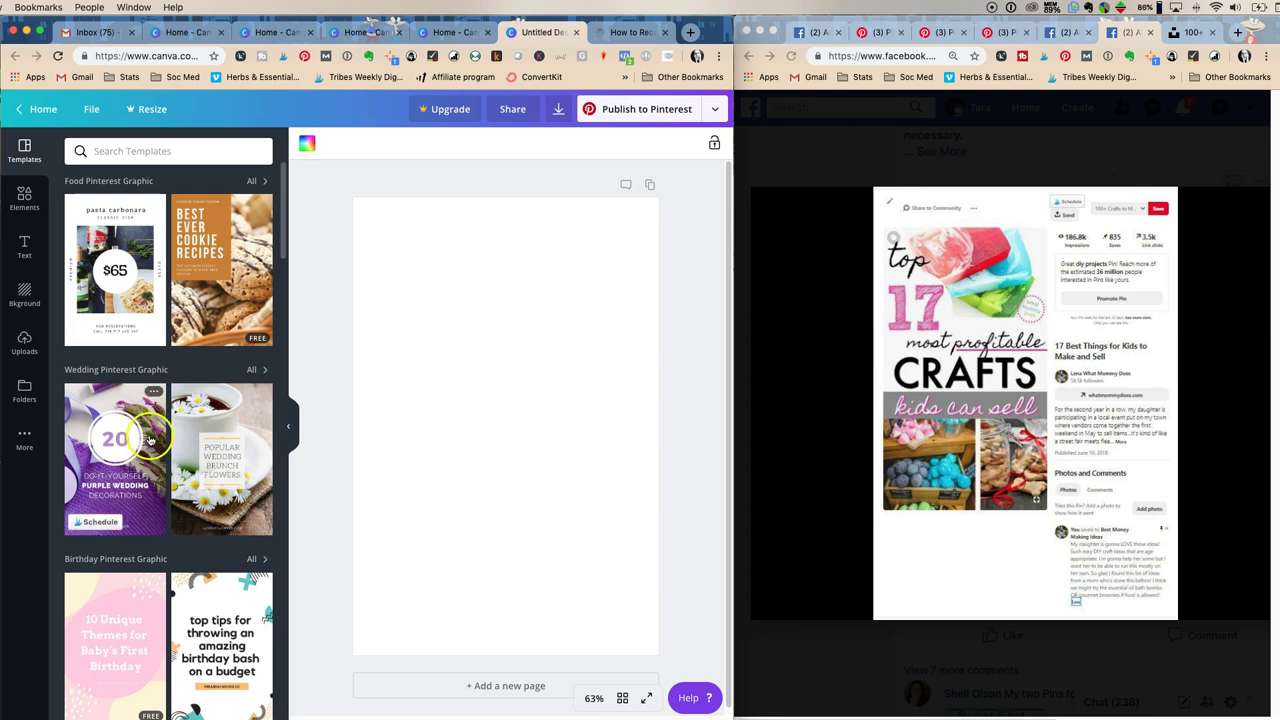
- Add a single-photo grid to the blank Pinterest graphic and reduce its height to about 355 px, filling the upper third of the page
mouse_move(145, 430)
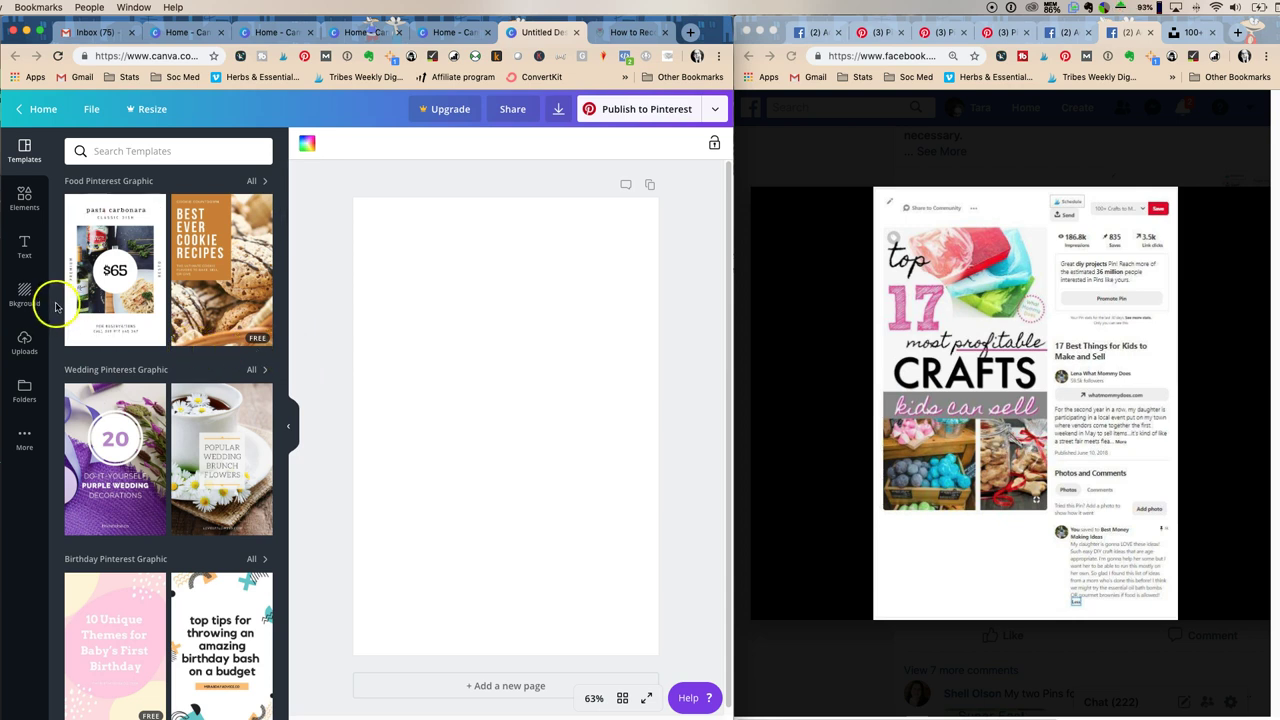
left_click(24, 197)
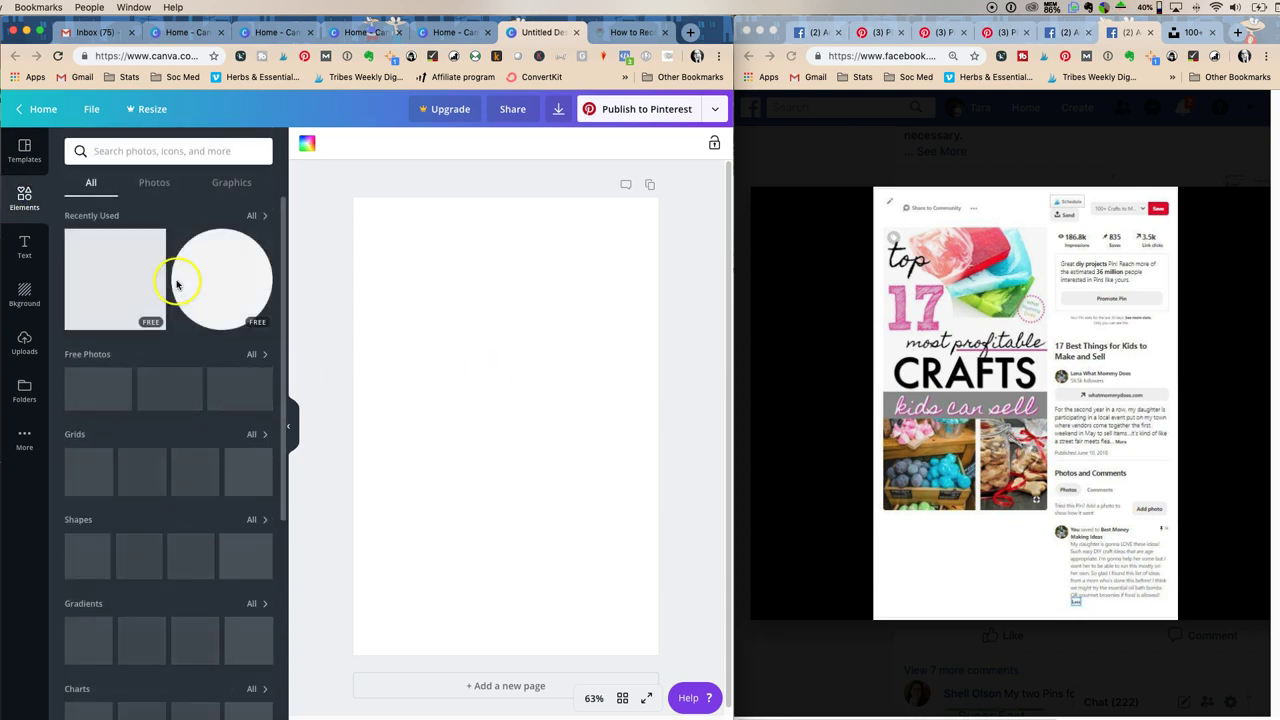
left_click_drag(86, 466, 474, 317)
left_click_drag(509, 651, 514, 341)
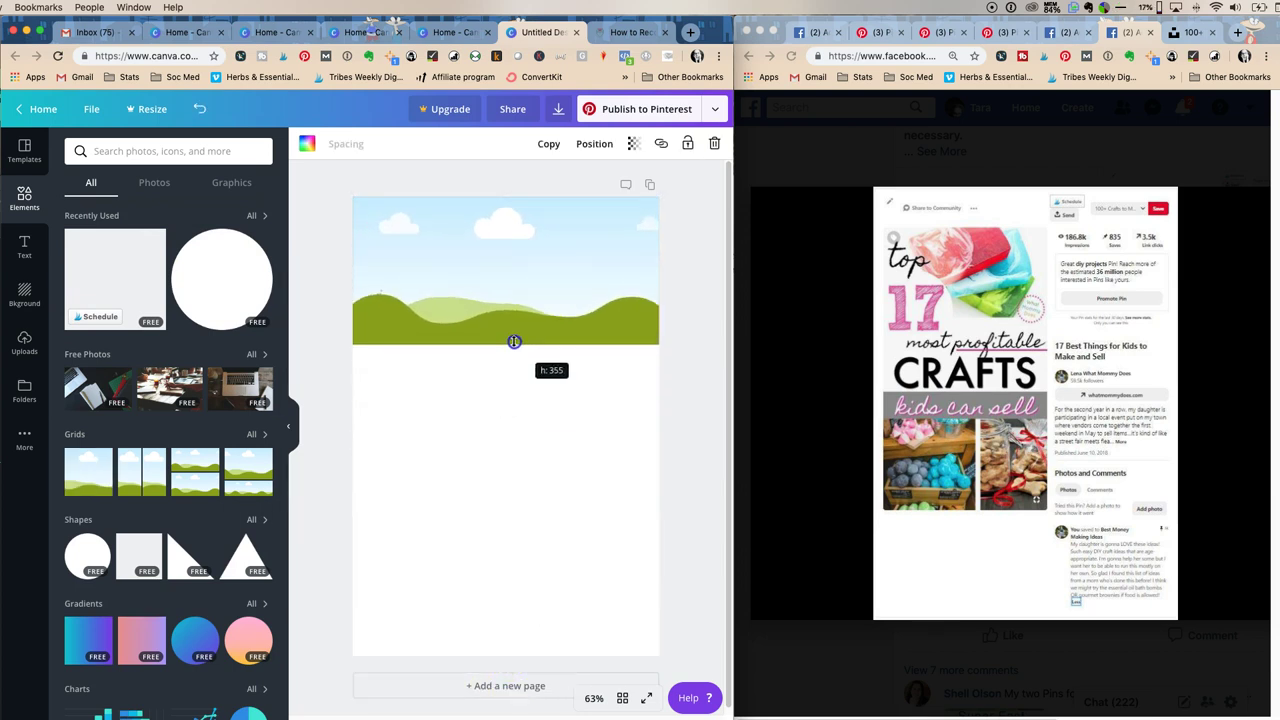
left_click(666, 377)
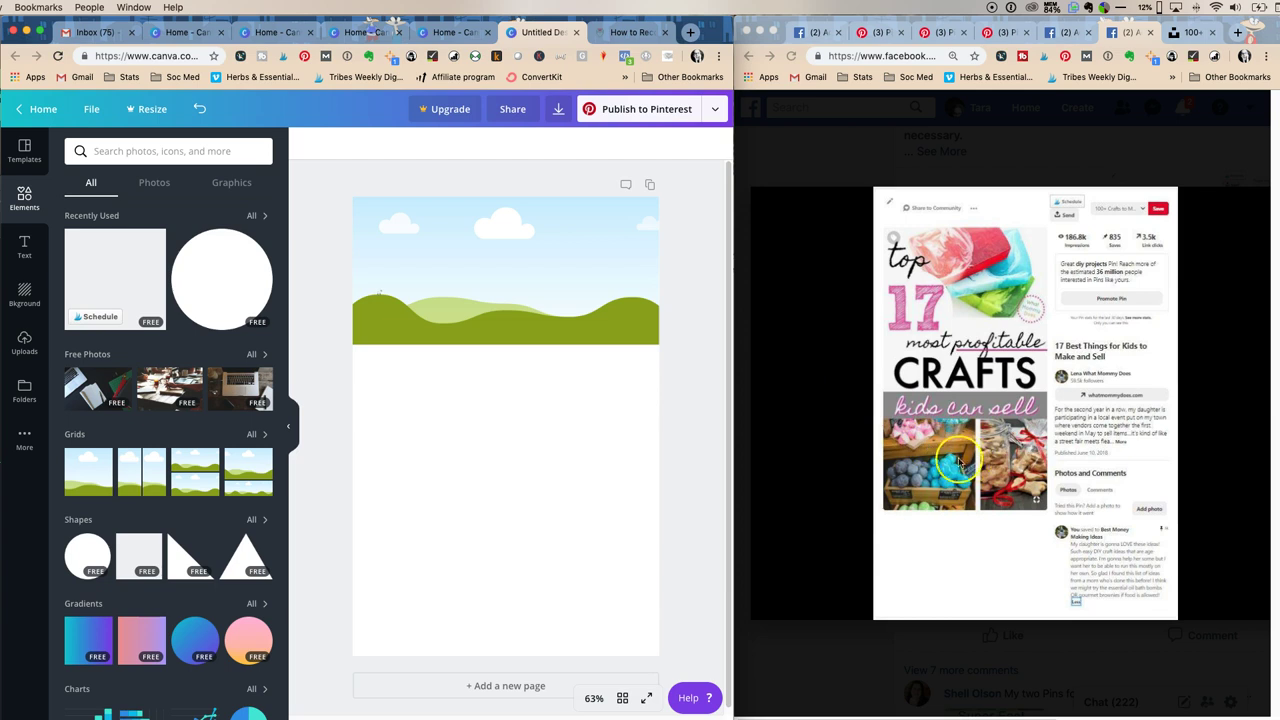
- Add a two-column photo grid and shrink its height so it fills only the lower third of the page
left_click_drag(134, 479, 505, 520)
left_click_drag(510, 211, 514, 502)
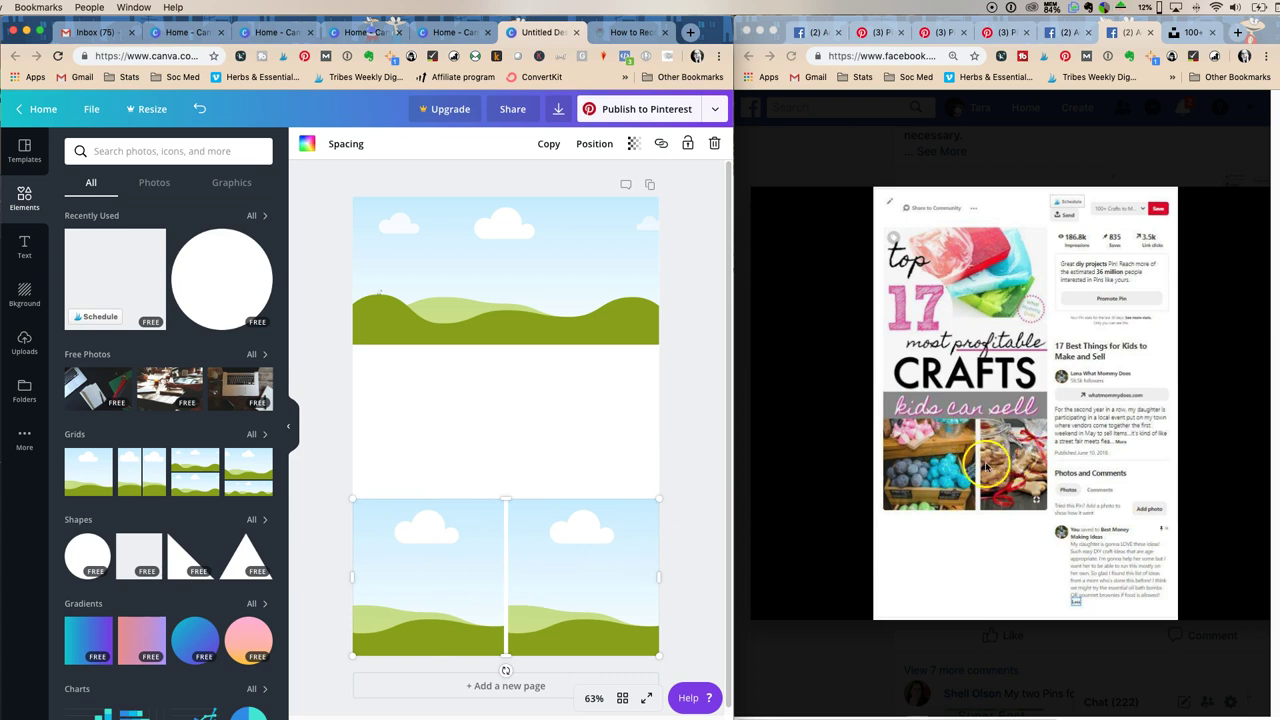
left_click(480, 484)
left_click(1005, 330)
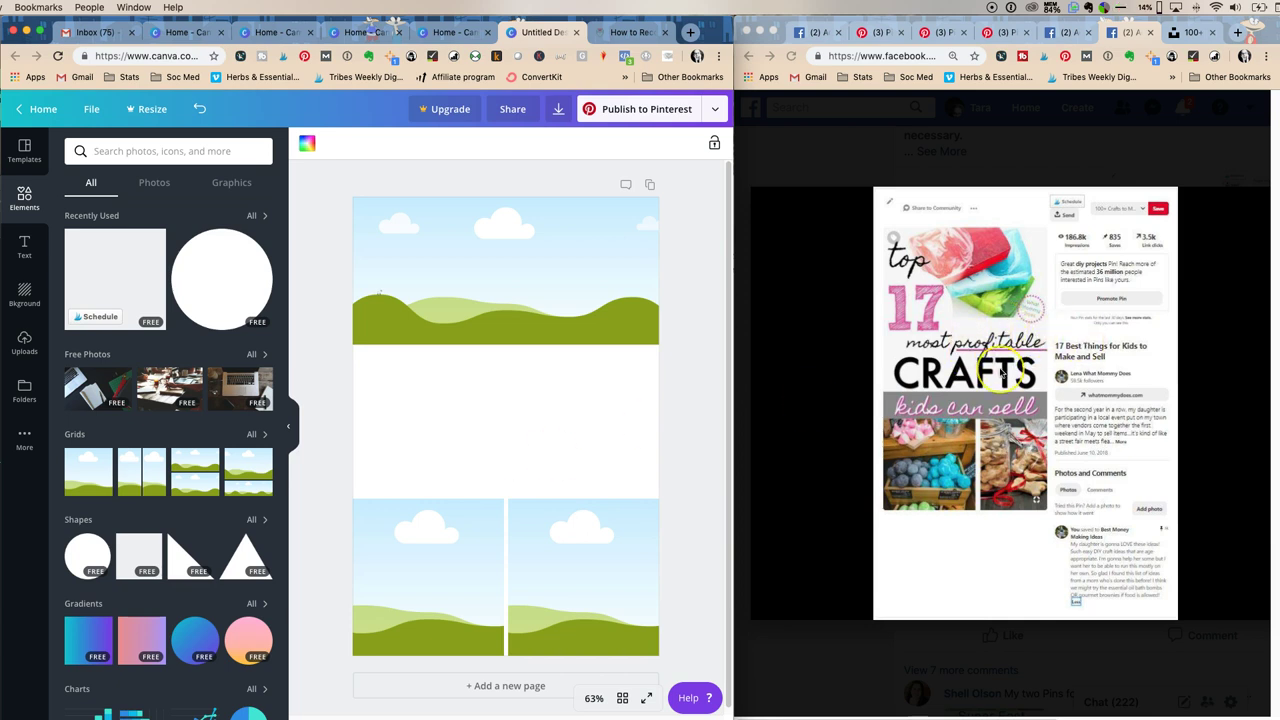
left_click(472, 454)
left_click(957, 355)
mouse_move(563, 449)
left_mouse_down()
mouse_move(517, 403)
mouse_move(505, 432)
left_mouse_up()
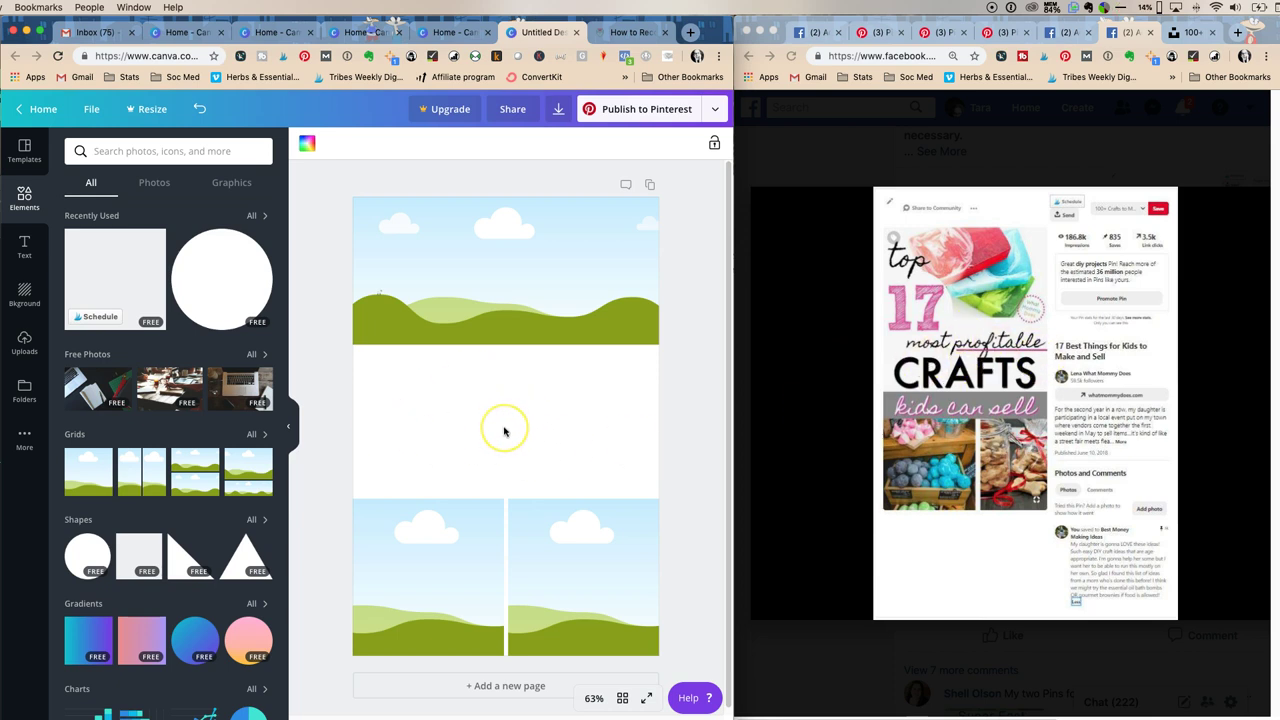
mouse_move(401, 407)
left_mouse_down()
mouse_move(543, 378)
mouse_move(582, 404)
left_mouse_up()
mouse_move(494, 403)
left_mouse_down()
mouse_move(935, 351)
mouse_move(925, 285)
mouse_move(896, 334)
mouse_move(922, 268)
mouse_move(904, 334)
mouse_move(958, 318)
mouse_move(918, 268)
mouse_move(940, 330)
mouse_move(929, 277)
left_mouse_up()
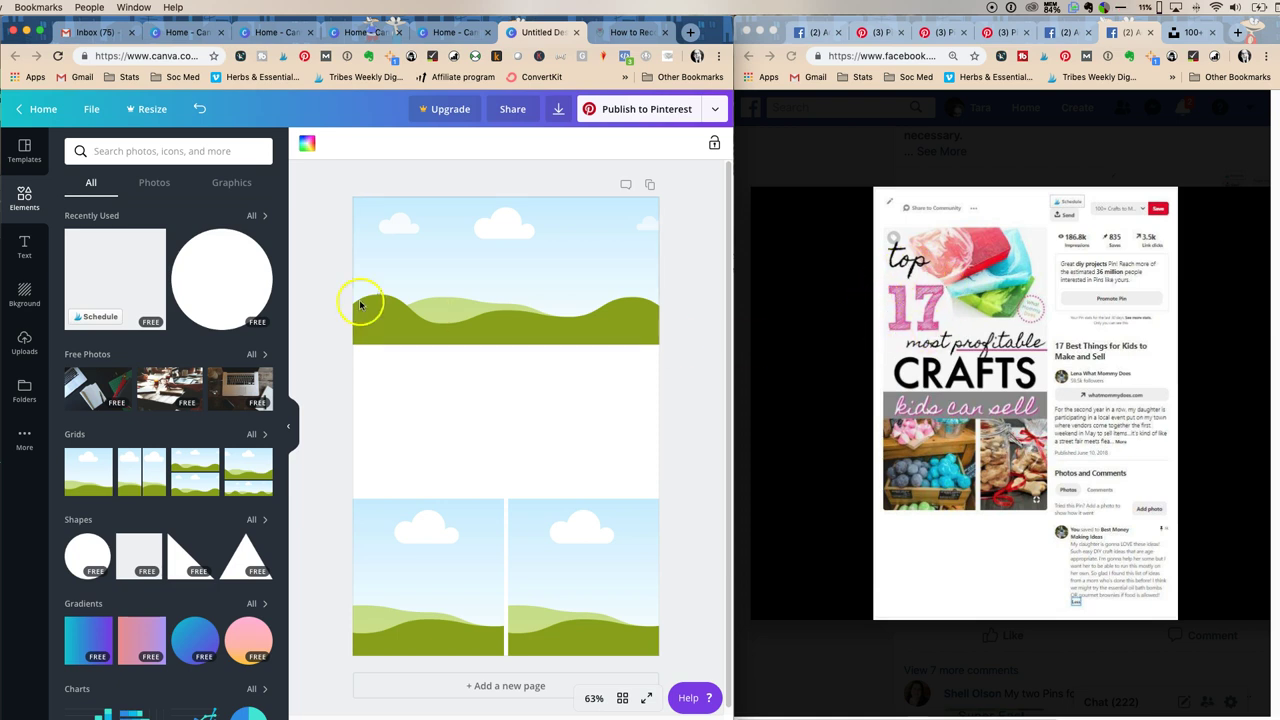
- Add a circle overlapping the left edge of the upper photo grid and recolor it white
left_click_drag(229, 286, 388, 306)
left_click_drag(549, 488, 459, 406)
mouse_move(377, 337)
left_mouse_down()
mouse_move(389, 343)
mouse_move(386, 325)
left_mouse_up()
left_click(307, 143)
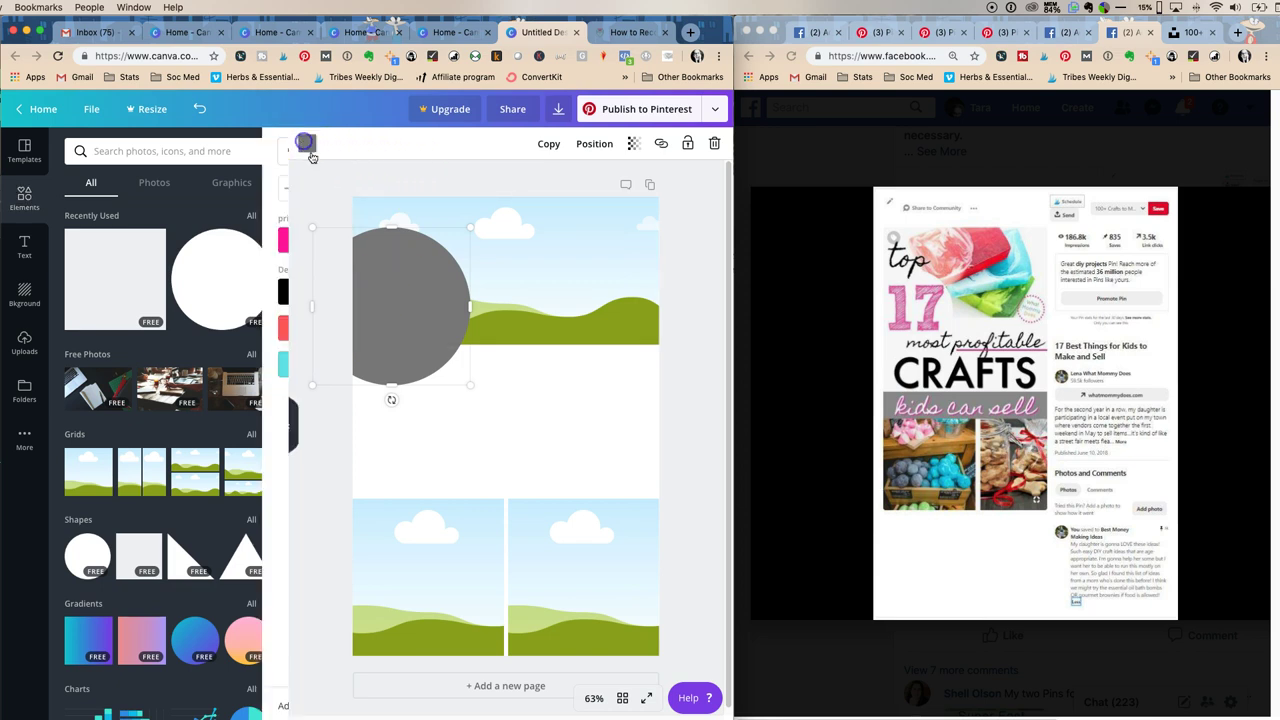
left_click(258, 291)
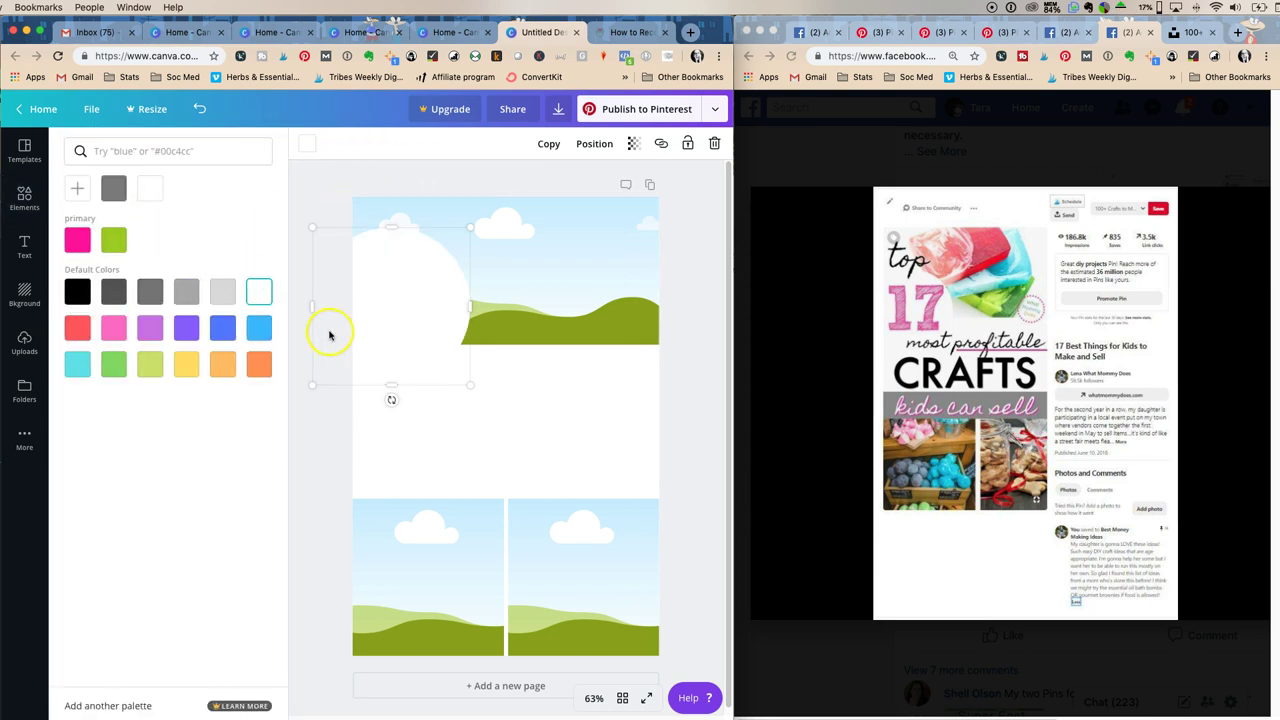
left_click(292, 309)
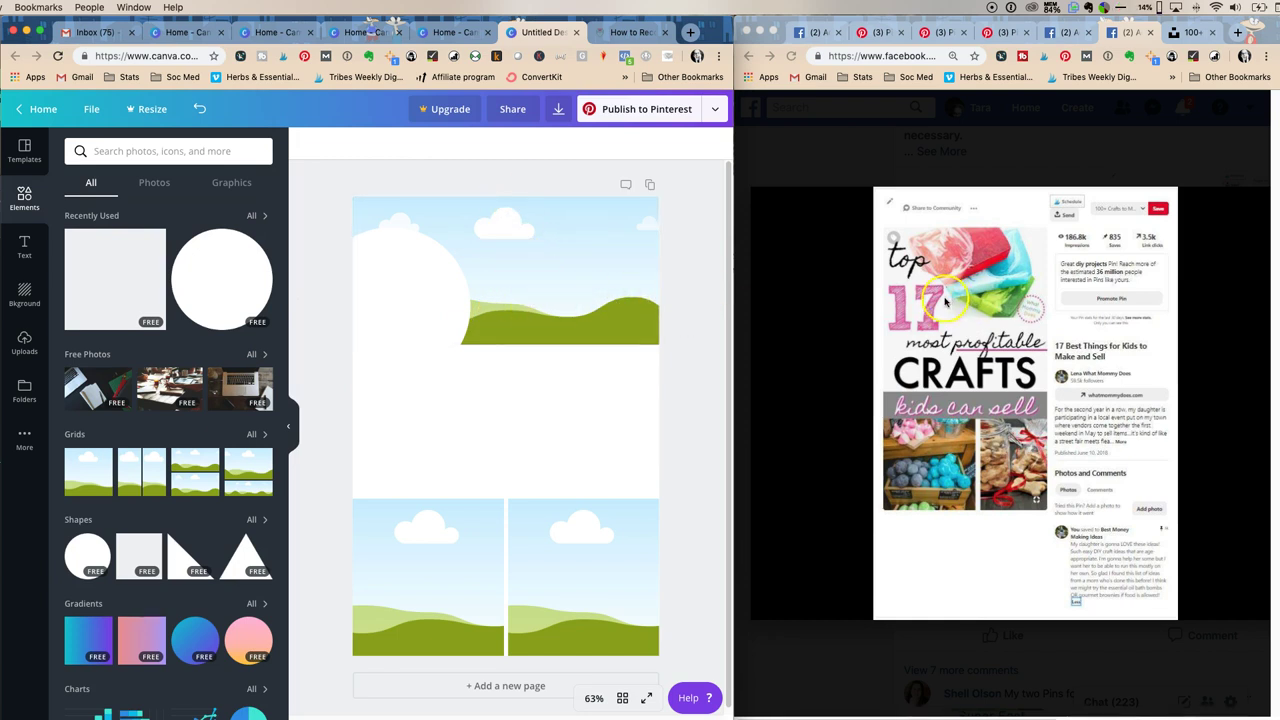
- Shrink the white circle slightly, keeping it partly off the page's left edge over the upper photo
left_click(414, 314)
left_click_drag(471, 226, 452, 246)
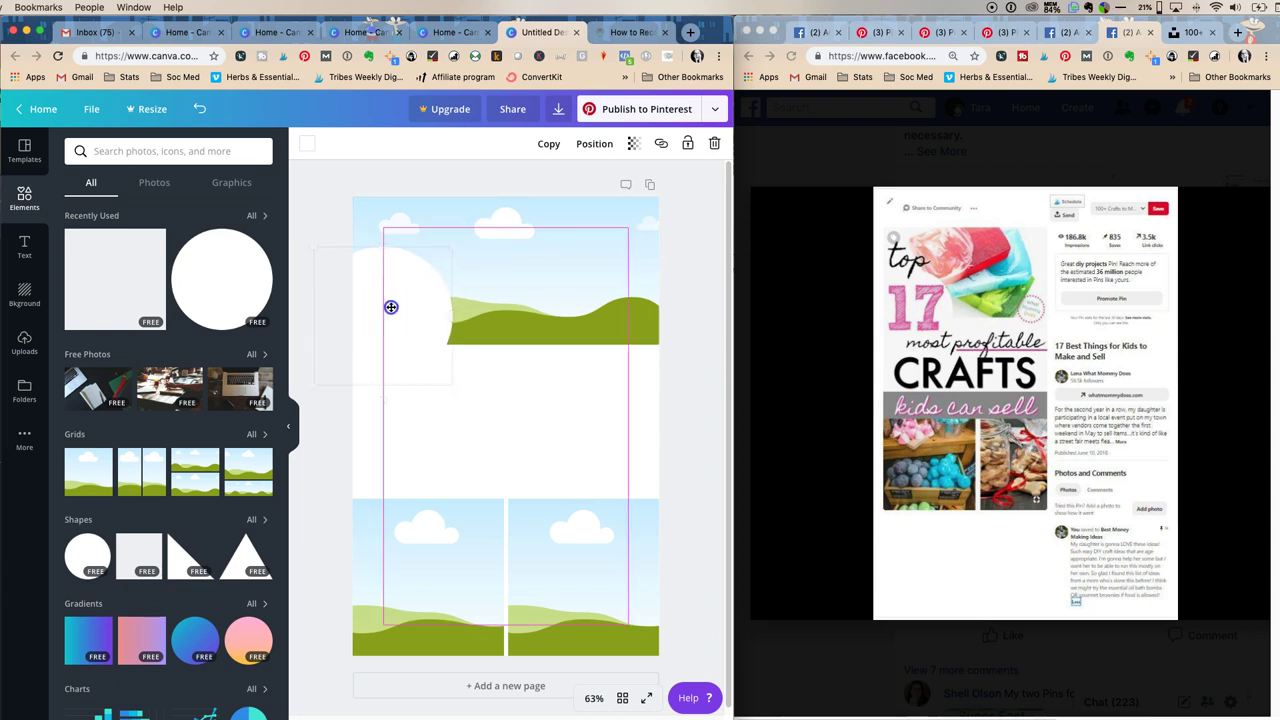
left_click(486, 337)
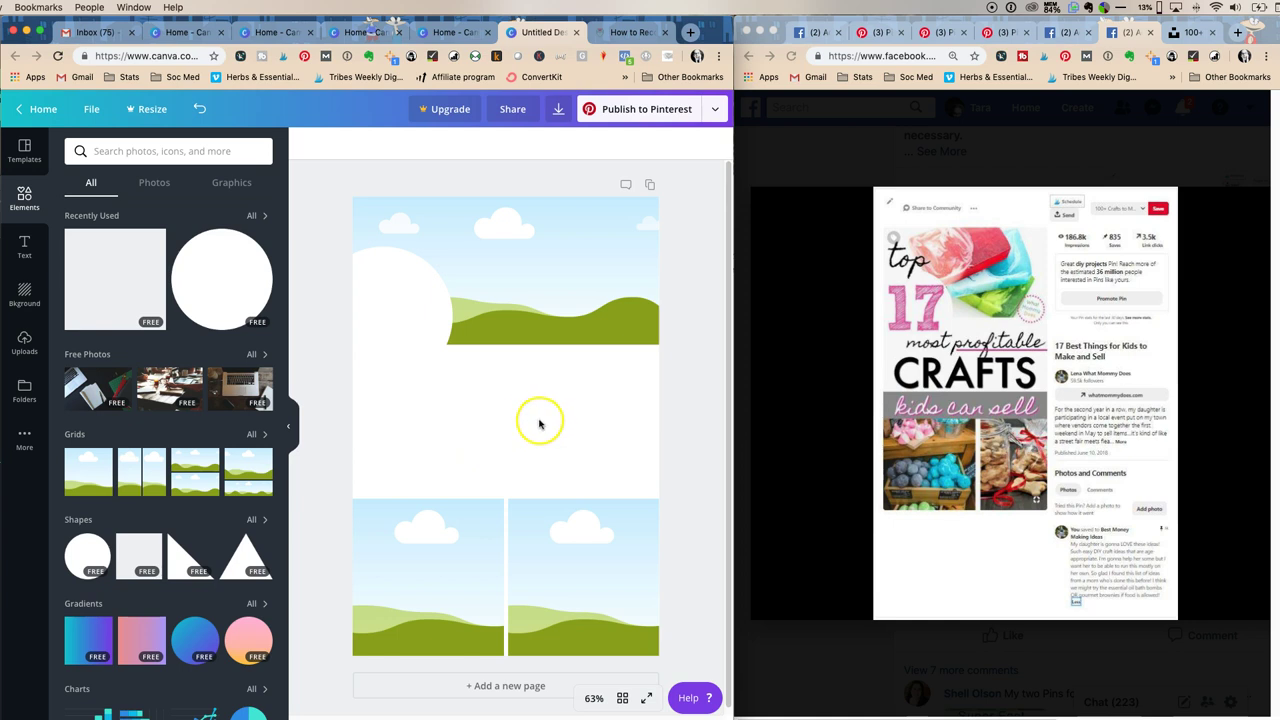
- Add a text box reading "adjective" and place it above the white circle in the page's upper left corner
mouse_move(150, 238)
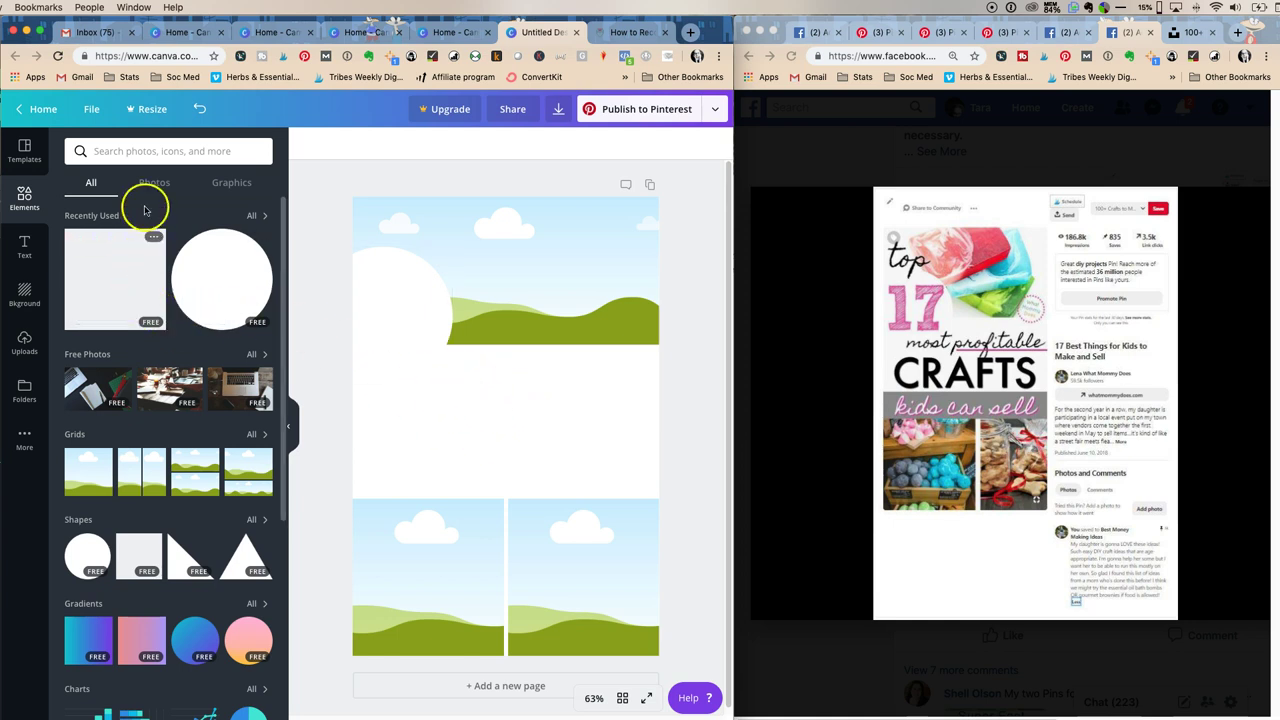
left_click(26, 242)
left_click(160, 191)
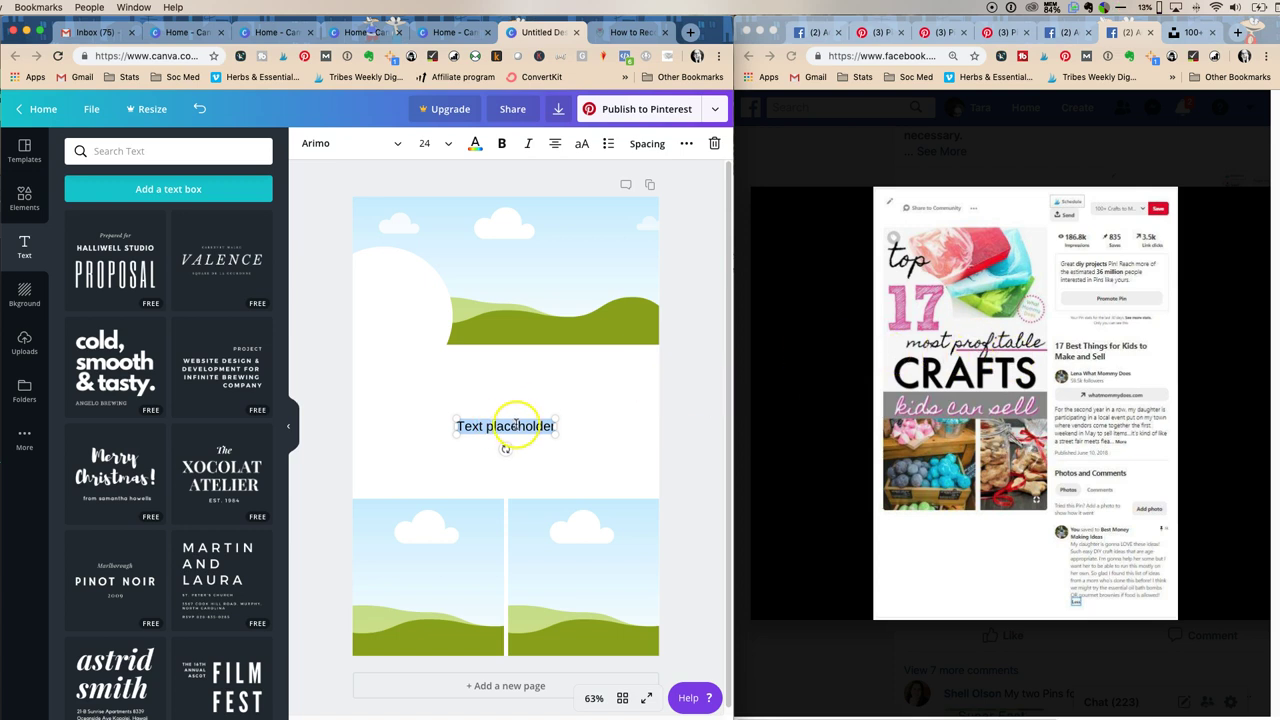
type("a")
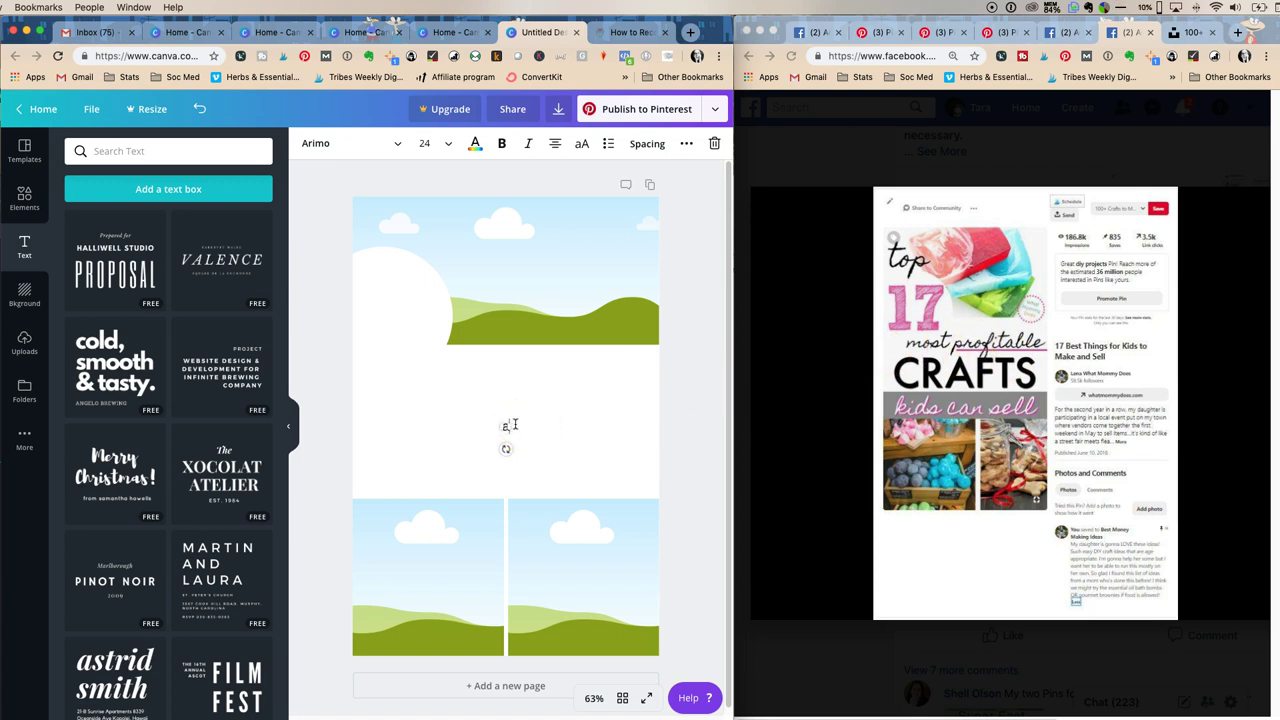
type("djective")
left_click(306, 273)
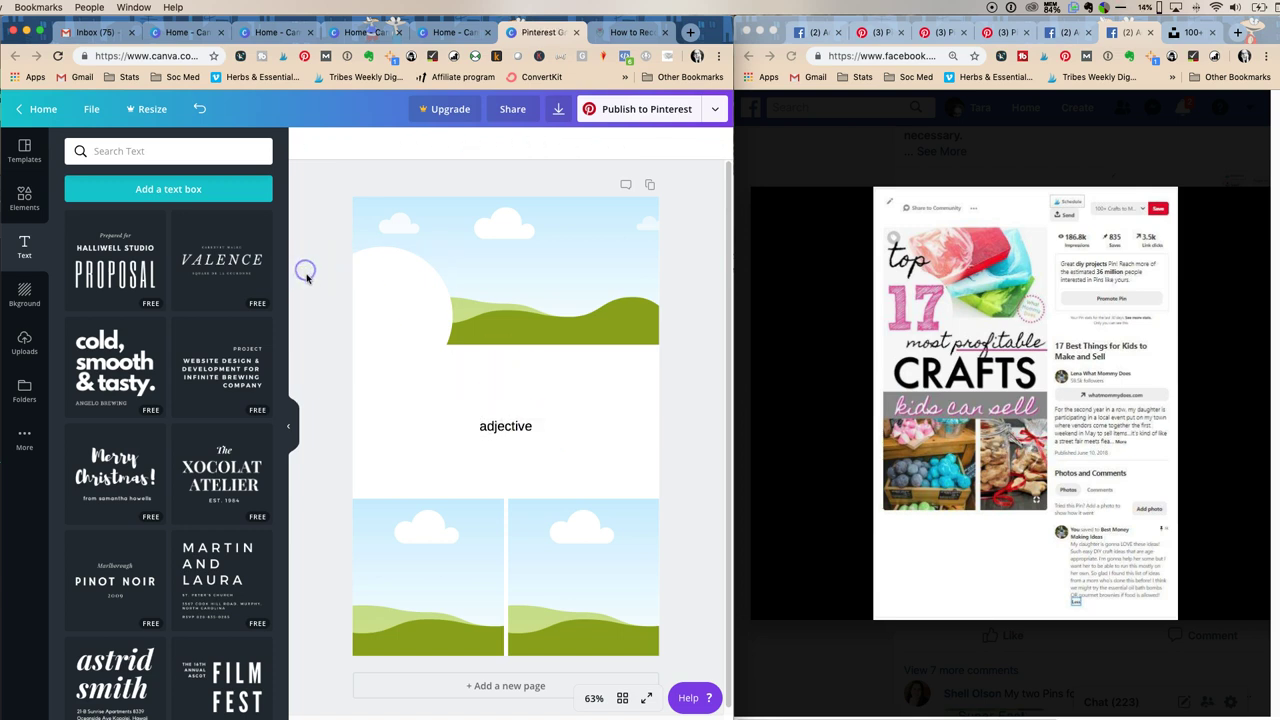
left_click_drag(509, 429, 398, 232)
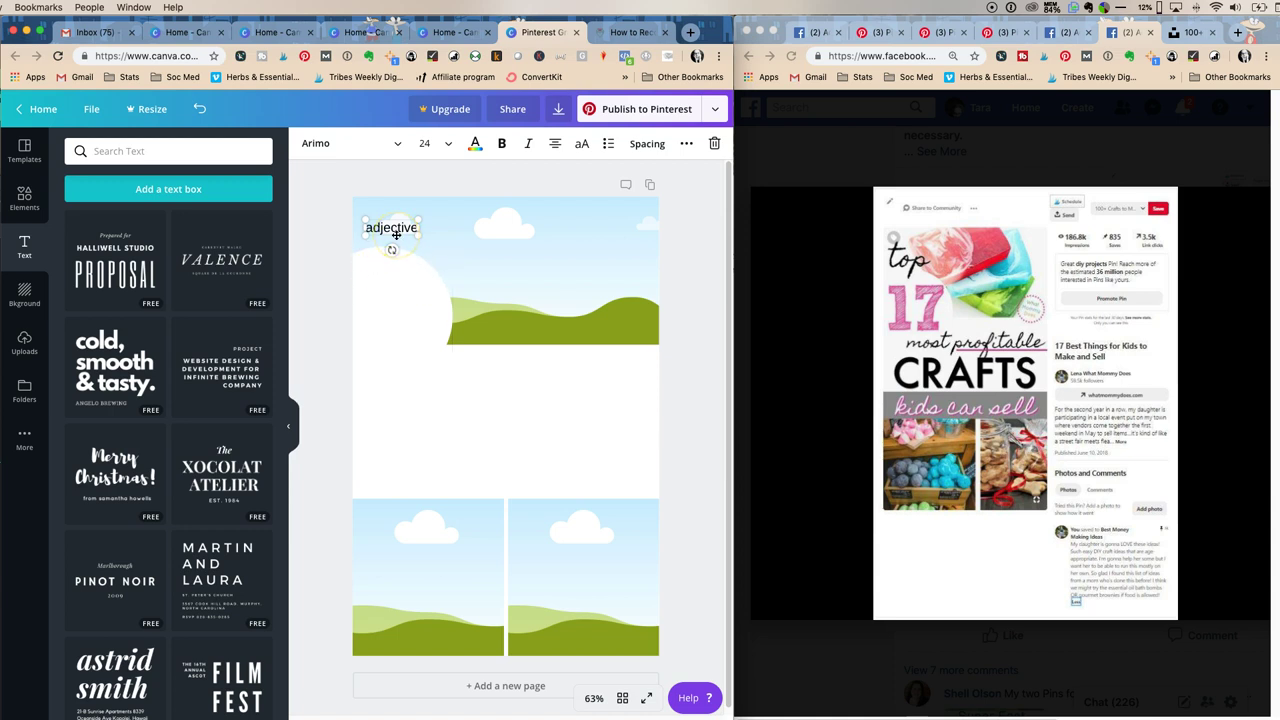
- Search the fonts for "scrip" and set the "adjective" text to Playlist Script
left_click(401, 148)
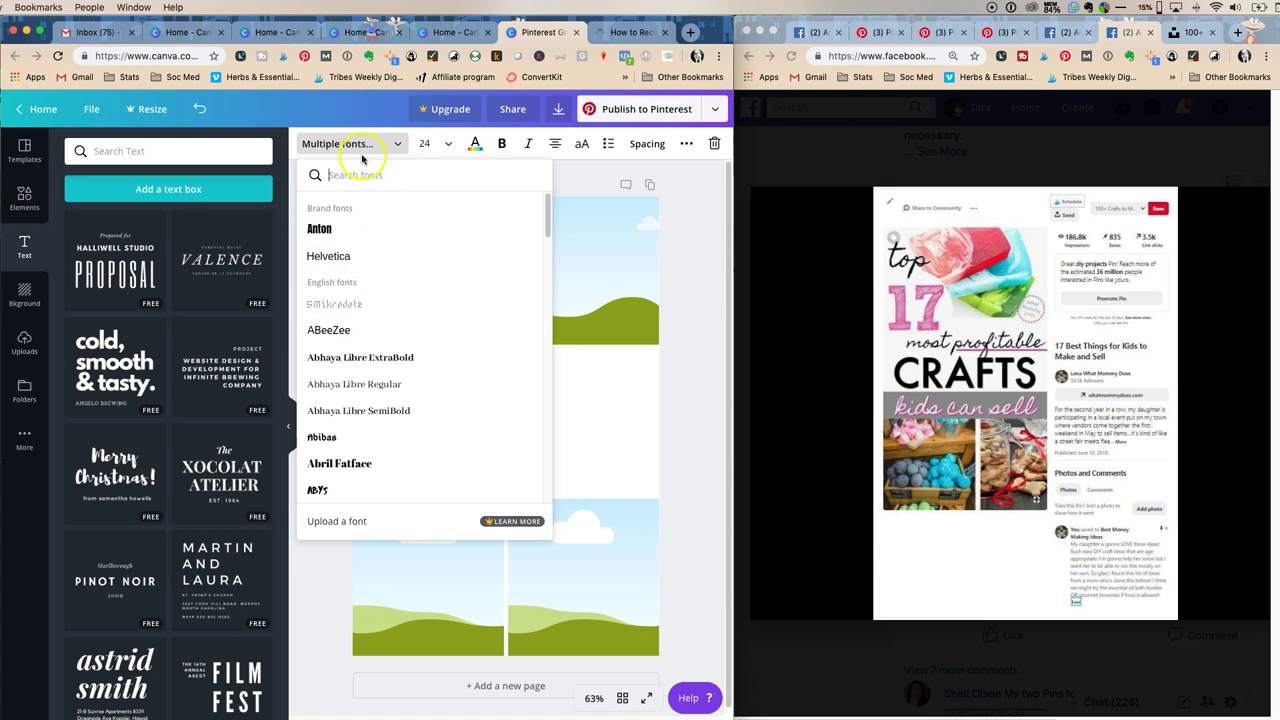
type("scrip")
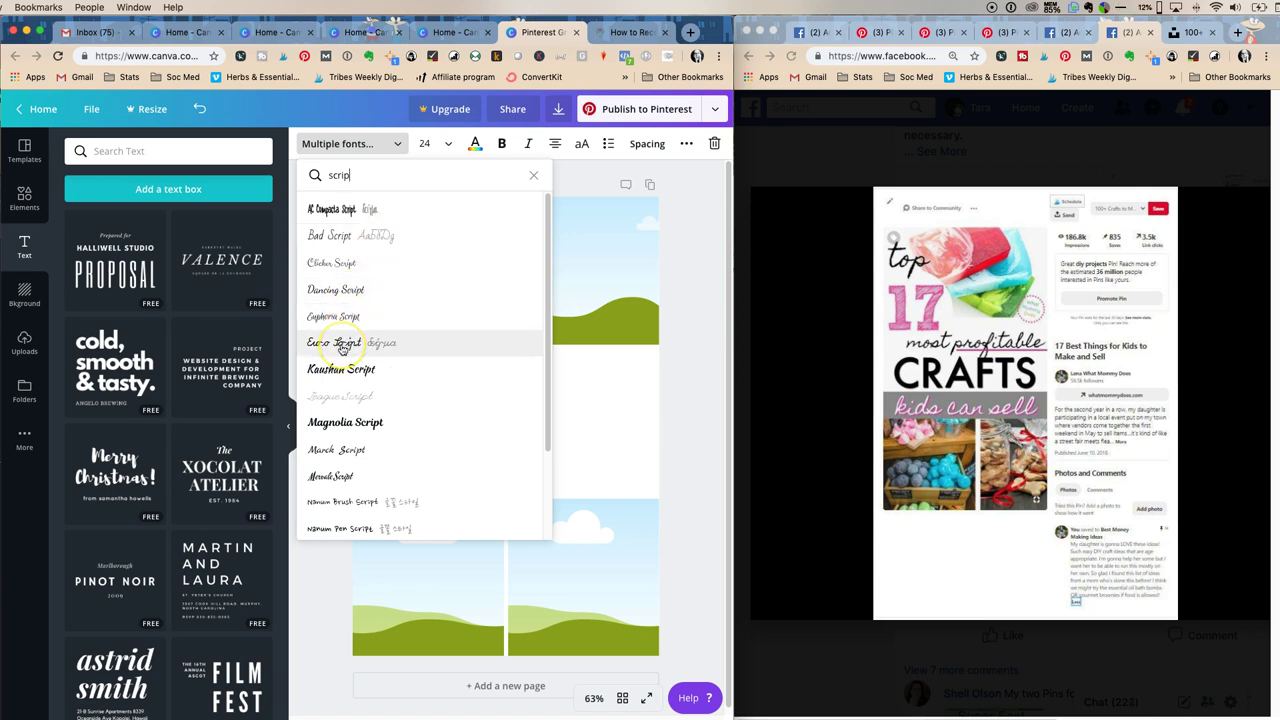
left_click(341, 370)
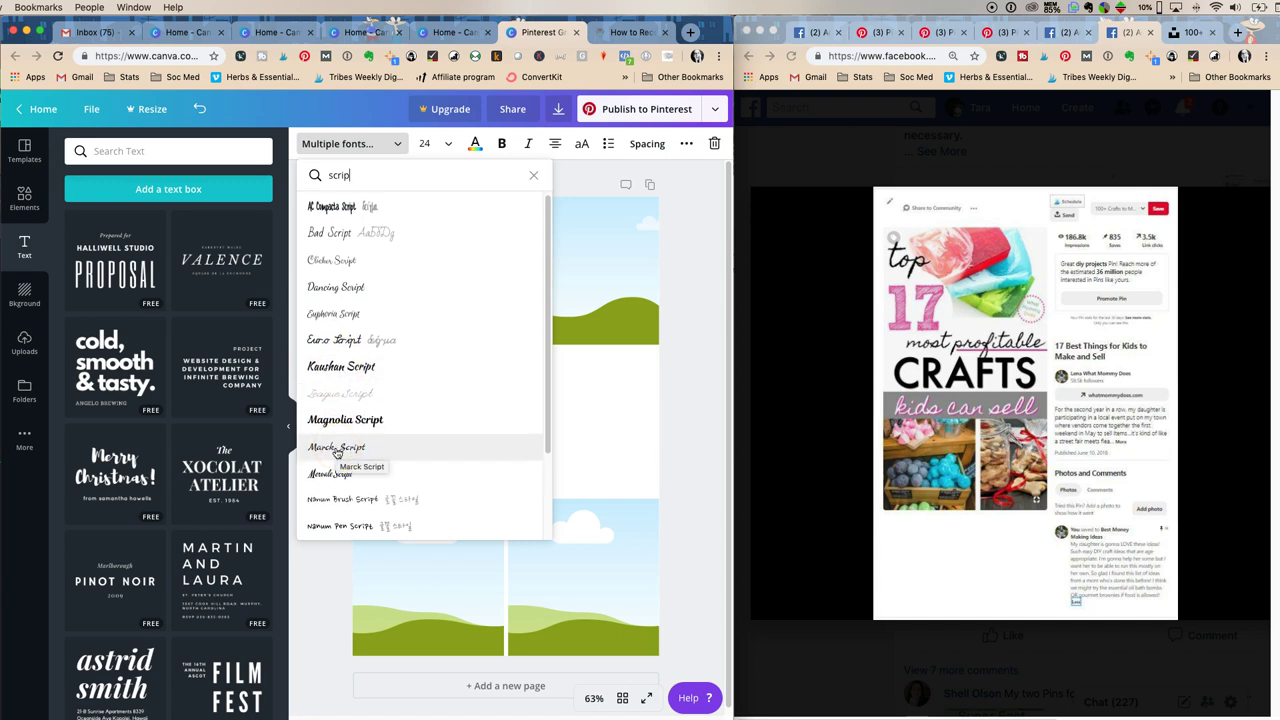
scroll(337, 460, "down", 1)
left_click(341, 490)
scroll(341, 493, "down", 5)
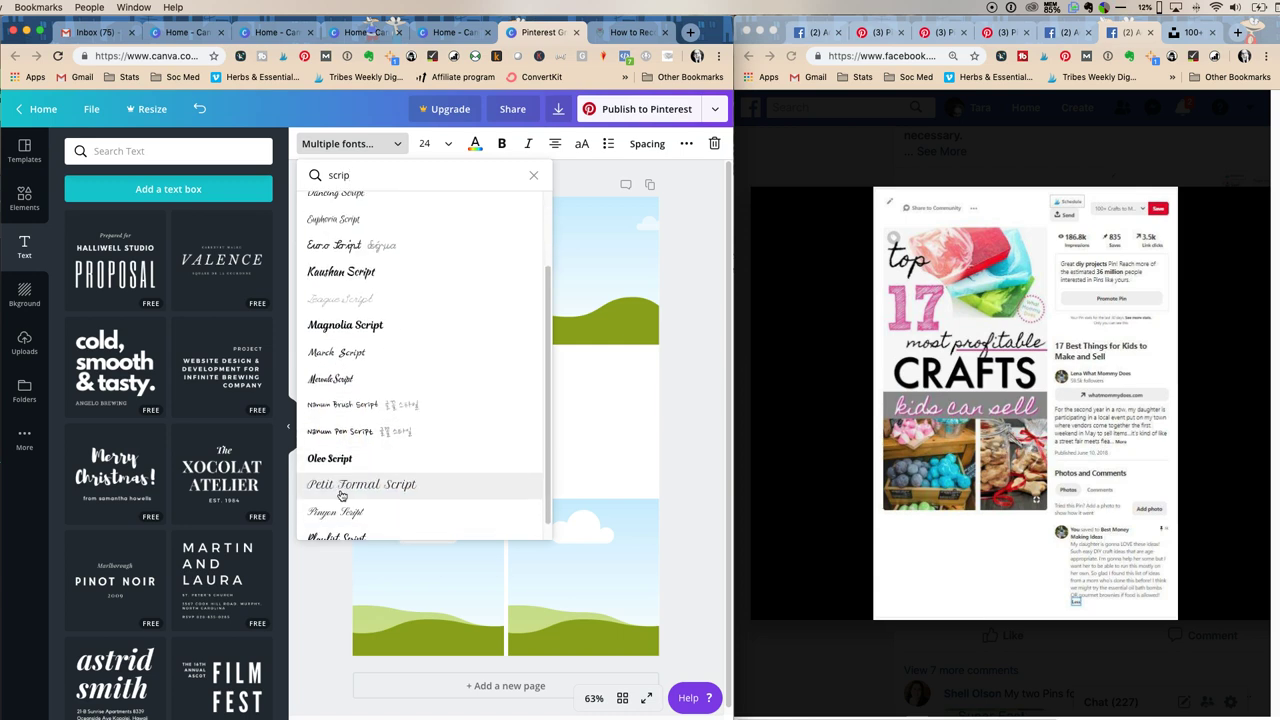
scroll(341, 494, "down", 1)
left_click(342, 515)
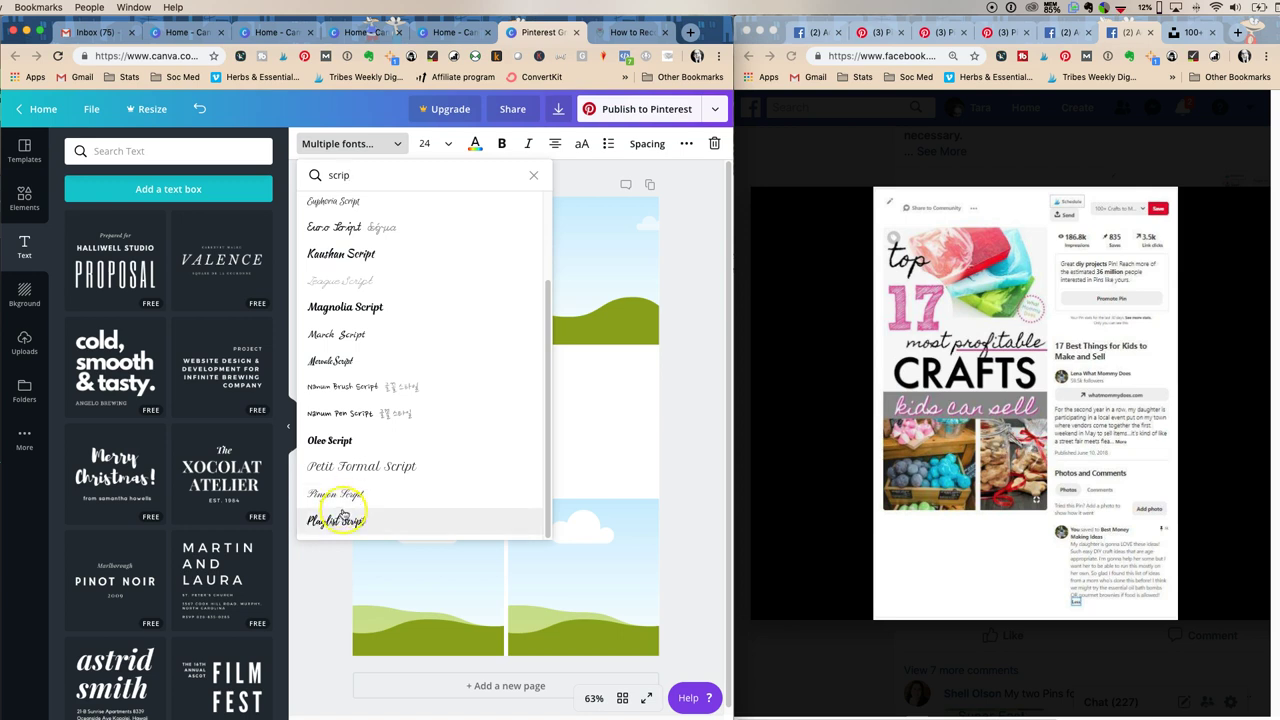
left_click(480, 437)
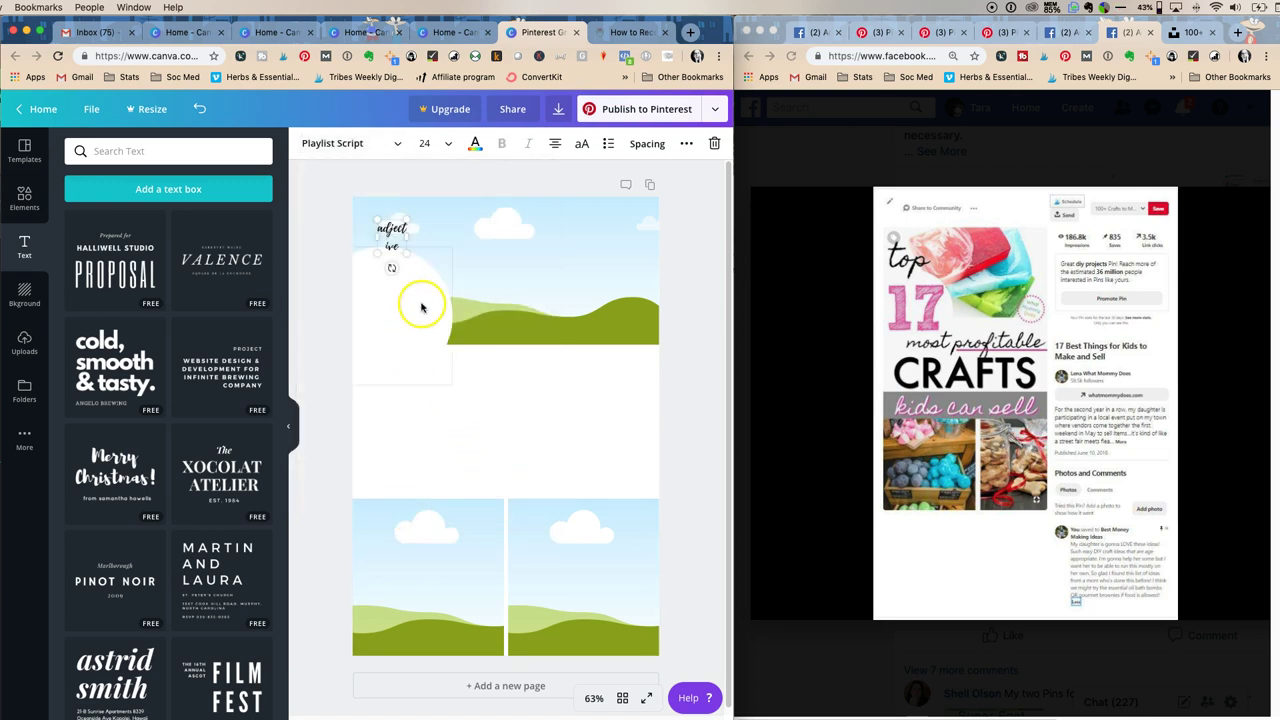
- Enlarge the "adjective" text to about size 69.7 and widen its box so the word fits on one line
left_click_drag(405, 253, 463, 318)
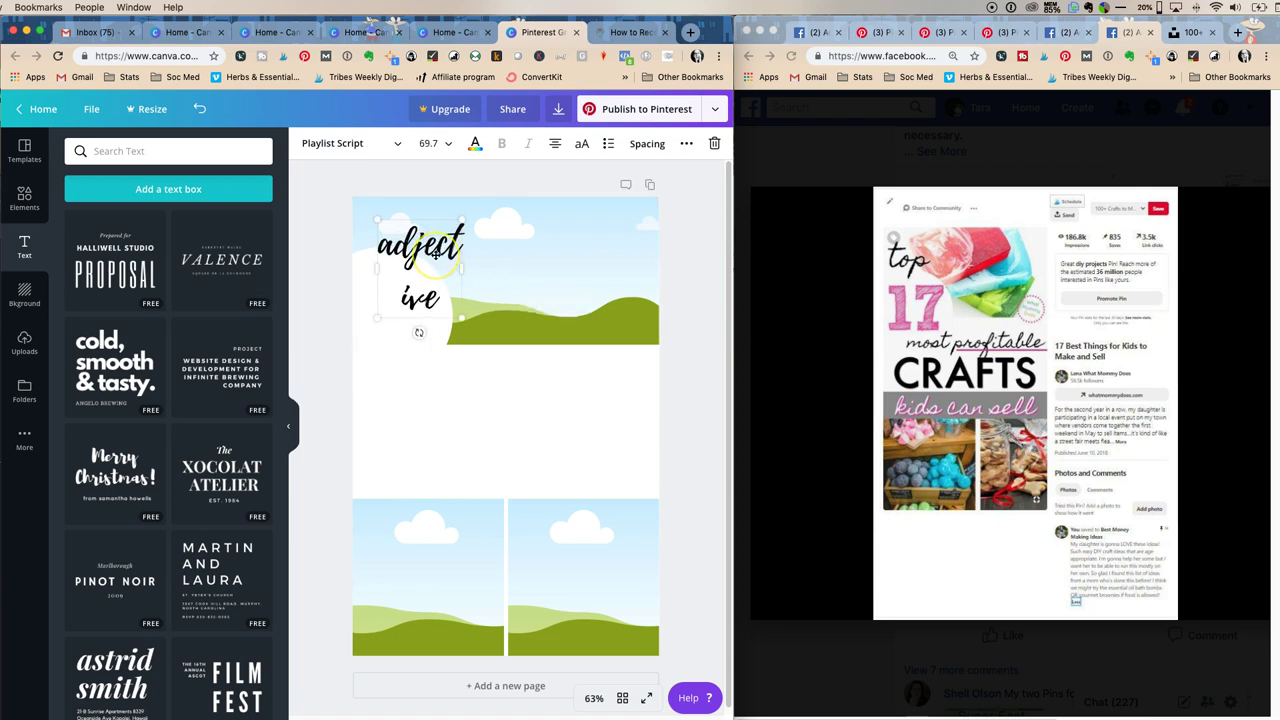
left_click_drag(459, 263, 424, 235)
left_click(318, 219)
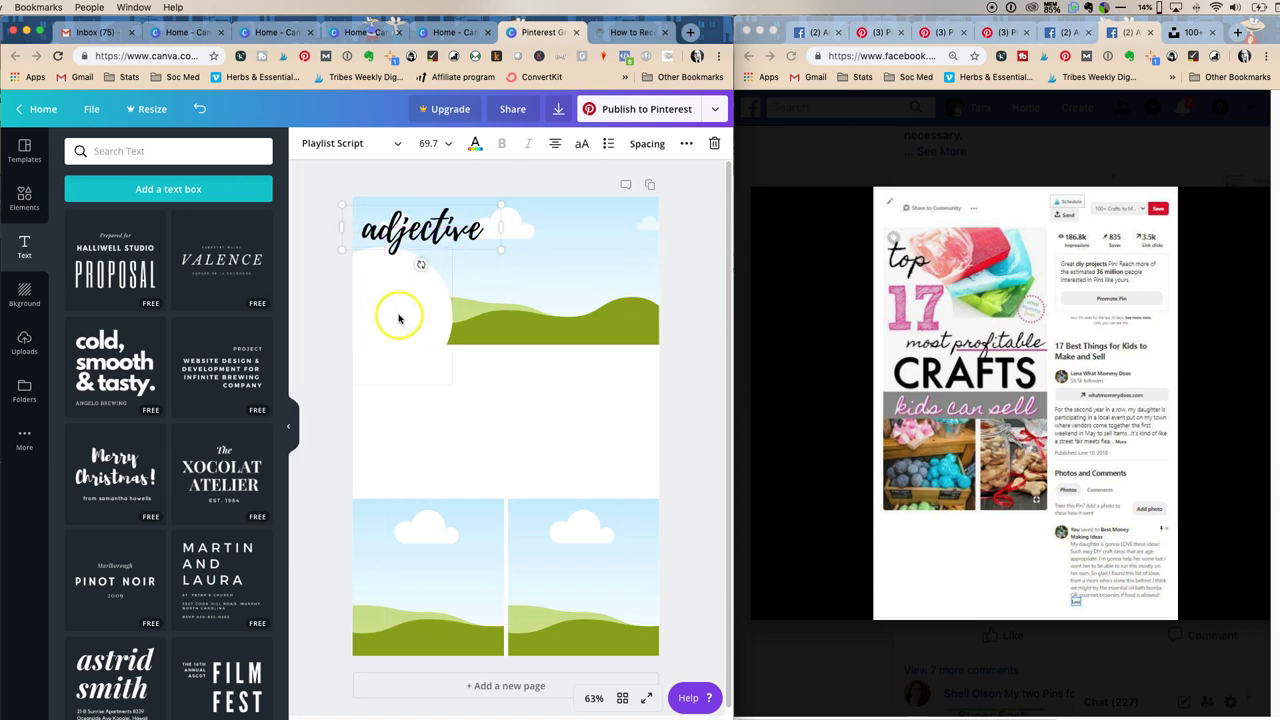
left_click(543, 404)
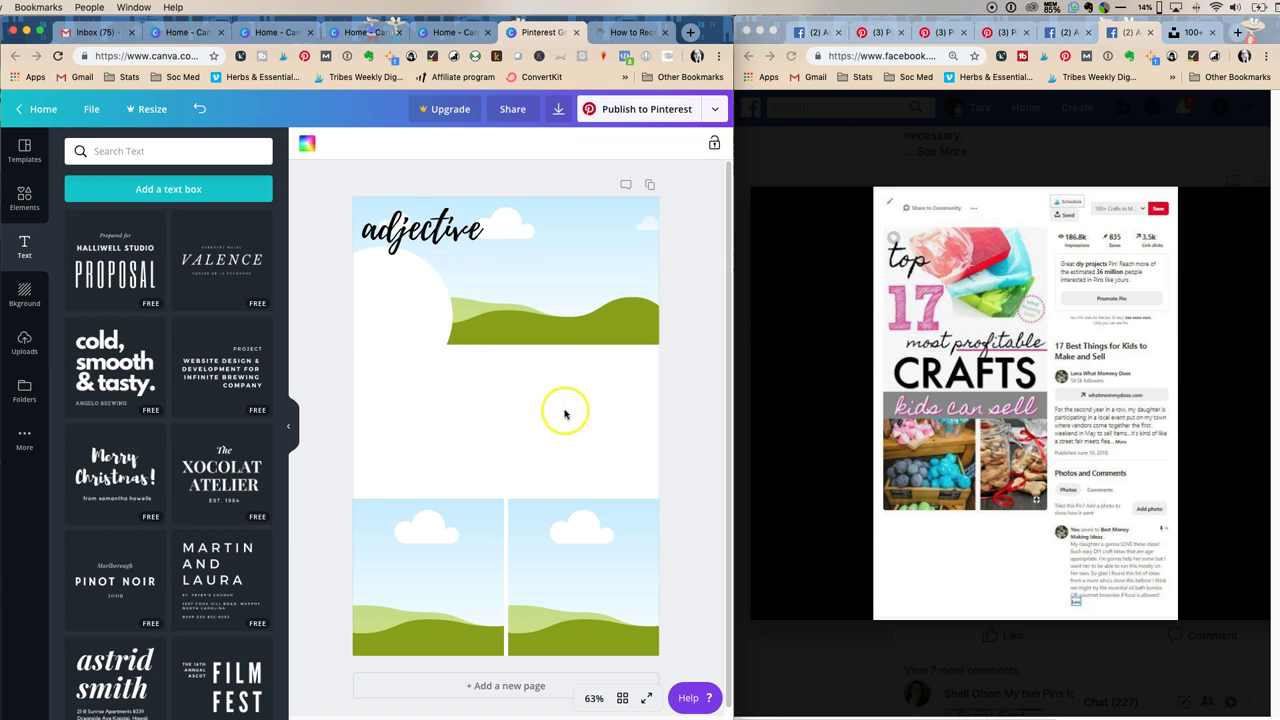
- Scale the "adjective" text down to about size 55.5 and position it just above the white circle
double_click(409, 230)
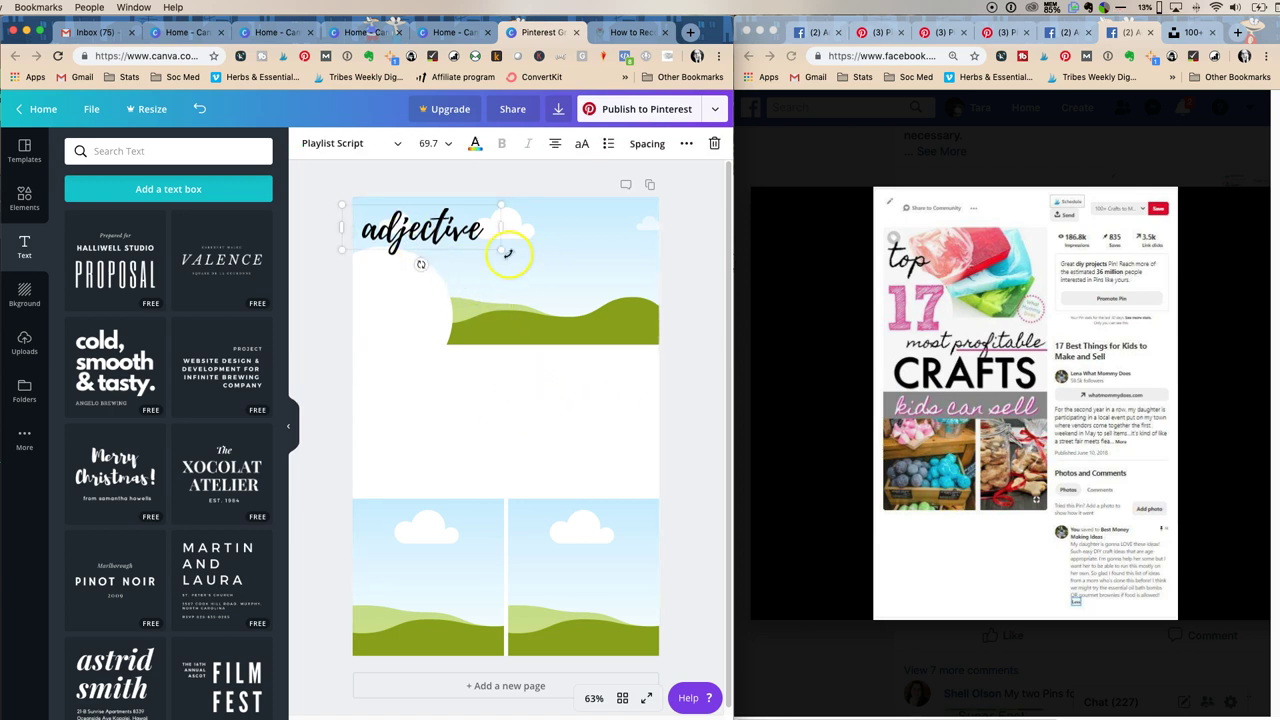
left_click_drag(499, 249, 417, 228)
left_click(405, 225)
left_click(310, 190)
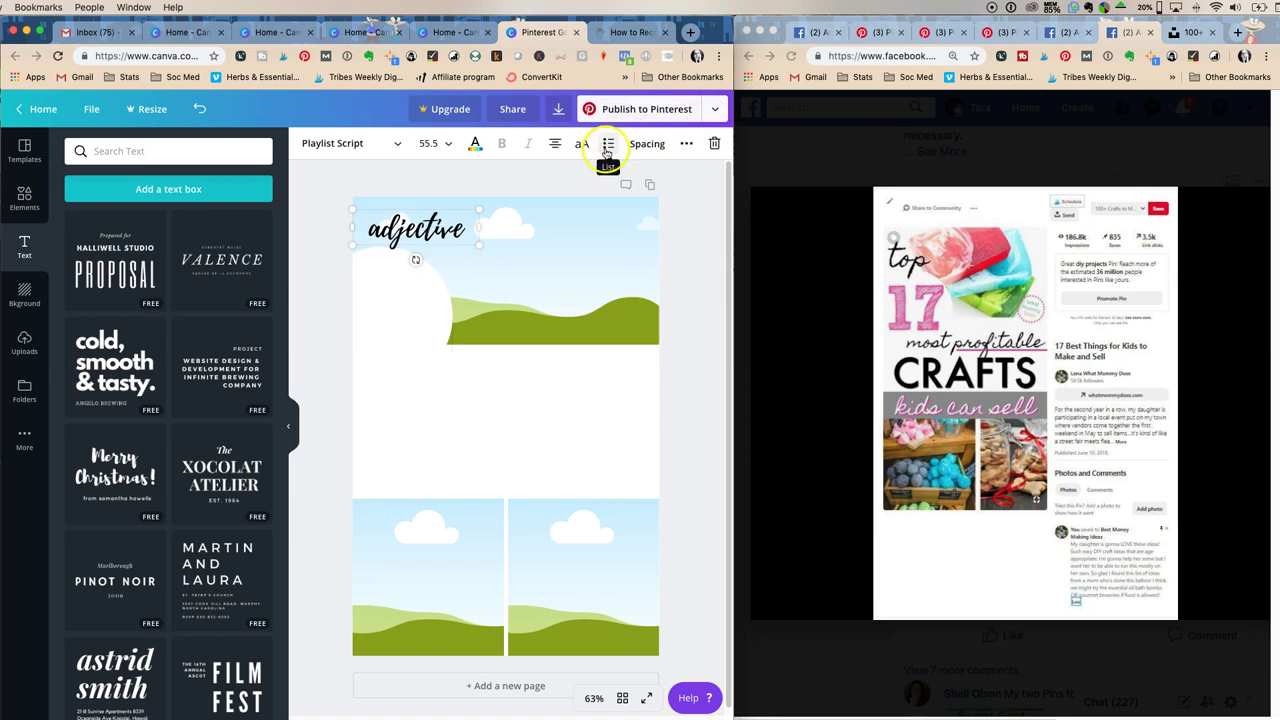
- Duplicate the "adjective" text, move the copy into the white middle band and change its wording to "another adjective"
left_click(686, 145)
left_click(543, 174)
left_click_drag(424, 244, 558, 390)
left_click(495, 375)
type("anotheradjective")
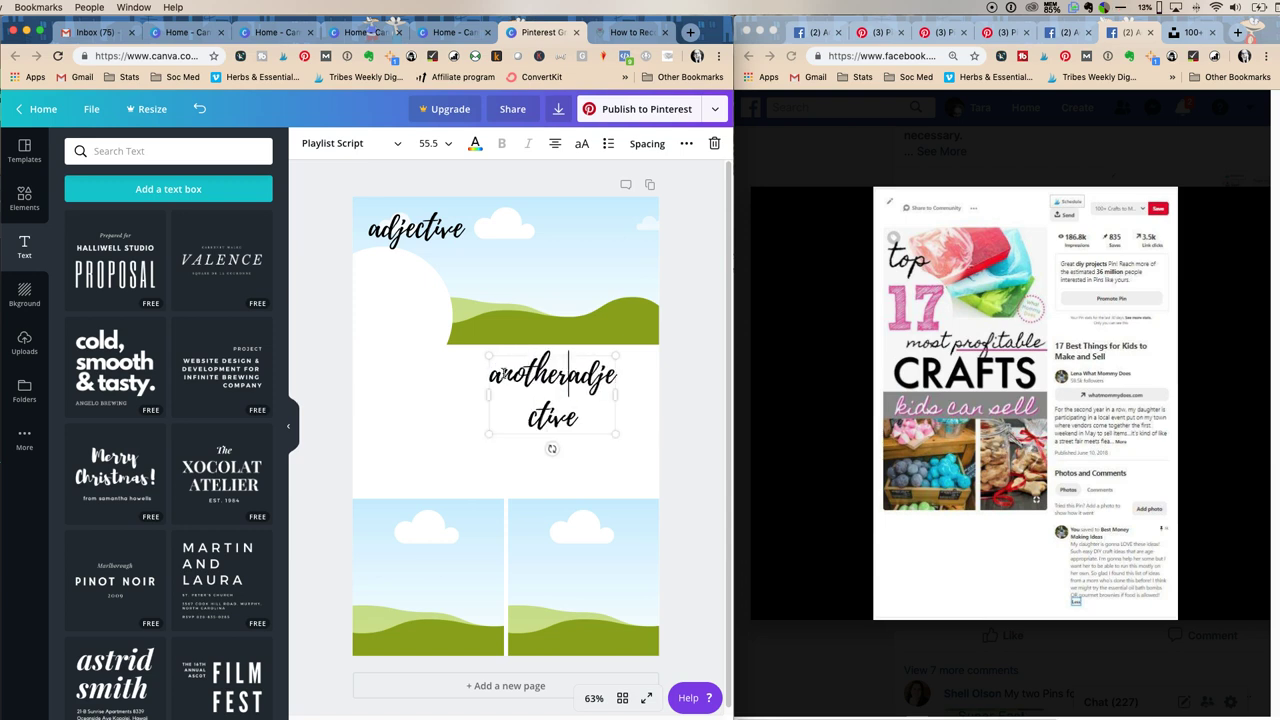
key("Return")
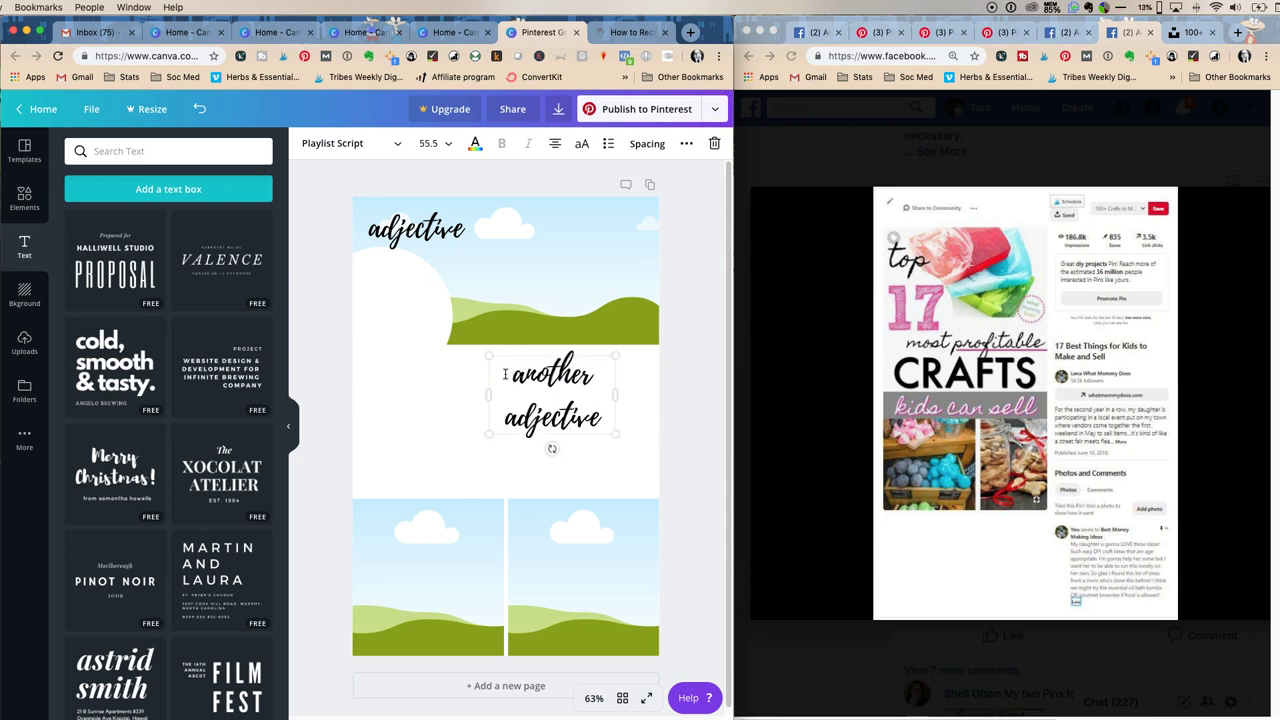
- Widen the "another adjective" text box to a single line and shift it toward the right edge, just below the upper photo
left_click_drag(488, 395, 408, 391)
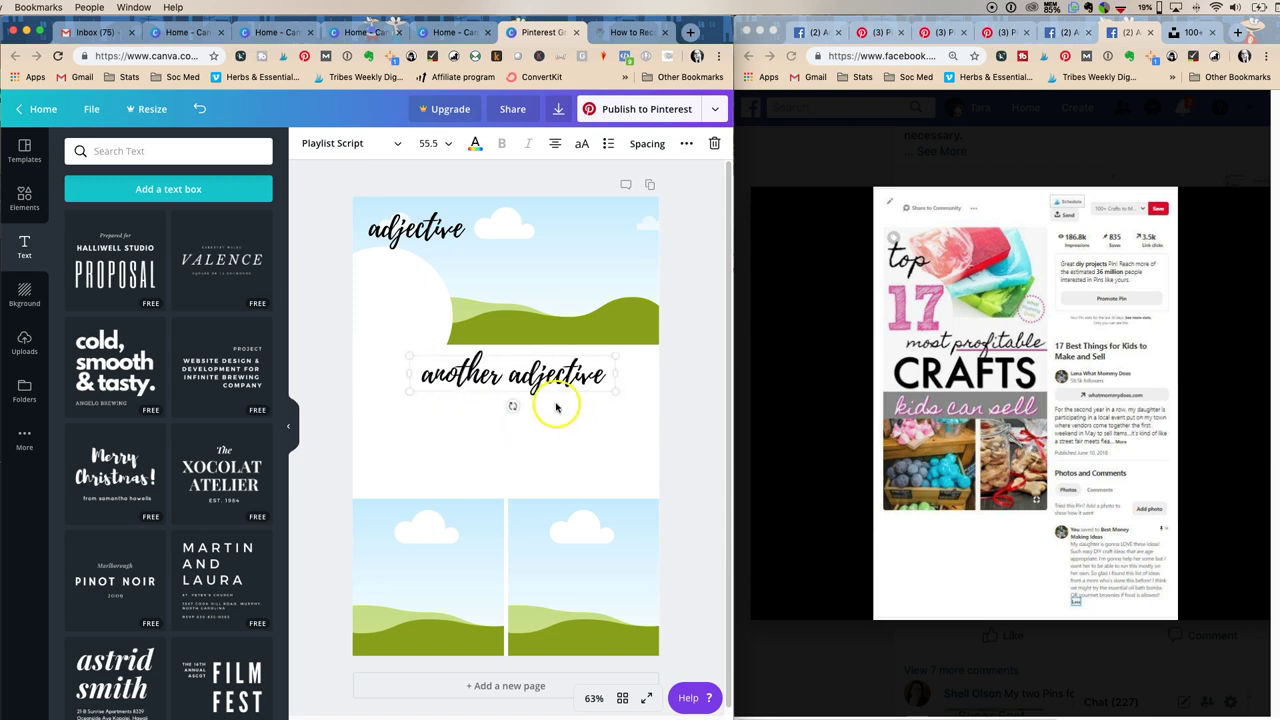
left_click_drag(545, 376, 594, 381)
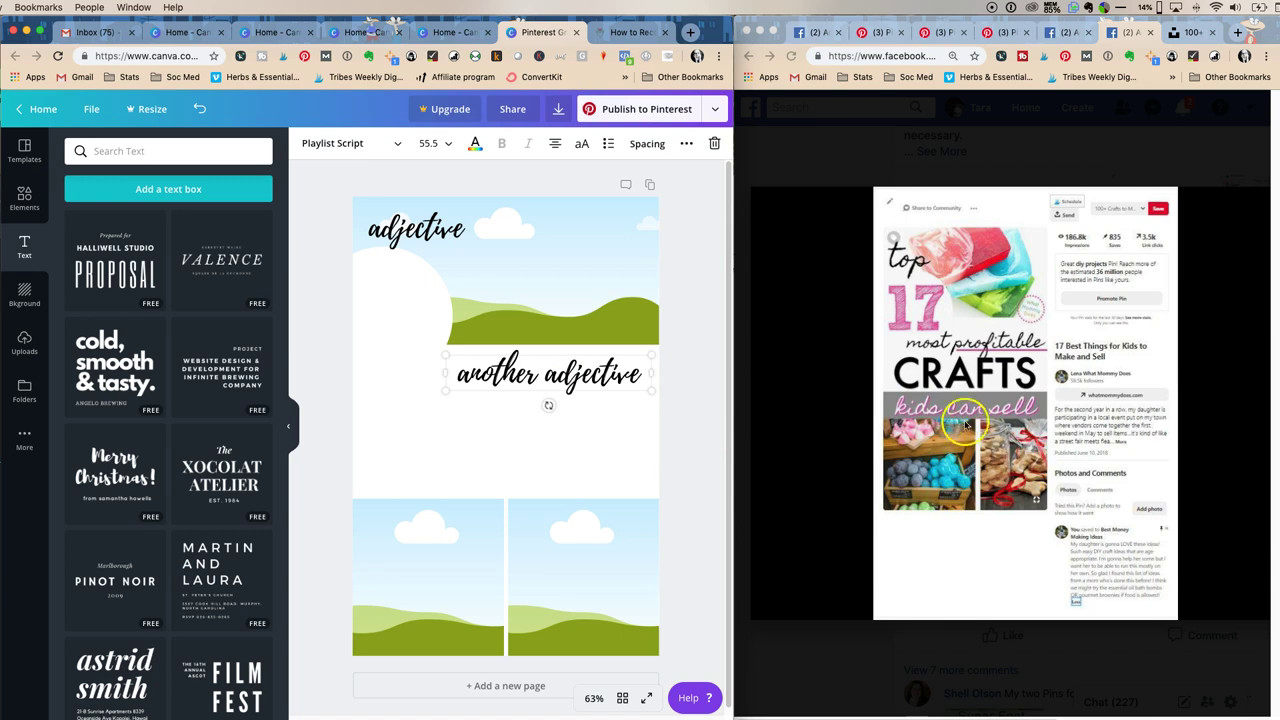
left_click(918, 410)
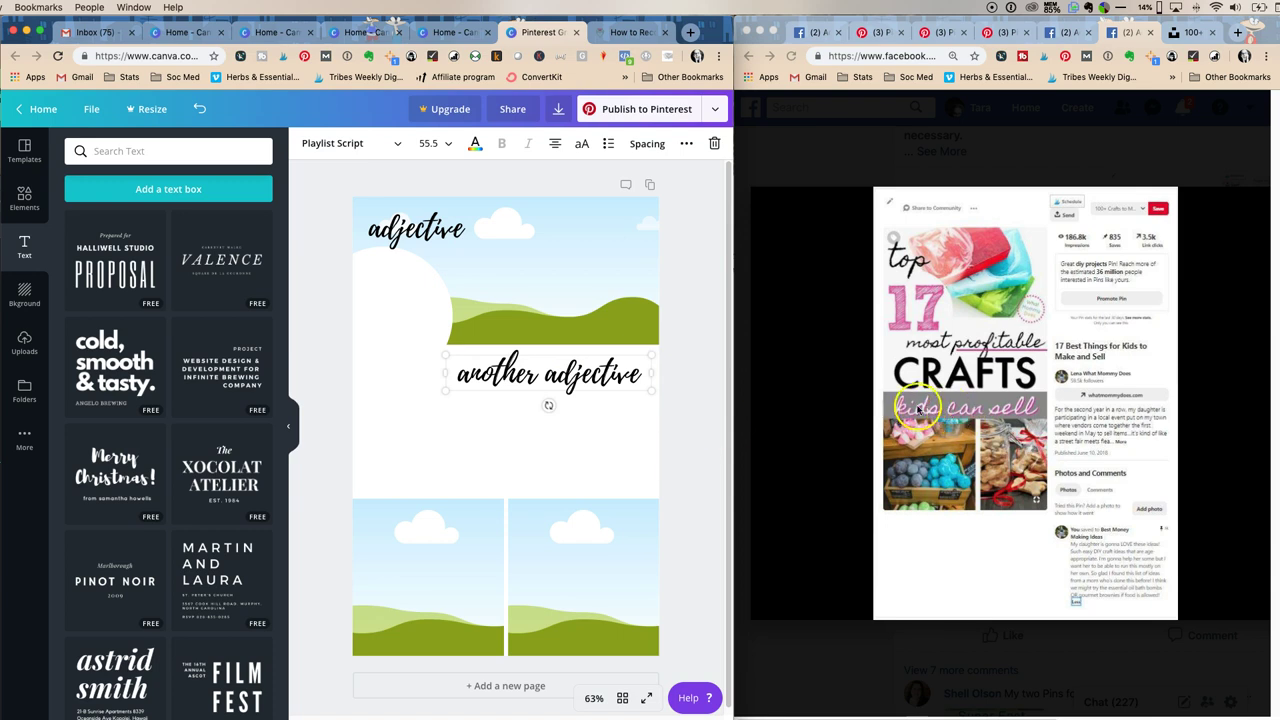
left_click(406, 277)
- Add a gray square, flatten it into a band just above the lower photos and stretch it across the full page width
left_click(24, 200)
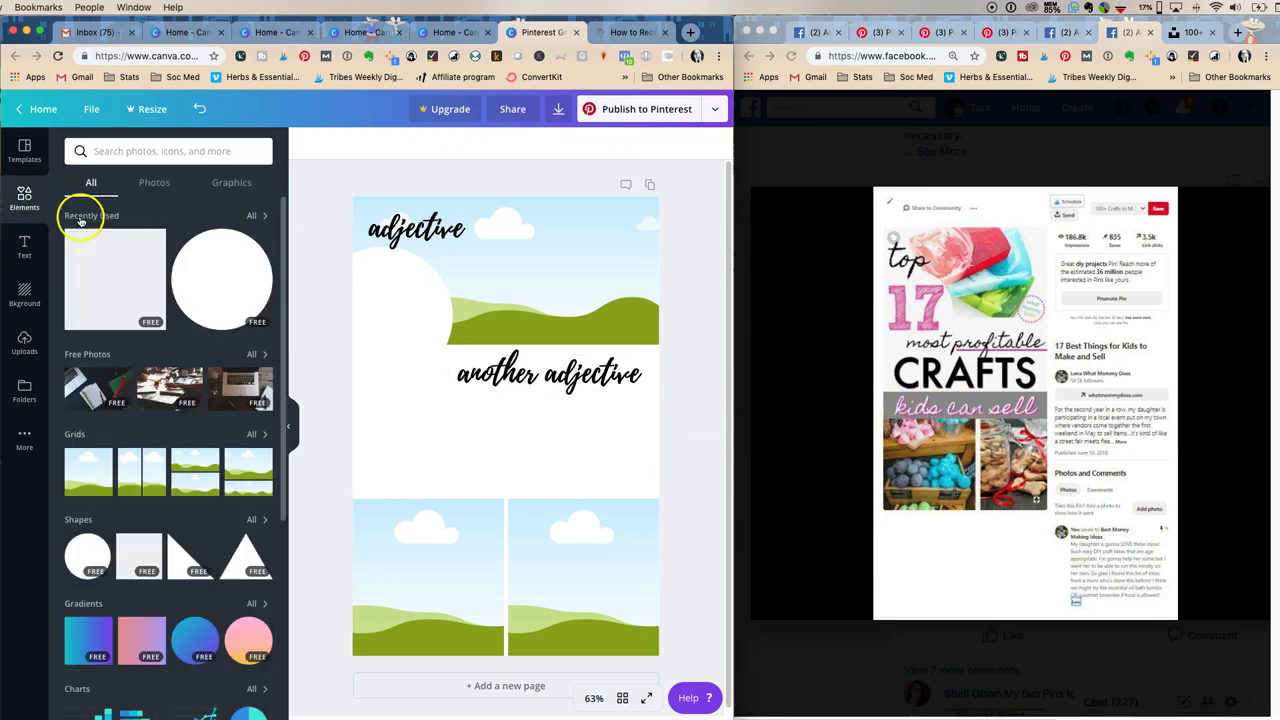
left_click(107, 272)
left_click_drag(506, 305, 502, 454)
left_click_drag(508, 552, 497, 496)
left_click(403, 476)
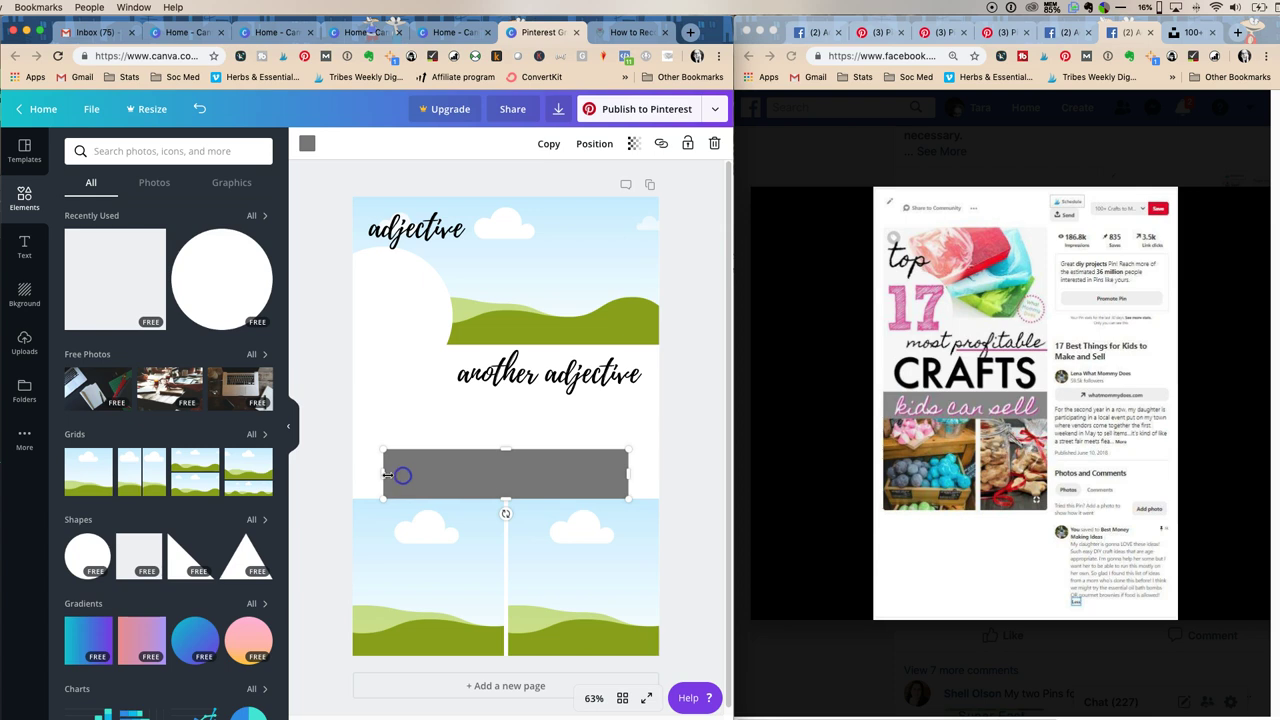
left_click_drag(368, 473, 355, 471)
left_click_drag(628, 477, 666, 477)
left_click(688, 461)
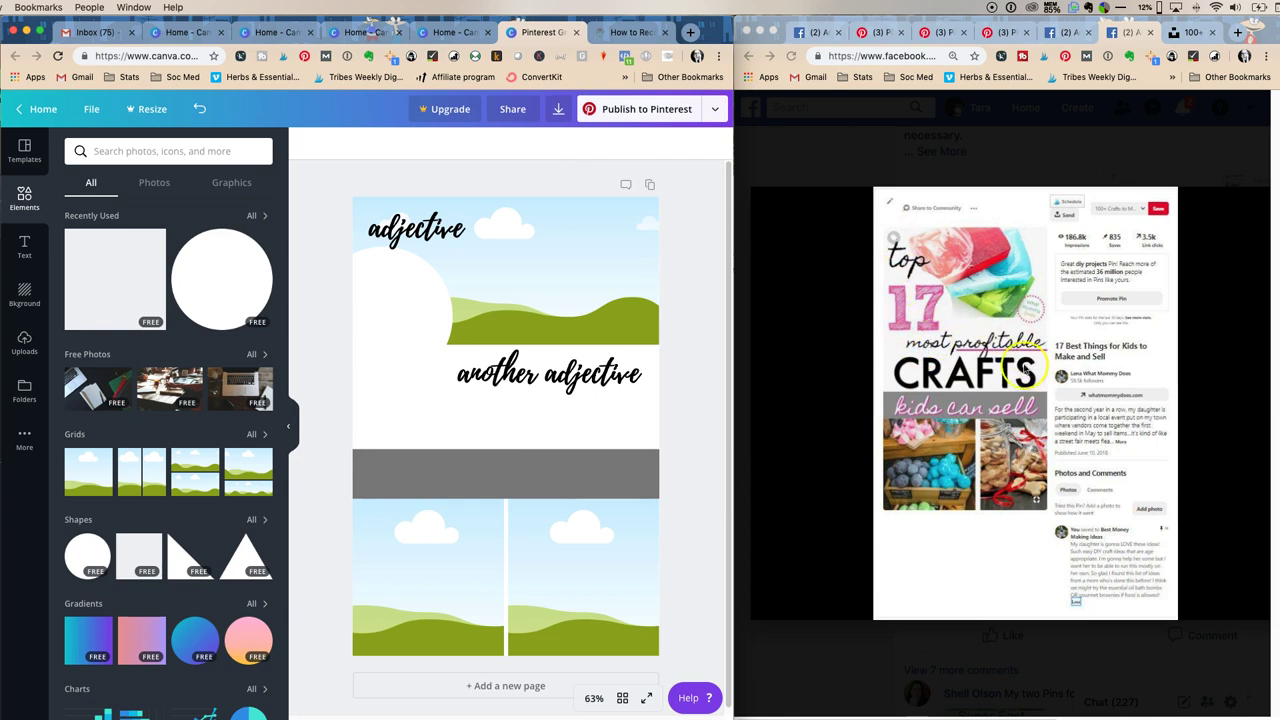
- Duplicate the "another adjective" text and move the copy onto the gray band
left_click(582, 375)
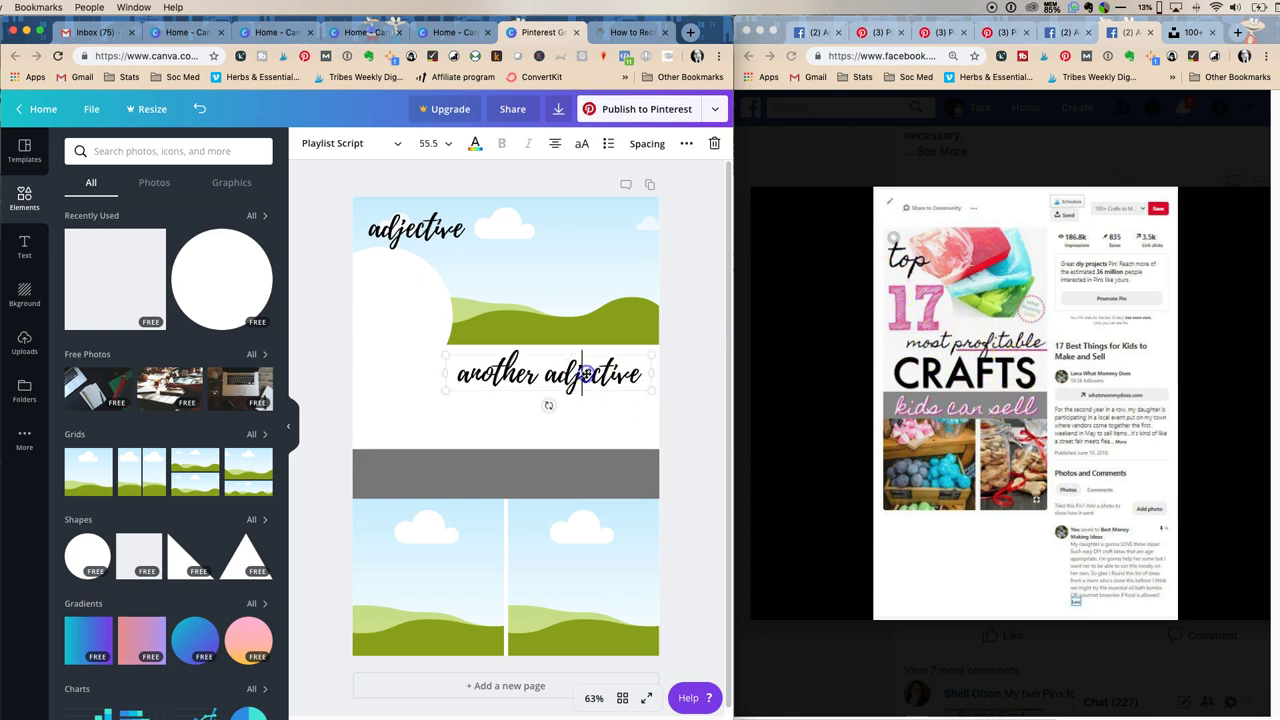
left_click(623, 355)
left_click(714, 346)
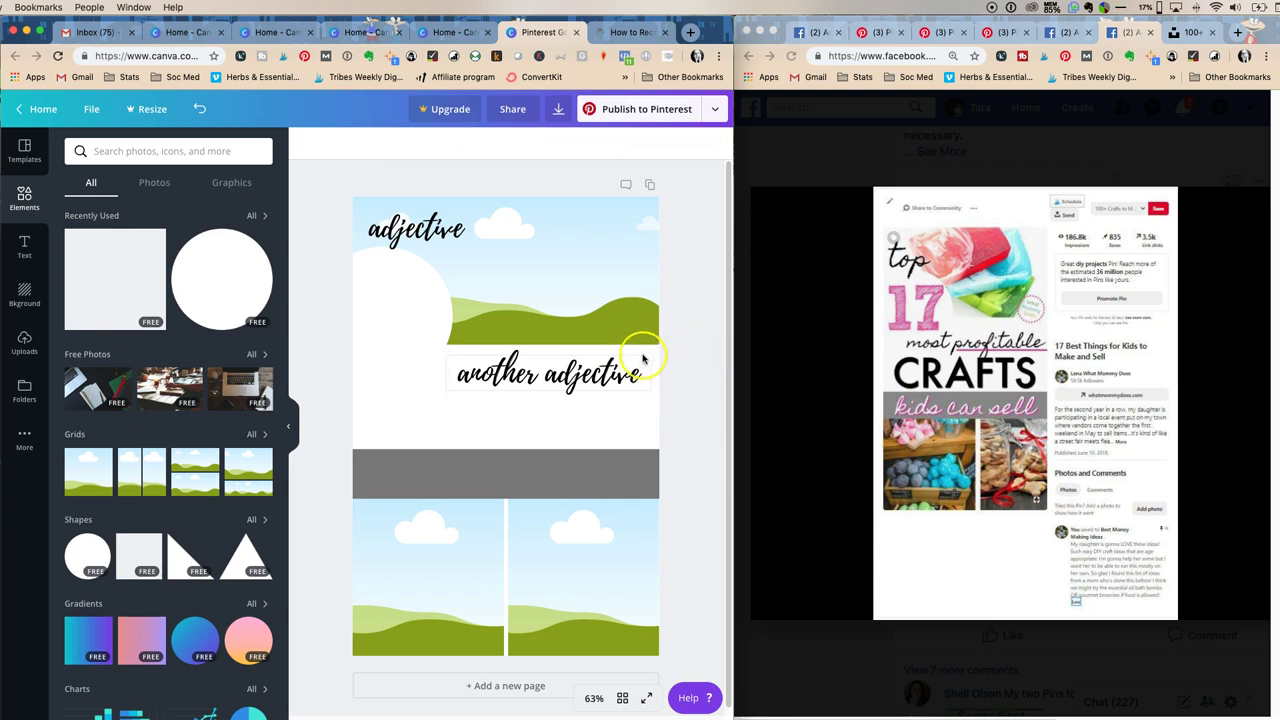
left_click(643, 358)
left_click(687, 147)
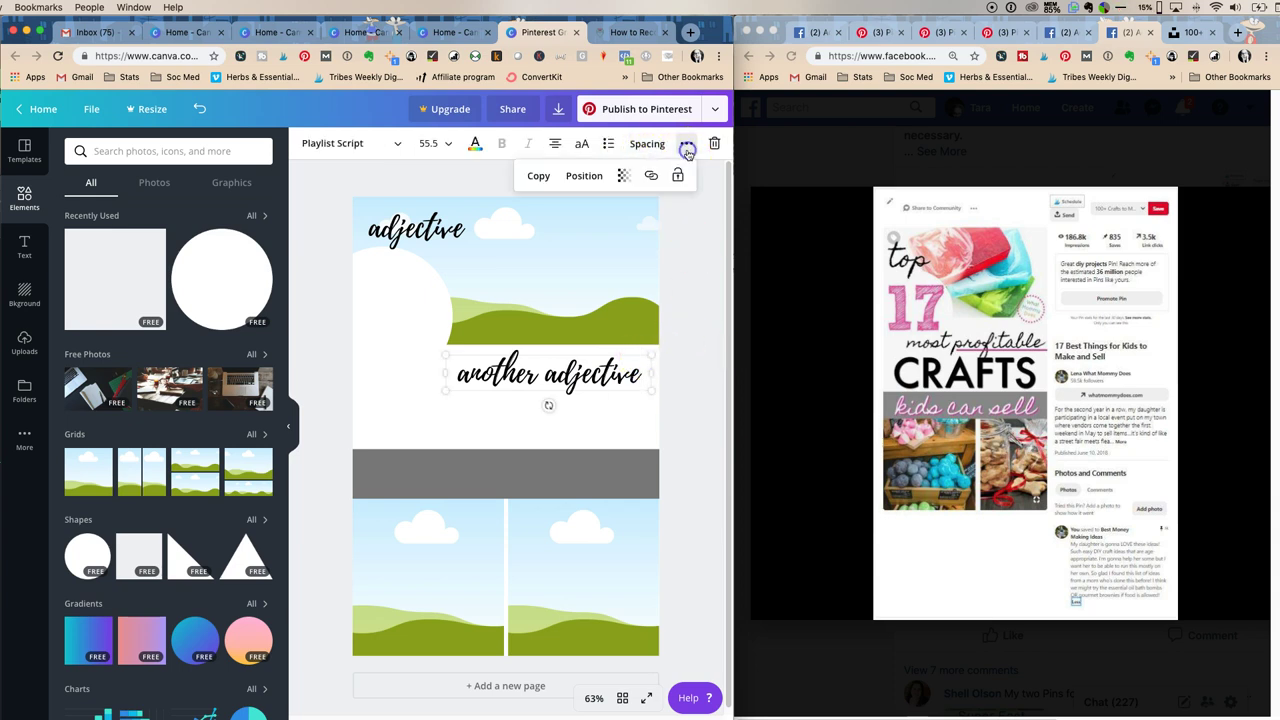
left_click(540, 176)
left_click_drag(600, 386, 516, 508)
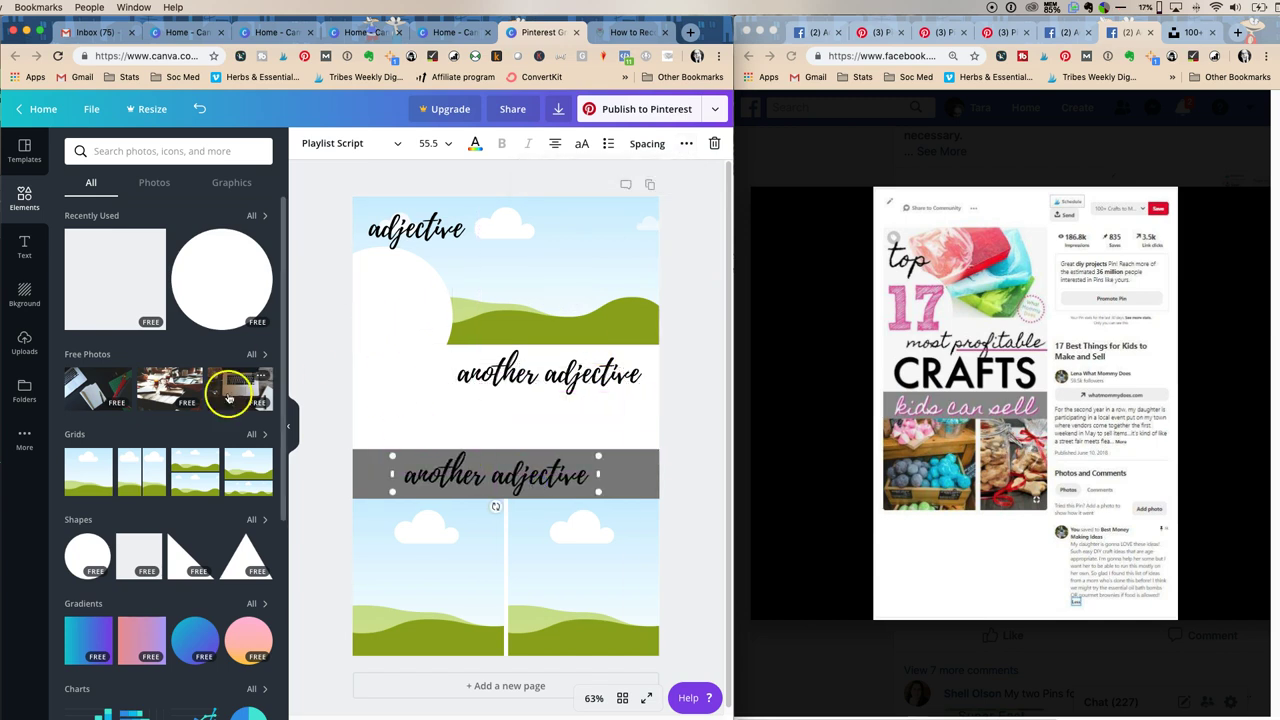
- Color the copied text on the gray band white and change its wording to "call to action"
left_click(475, 143)
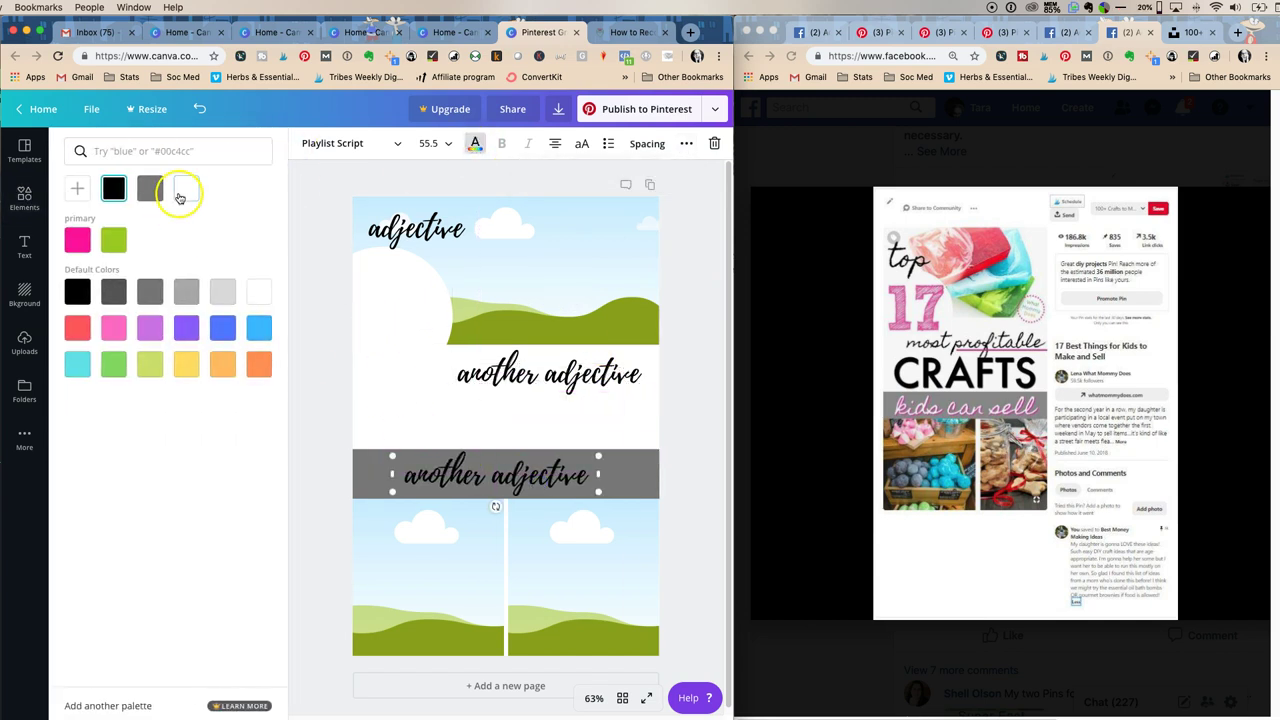
left_click(179, 196)
triple_click(492, 474)
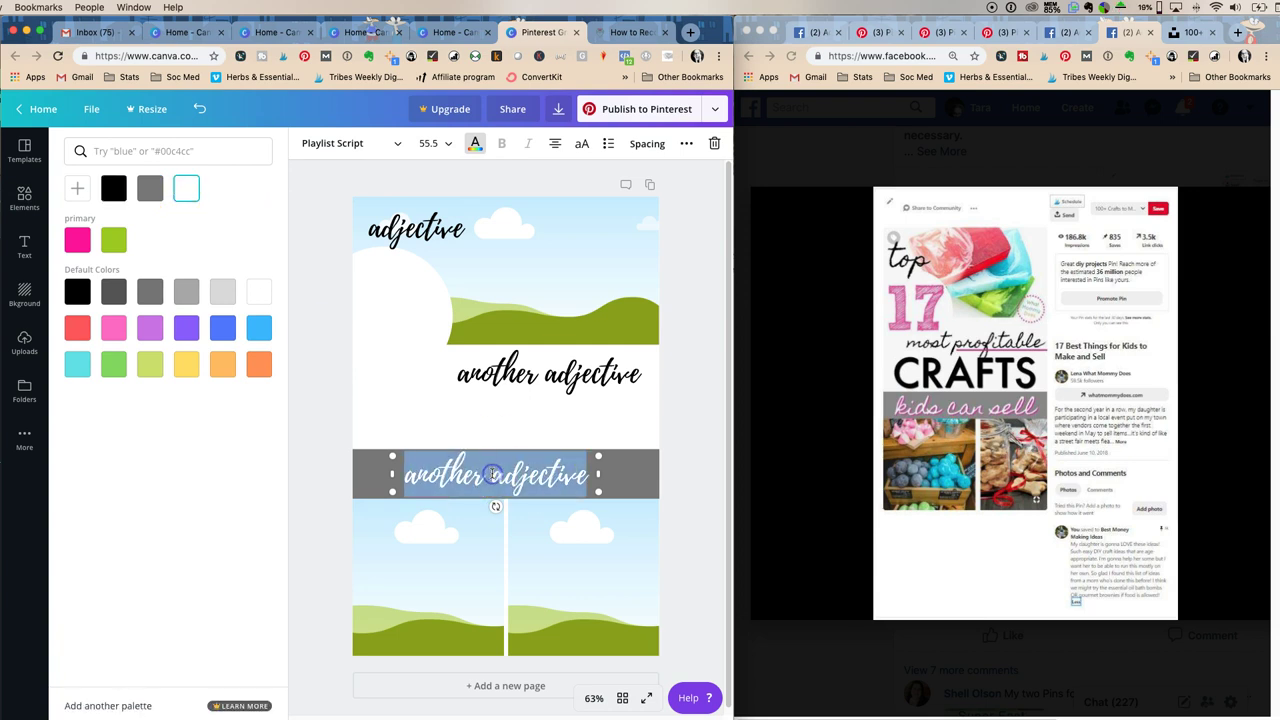
key("BackSpace")
type("call to")
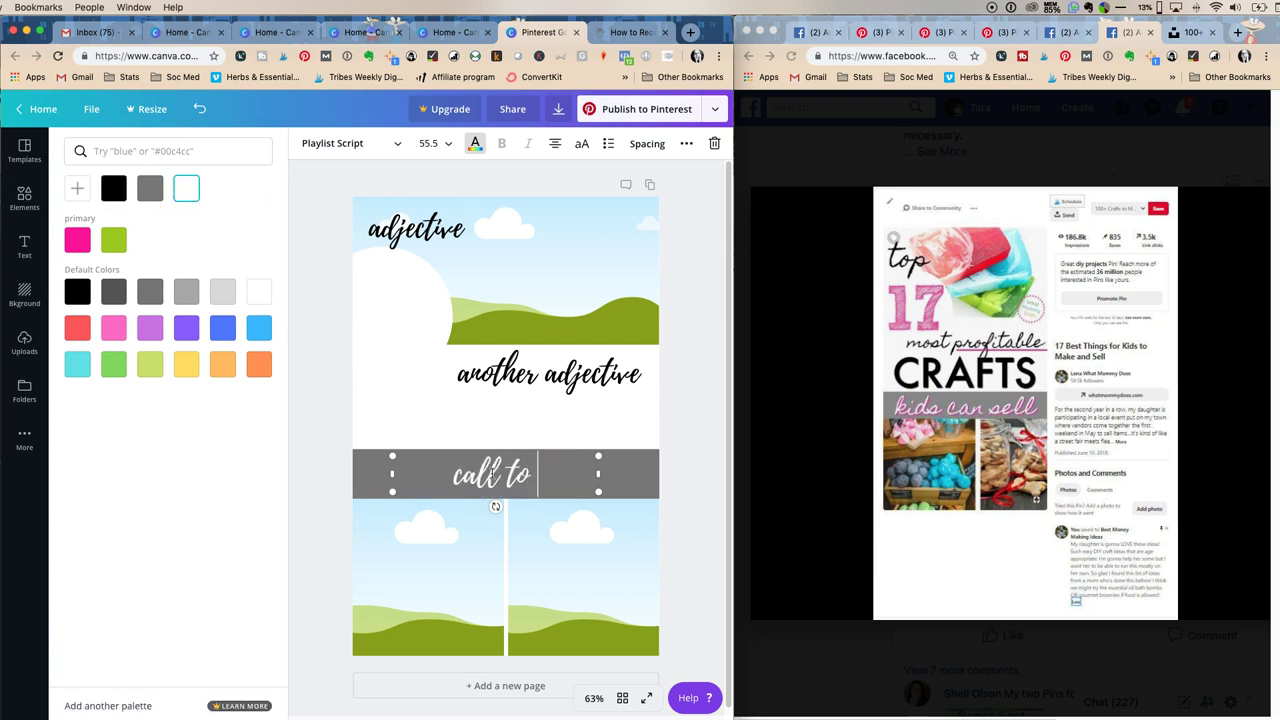
type(" action")
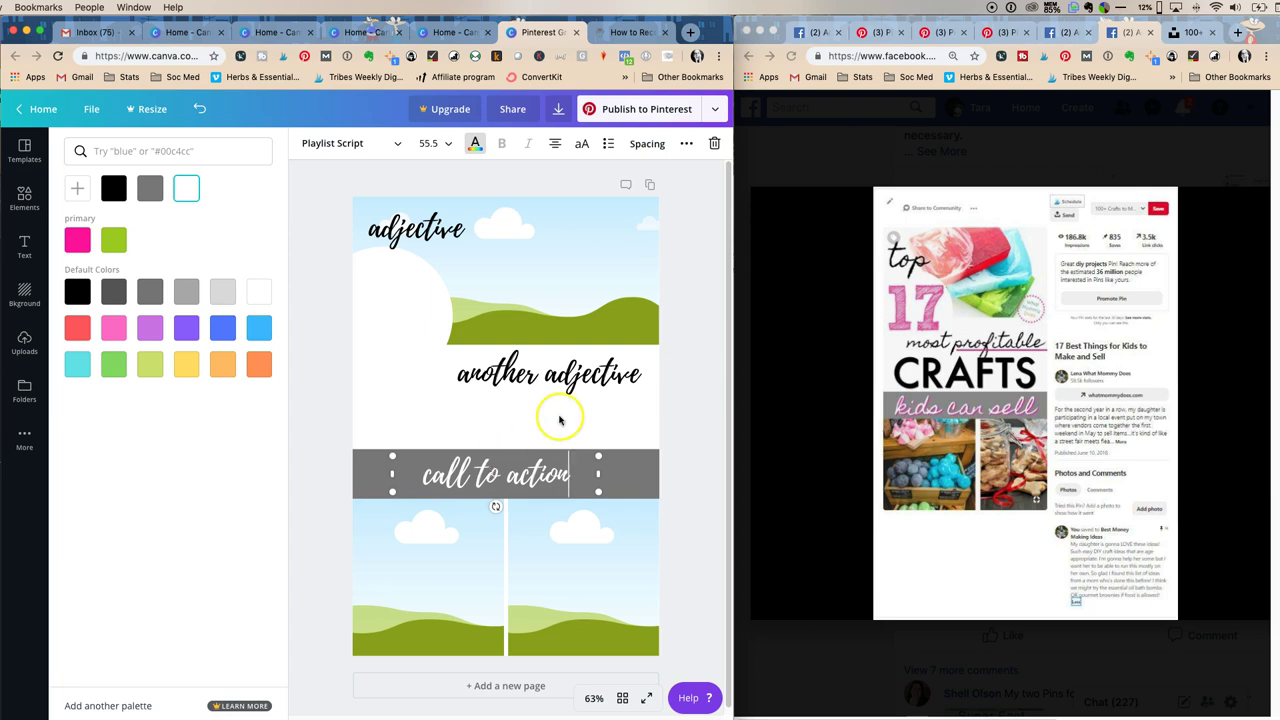
left_click(679, 428)
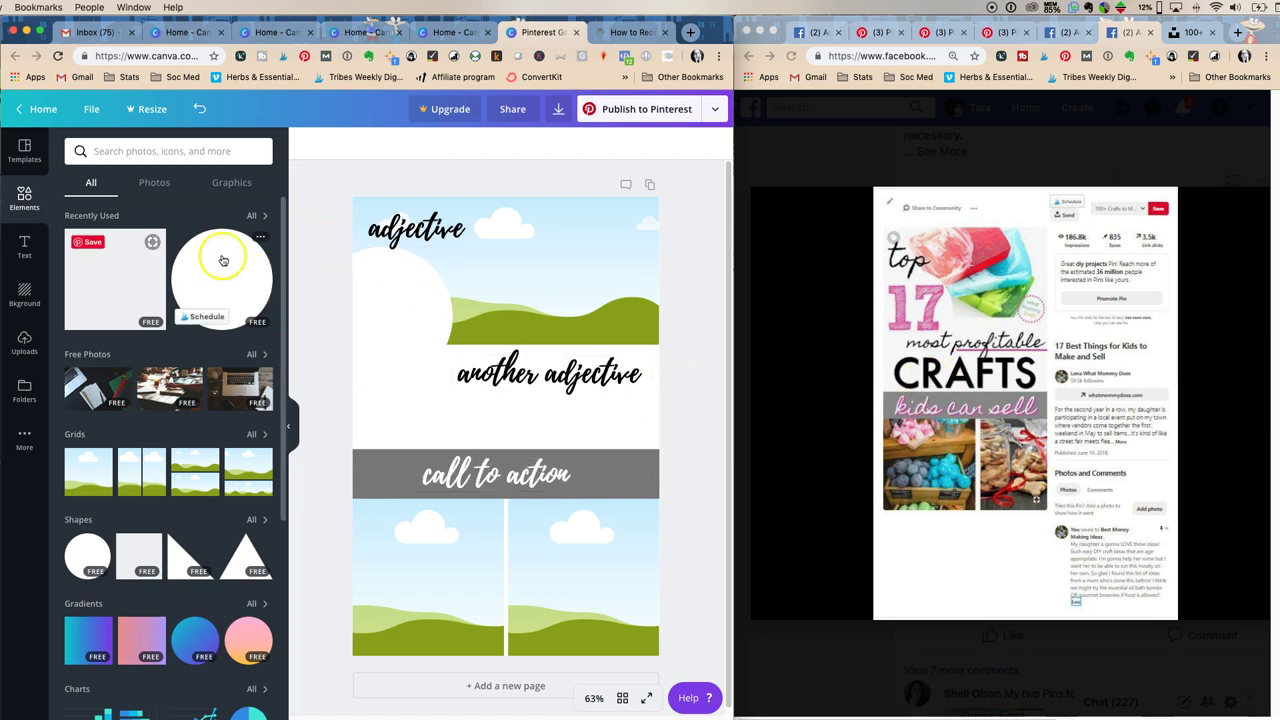
left_click(24, 247)
left_click(143, 192)
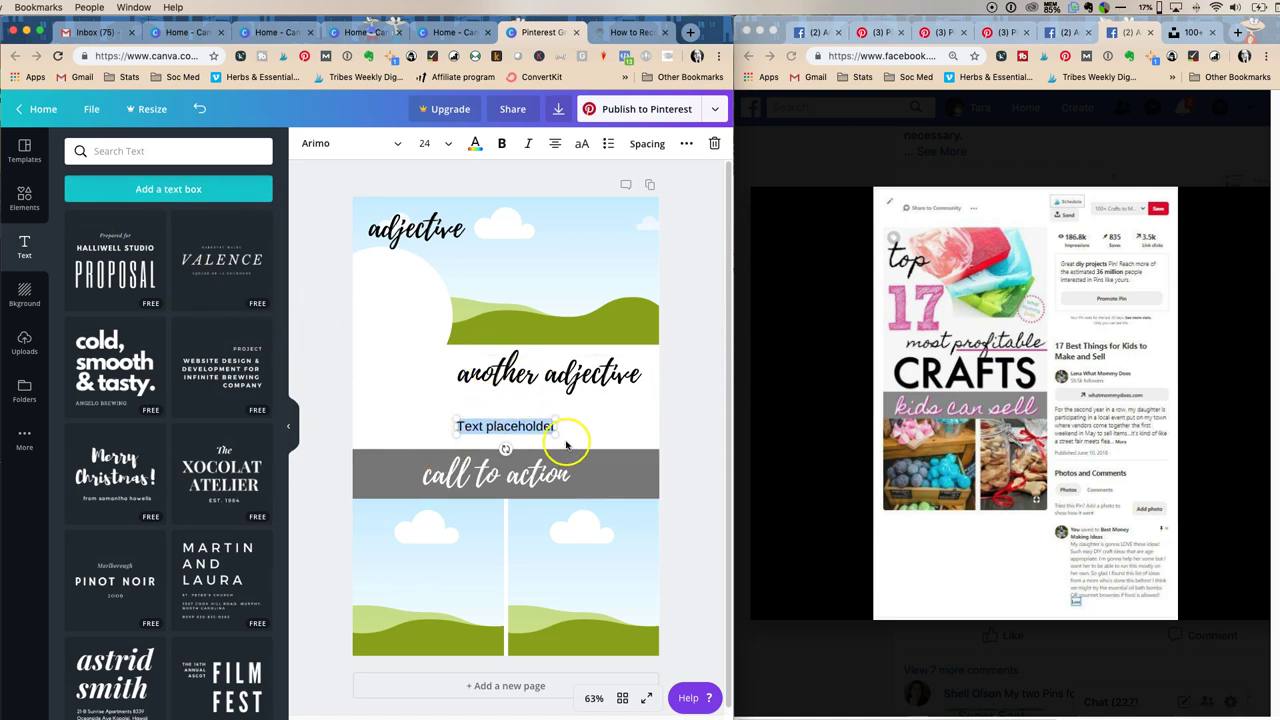
left_click_drag(555, 440, 674, 463)
left_click_drag(591, 434, 516, 432)
double_click(516, 428)
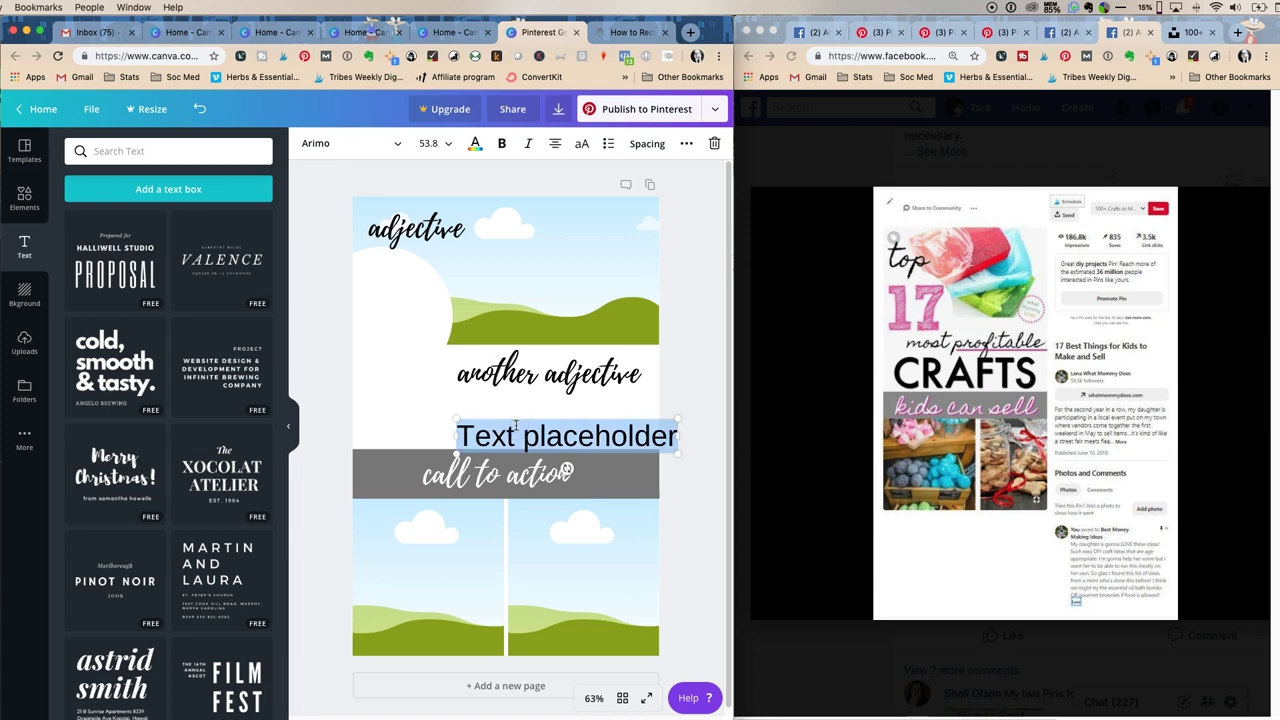
type("big")
key("BackSpace")
key("BackSpace")
key("BackSpace")
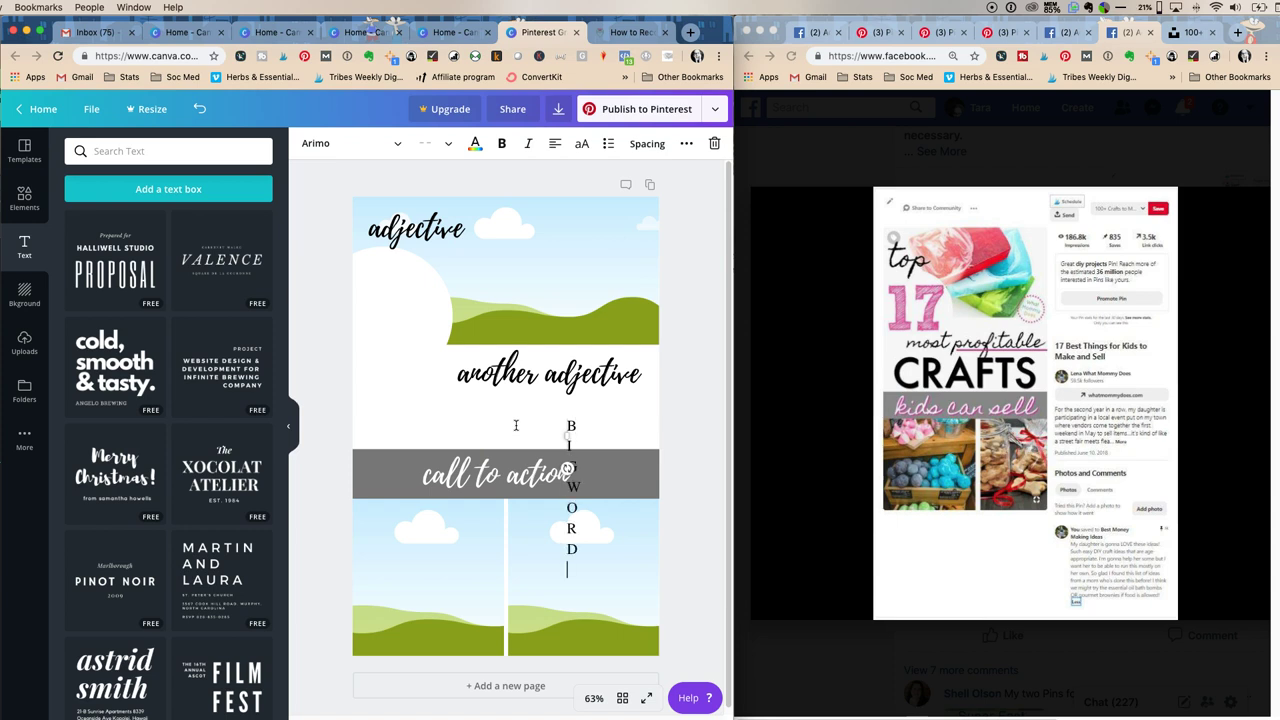
left_click_drag(562, 428, 402, 427)
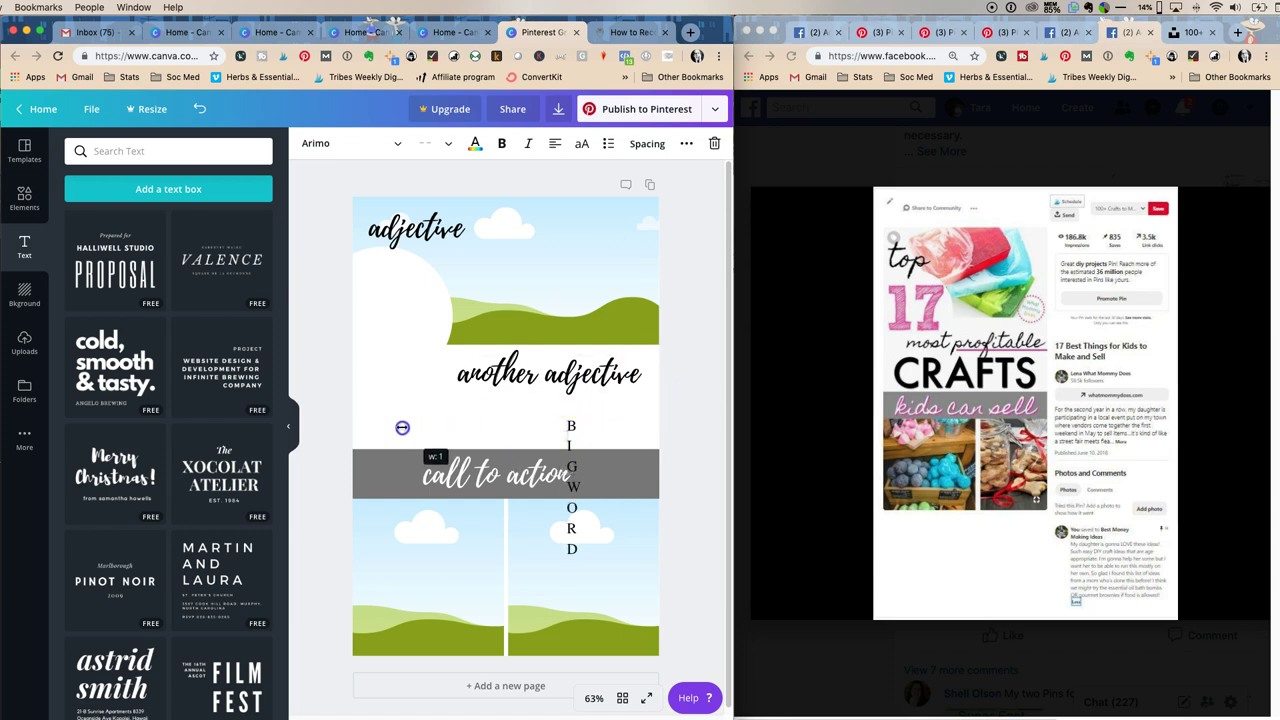
left_click(571, 443)
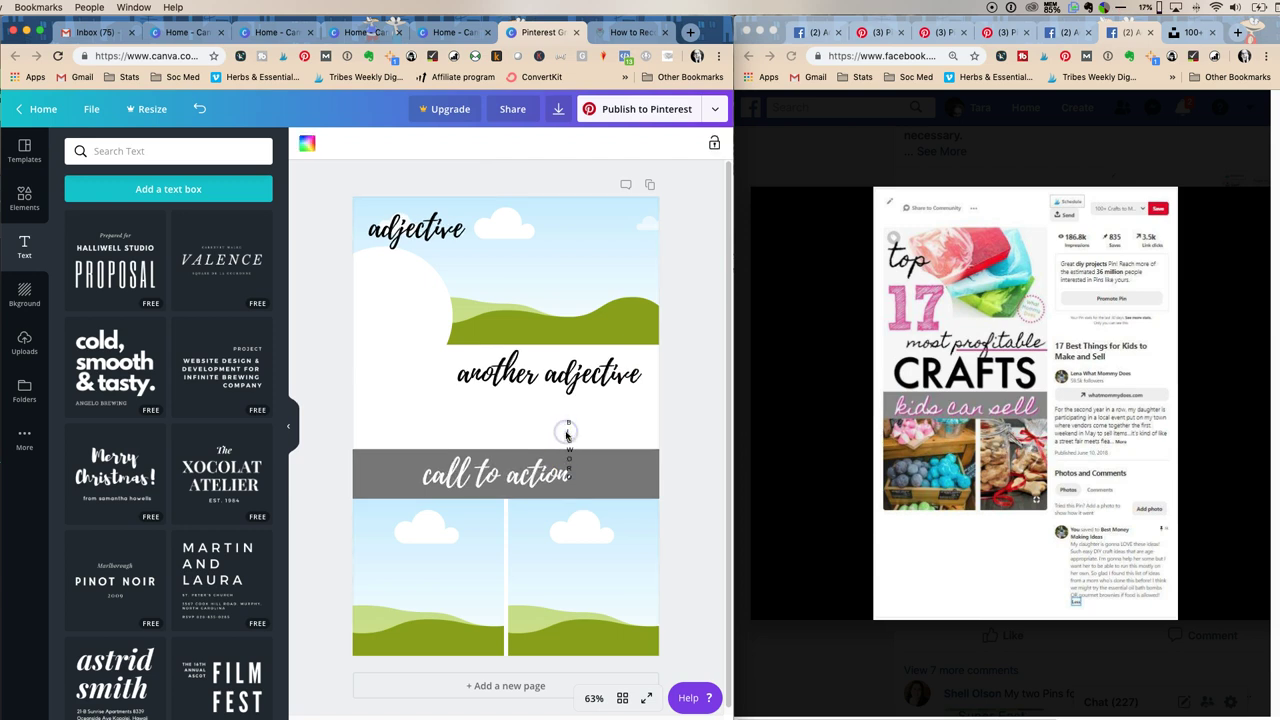
left_click(568, 432)
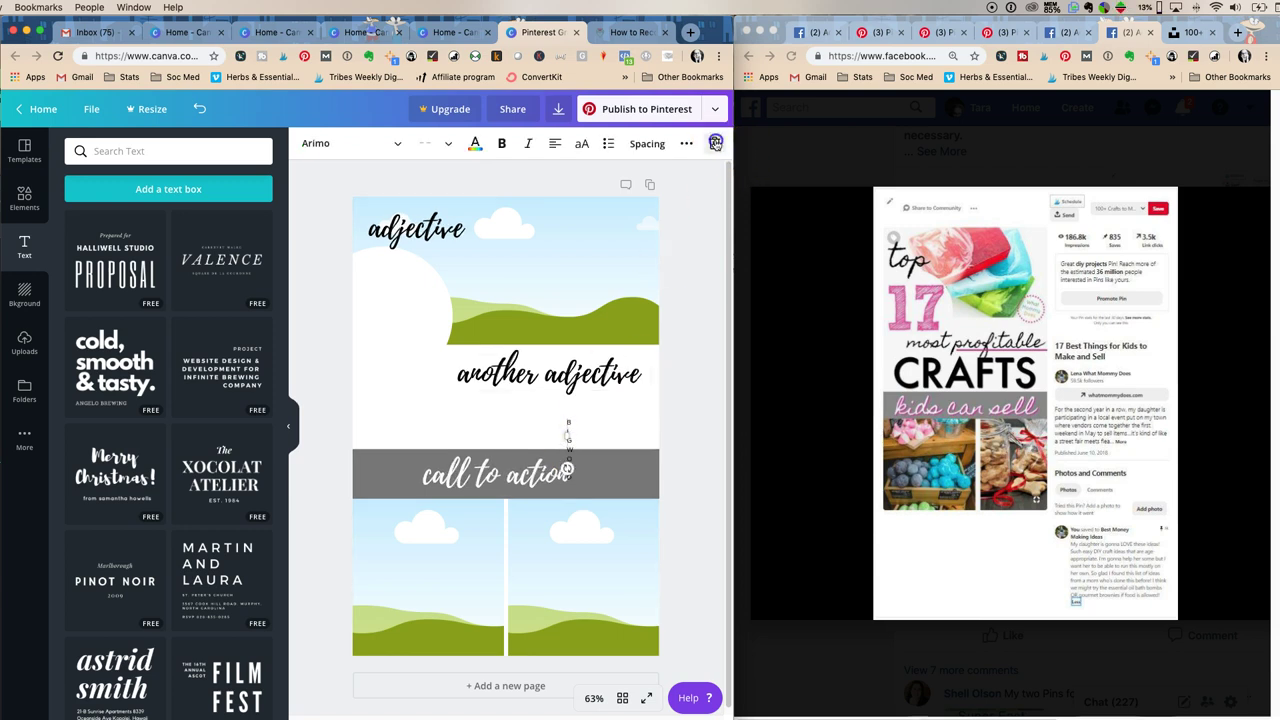
key("Delete")
- Try a bold "BIG WORD" text at about size 101 between "another adjective" and the gray band
left_click(204, 189)
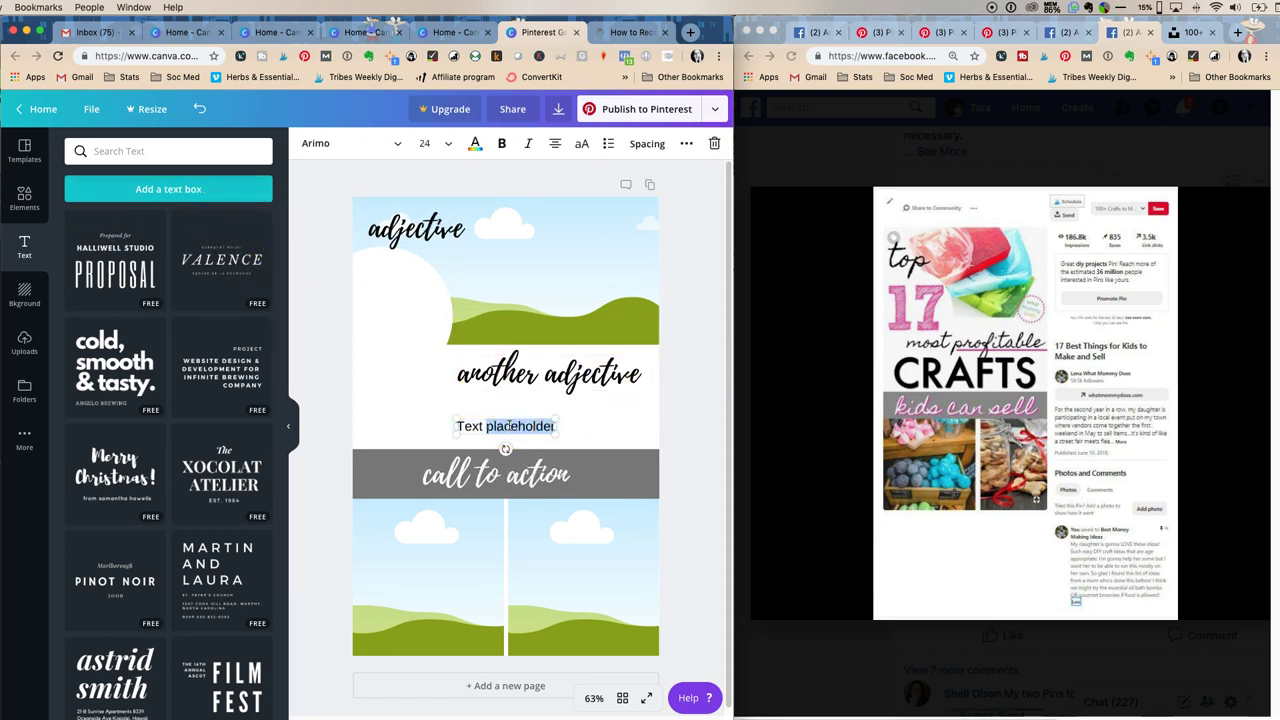
type("BIG WORD")
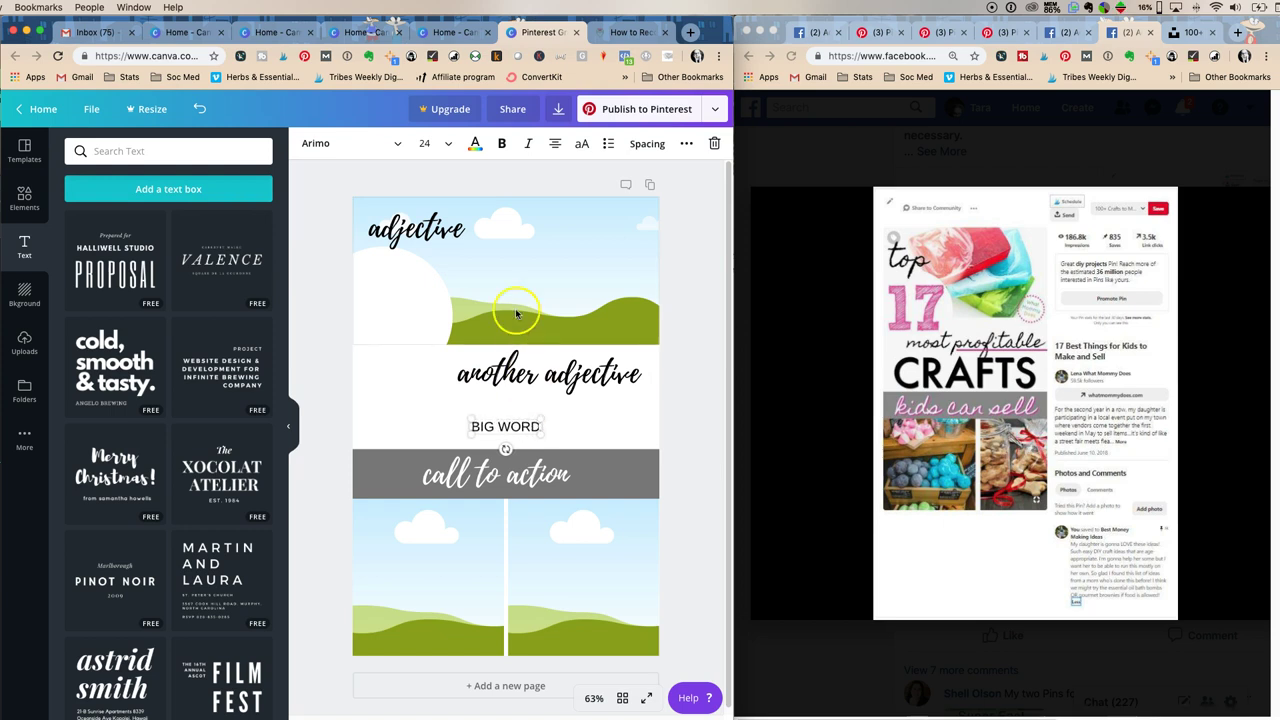
left_click_drag(541, 425, 674, 462)
left_click_drag(476, 426, 371, 393)
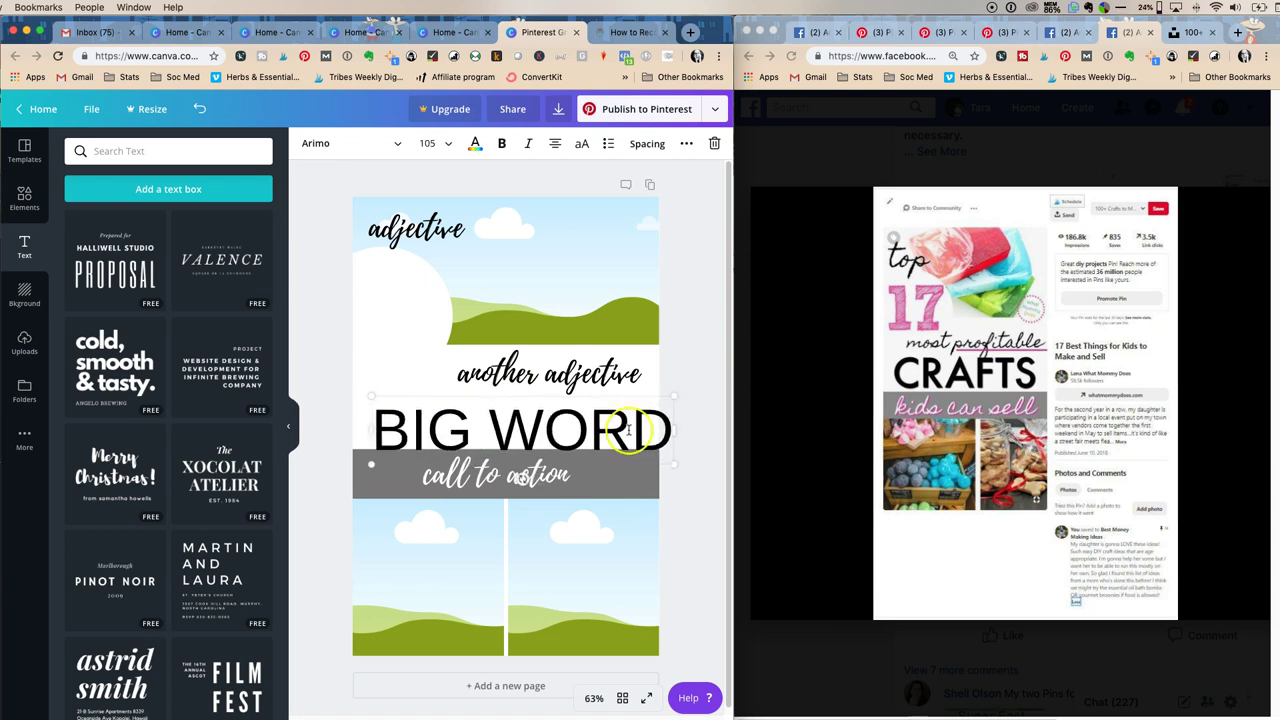
left_click_drag(663, 394, 659, 399)
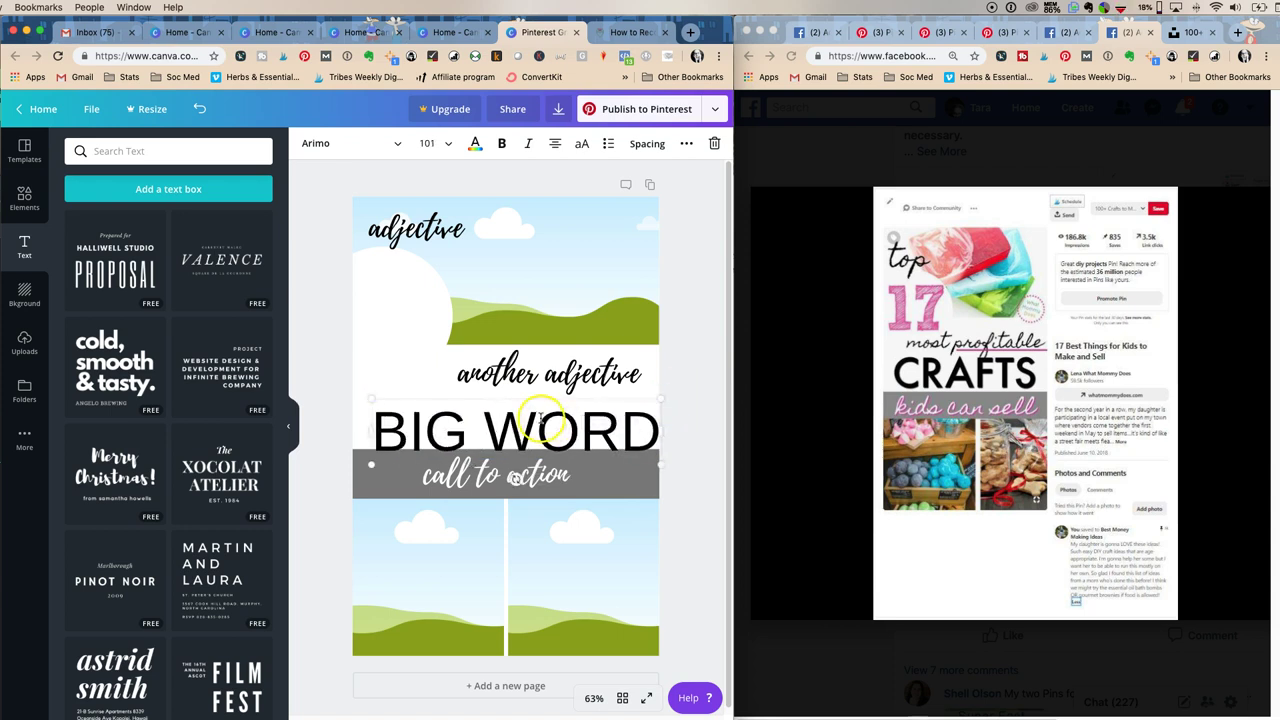
left_click_drag(536, 398, 527, 386)
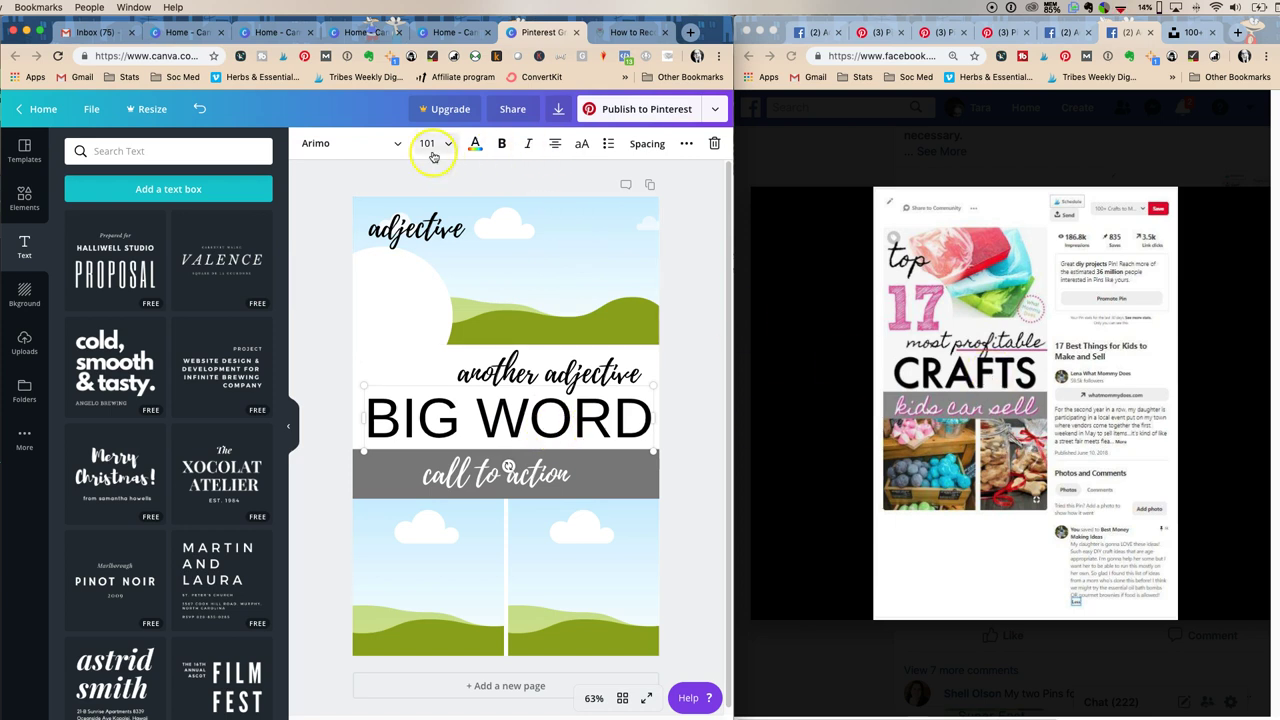
left_click(501, 143)
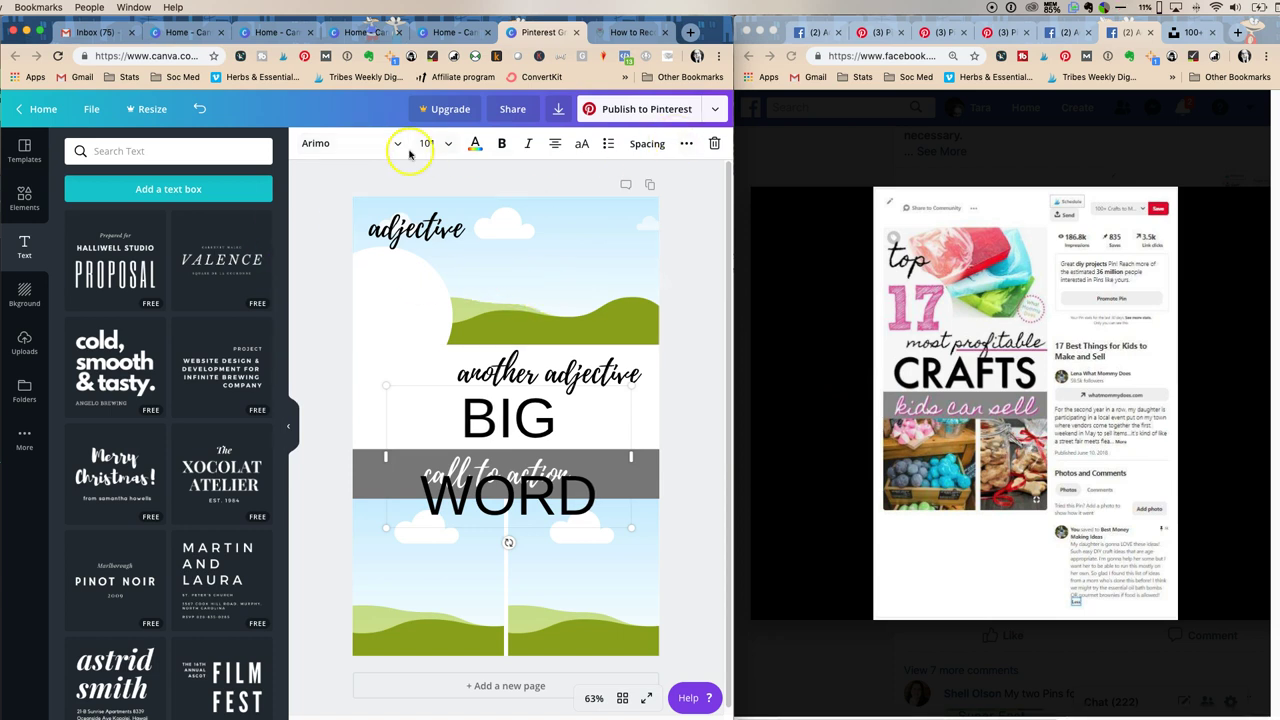
left_click(195, 107)
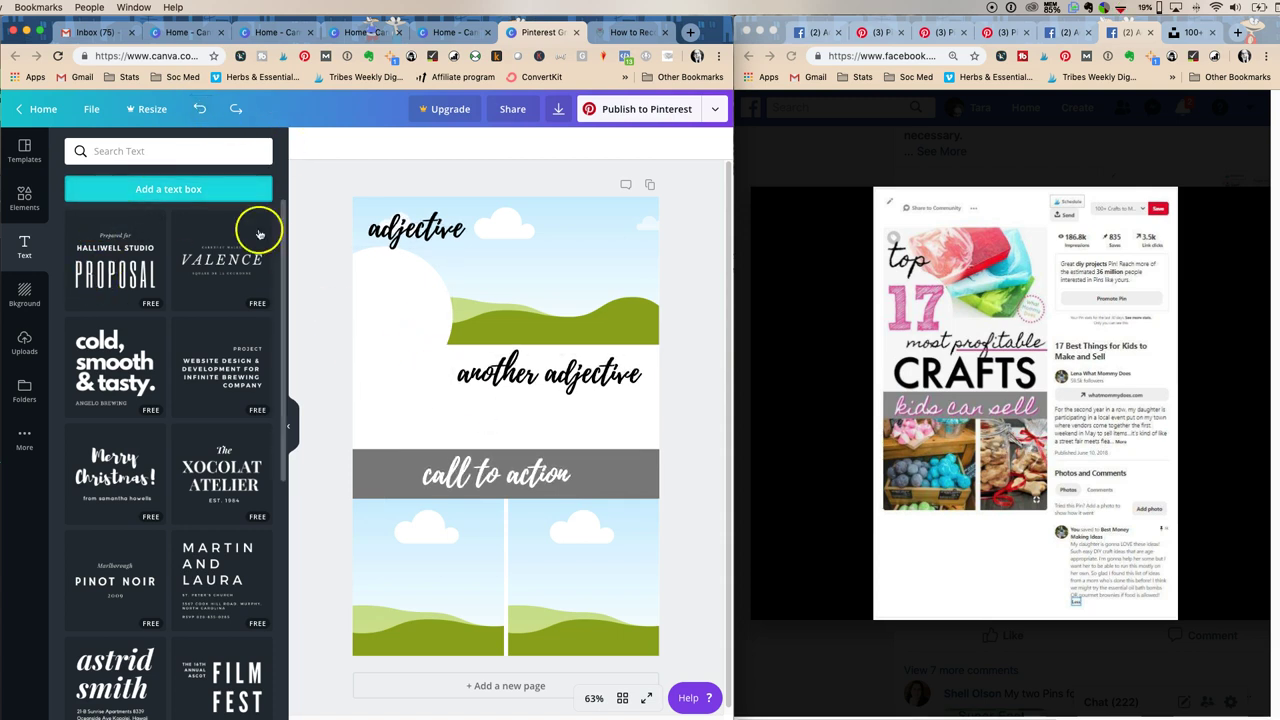
- Add a text box reading "BIG WORD" in the white area above the gray band
left_click(195, 190)
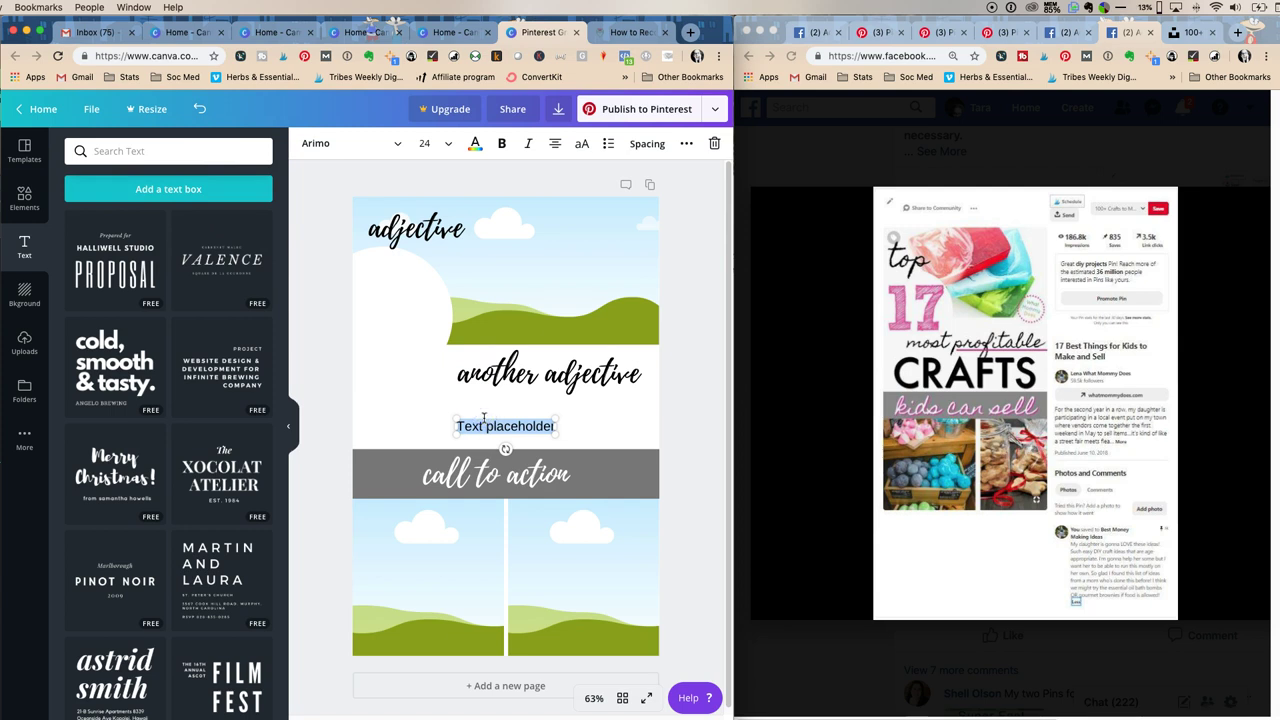
triple_click(485, 425)
type("BIG WORK")
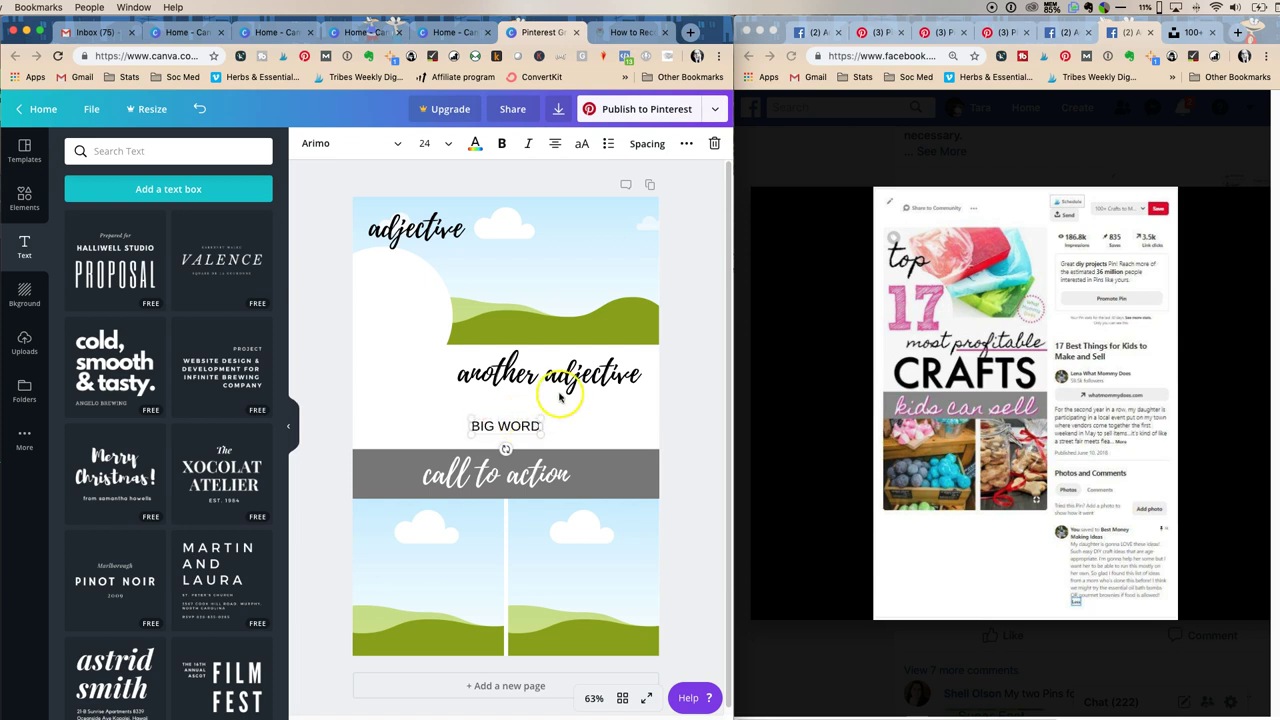
- Enlarge the "BIG WORD" text to about size 103 and fit it between "another adjective" and the gray band
left_click_drag(541, 436, 657, 478)
left_click_drag(464, 418, 380, 400)
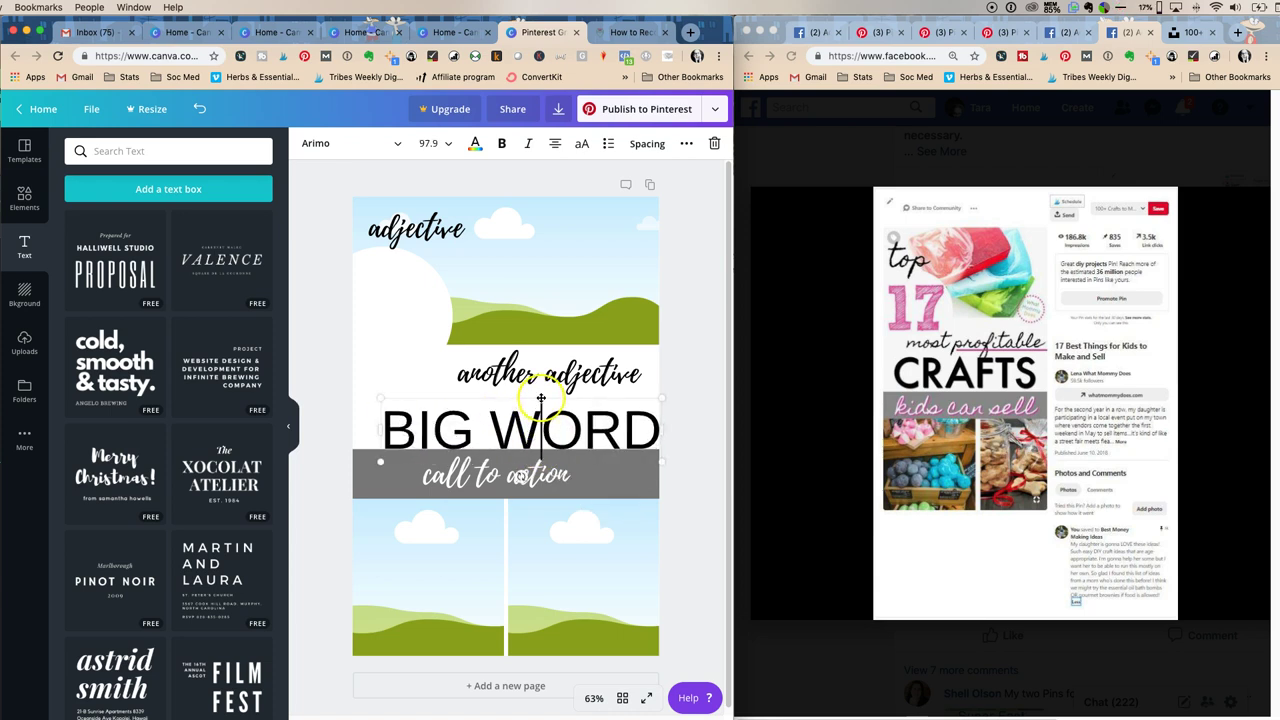
left_click_drag(541, 397, 521, 389)
left_click_drag(646, 393, 607, 386)
left_click(715, 446)
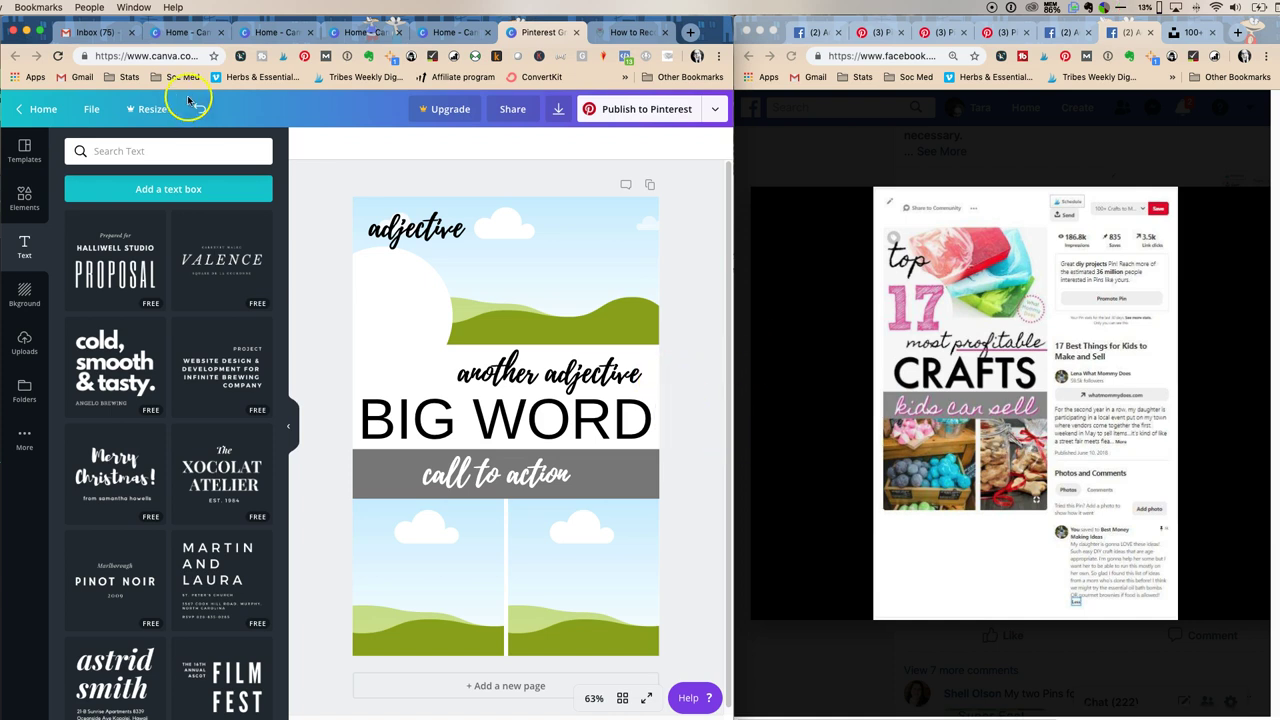
- Try the Anton font on the "BIG WORD" text
left_click(490, 413)
triple_click(490, 413)
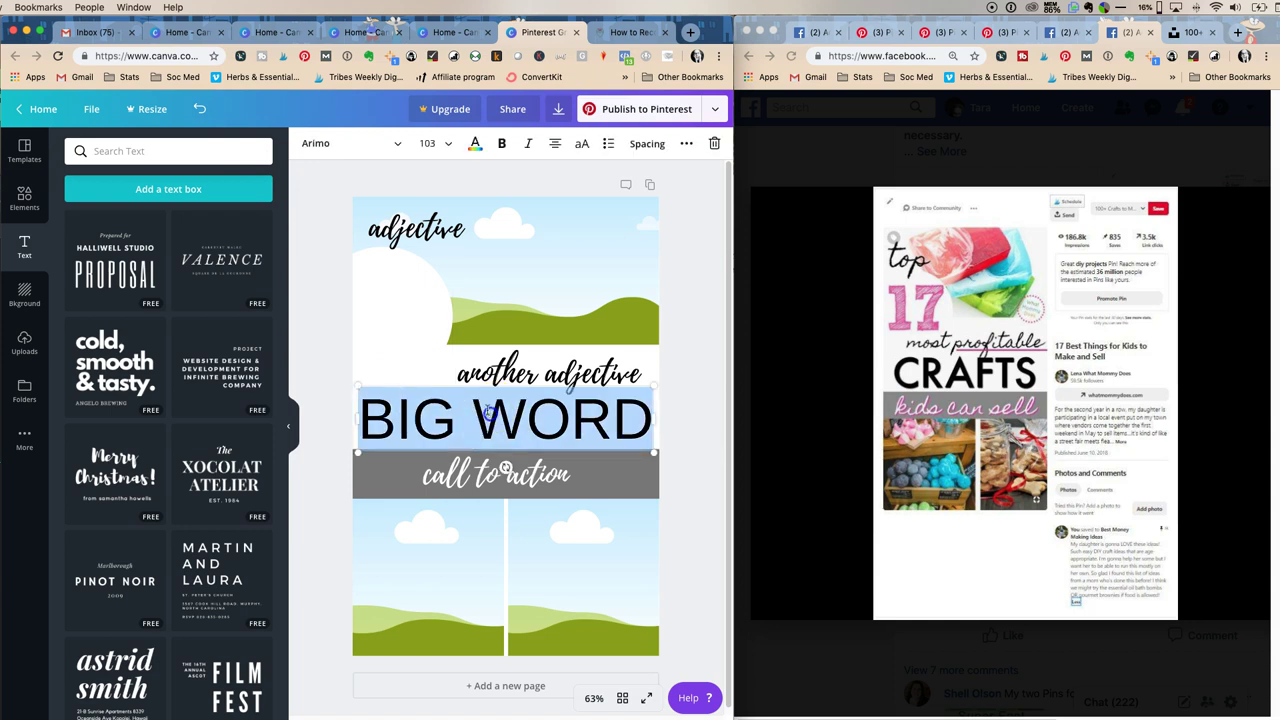
left_click(393, 143)
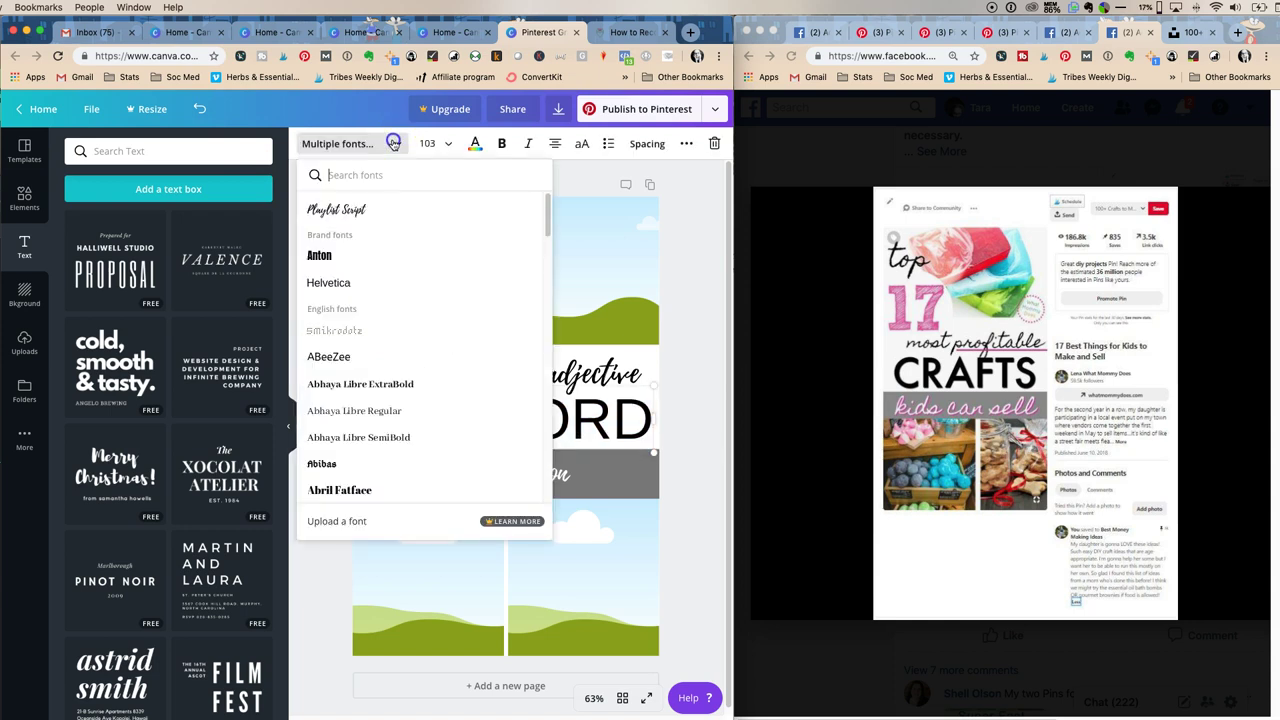
left_click(379, 262)
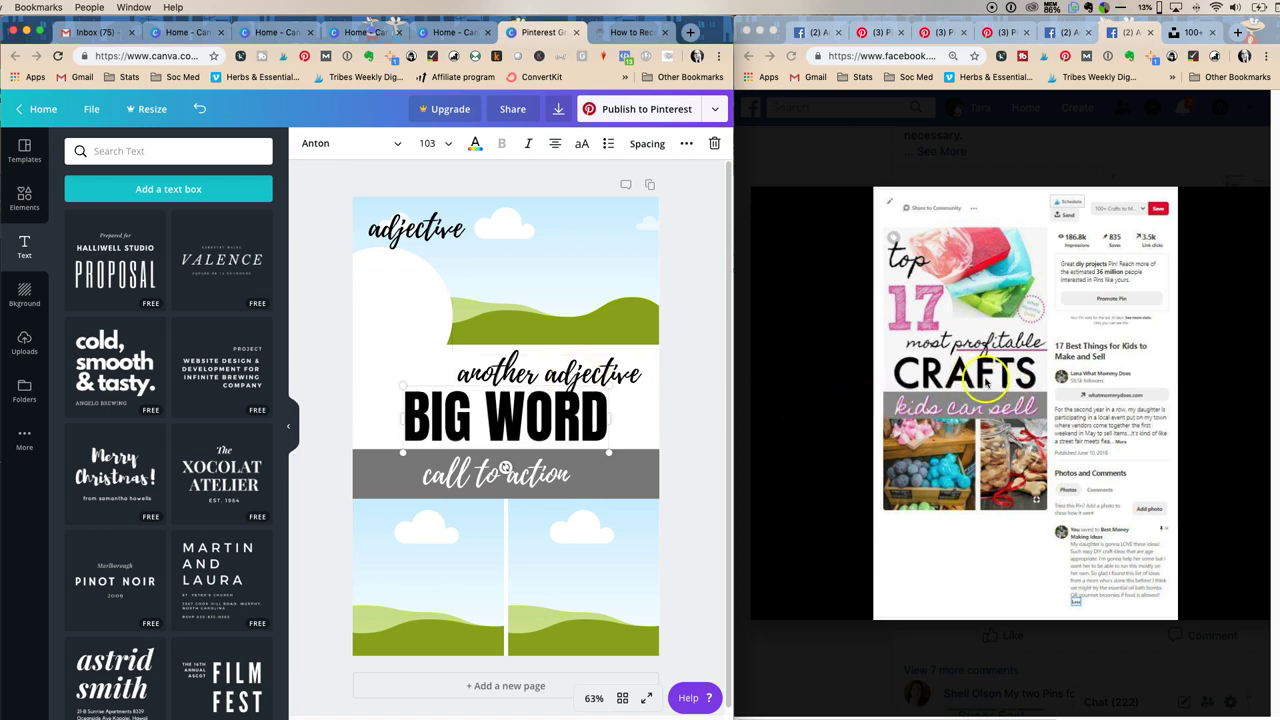
- Set the font of the "BIG WORD" text to Aileron Heavy
double_click(468, 420)
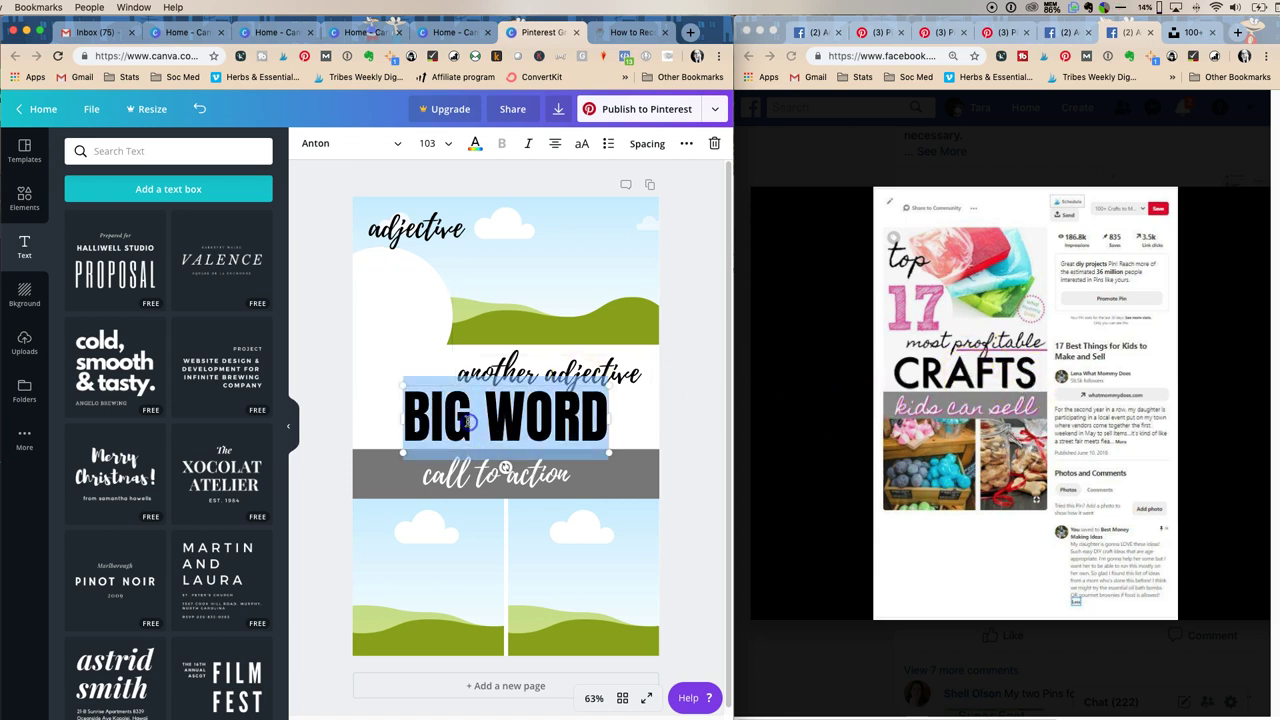
left_click(399, 145)
scroll(385, 345, "down", 5)
scroll(407, 357, "down", 5)
scroll(407, 357, "down", 2)
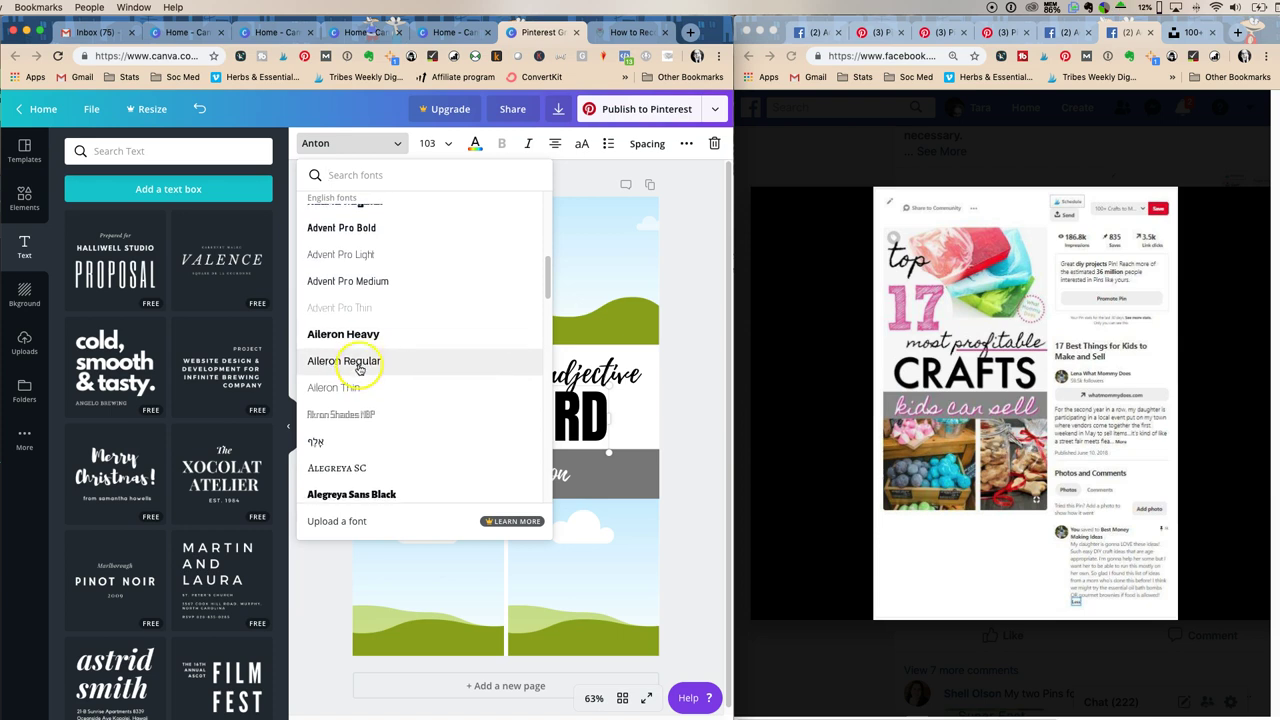
left_click(355, 338)
left_click(386, 349)
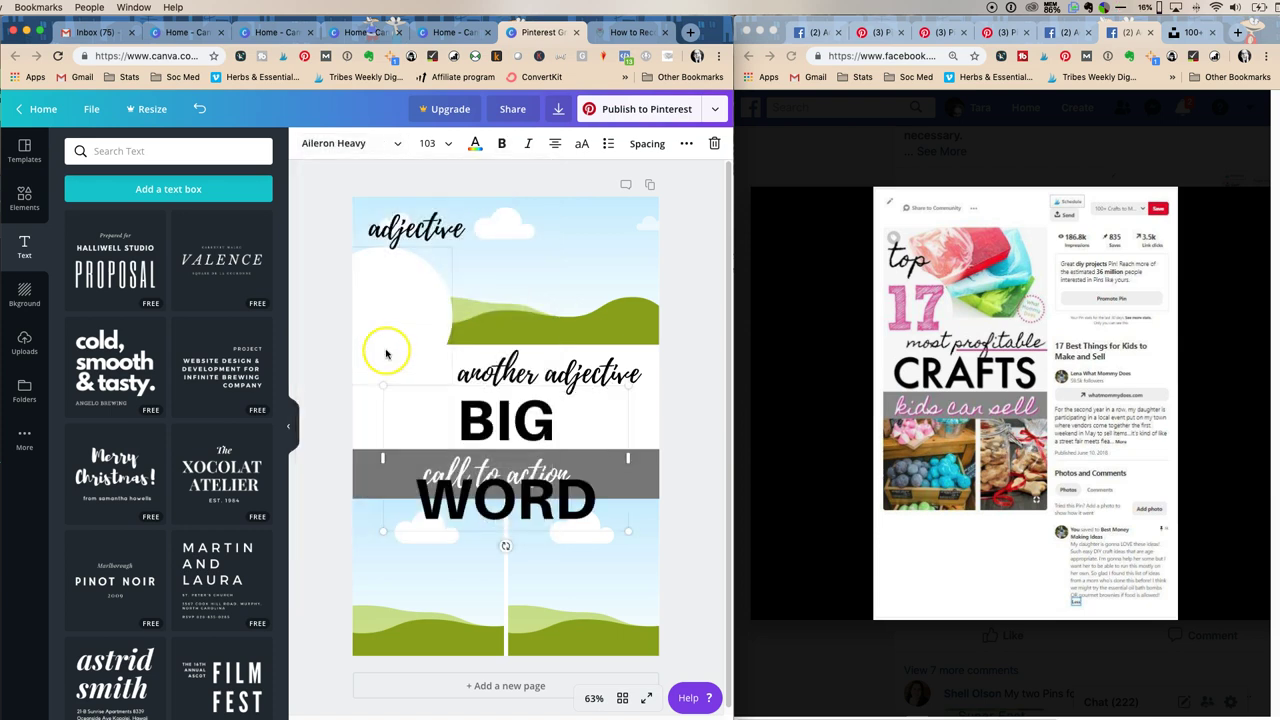
- Widen the "BIG WORD" text box until the text fits on one line above the gray band
left_click_drag(628, 457, 674, 449)
left_click_drag(386, 451, 343, 451)
left_click(518, 428)
left_click_drag(518, 428, 521, 432)
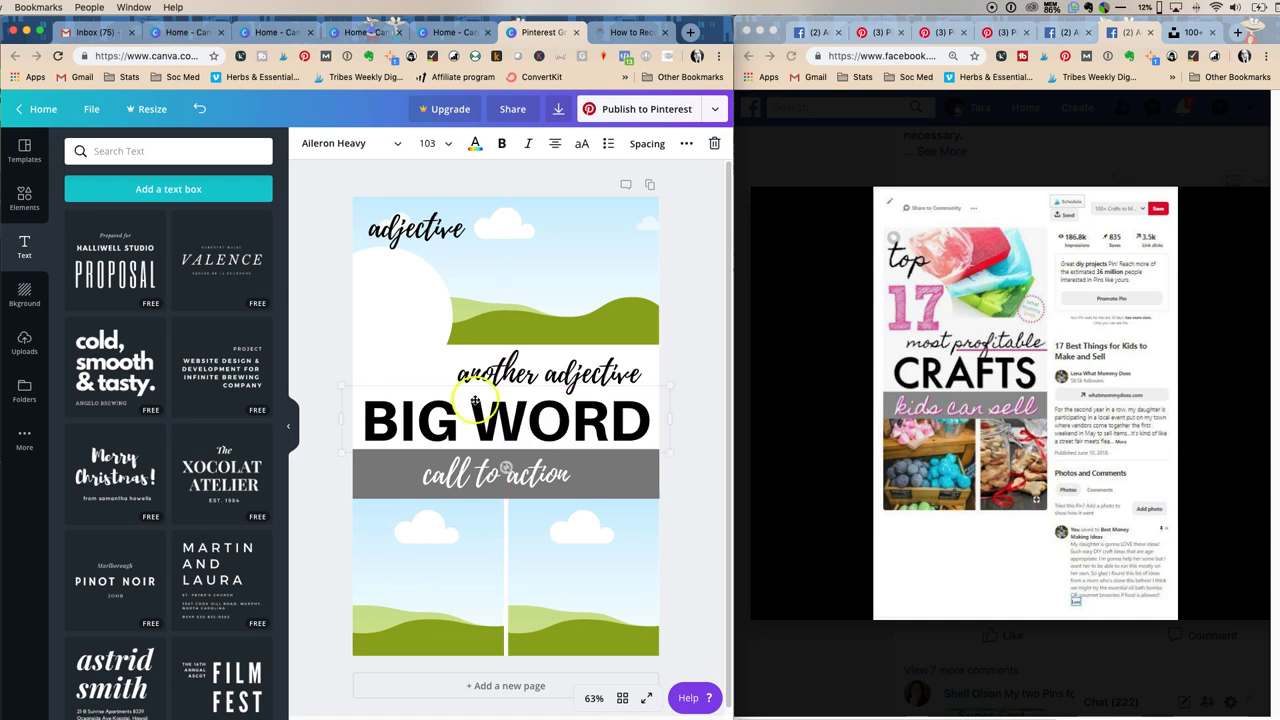
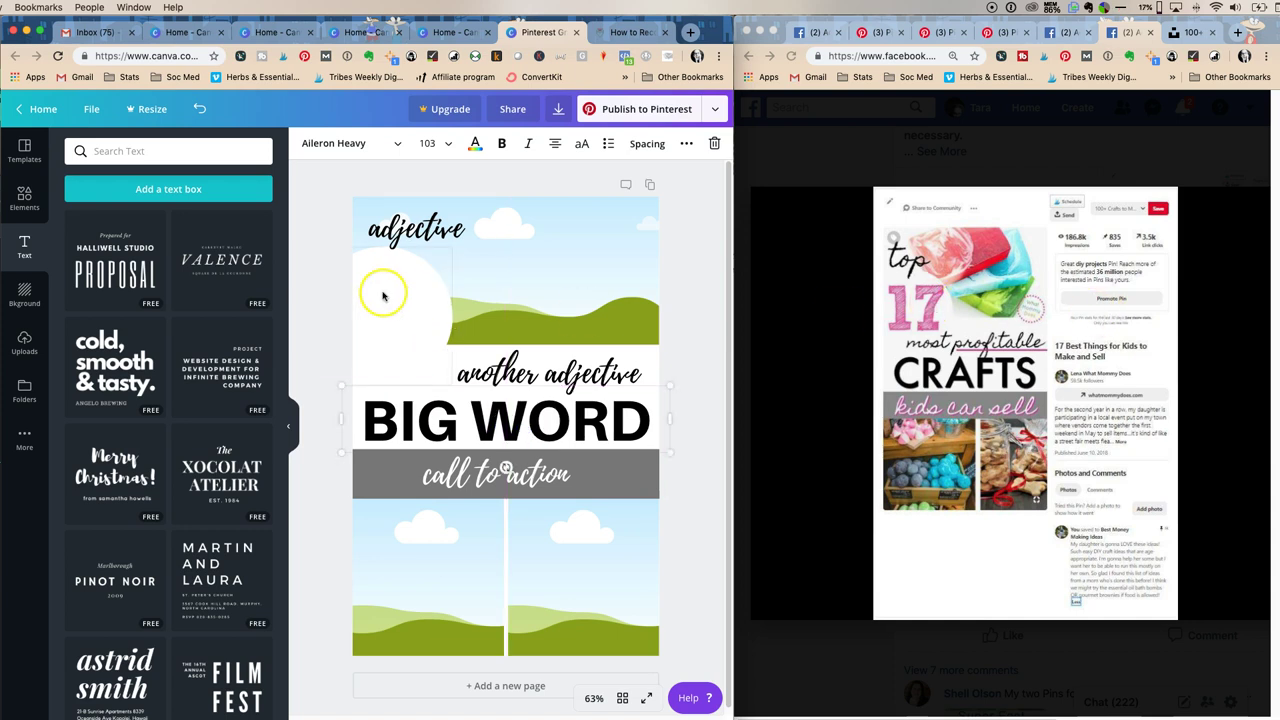
- Add a text box reading "17", enlarge it to about size 124 and place it on the white circle
left_click(189, 199)
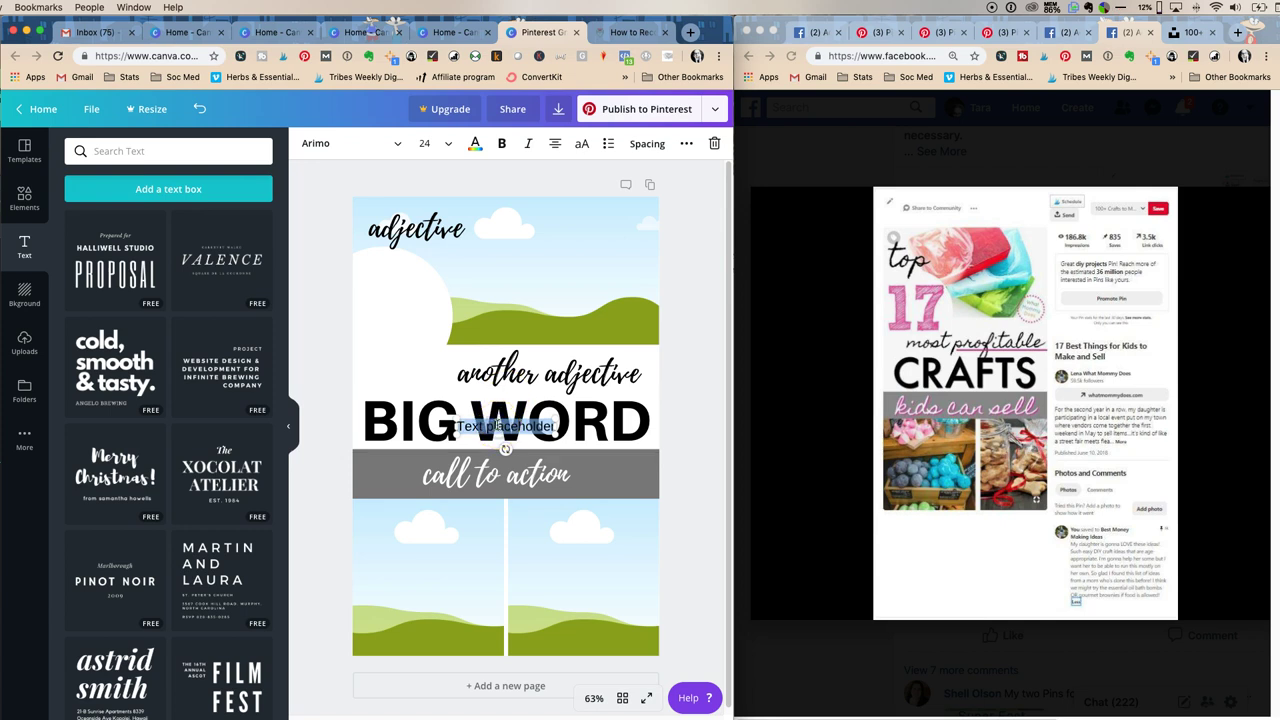
type("Top")
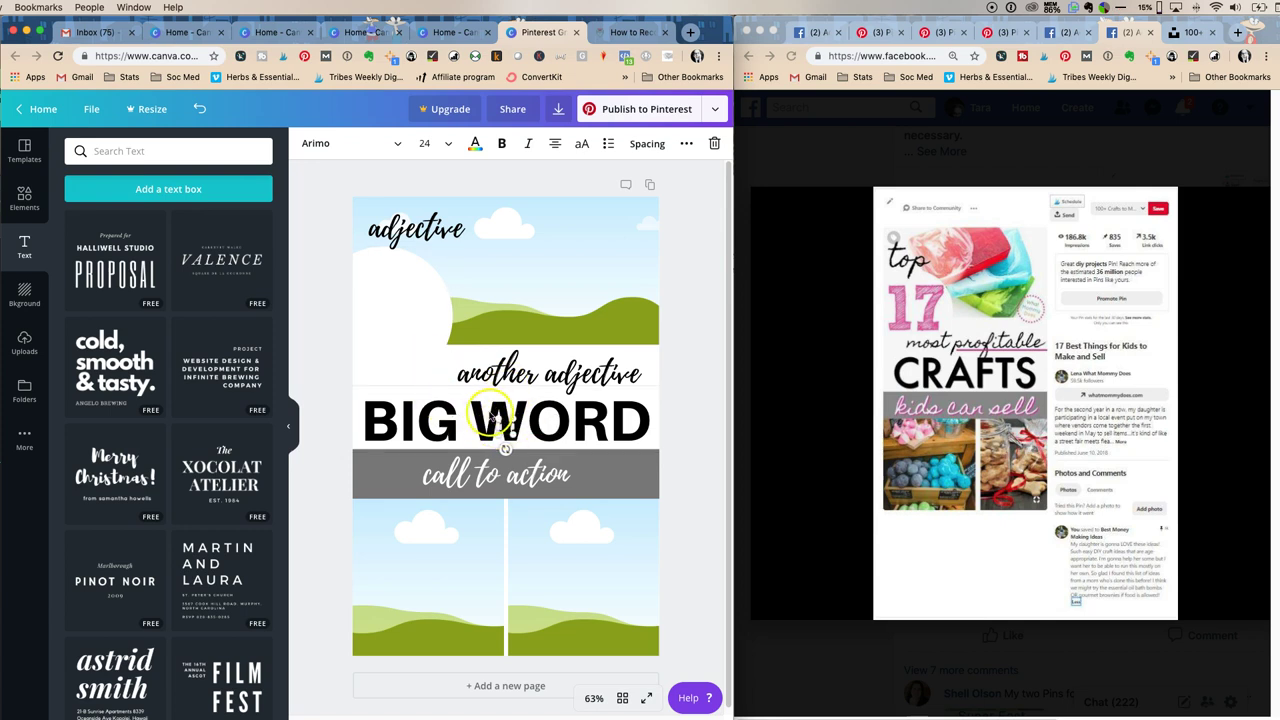
left_click_drag(505, 420, 423, 337)
left_click(400, 300)
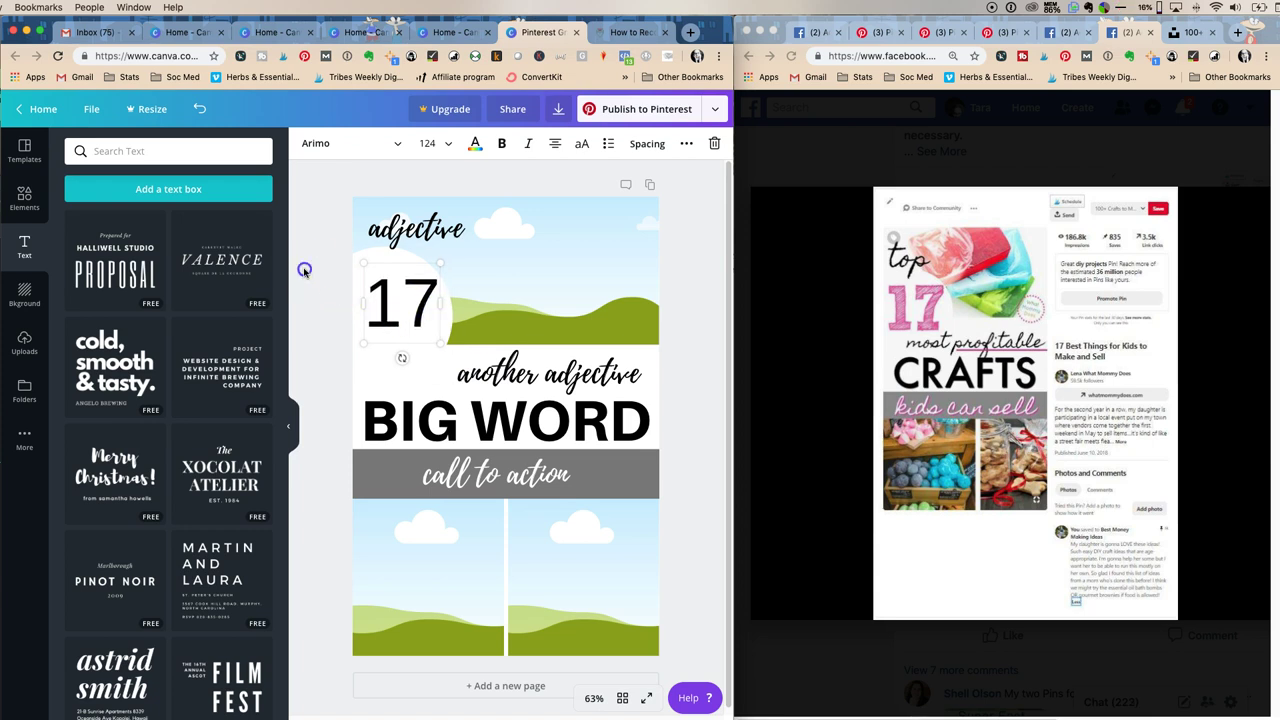
left_click_drag(428, 306, 419, 306)
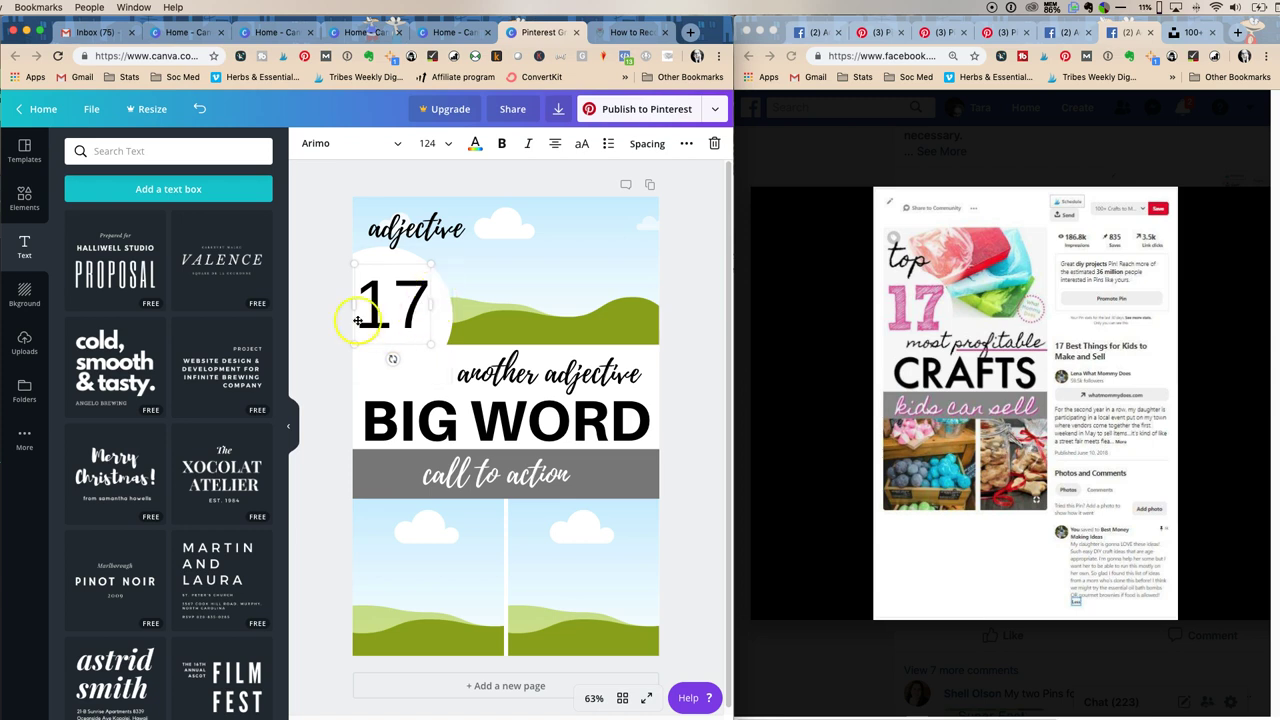
left_click(321, 248)
- Set the font of the "17" text to Alfa Slab One
left_click(391, 310)
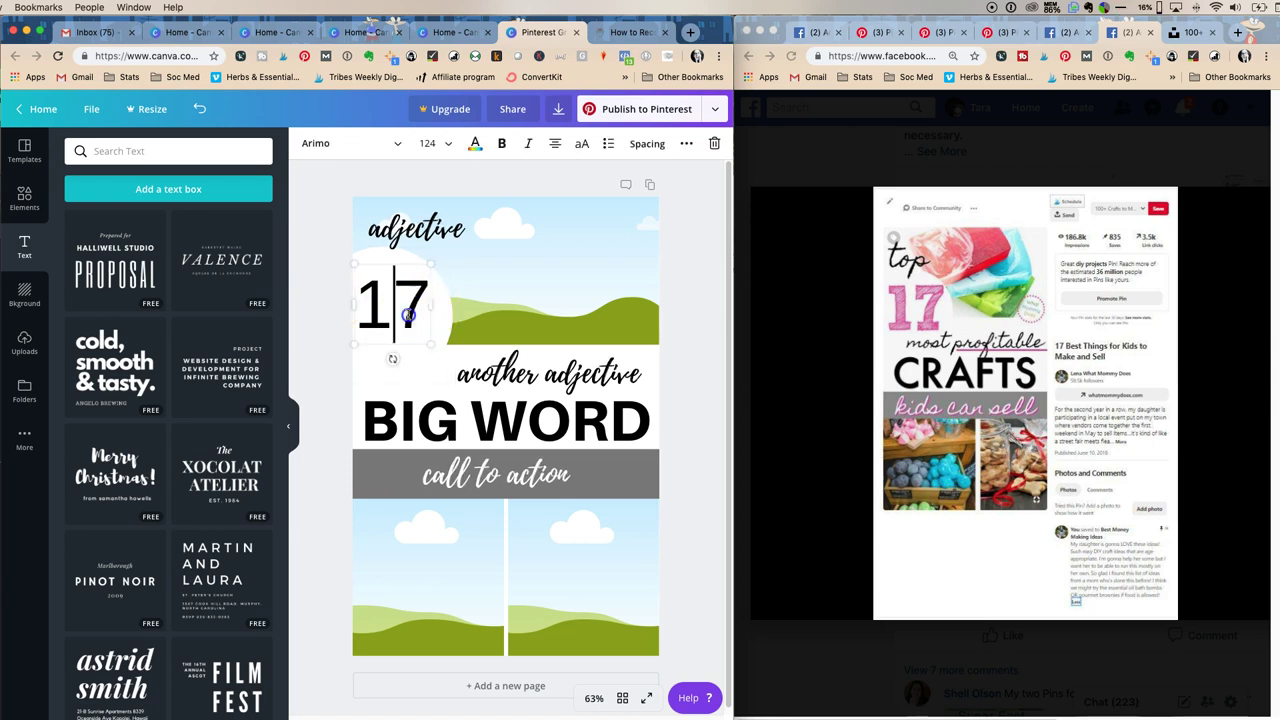
left_click(391, 310)
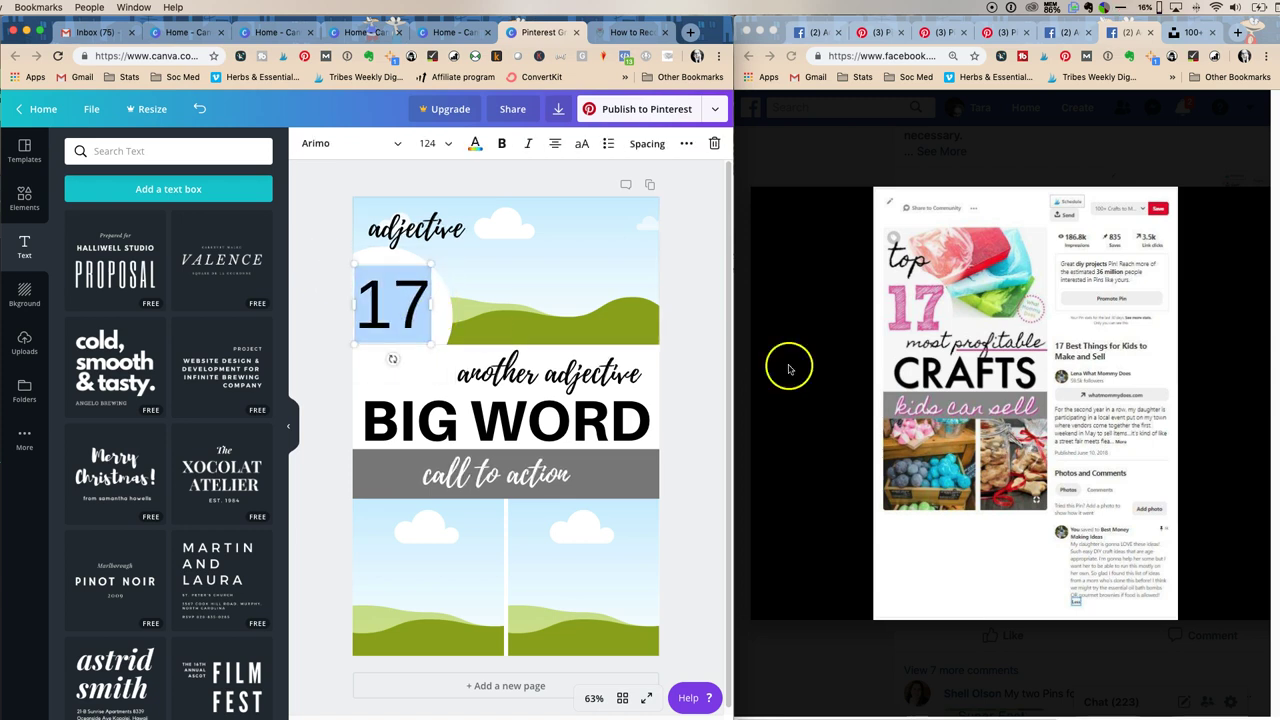
left_click(398, 143)
scroll(343, 337, "down", 5)
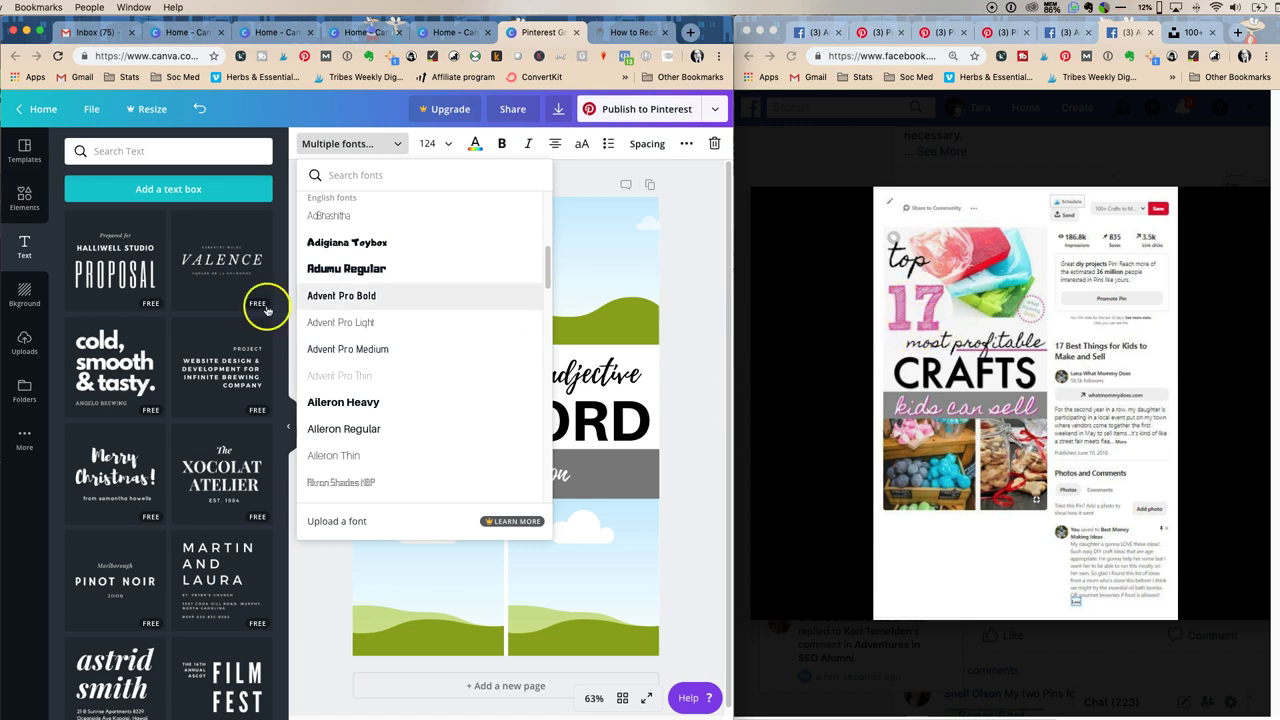
scroll(437, 386, "down", 5)
scroll(440, 391, "down", 3)
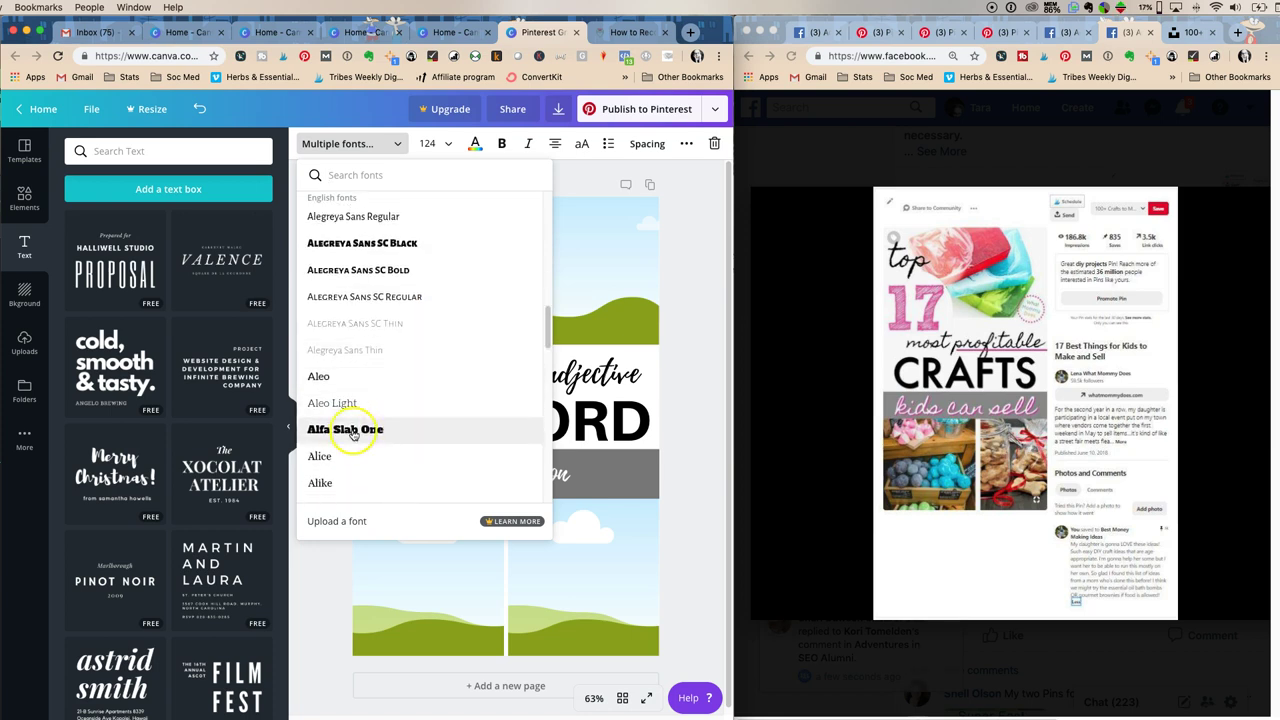
left_click(345, 432)
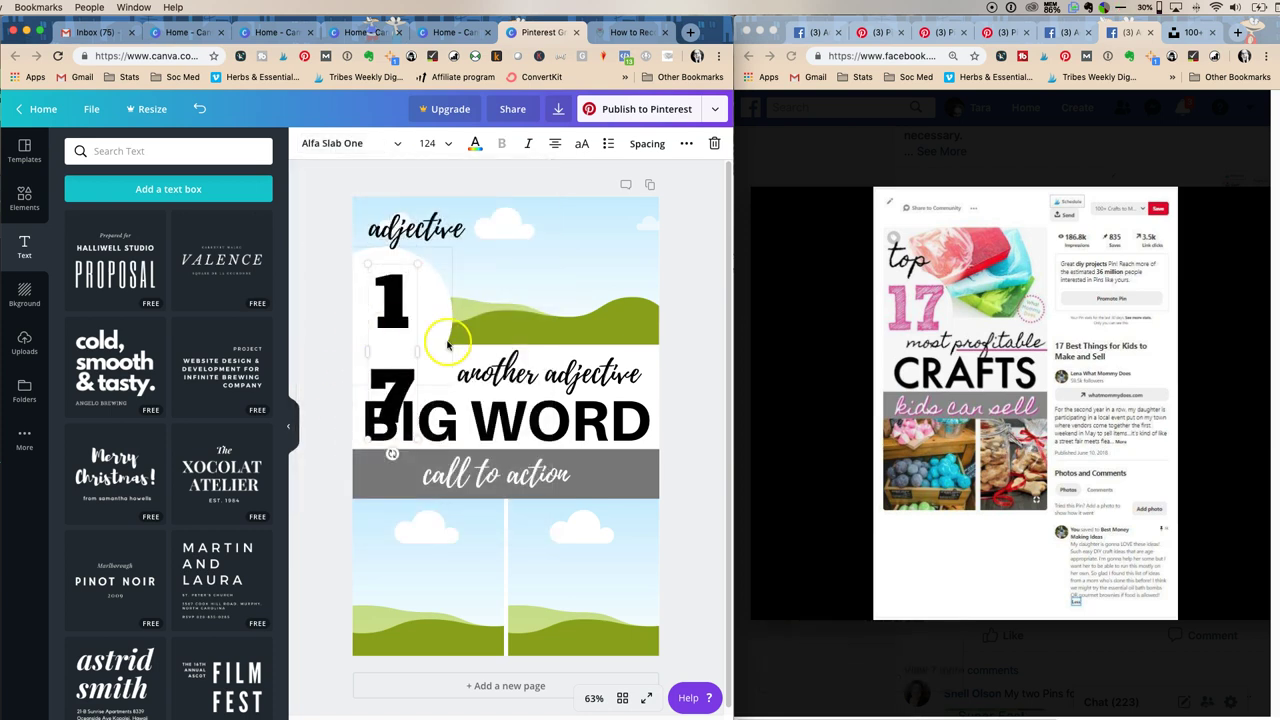
- Widen the "17" text box to keep the number on one line and fit it inside the white circle at about size 113
left_click_drag(418, 357, 478, 358)
left_click(329, 248)
left_click_drag(433, 292, 442, 268)
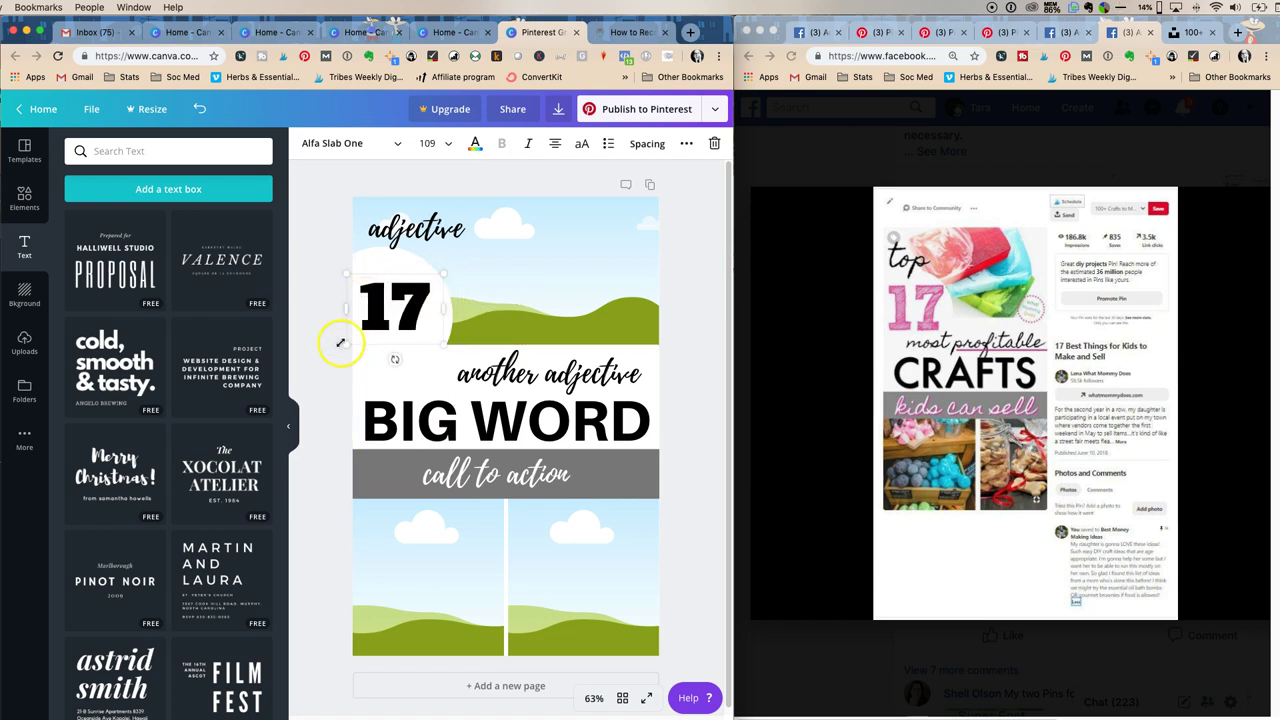
left_click_drag(343, 343, 346, 342)
left_click_drag(444, 347, 450, 352)
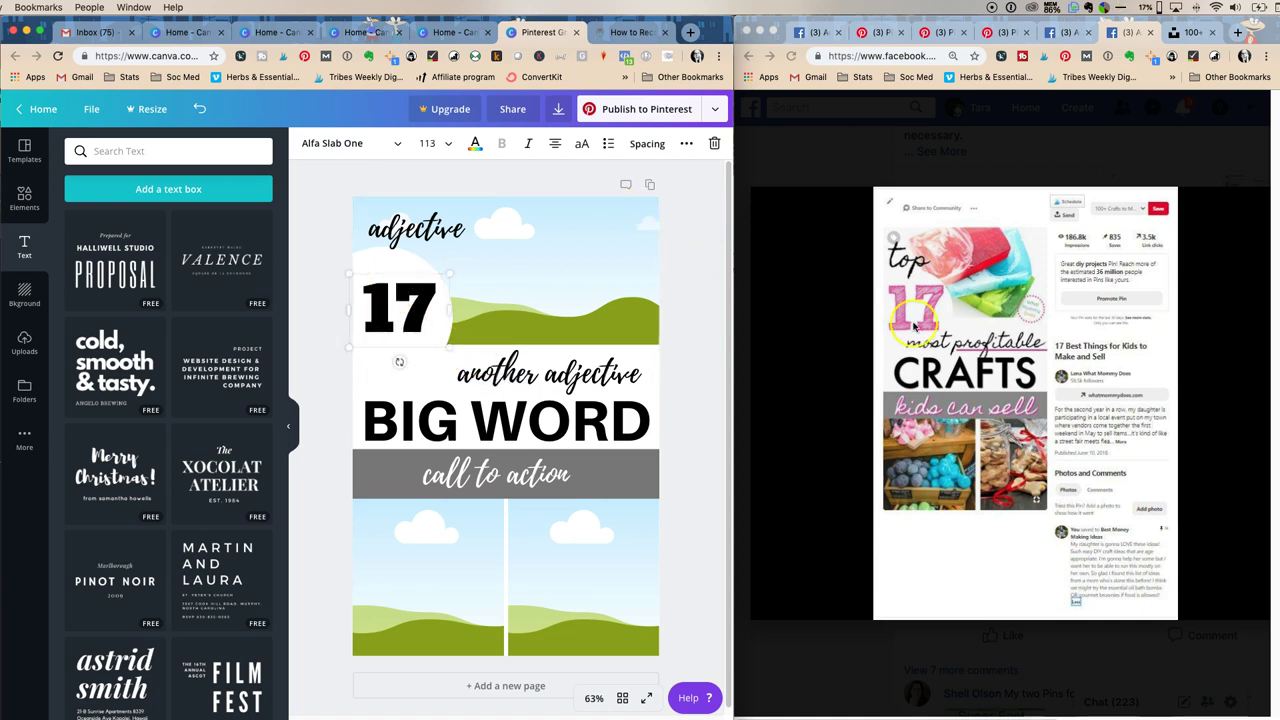
- Color the "17" text with the default light pink
left_click(475, 143)
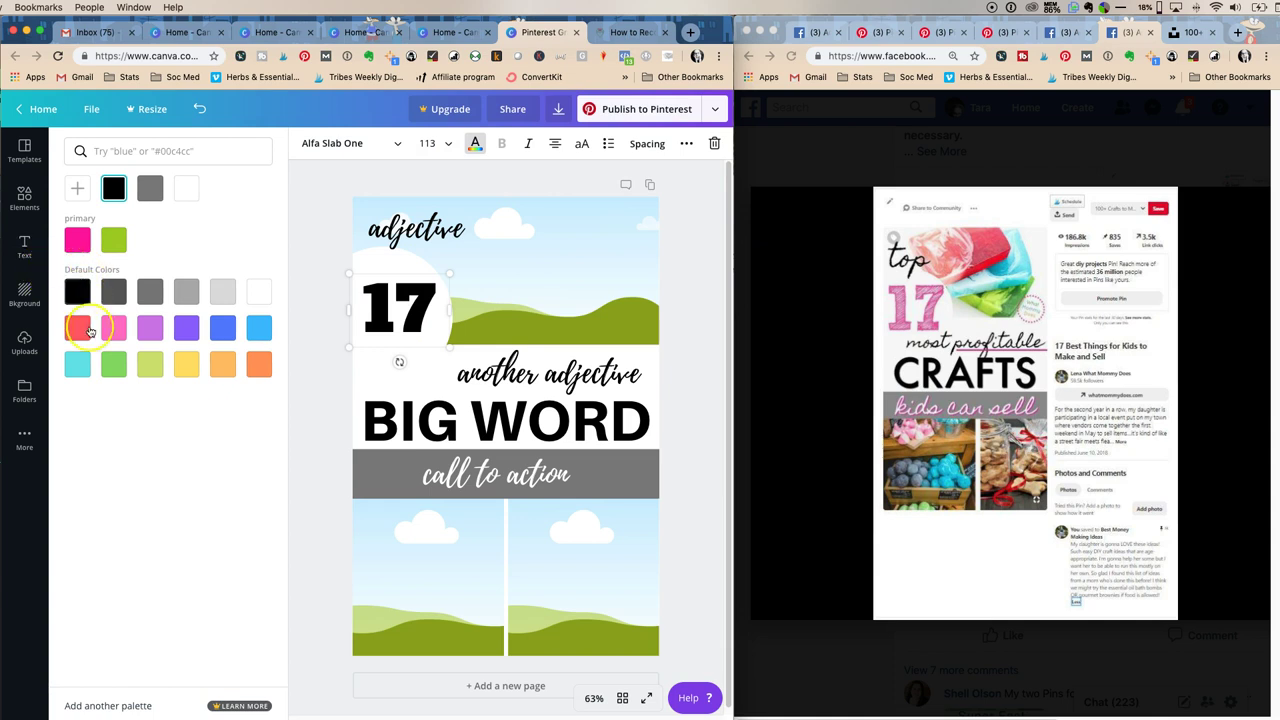
left_click(113, 327)
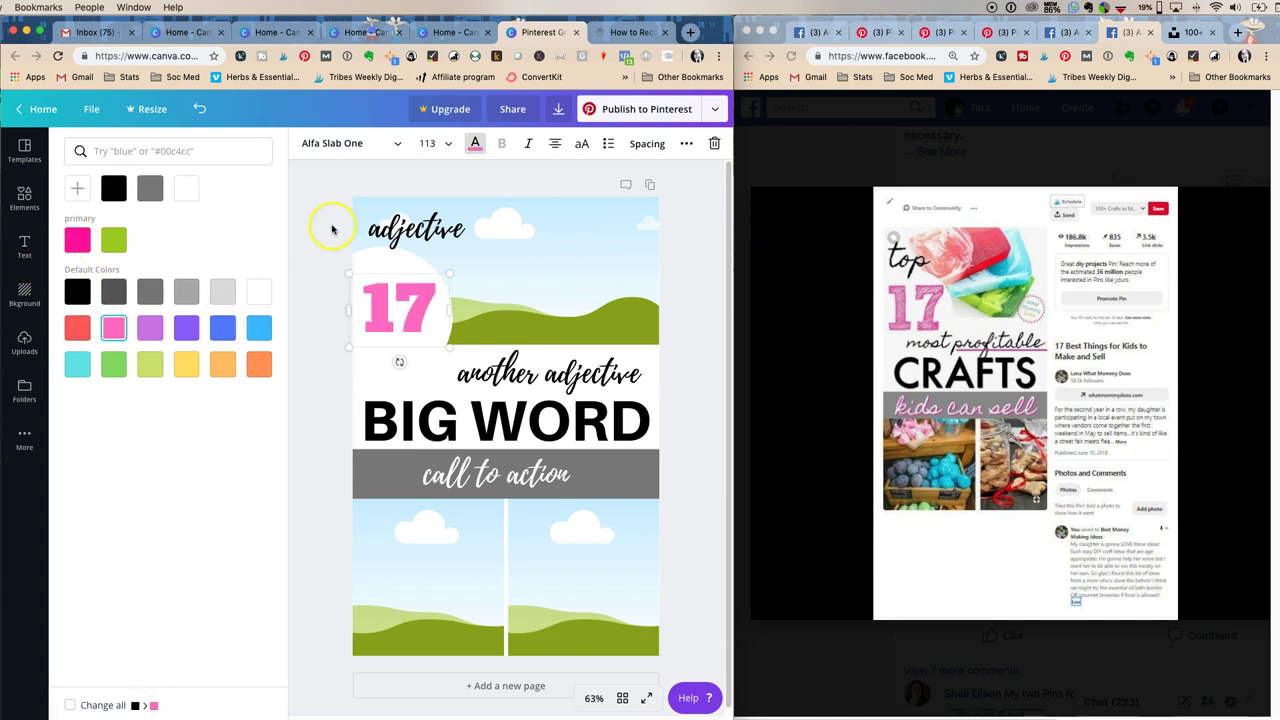
left_click(318, 197)
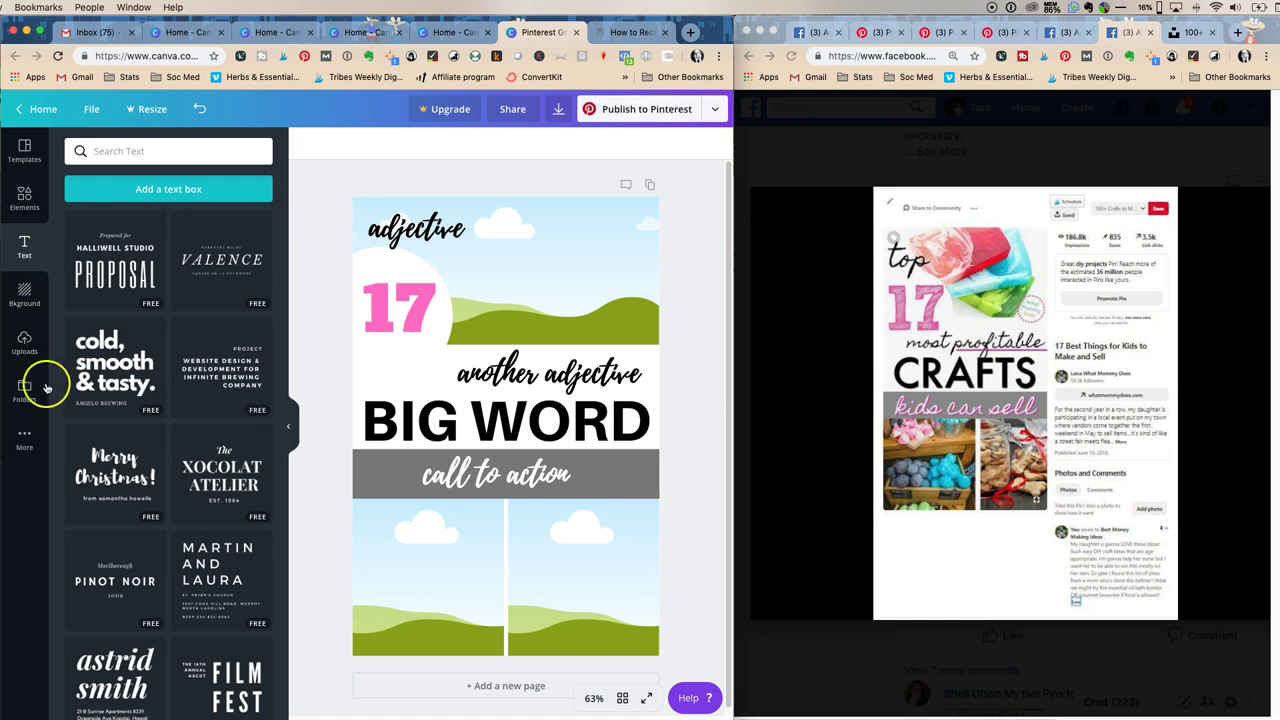
- Add a solid line beneath the "another adjective" text and color it the same pink as the "17"
left_click(24, 197)
scroll(163, 430, "down", 10)
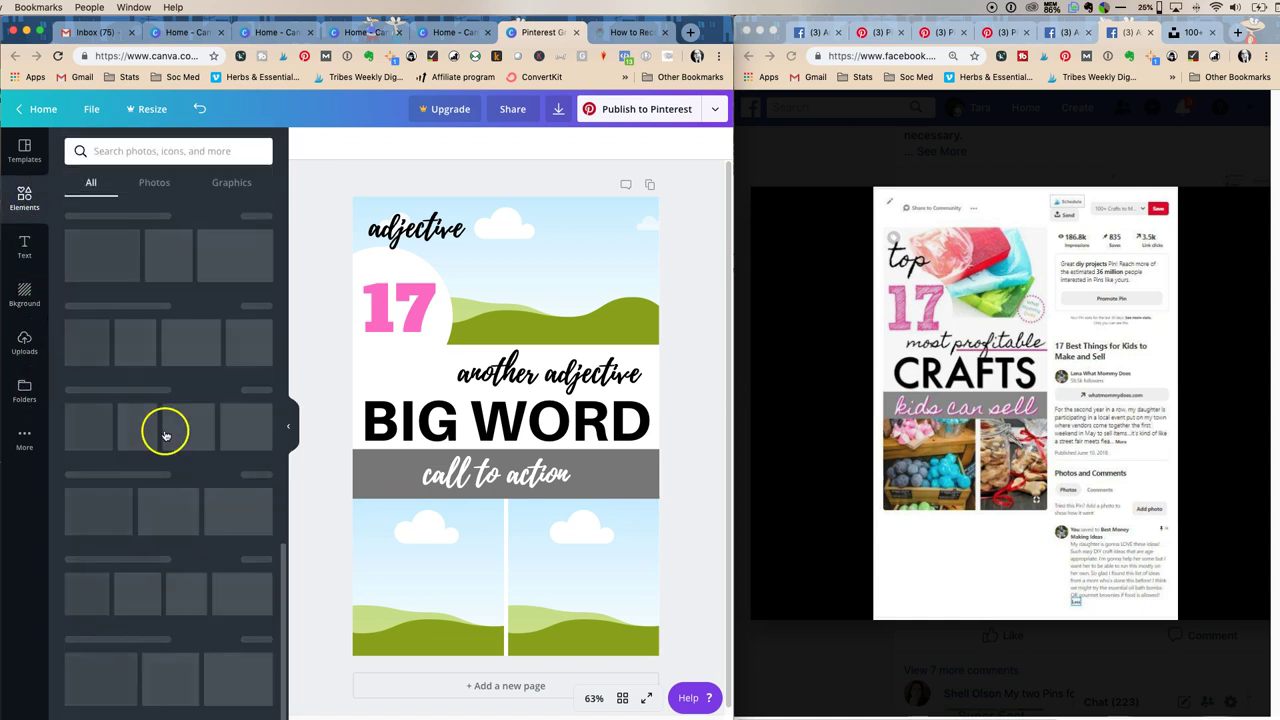
left_click(146, 458)
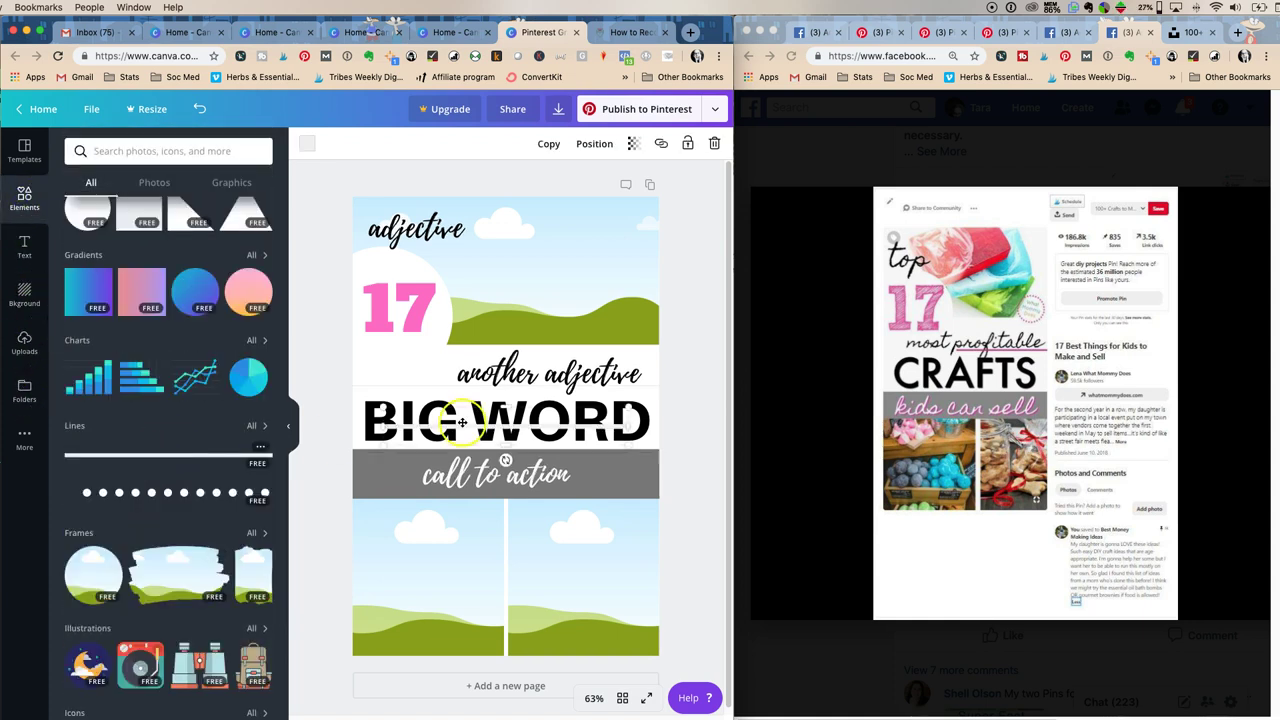
left_click_drag(493, 428, 460, 383)
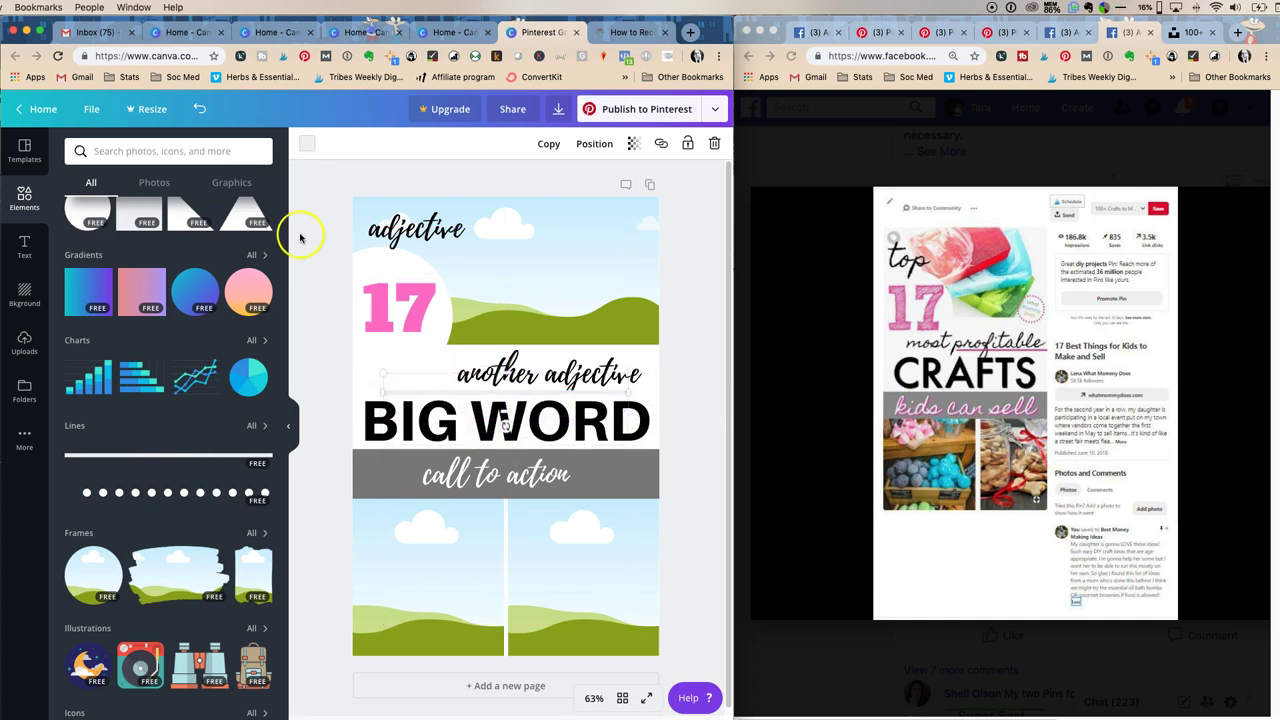
left_click(312, 146)
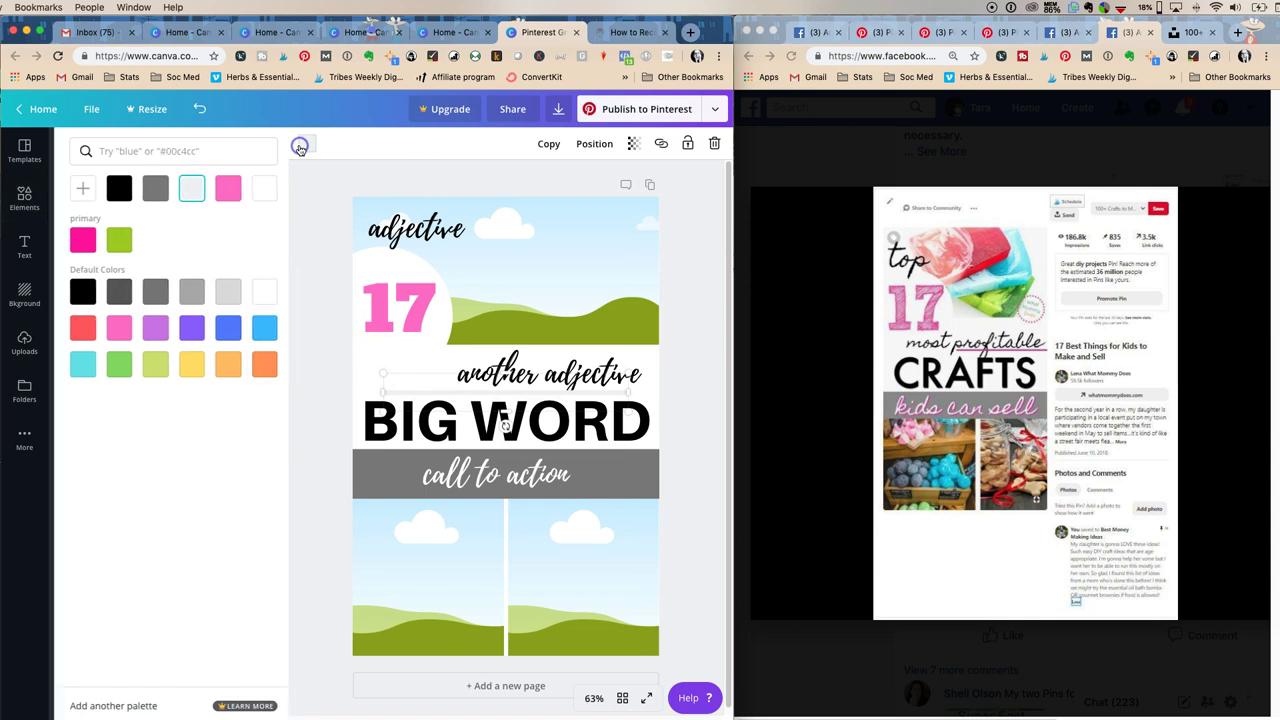
left_click(222, 190)
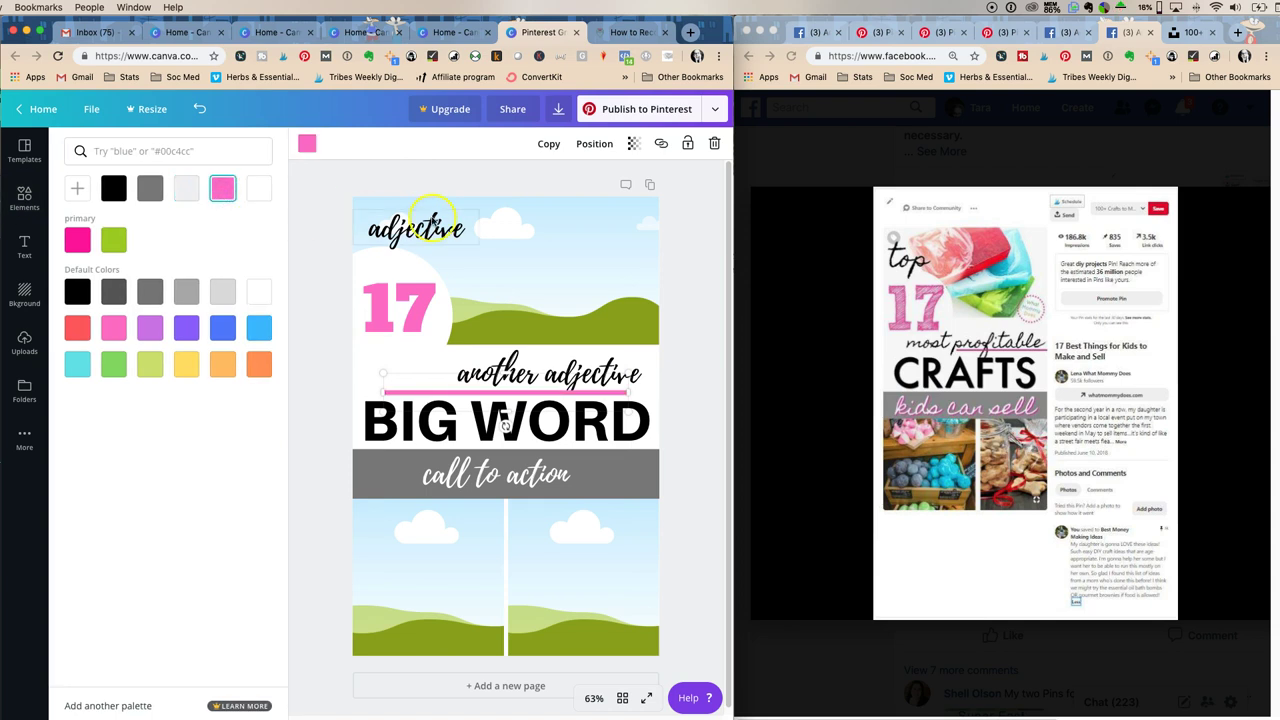
left_click(320, 300)
- Shorten and thin the pink line so it underlines only the word "adjective" in "another adjective"
left_click(527, 396)
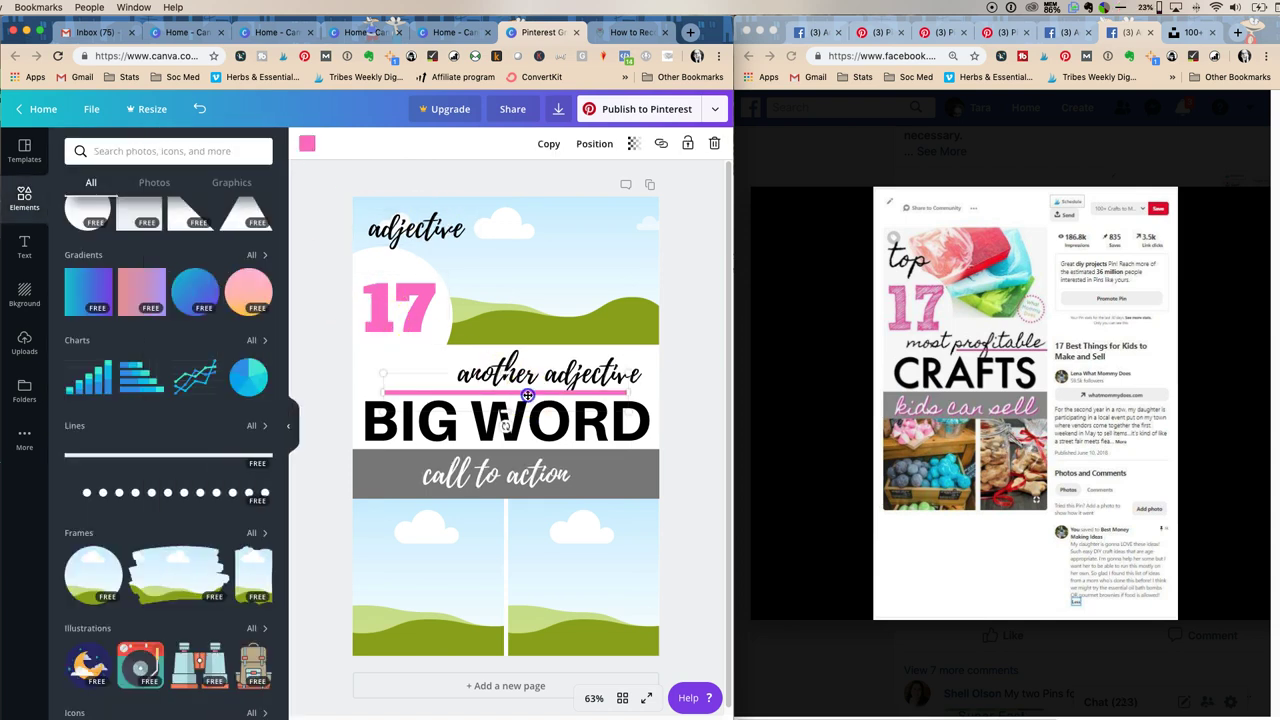
left_click_drag(391, 396, 581, 389)
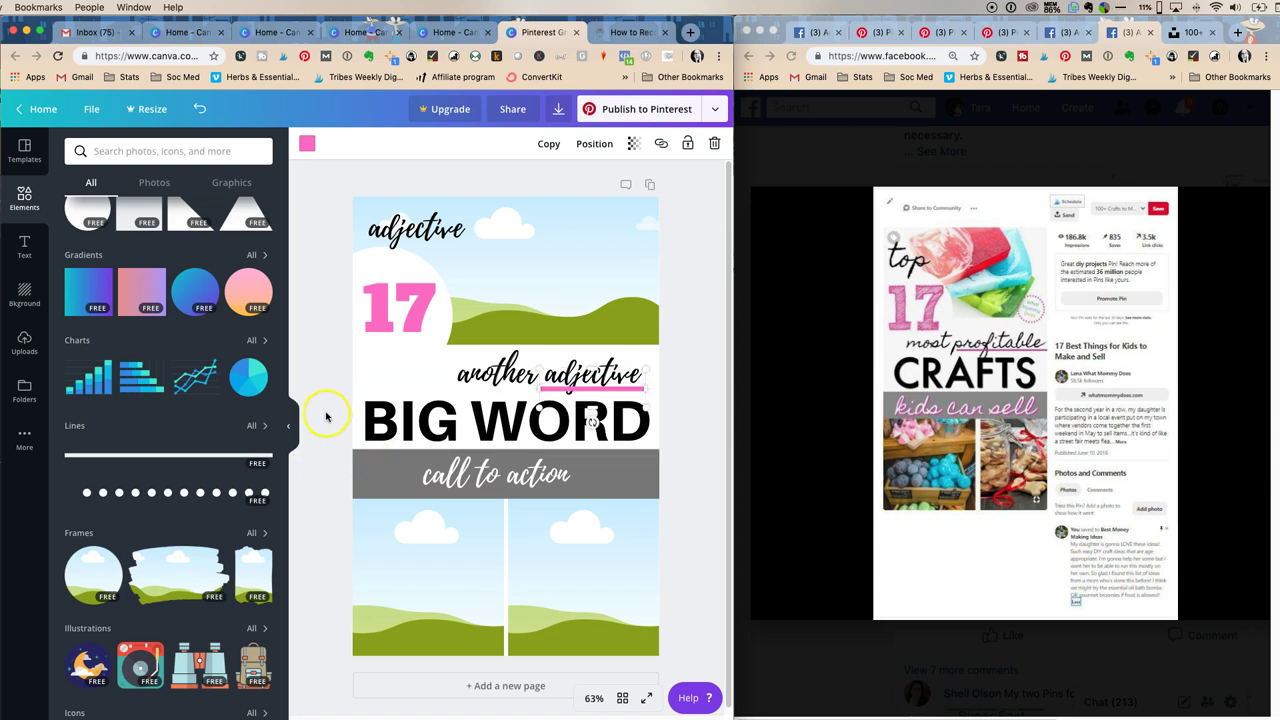
left_click_drag(592, 406, 593, 402)
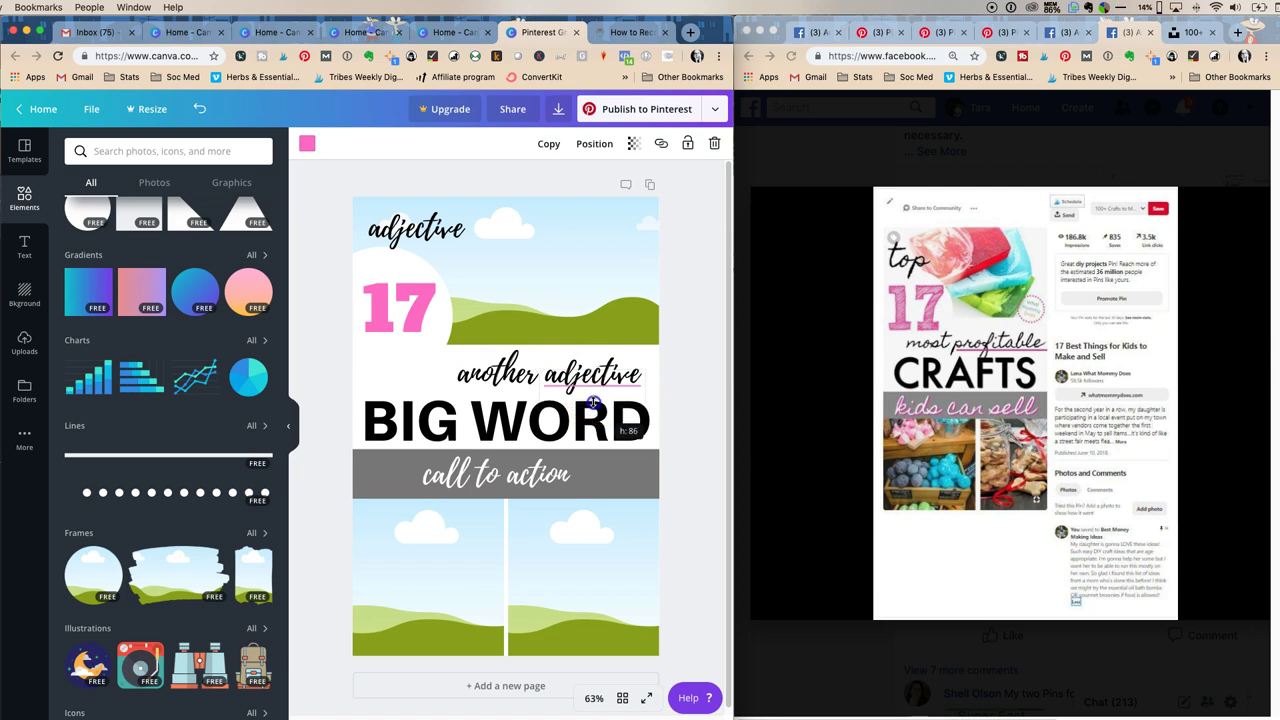
left_click_drag(593, 403, 593, 404)
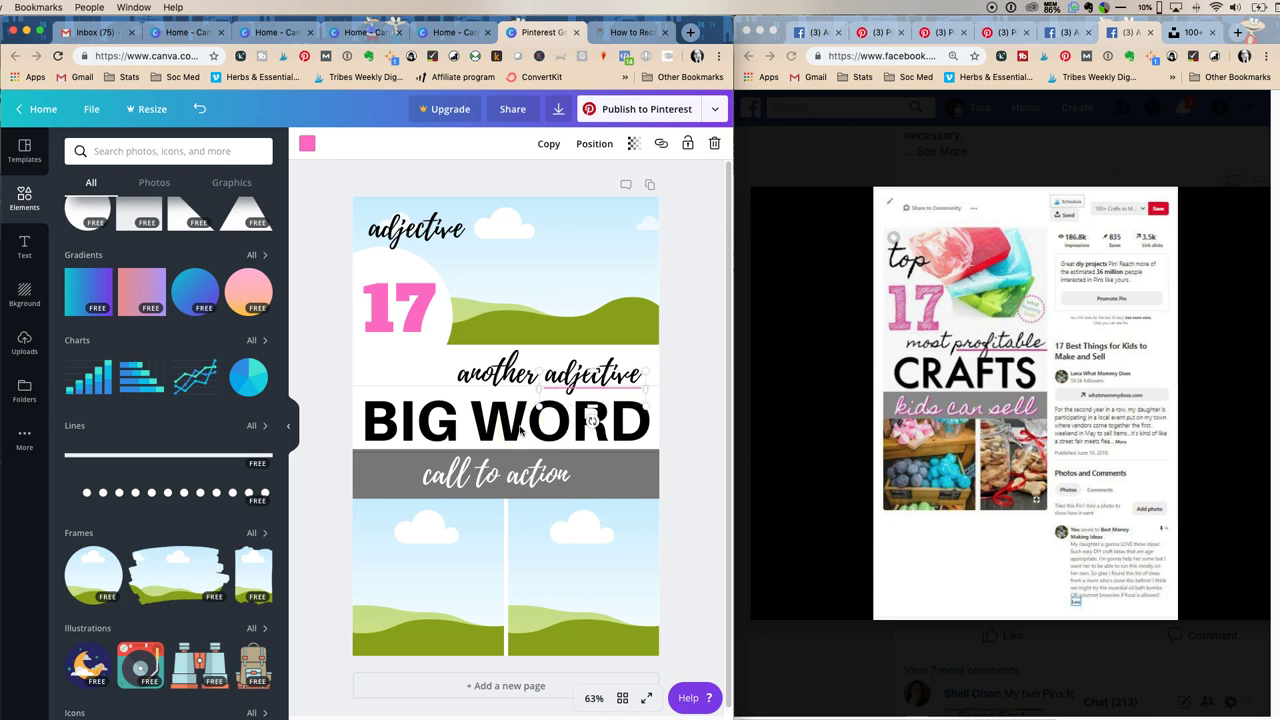
- Bring the "another adjective" text to the front, above the pink underline
left_click(573, 368)
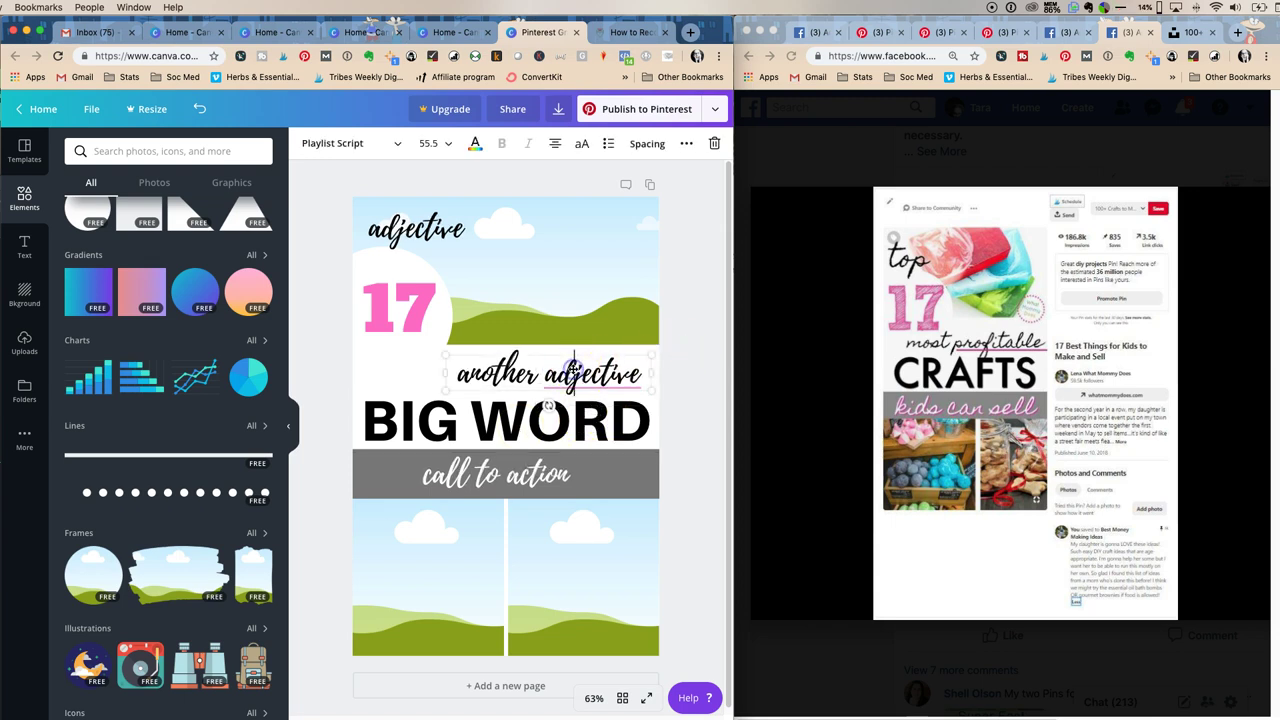
left_click(684, 144)
left_click(589, 176)
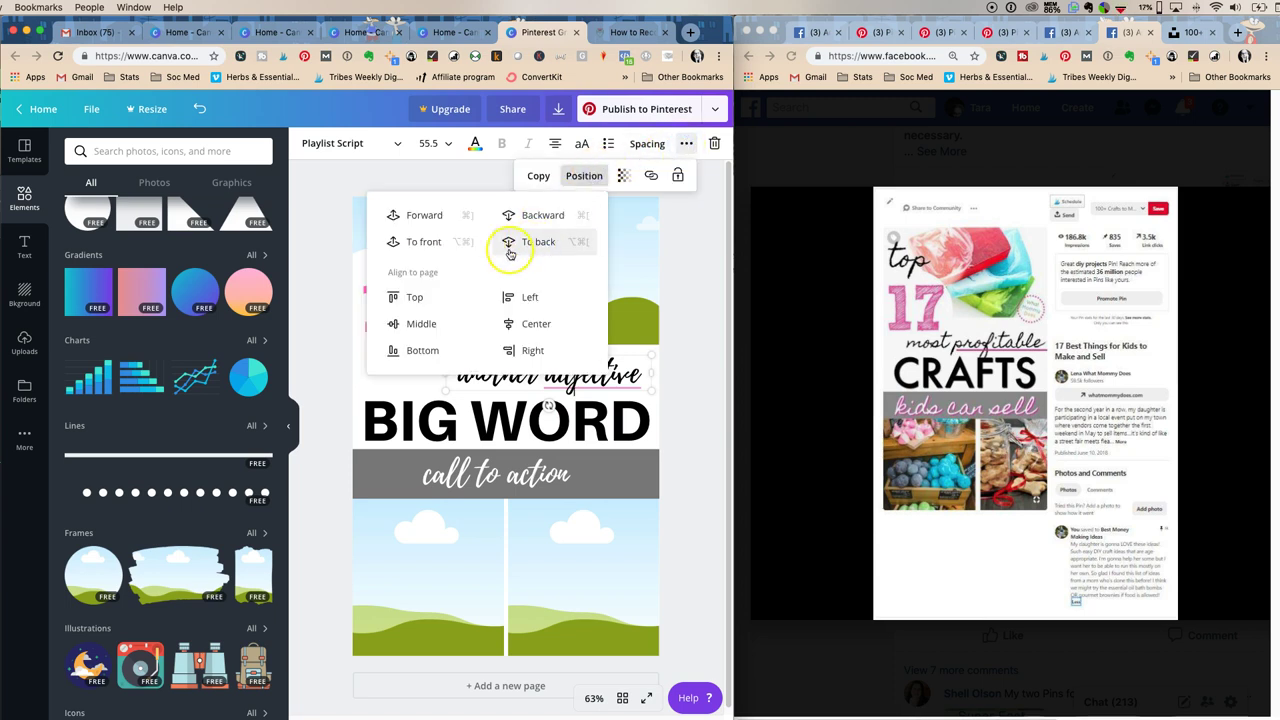
left_click(422, 241)
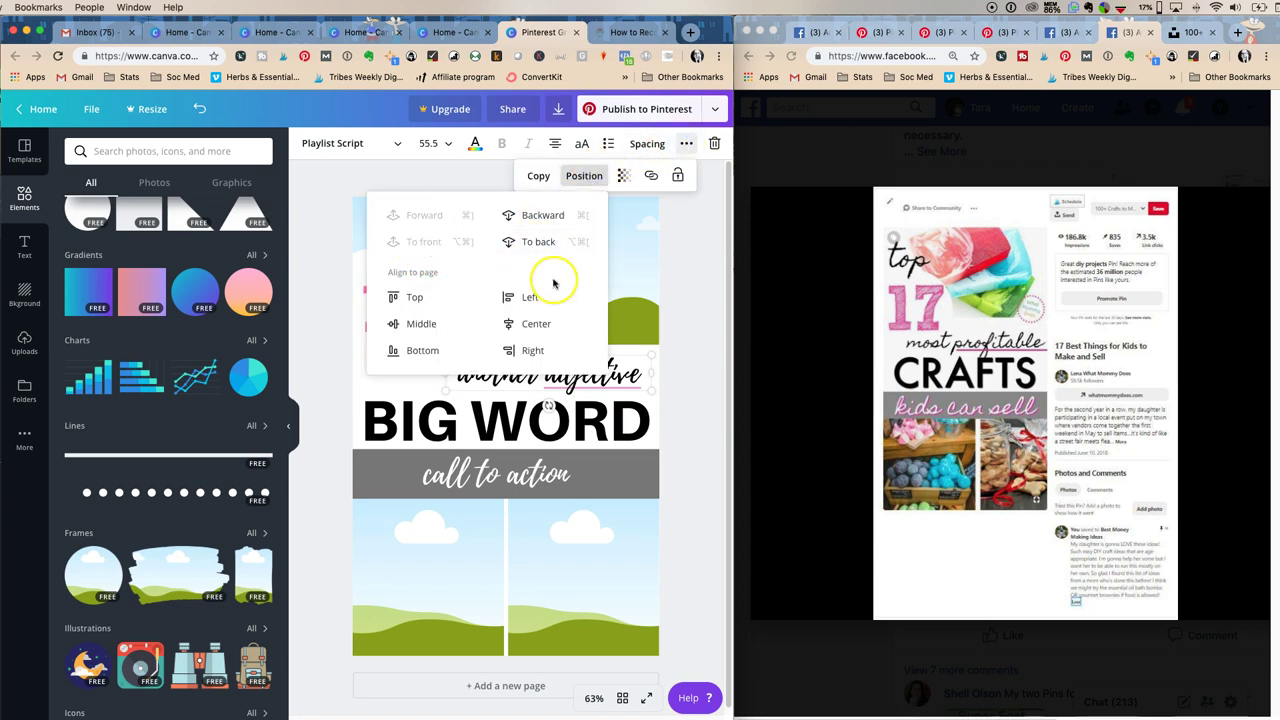
left_click(687, 291)
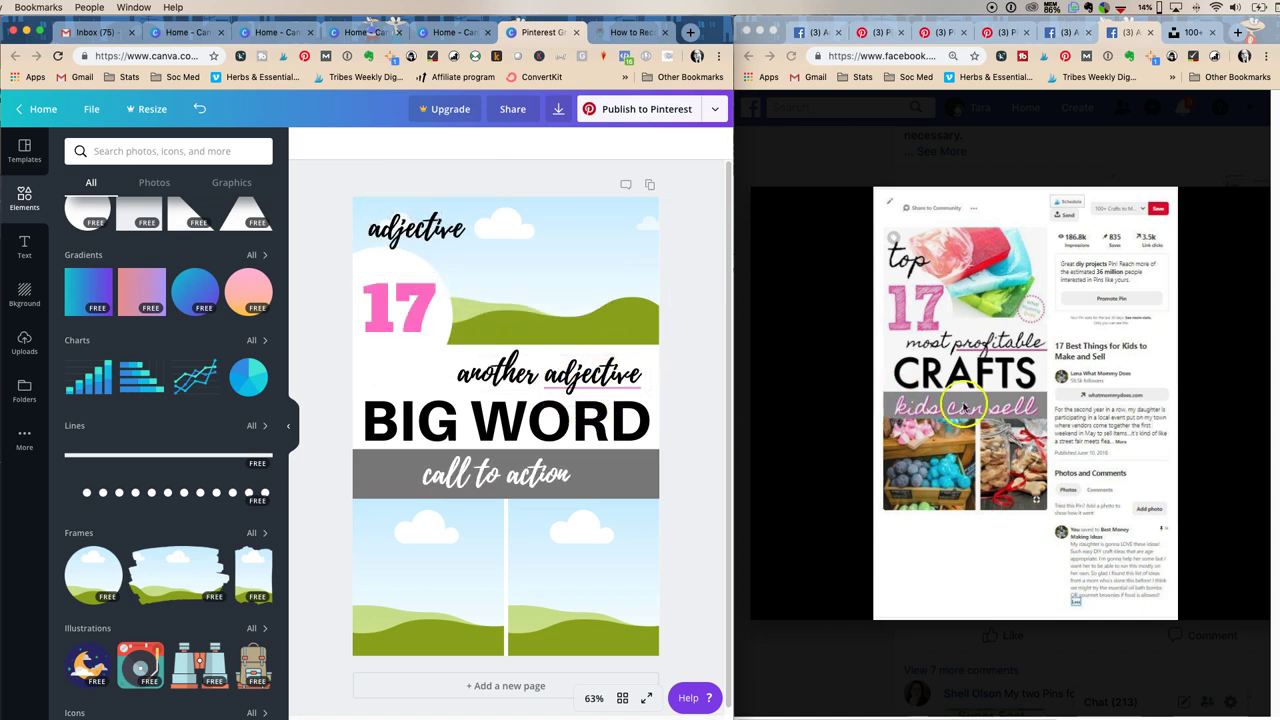
- Duplicate the "call to action" text and color the copy the same pink as the "17"
left_click(495, 477)
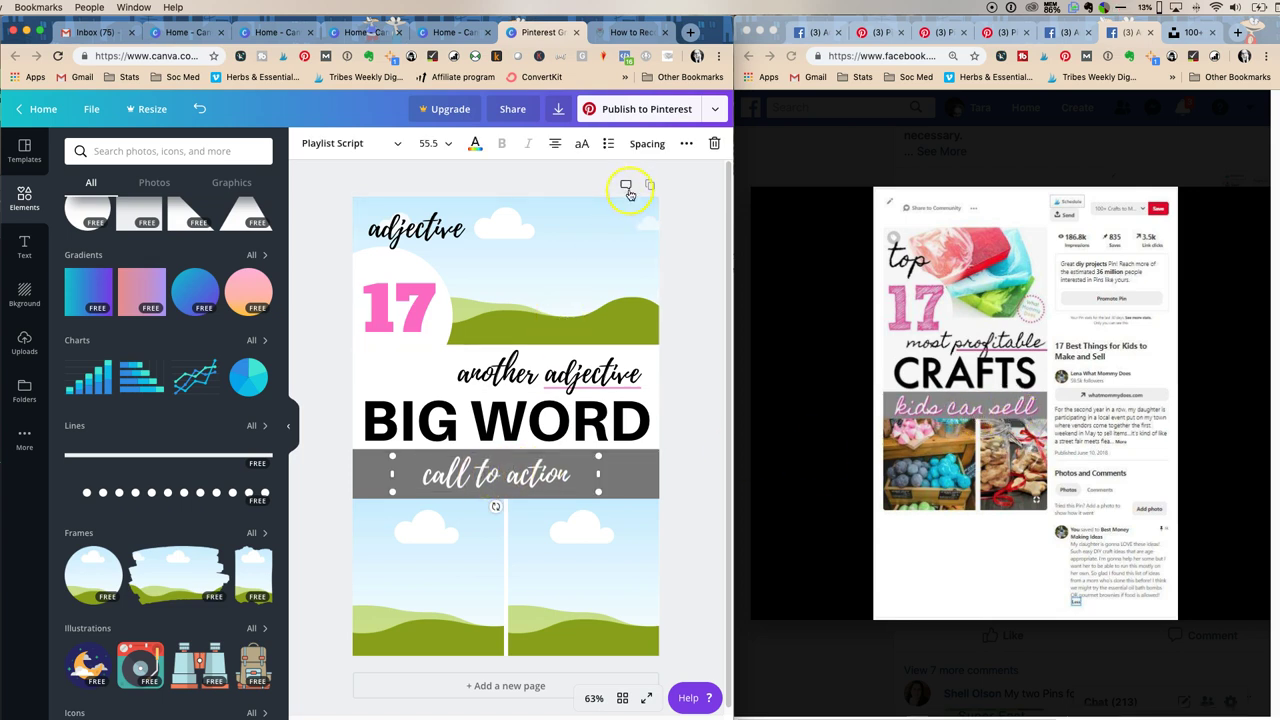
left_click(685, 144)
left_click(536, 175)
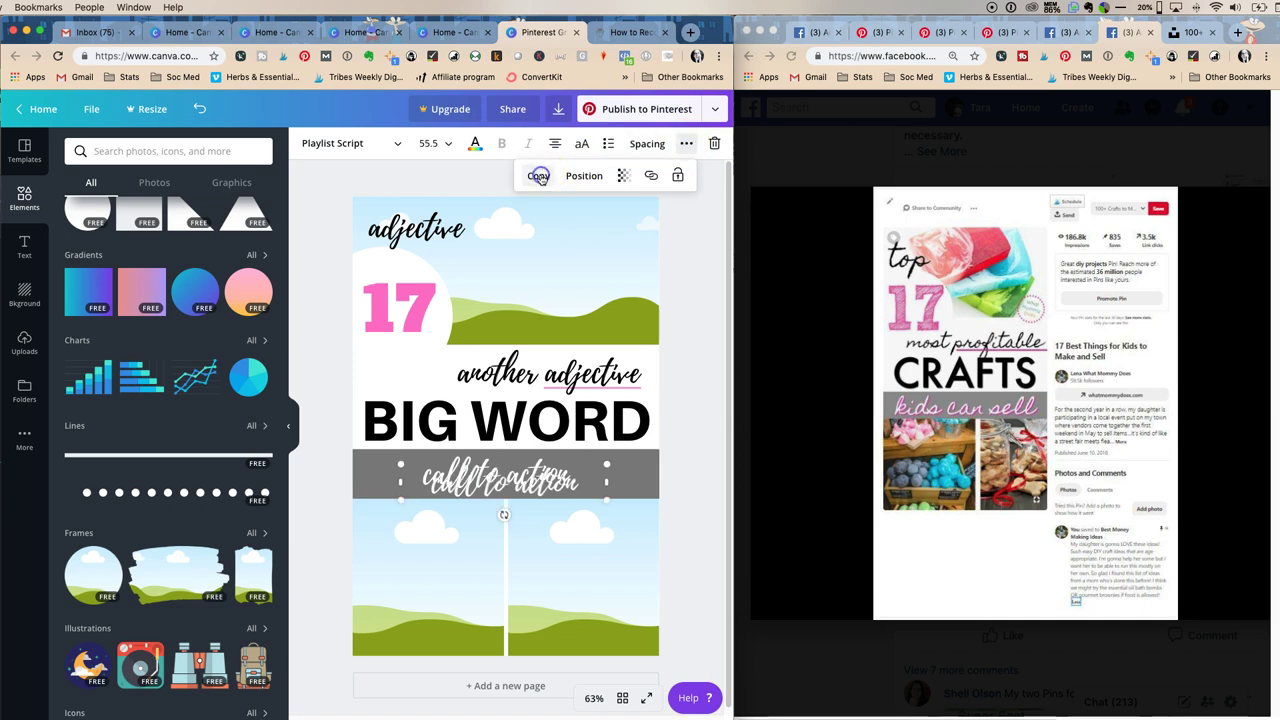
left_click(475, 143)
left_click(187, 190)
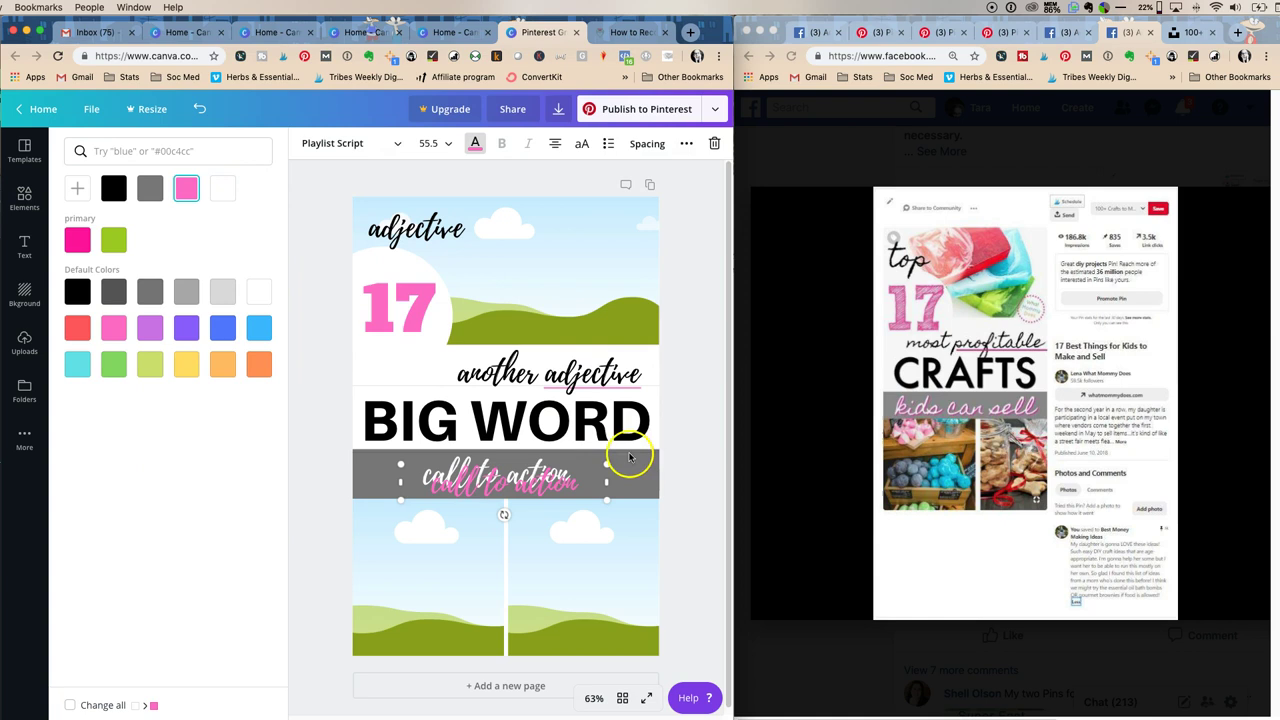
- Enlarge the pink "call to action" copy to about size 57.9, align it over the white text and send it one level backward
left_click_drag(606, 503, 531, 481)
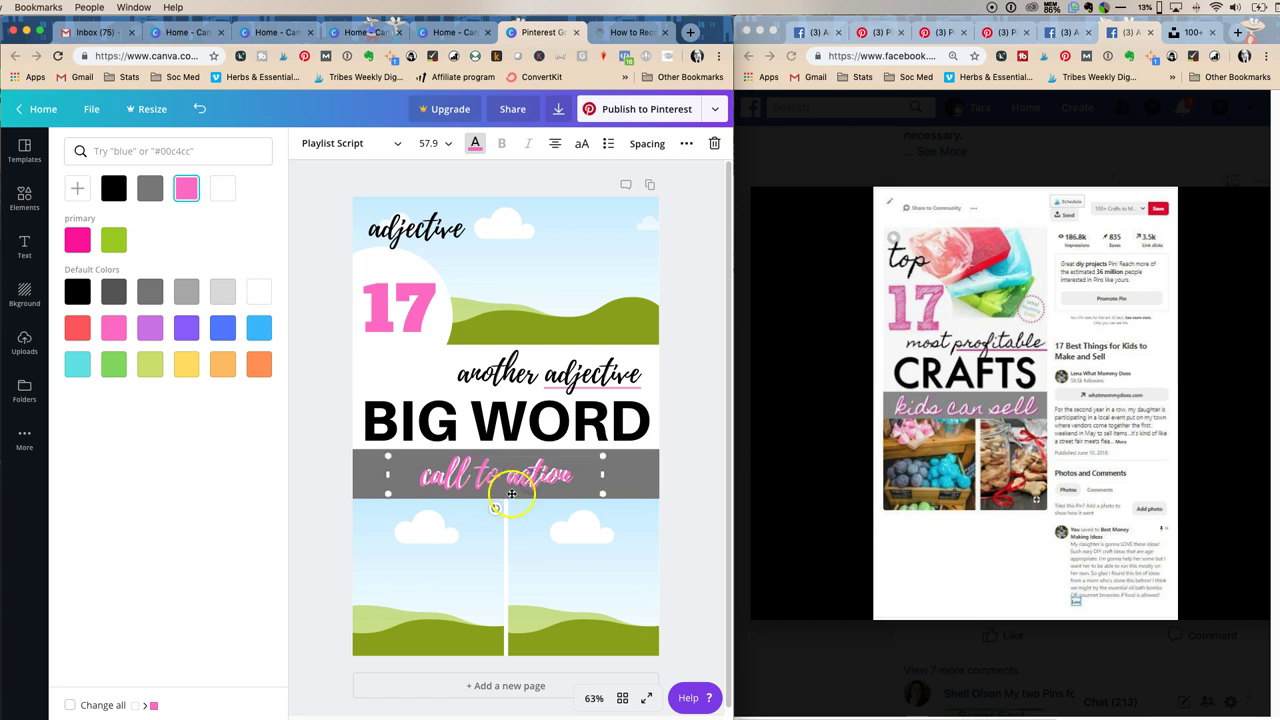
left_click(648, 145)
left_click(686, 143)
left_click(586, 178)
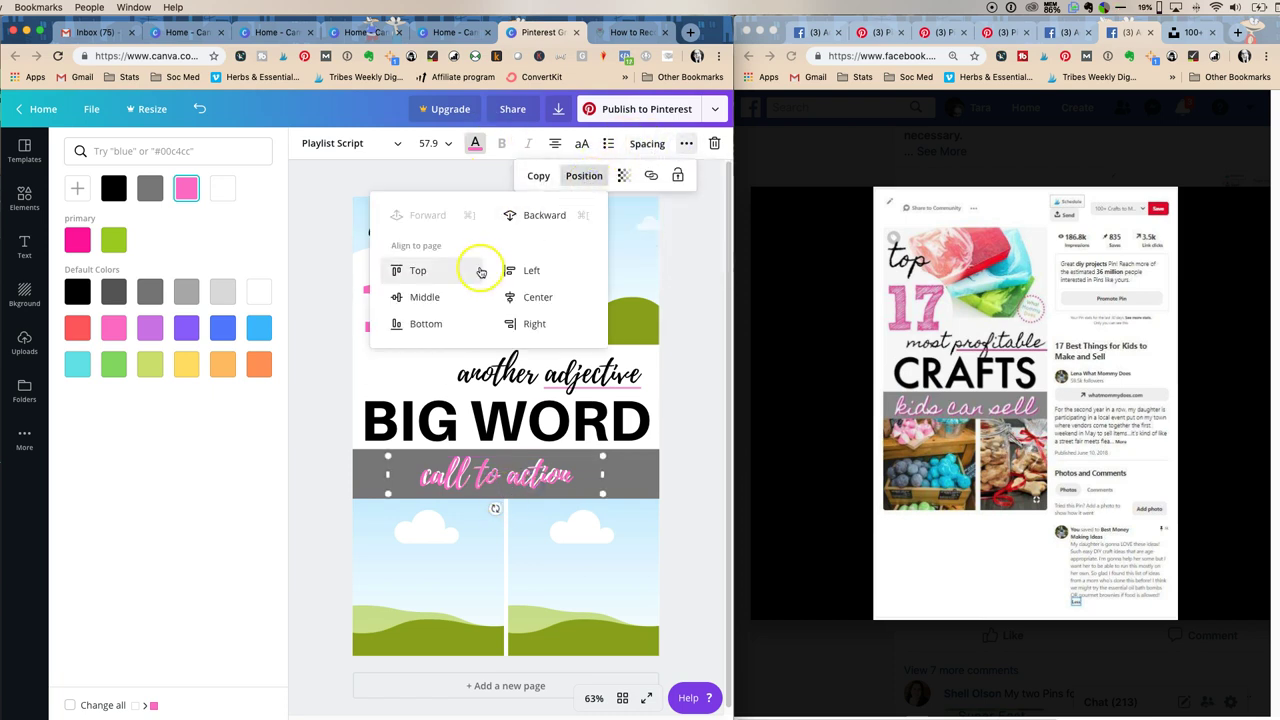
left_click(516, 213)
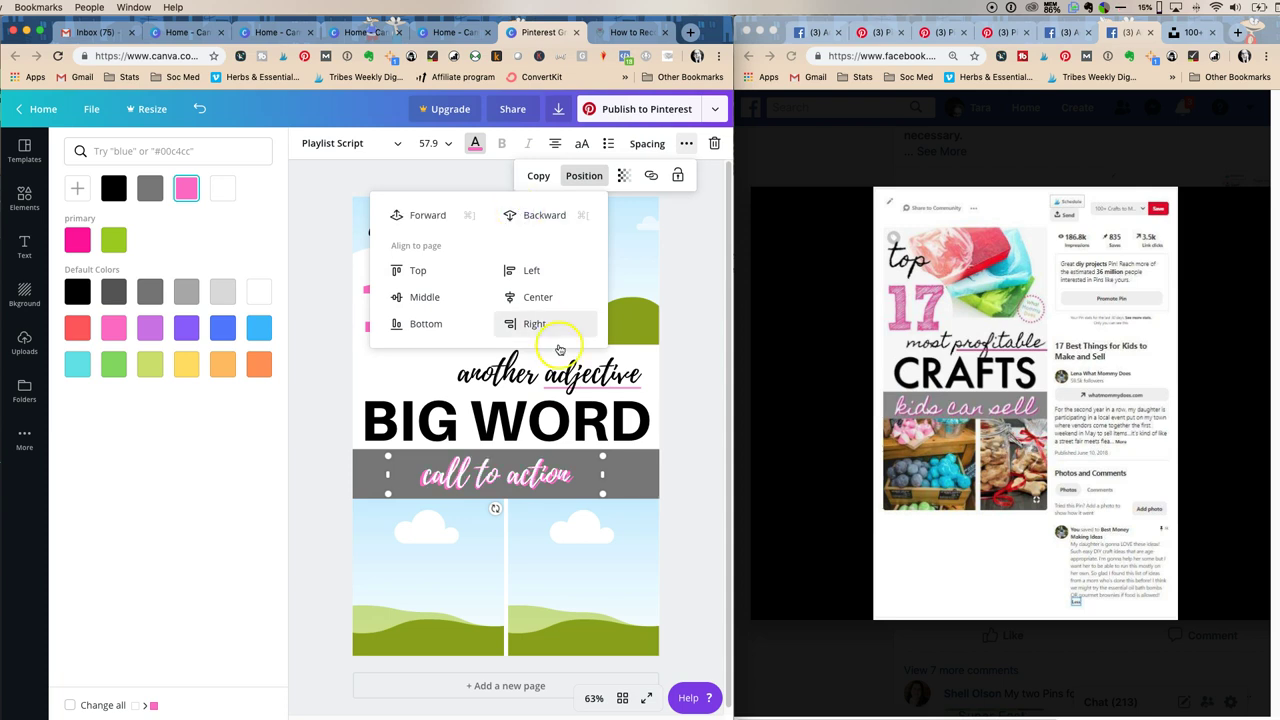
- Enlarge the white "call to action" text to size 56.5 over its pink copy
left_click(709, 400)
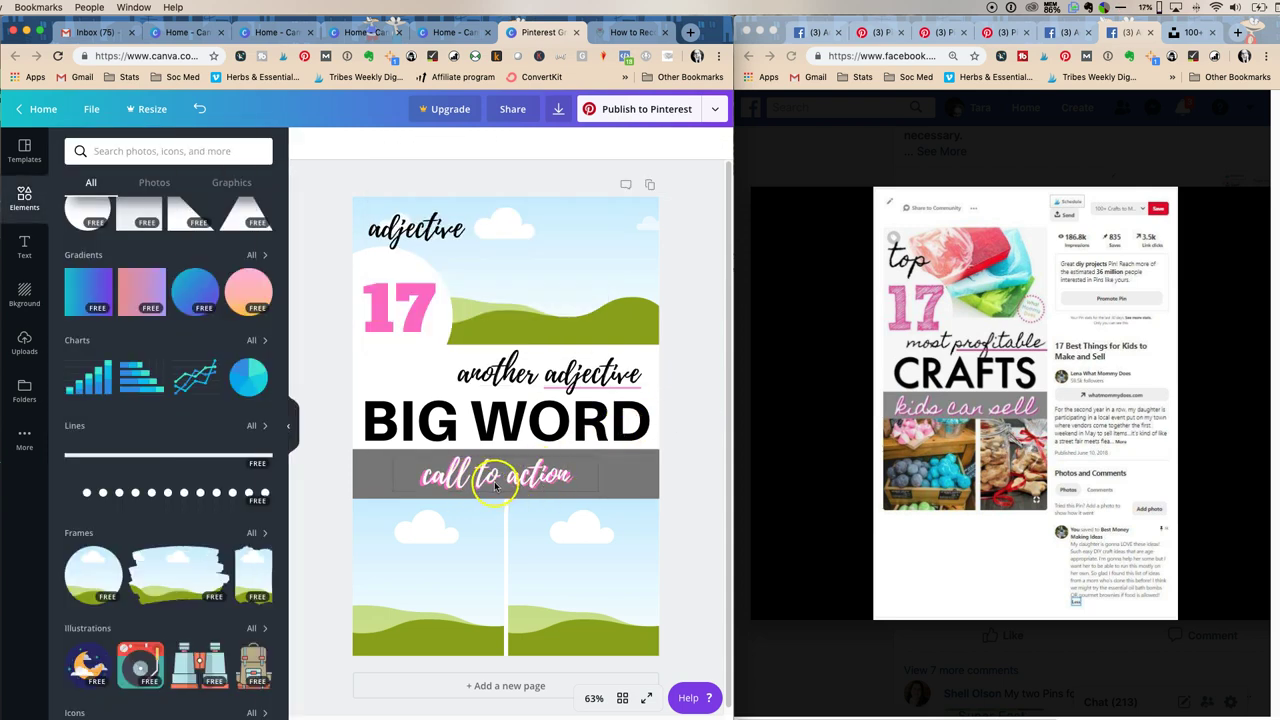
left_click(416, 484)
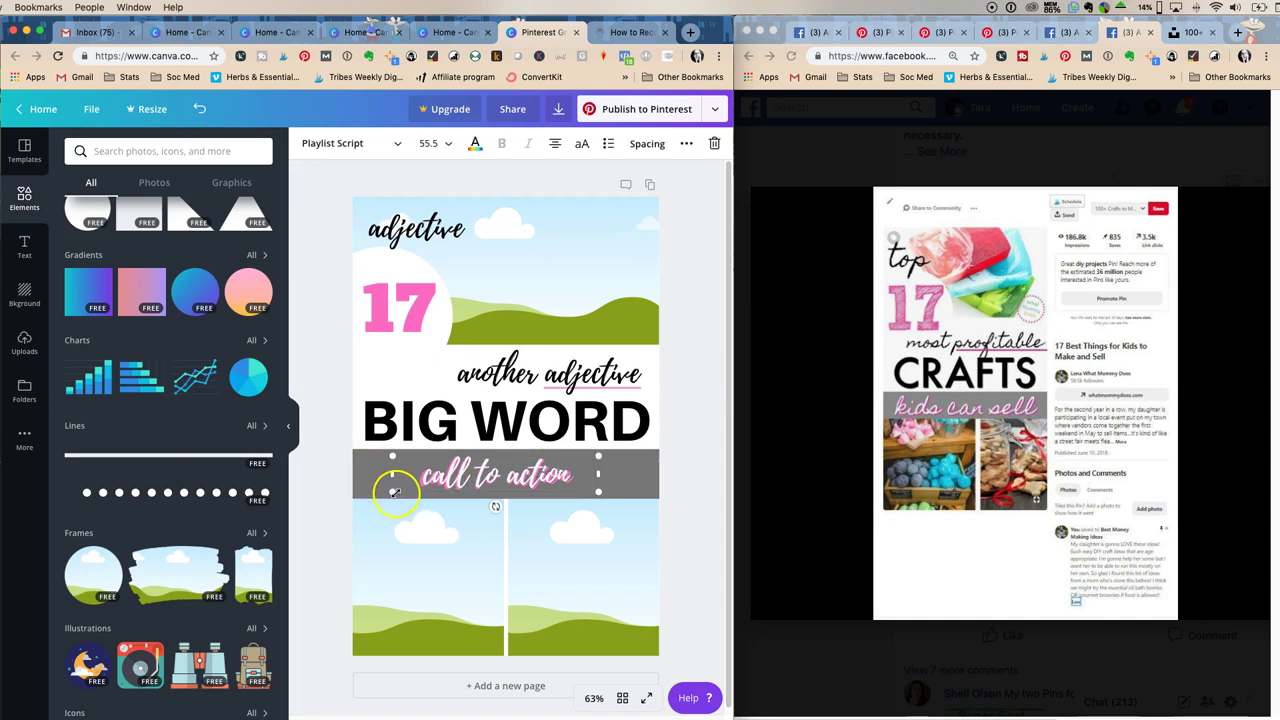
left_click_drag(392, 493, 394, 493)
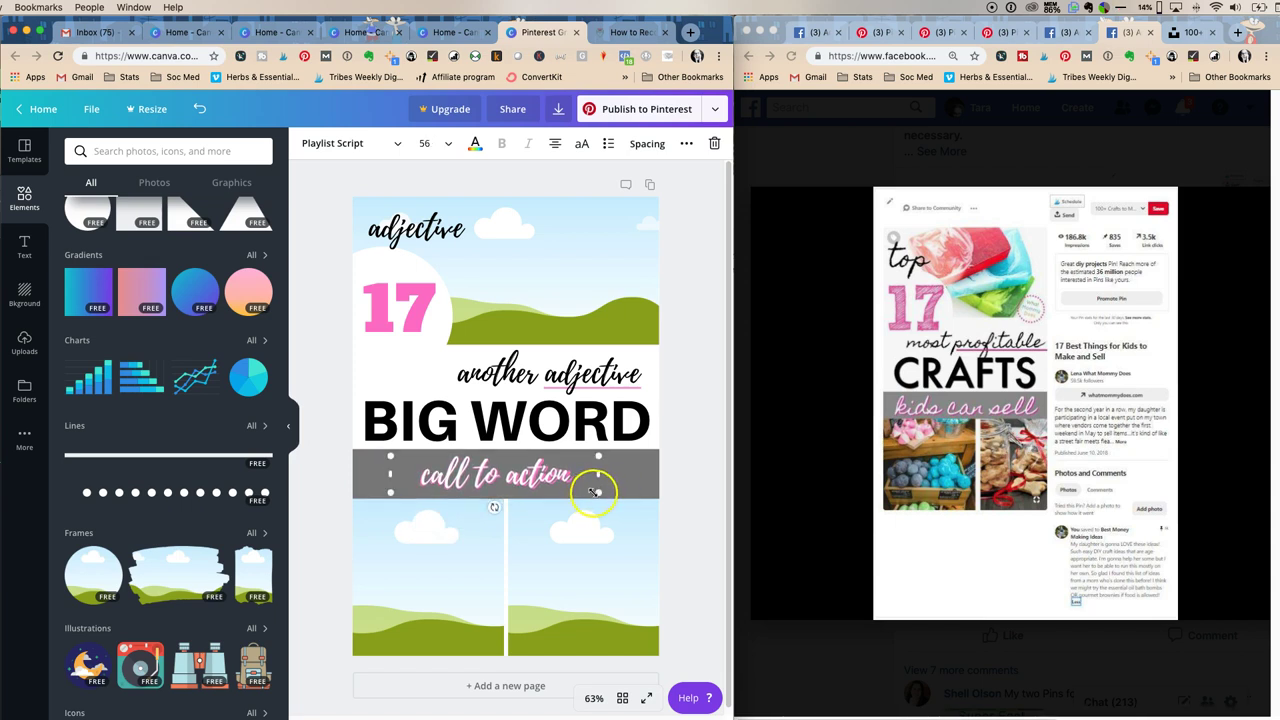
left_click_drag(596, 494, 595, 496)
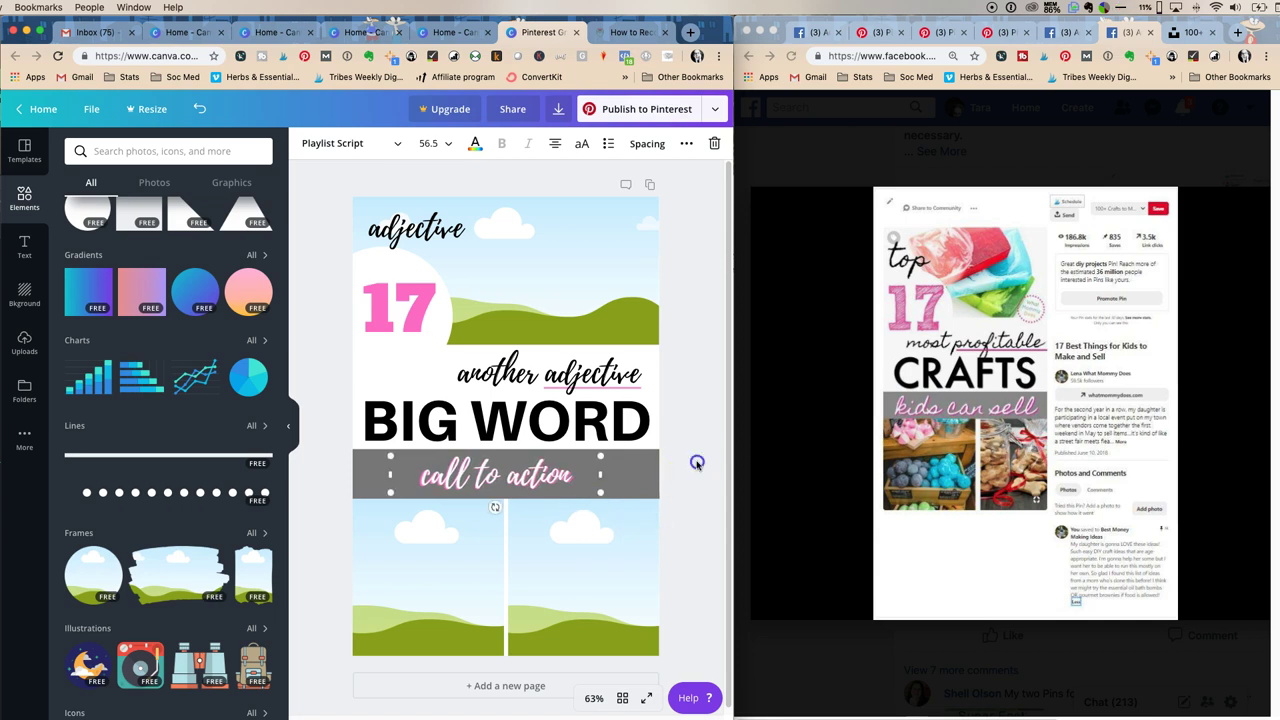
left_click(697, 463)
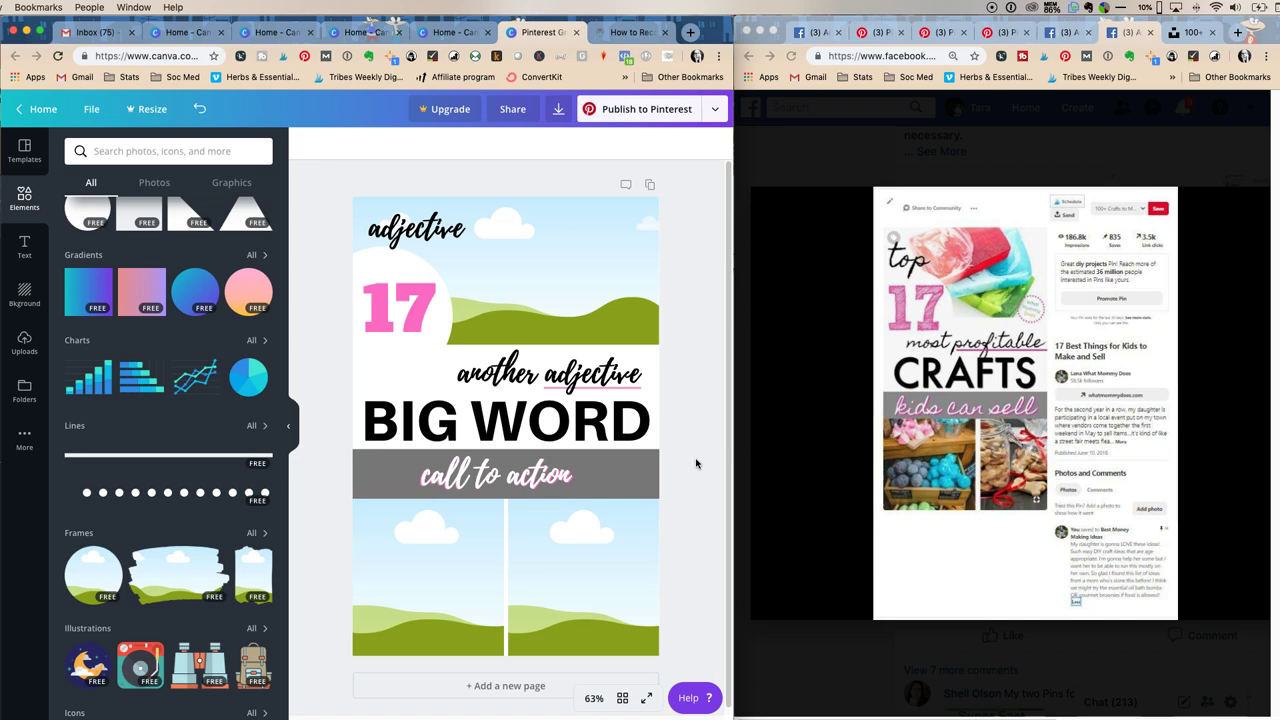
- Move the white "call to action" text aside, then duplicate the pink text and offset the copy slightly to thicken the shadow
mouse_move(500, 478)
left_mouse_down()
mouse_move(497, 451)
mouse_move(449, 453)
mouse_move(504, 481)
left_mouse_up()
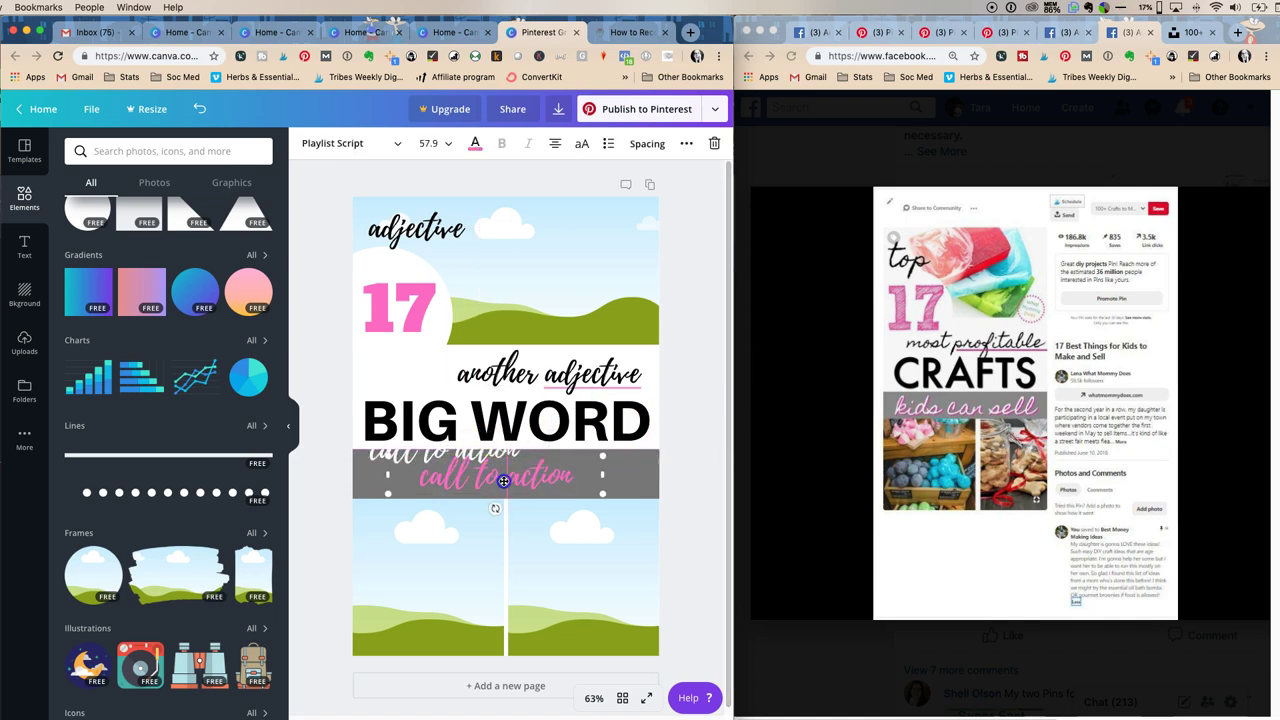
left_click(686, 143)
left_click(539, 177)
left_click_drag(491, 487, 487, 482)
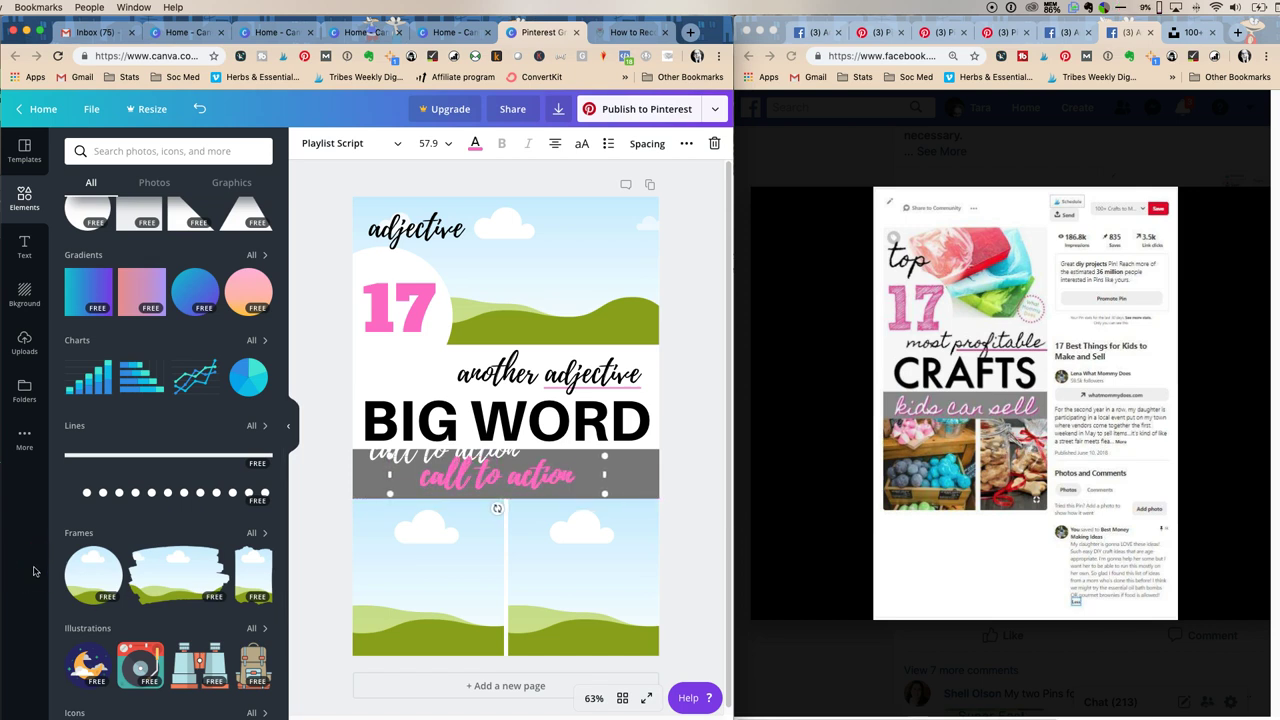
- Move the white "call to action" text back over the pink copies and bring it to the front
left_click(379, 455)
left_click_drag(379, 455, 438, 485)
left_click(391, 490)
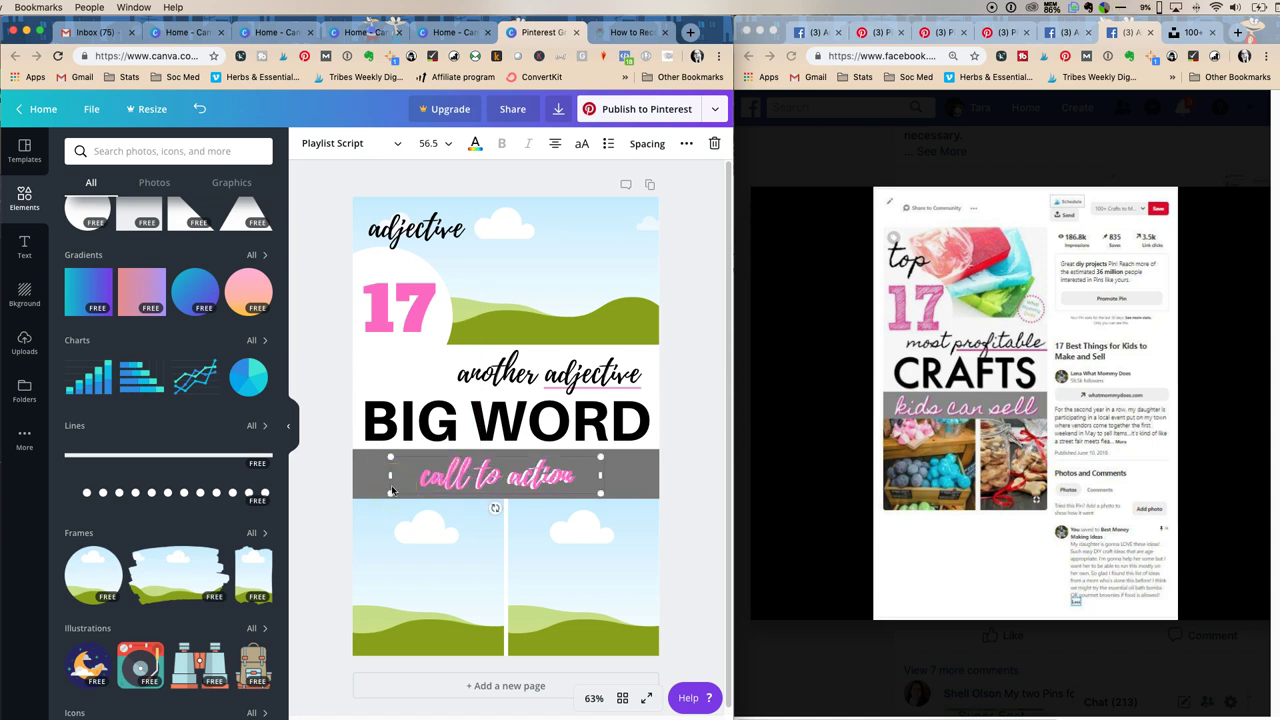
key("Left")
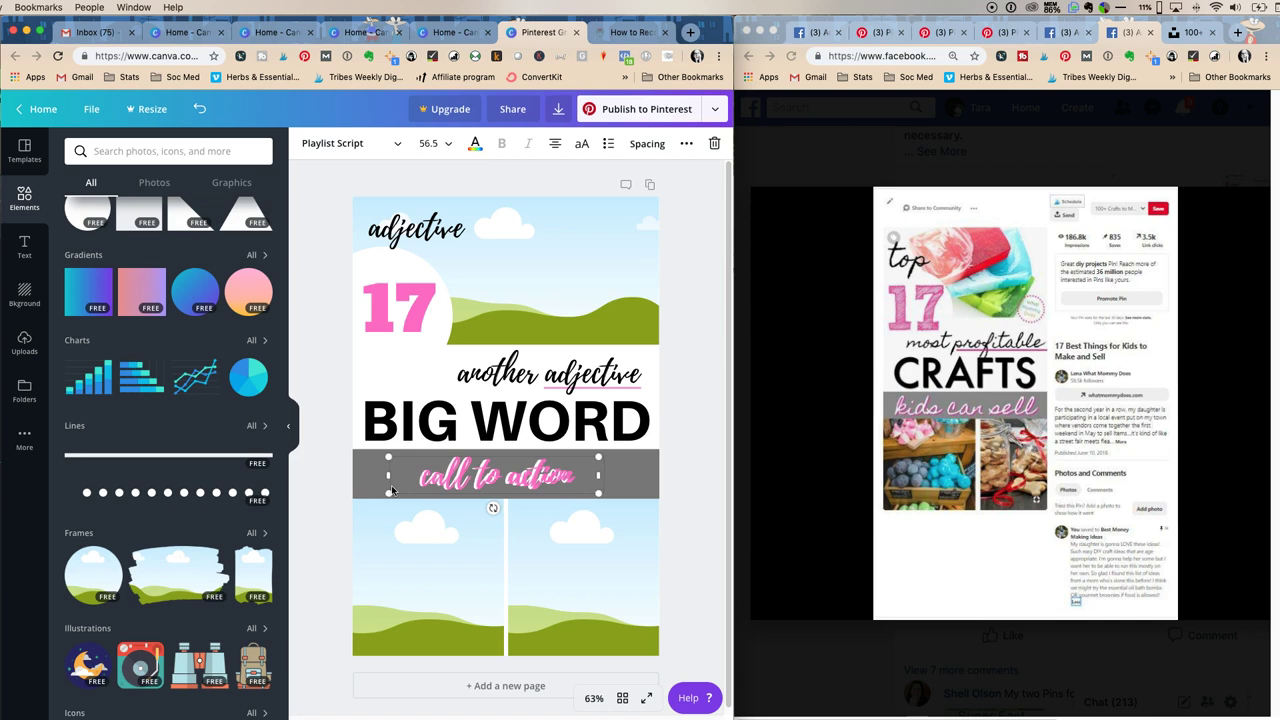
left_click(687, 143)
left_click(584, 175)
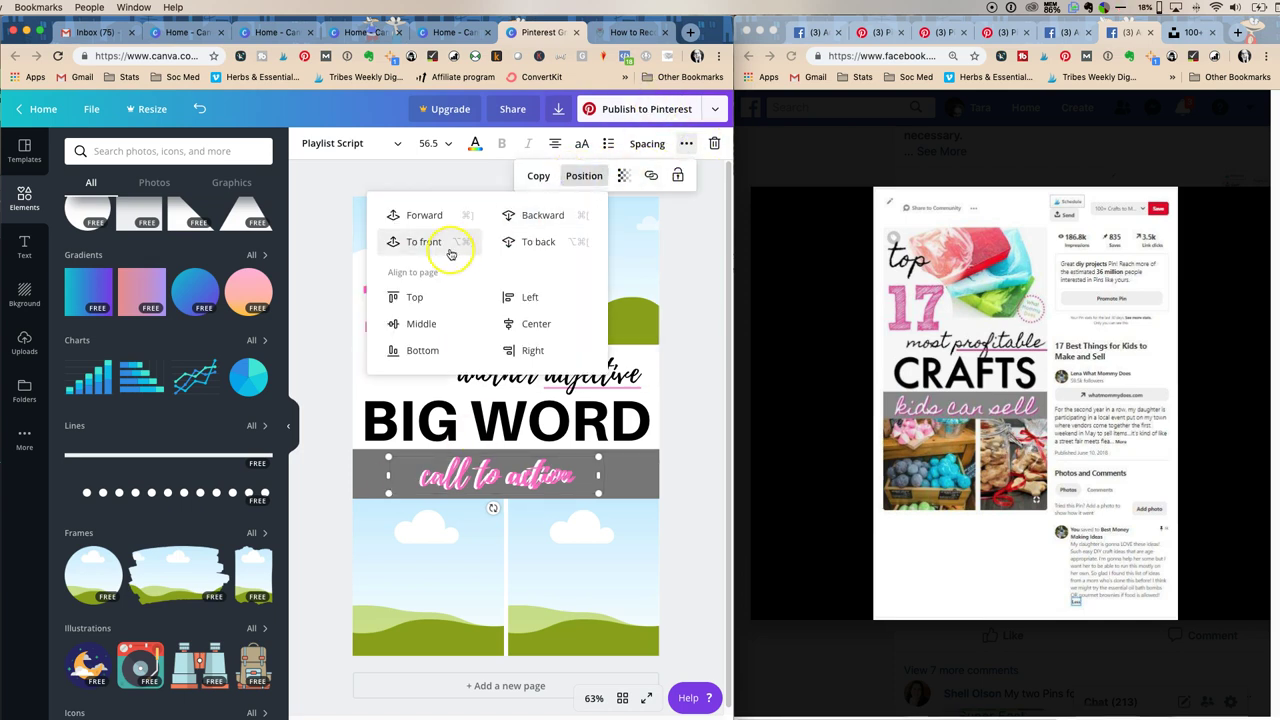
left_click(418, 245)
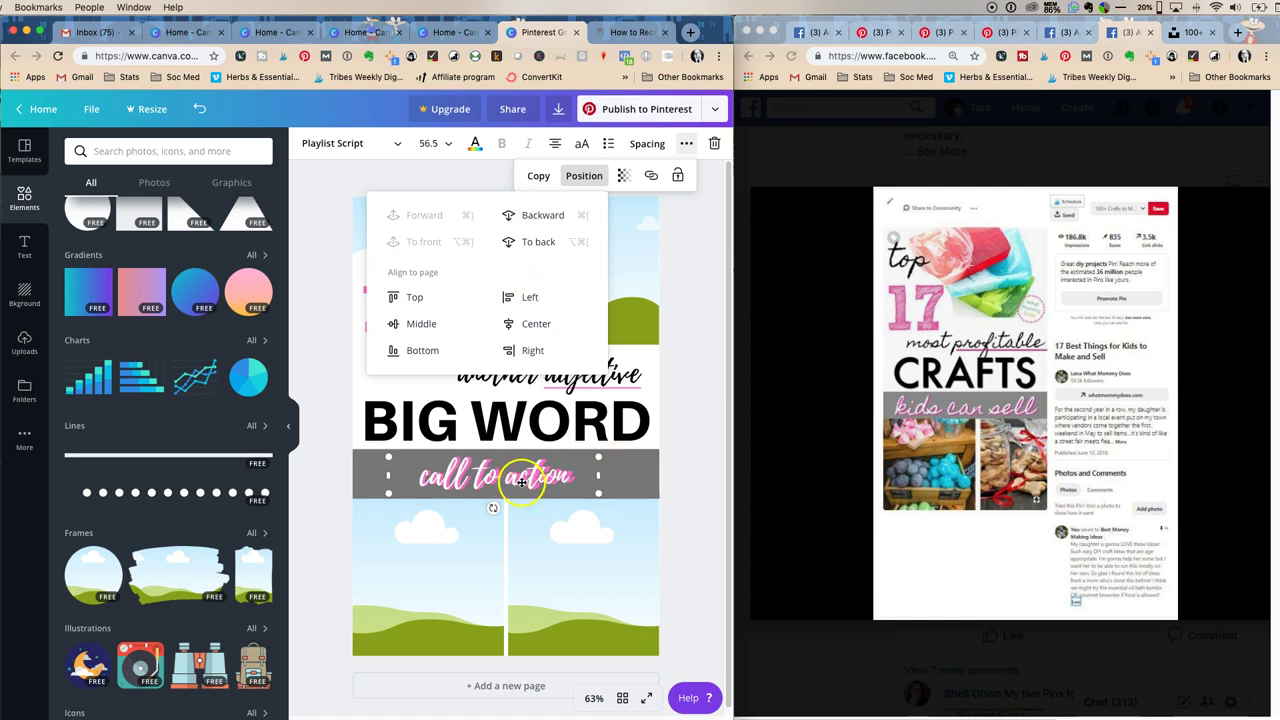
left_click_drag(521, 481, 521, 481)
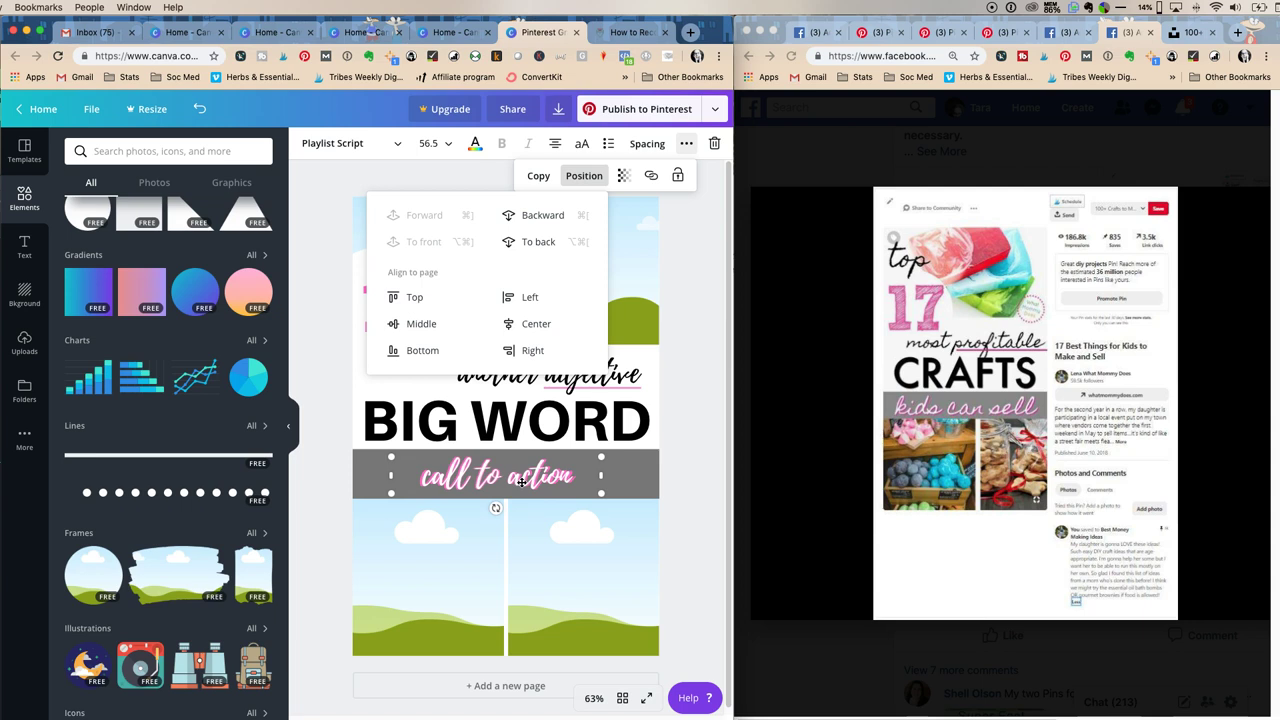
- Pull the white "call to action" text off the pink layers and realign it slightly offset, leaving the pink as a shadow
left_click(676, 419)
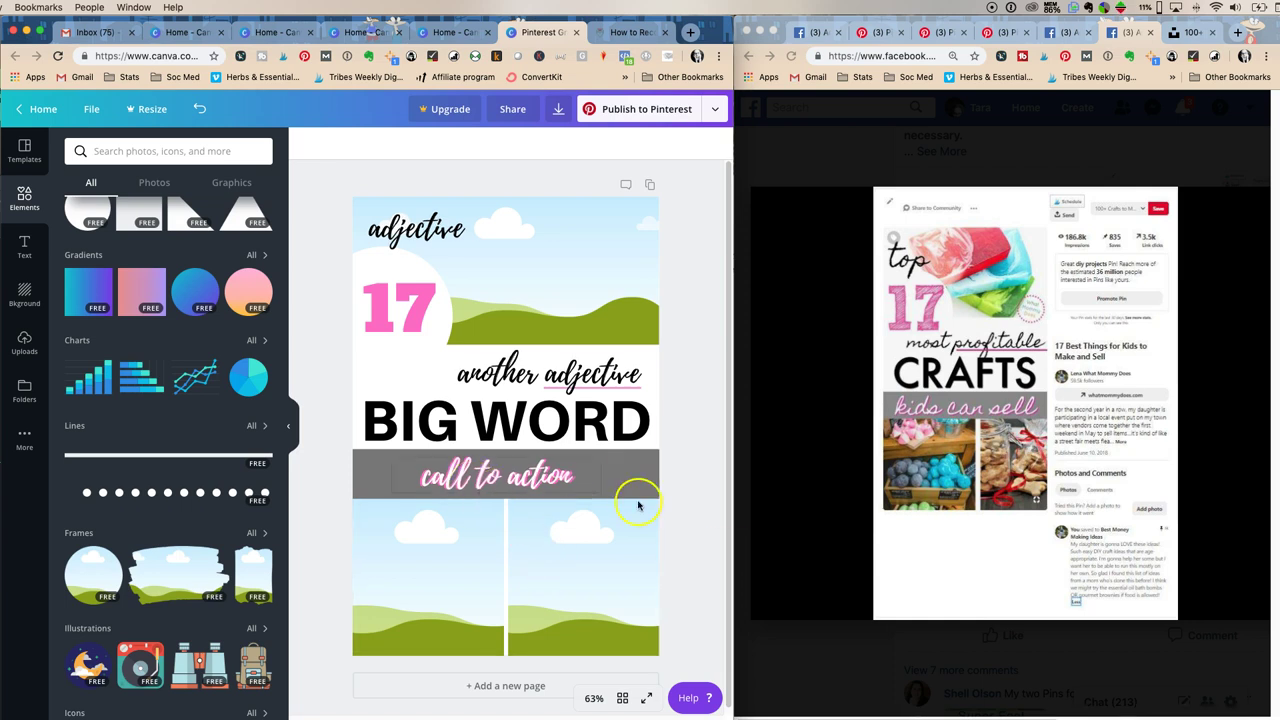
left_click(545, 487)
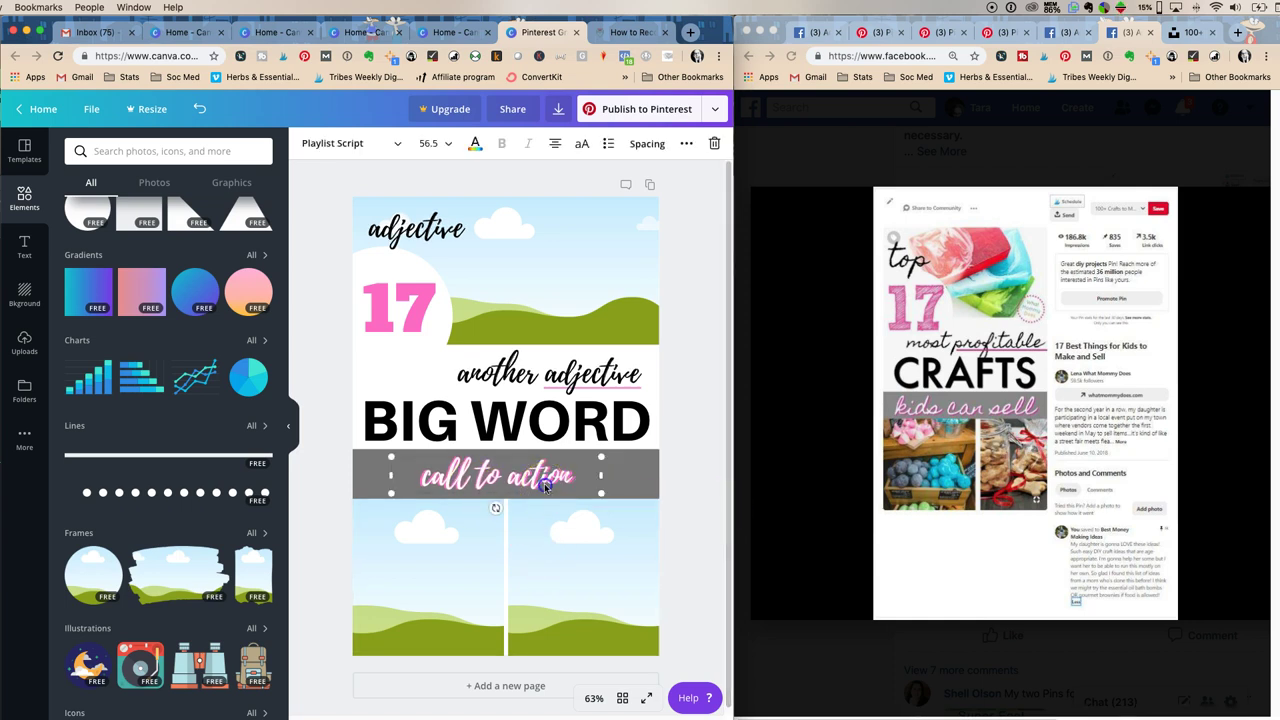
left_click_drag(545, 487, 603, 490)
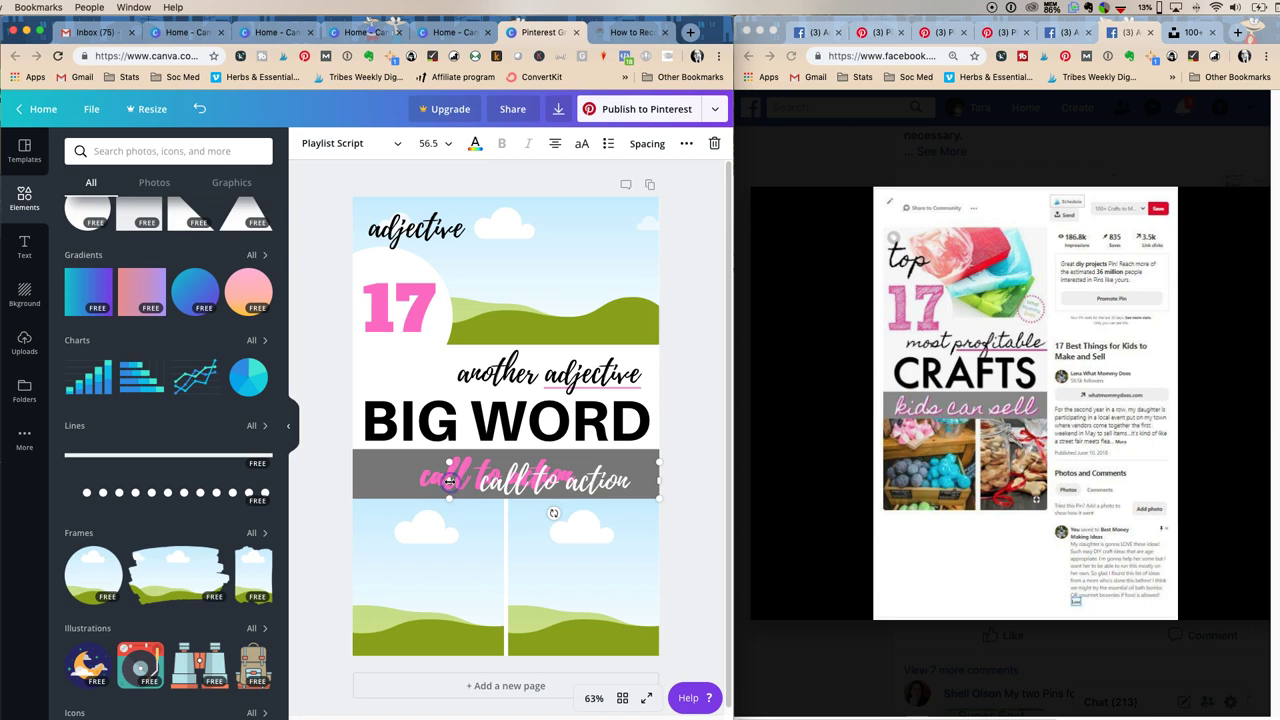
left_click(435, 481)
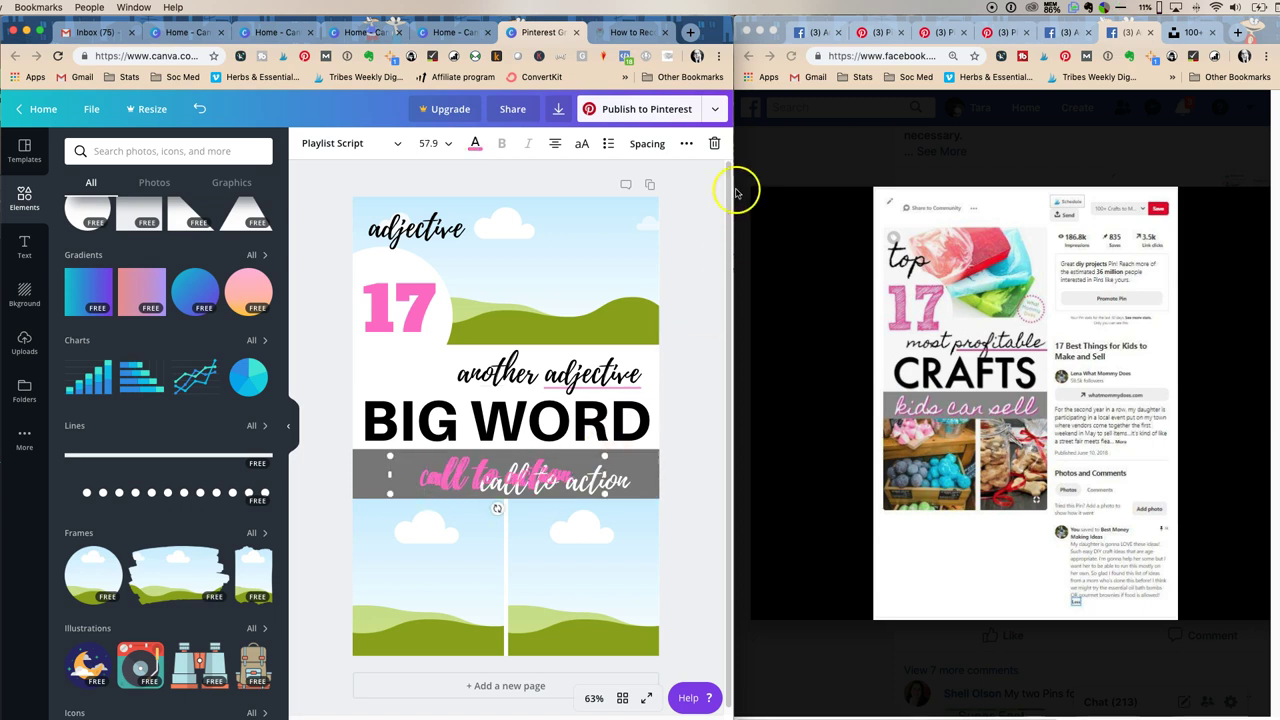
left_click(705, 190)
left_click_drag(611, 483, 553, 481)
key("Right")
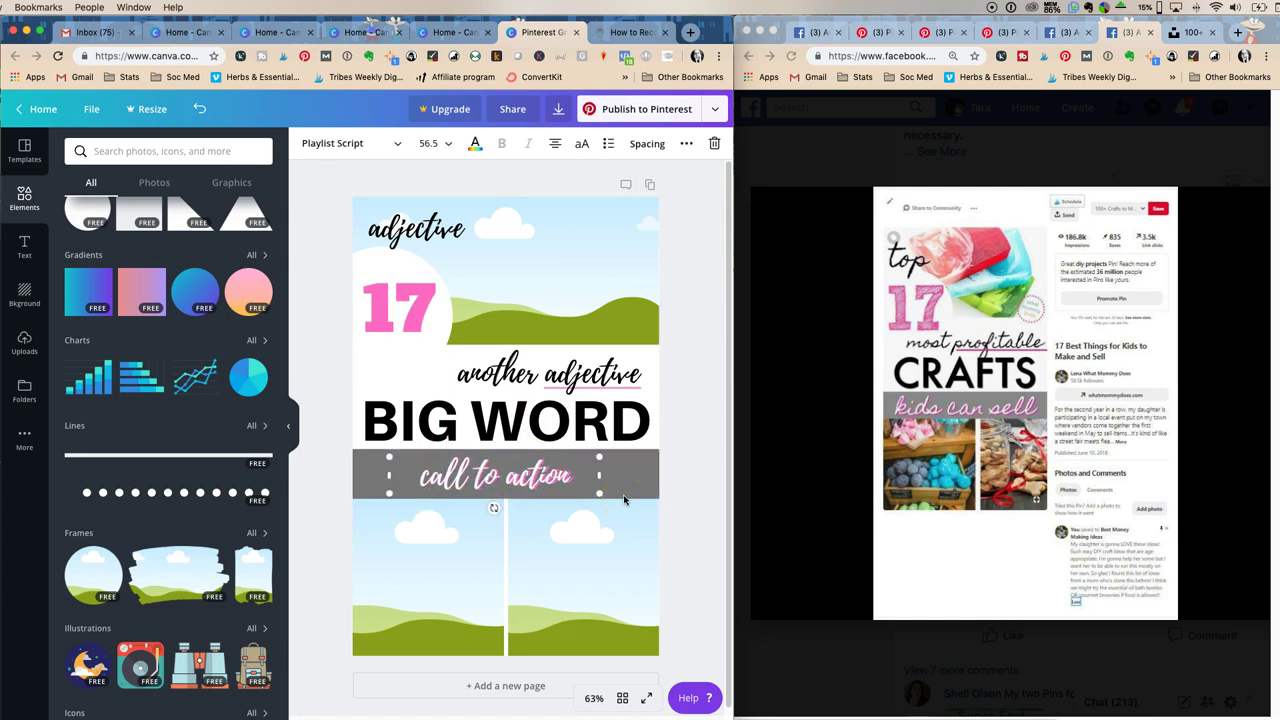
left_click(694, 474)
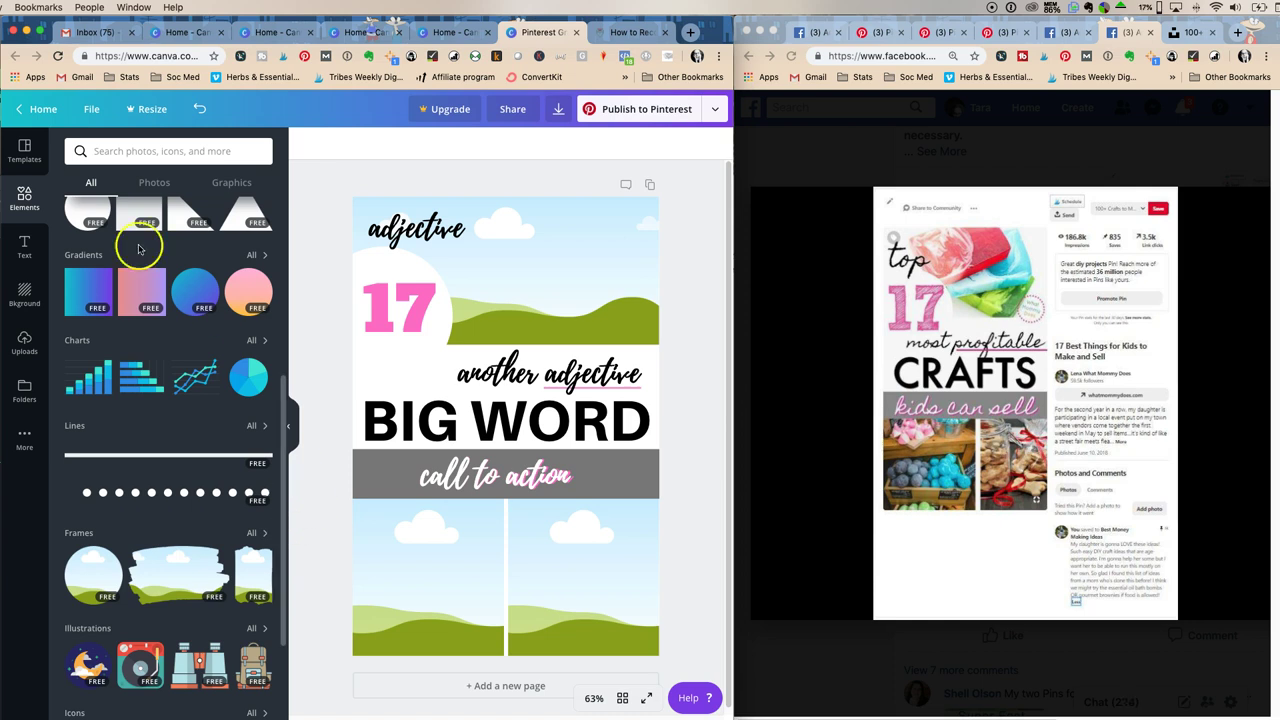
left_click(24, 245)
left_click(134, 193)
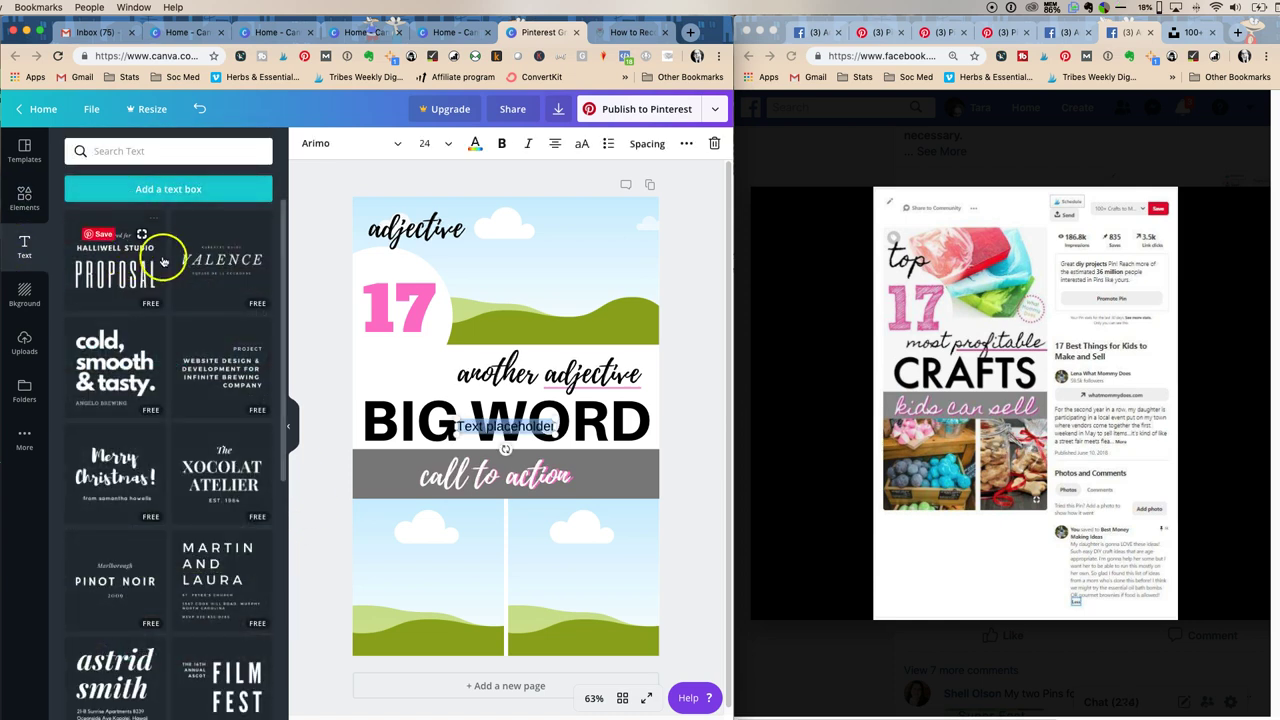
double_click(517, 426)
left_click_drag(487, 418, 498, 634)
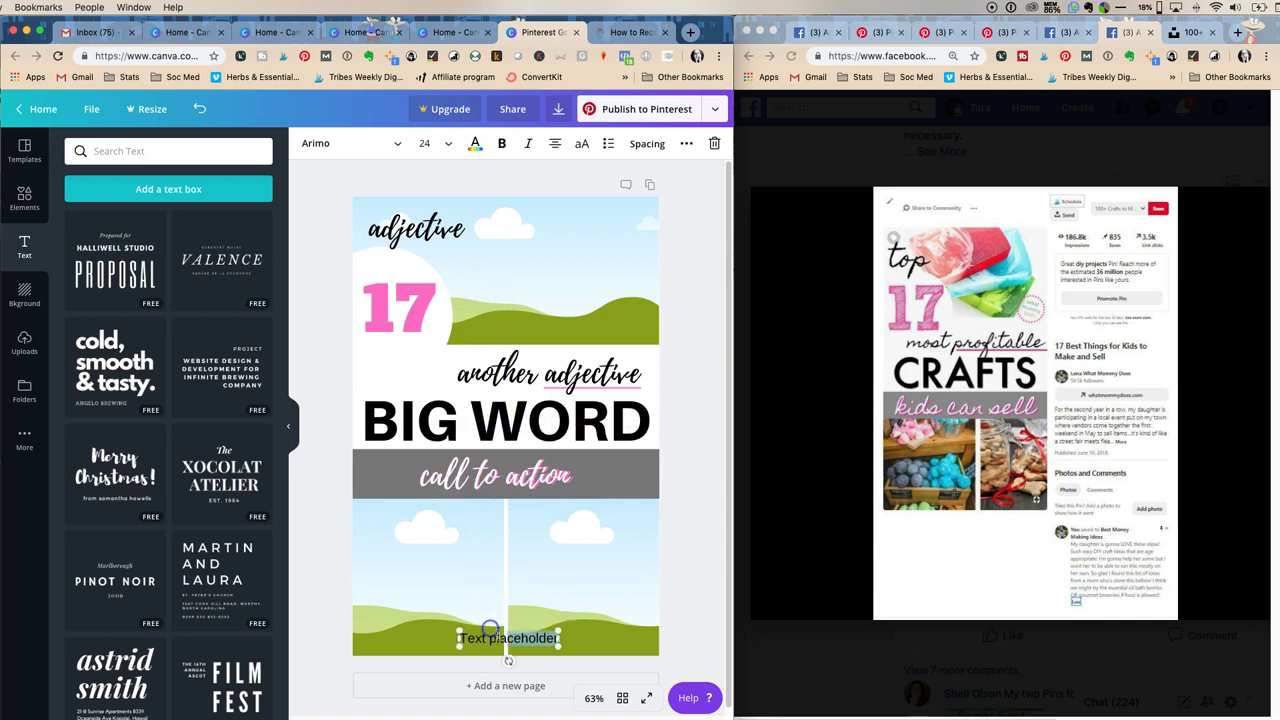
type("ww")
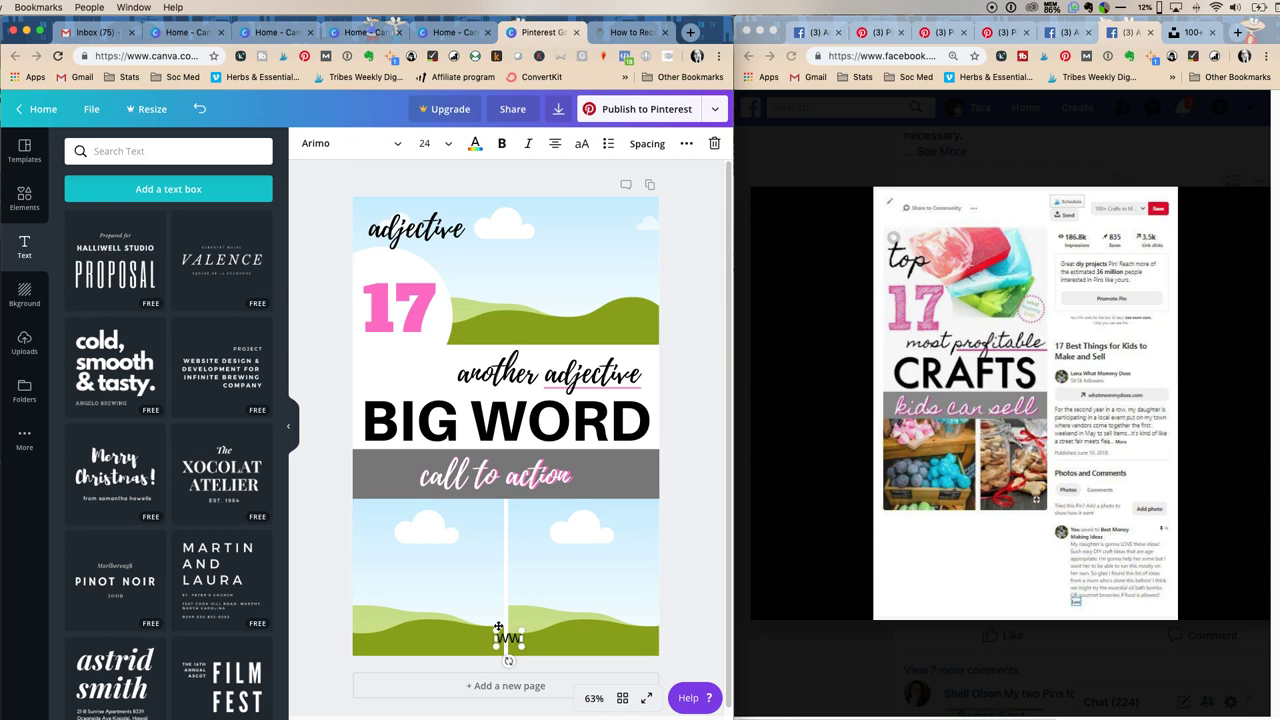
type("wwwee")
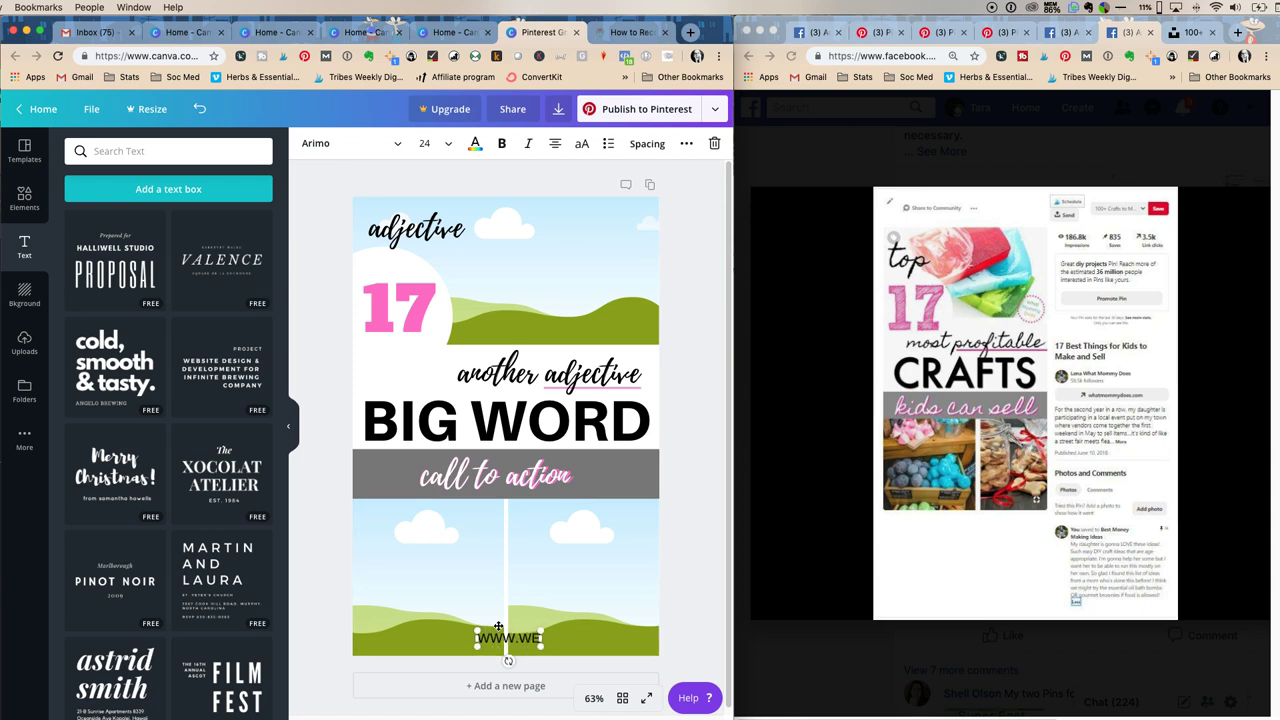
type("site.com")
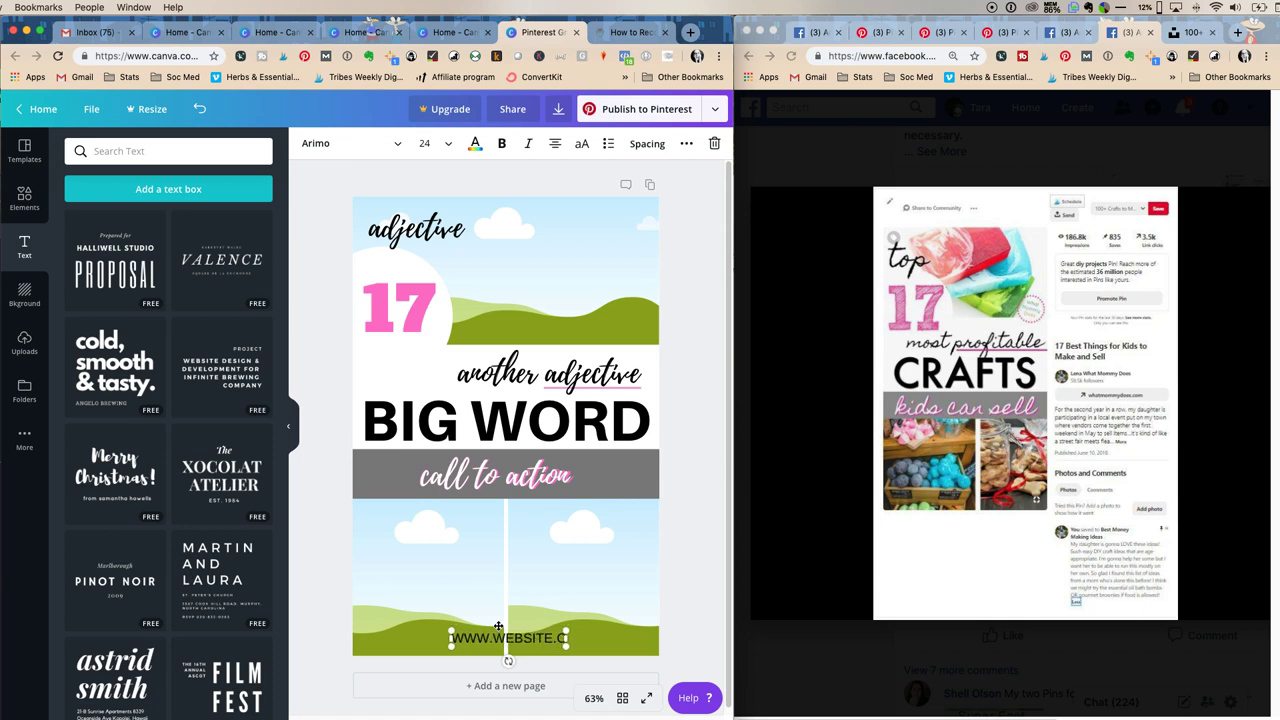
left_click(308, 379)
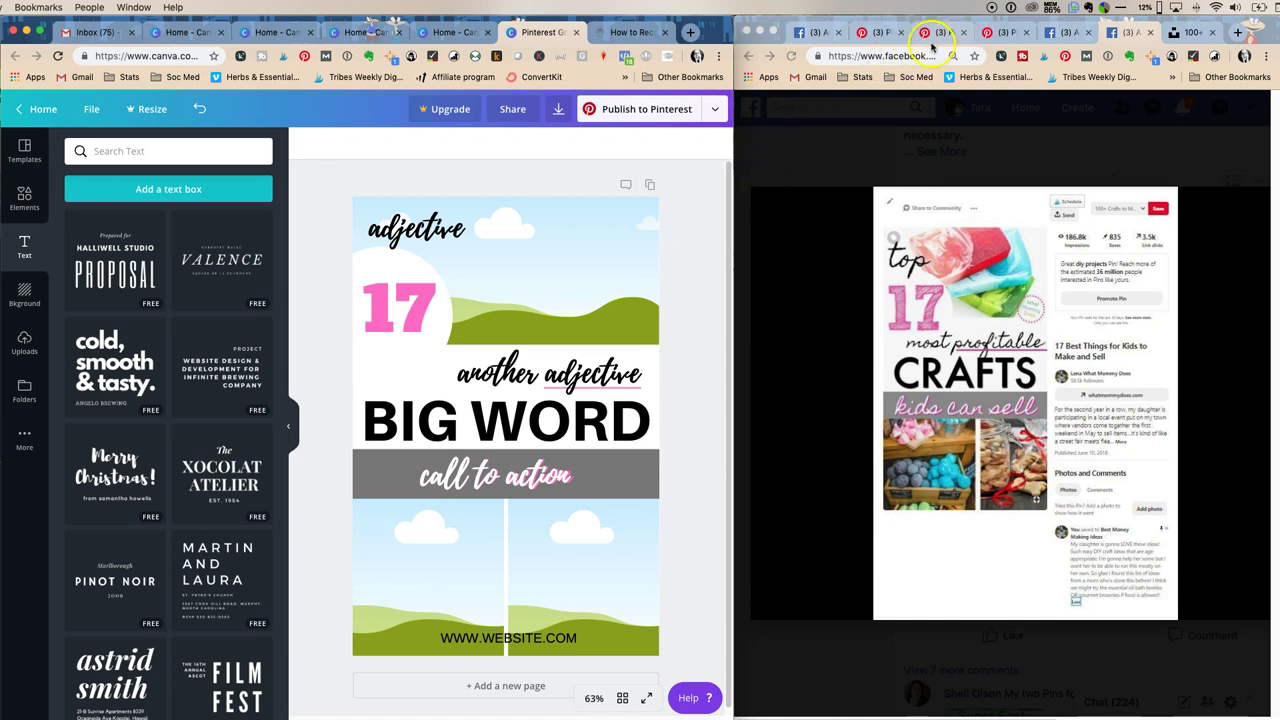
- Bring up the example autism pin on Facebook as reference and replace the pin's "adjective" text with "the"
left_click(1048, 33)
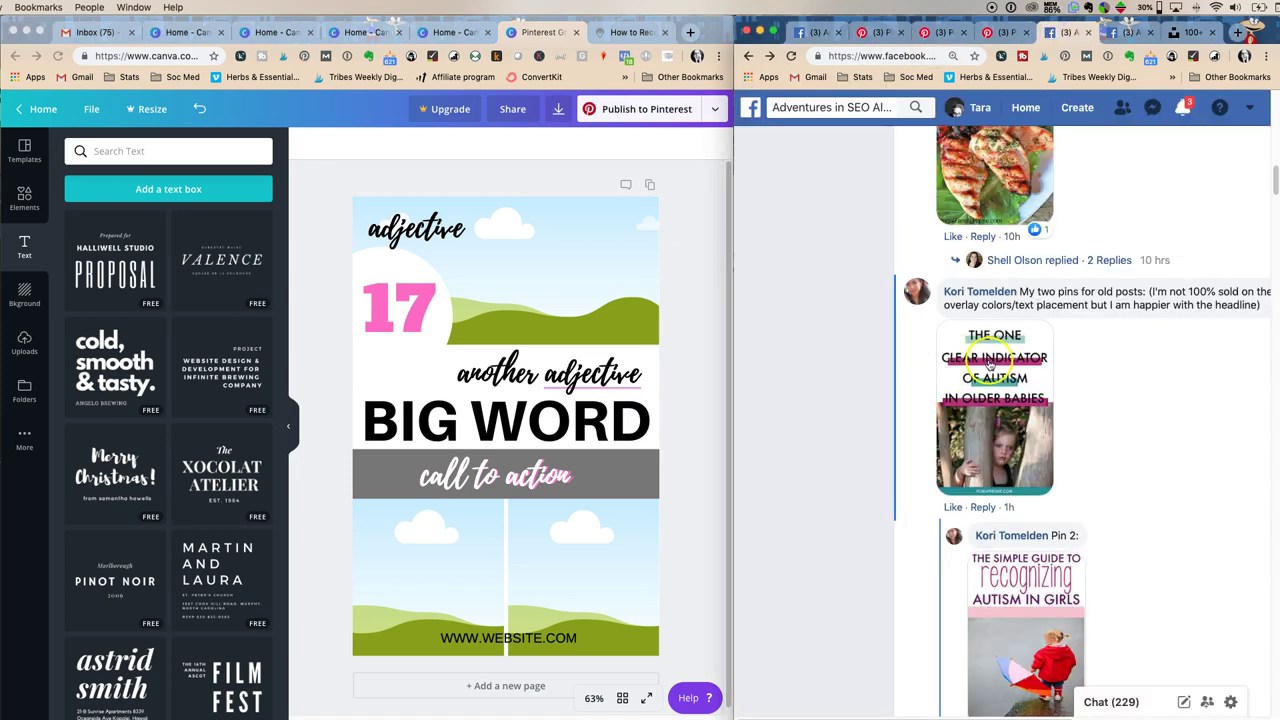
left_click(989, 447)
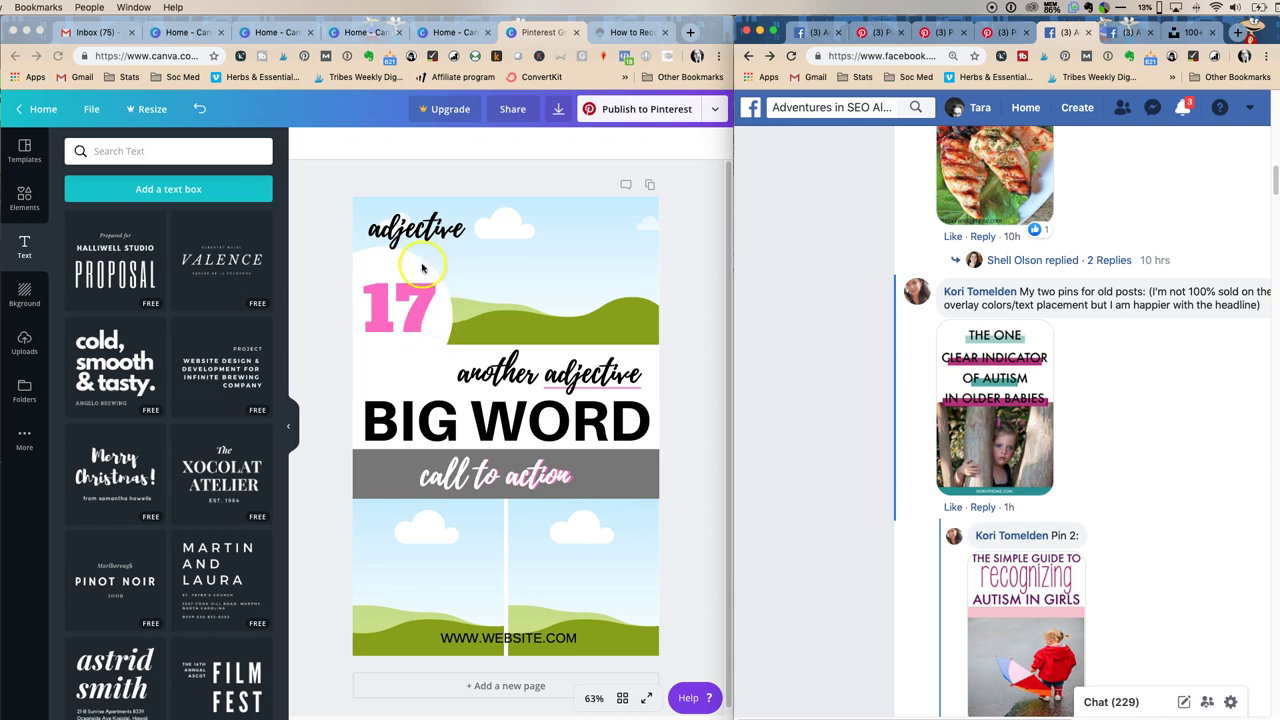
left_click(408, 233)
double_click(408, 233)
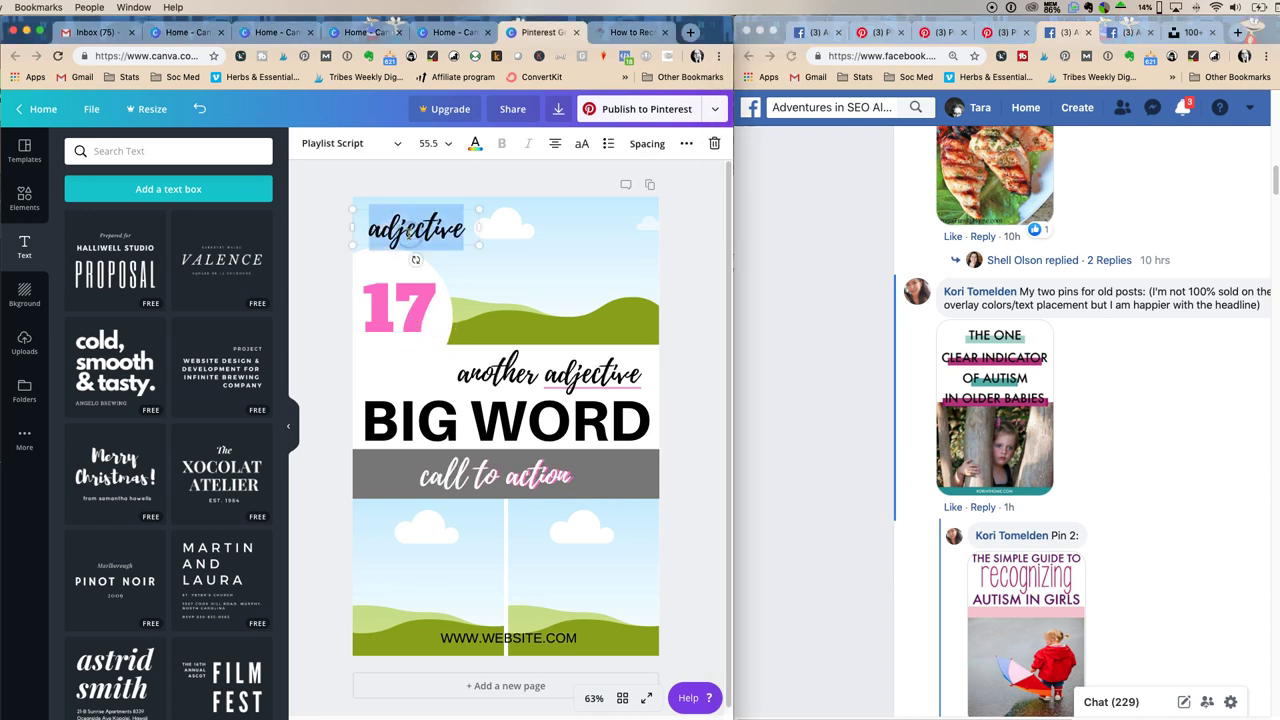
type("THE")
key("BackSpace")
type("e")
- Replace the pink "17" with "1" and move "the" down to center it just above the number
double_click(410, 297)
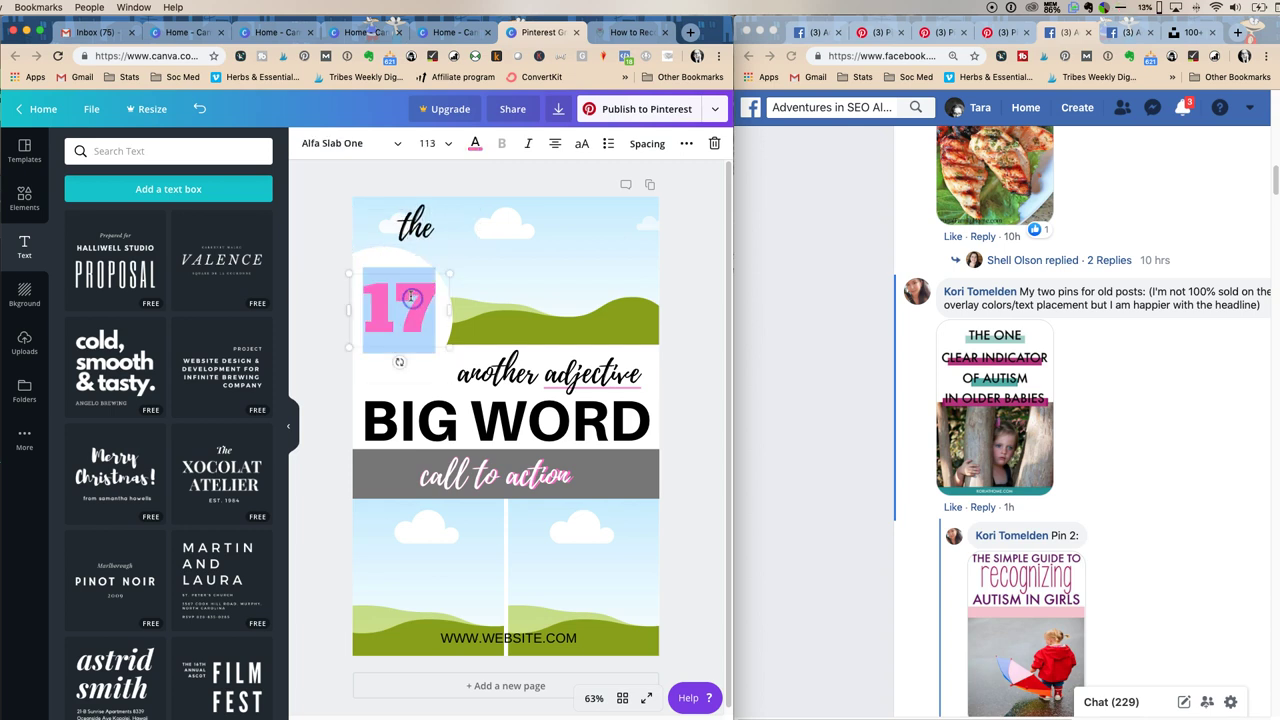
type("1")
left_click(398, 229)
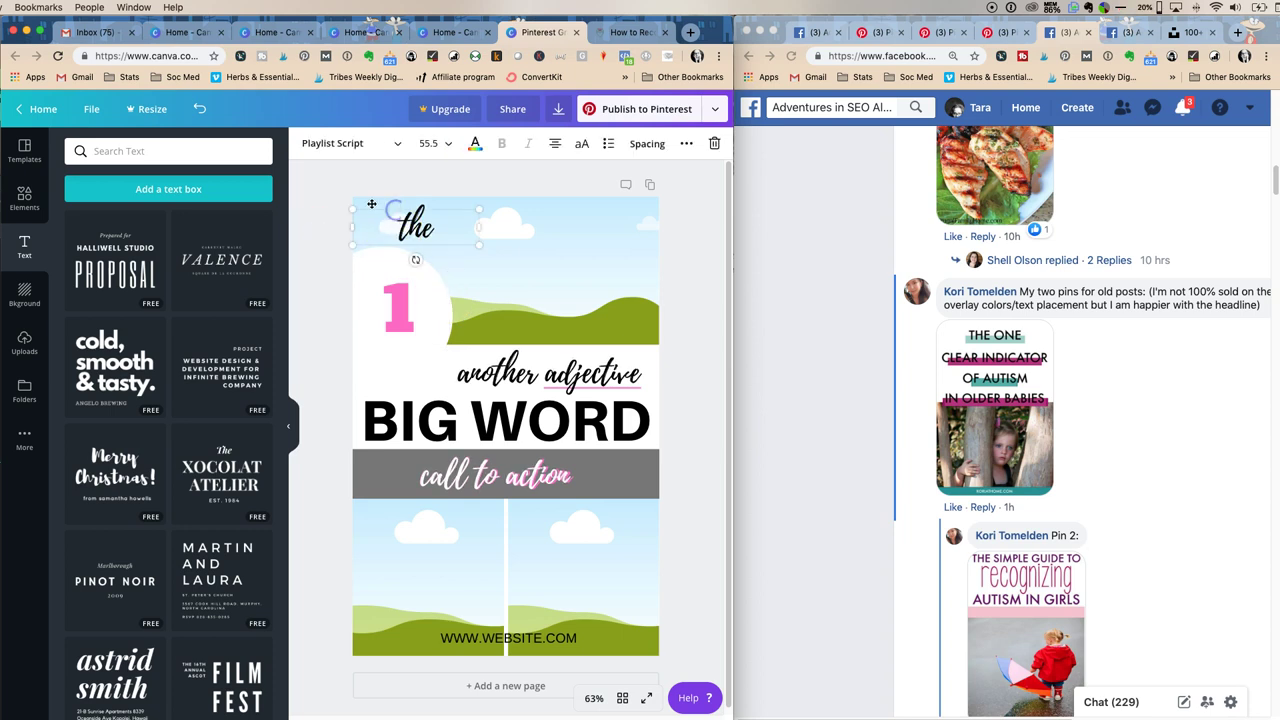
left_click_drag(371, 207, 354, 230)
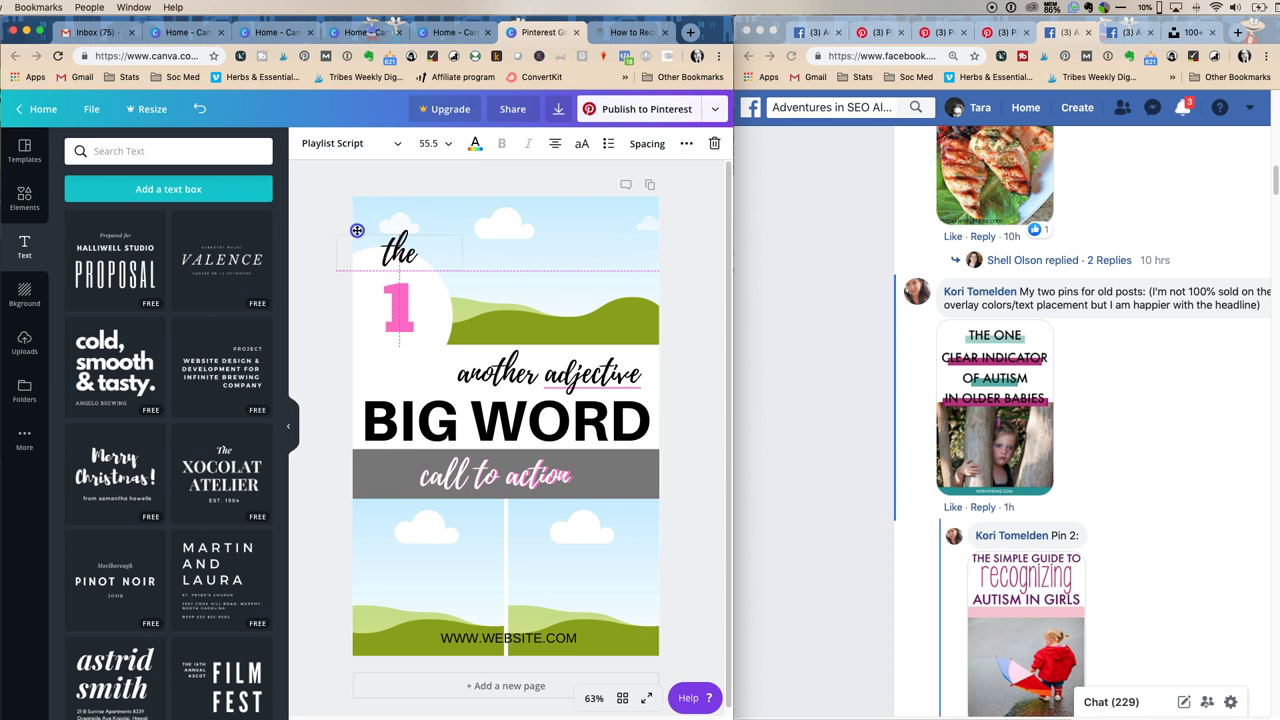
left_click_drag(357, 230, 357, 230)
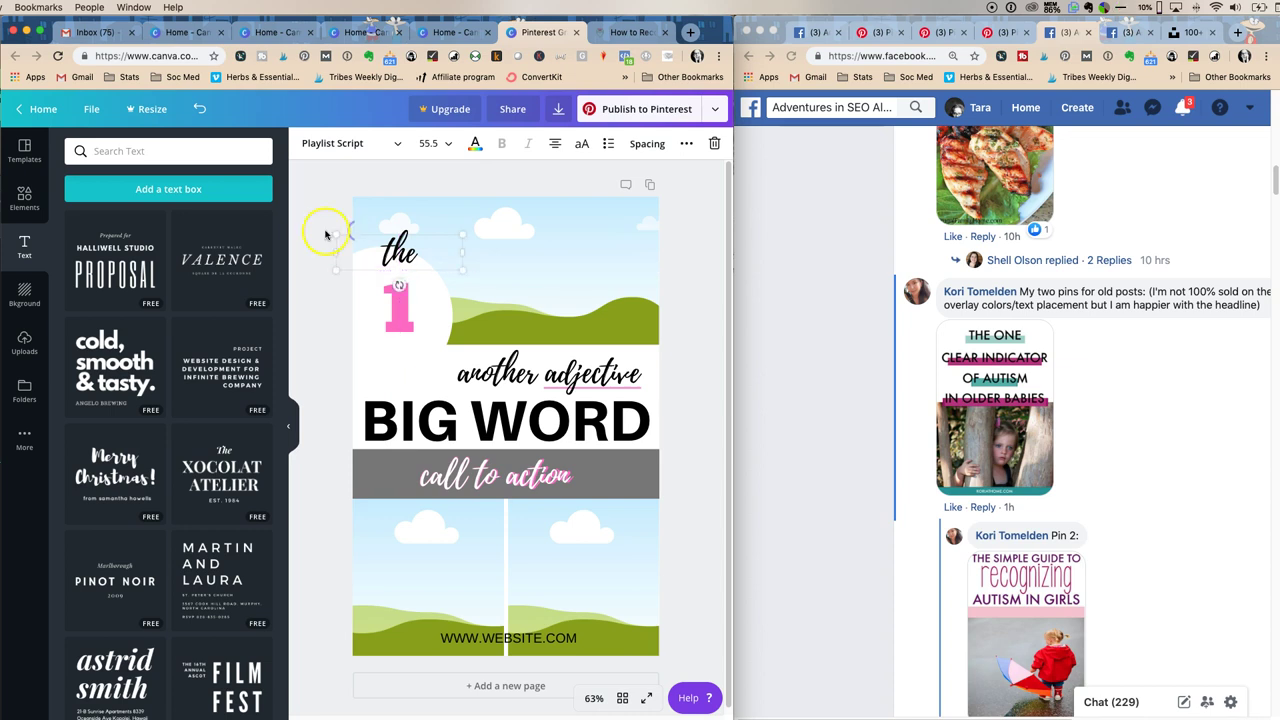
- Replace the "another adjective" text with "clear indicator"
double_click(522, 380)
left_click(522, 380)
type("c")
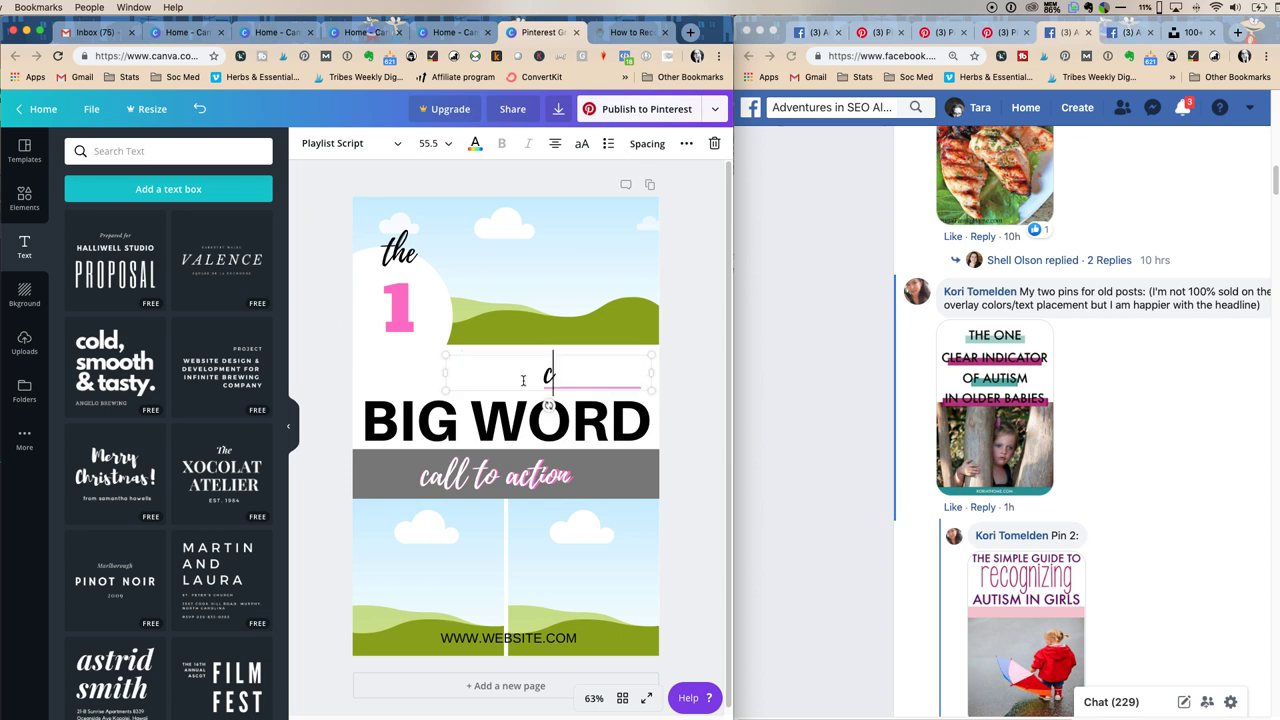
type("lear indicator")
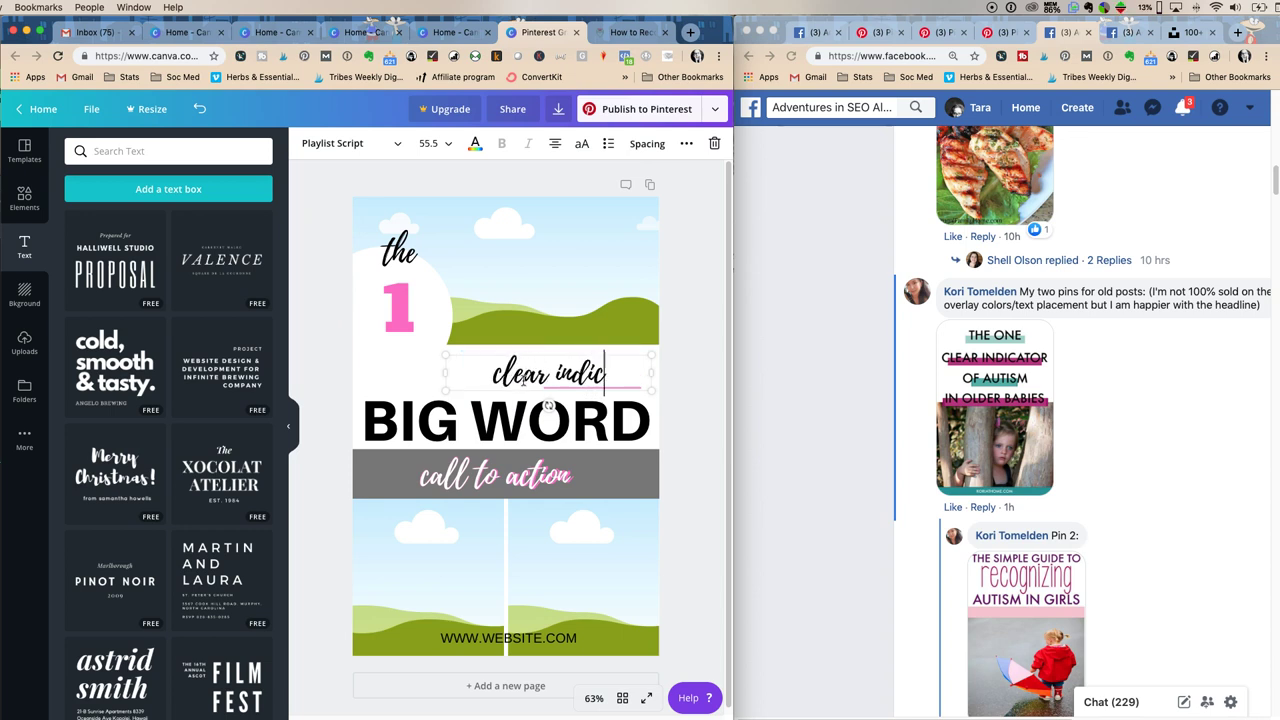
left_click(692, 382)
- Right-align the "clear indicator" text above "BIG WORD" and place the pink underline beneath "indicator"
left_click(624, 390)
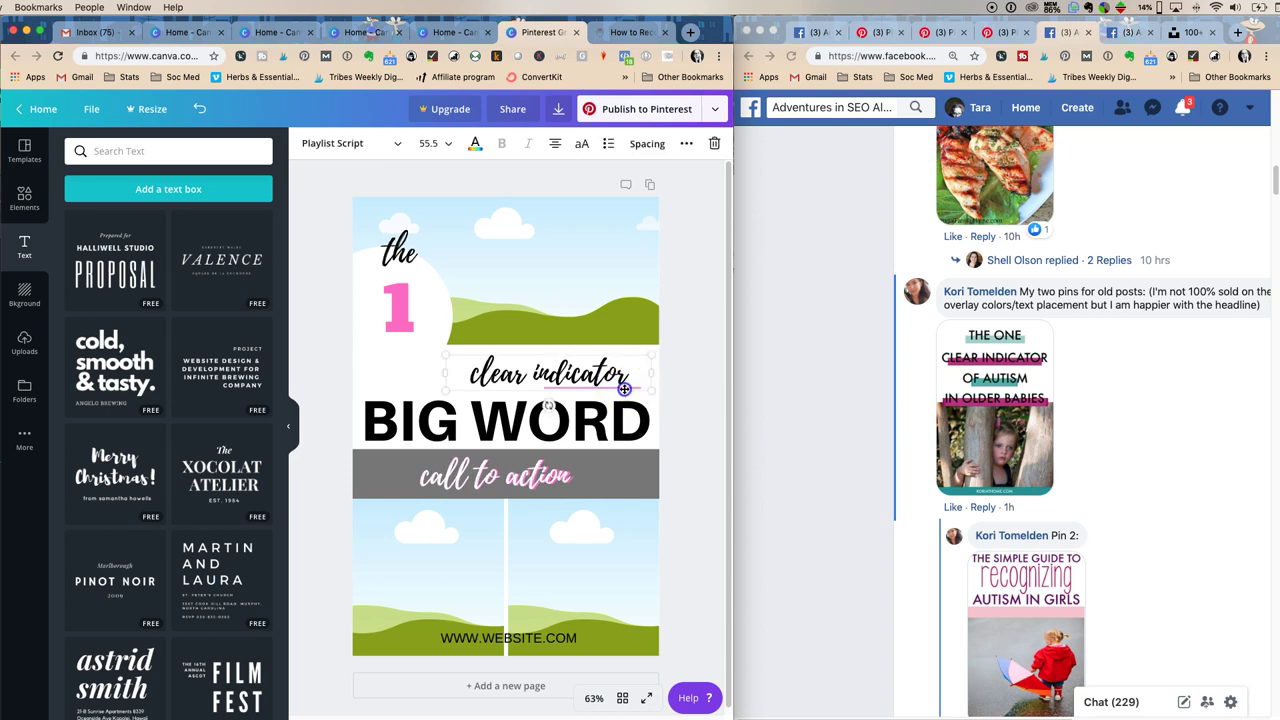
left_click_drag(538, 352, 478, 352)
left_click_drag(629, 389, 630, 470)
left_click(538, 357)
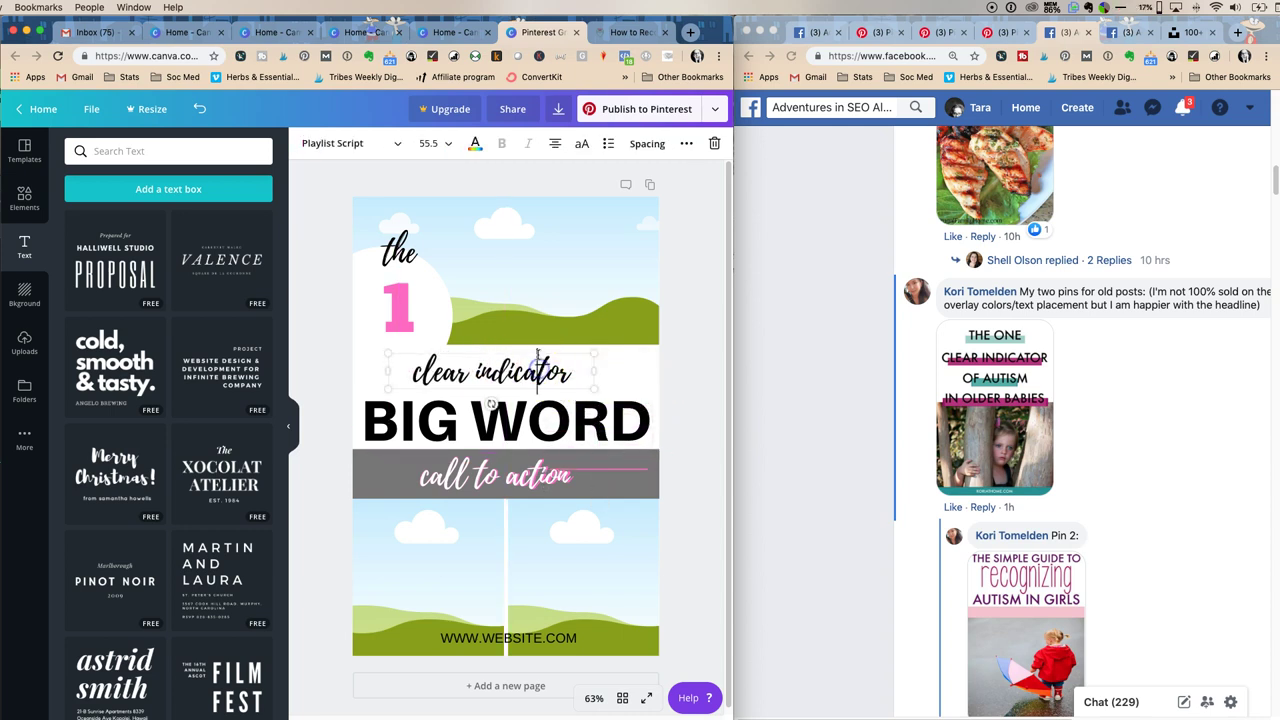
left_click_drag(545, 353, 600, 355)
left_click(551, 143)
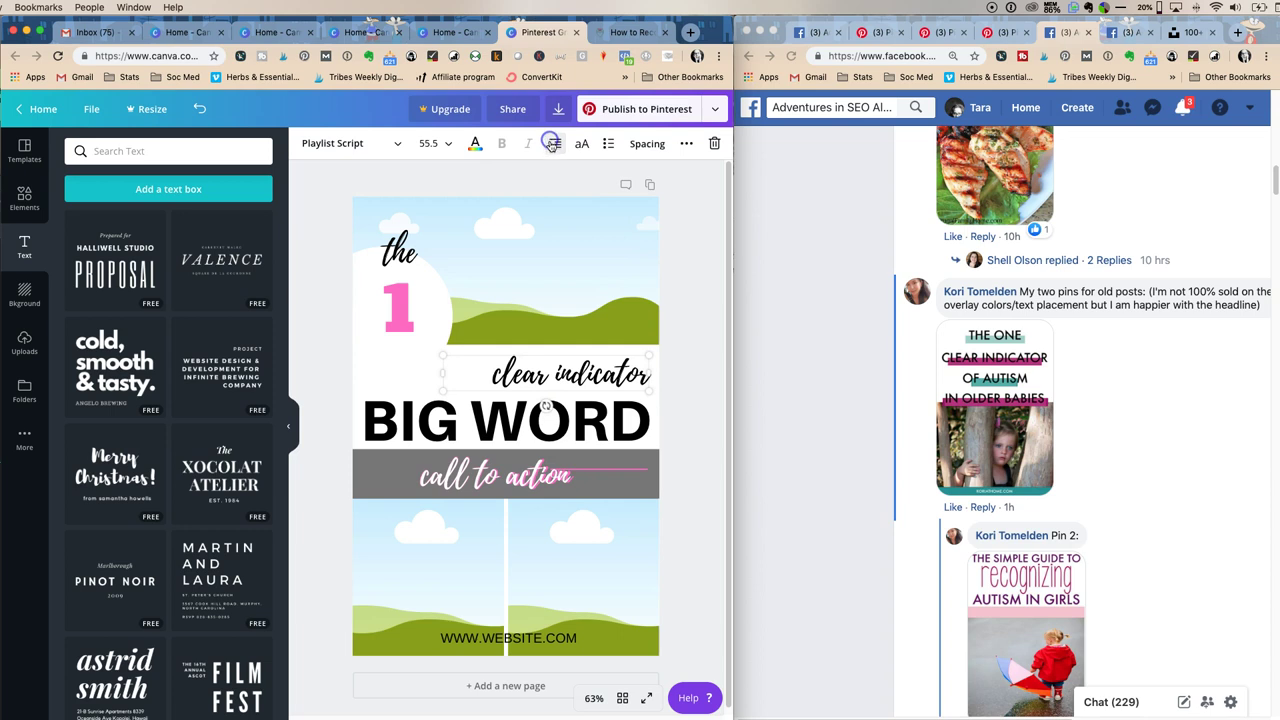
left_click(688, 320)
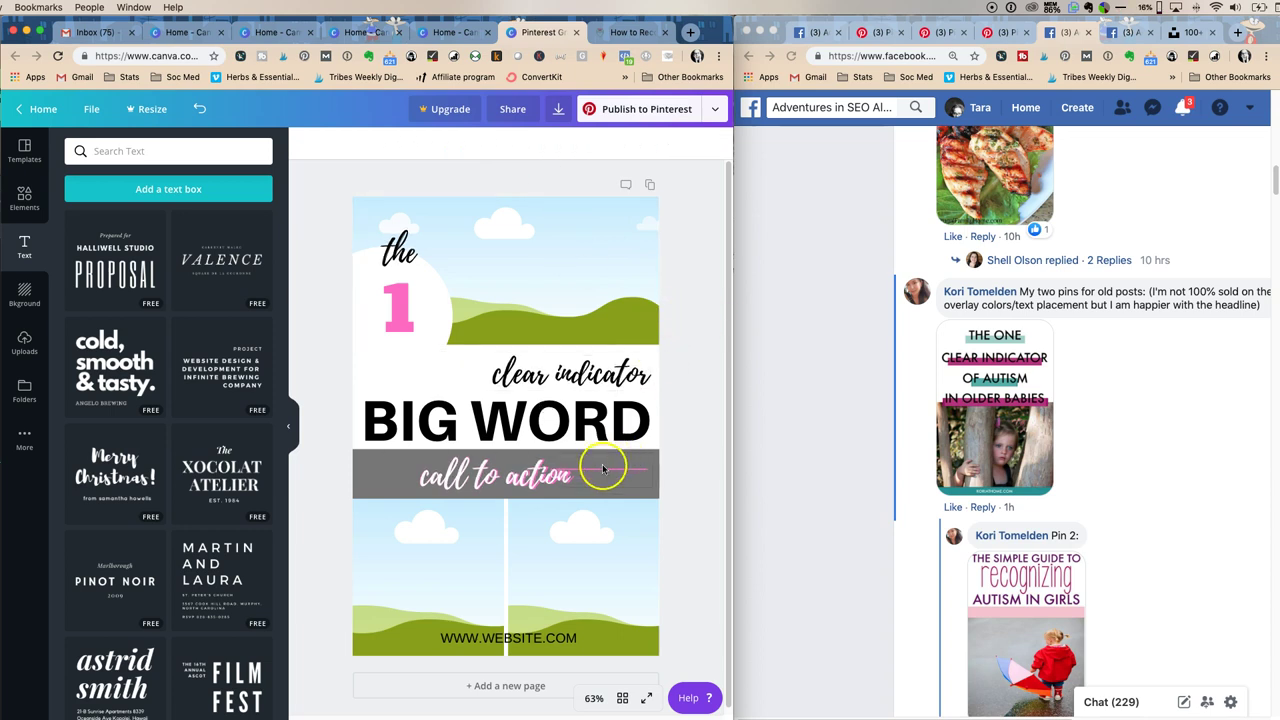
left_click_drag(603, 470, 645, 378)
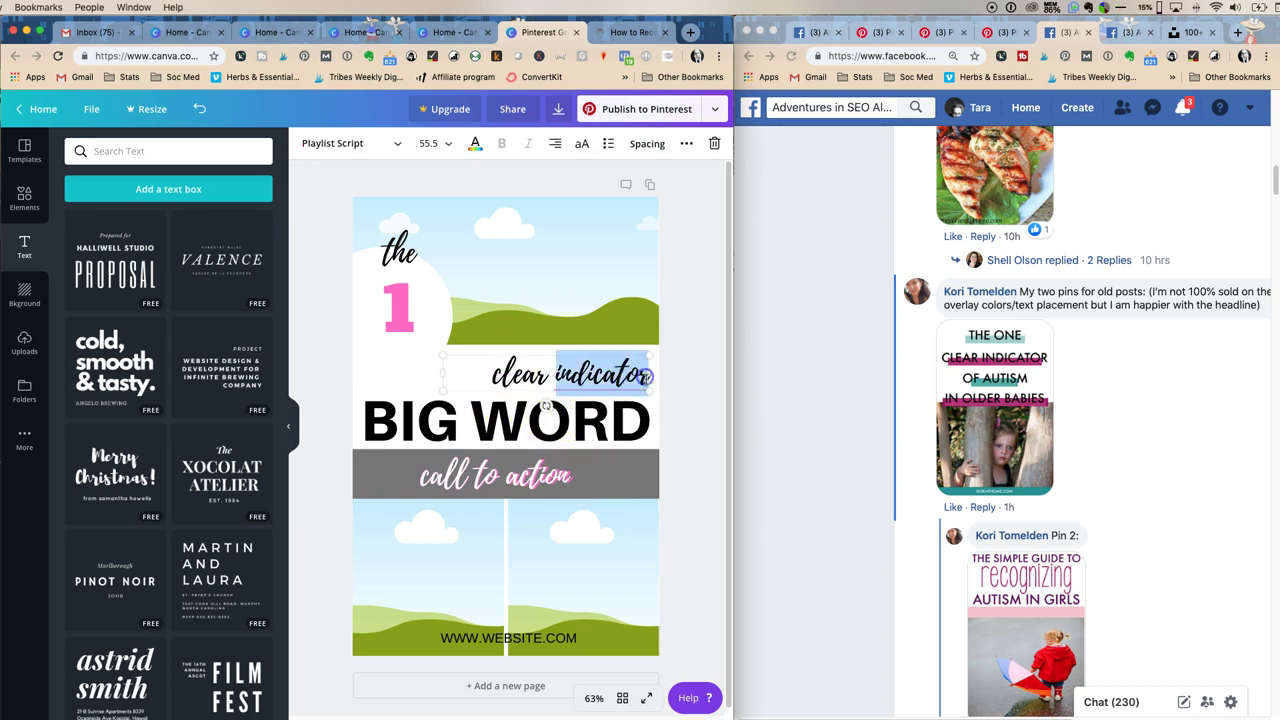
- Extend the "clear indicator" text to read "clear indicator of"
left_click(649, 381)
type("or")
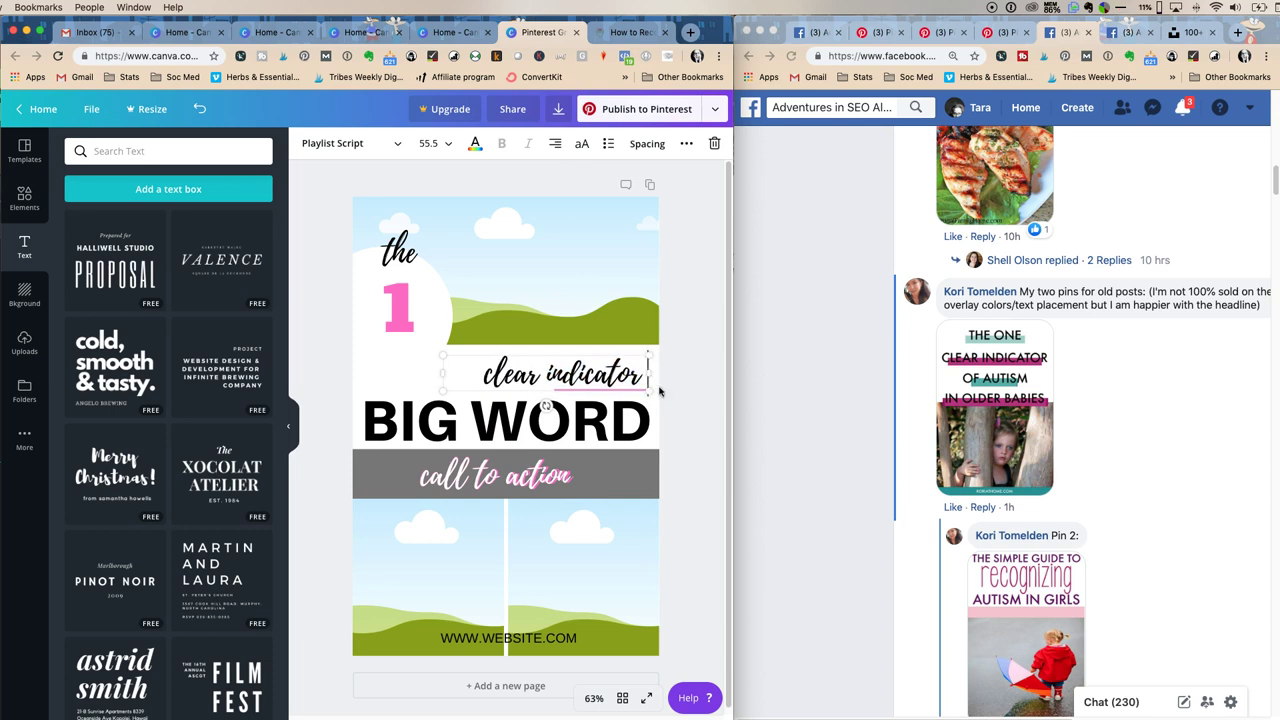
key("BackSpace")
type("f")
key("BackSpace")
type("f")
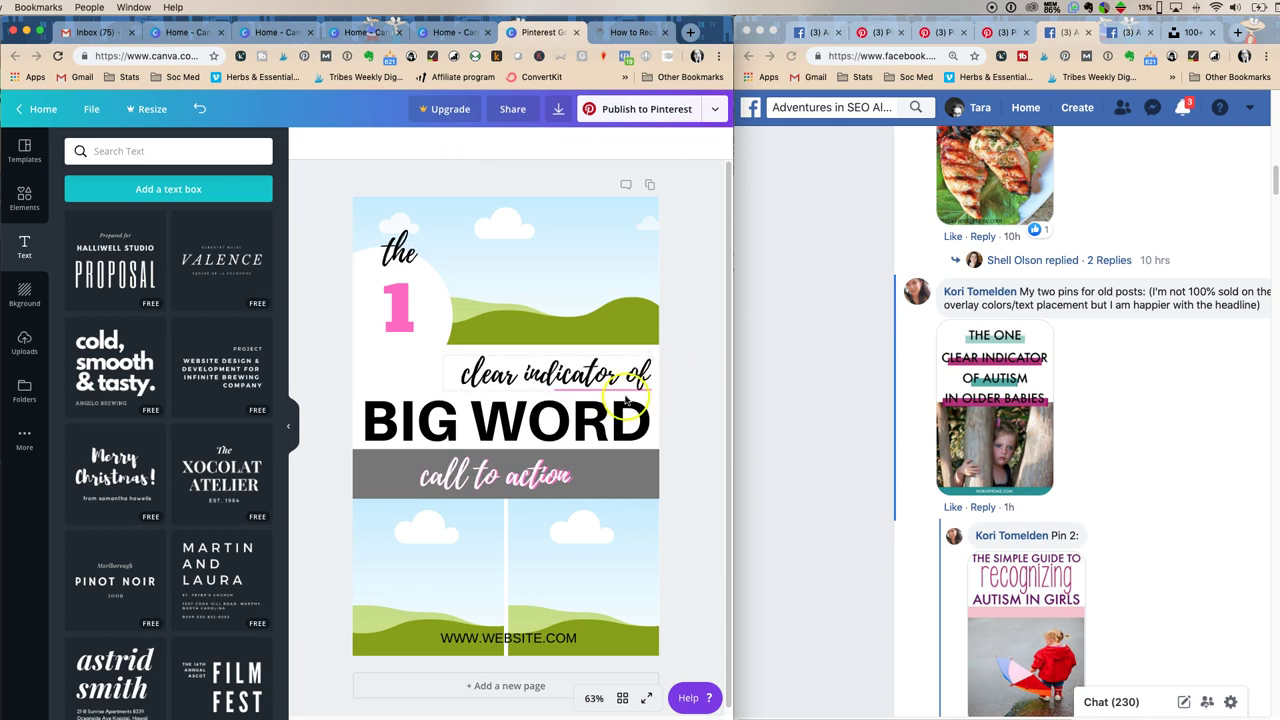
- Move "clear indicator of" to just above "BIG WORD" and reposition the pink underline beneath the word "indicator"
left_click(613, 392)
left_click_drag(613, 394, 588, 527)
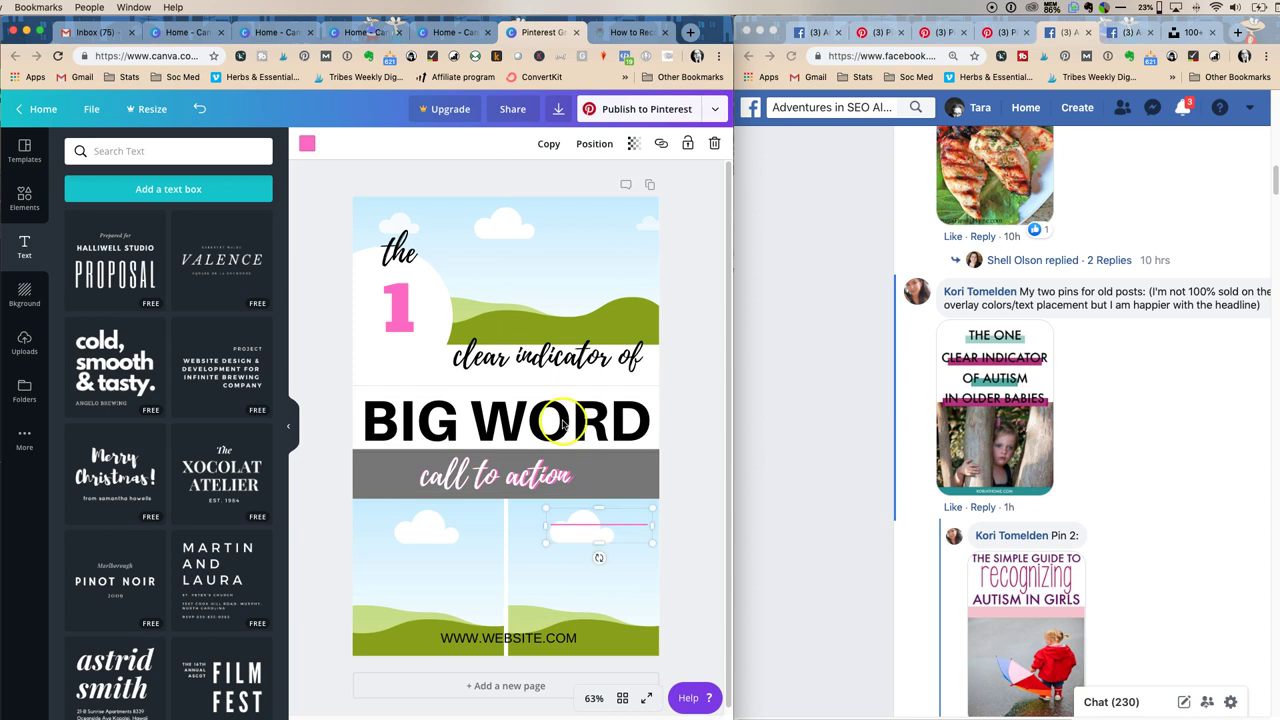
left_click(562, 362)
left_click_drag(565, 334, 563, 351)
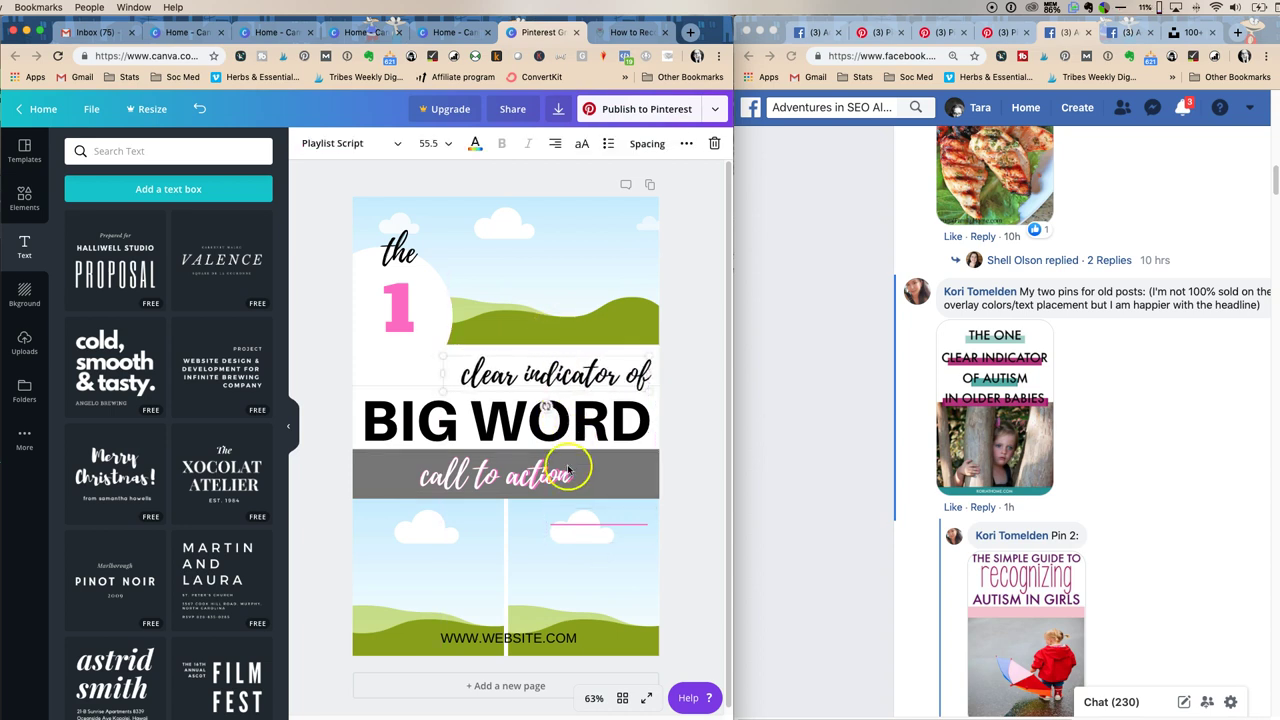
left_click(594, 527)
left_click_drag(594, 527, 560, 398)
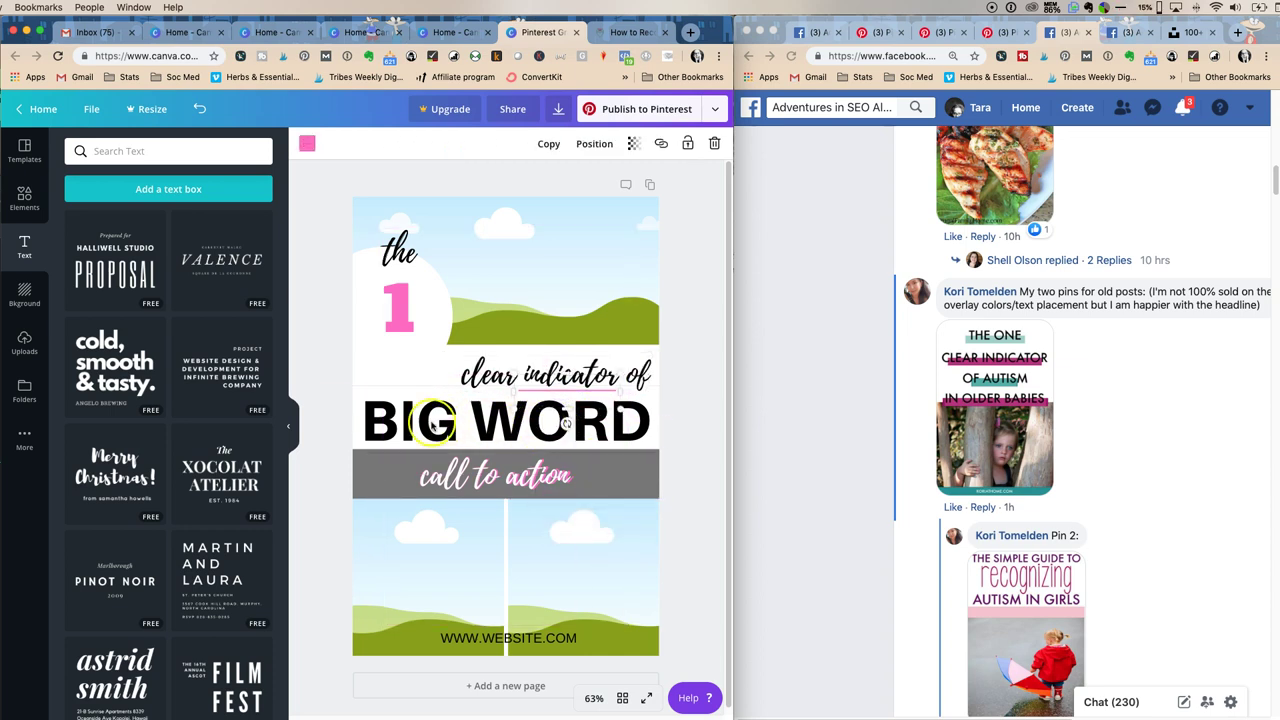
- Replace the "BIG WORD" text with "AUTISM" and enlarge it to size 121, centered across the pin
triple_click(426, 421)
type("AUTISM")
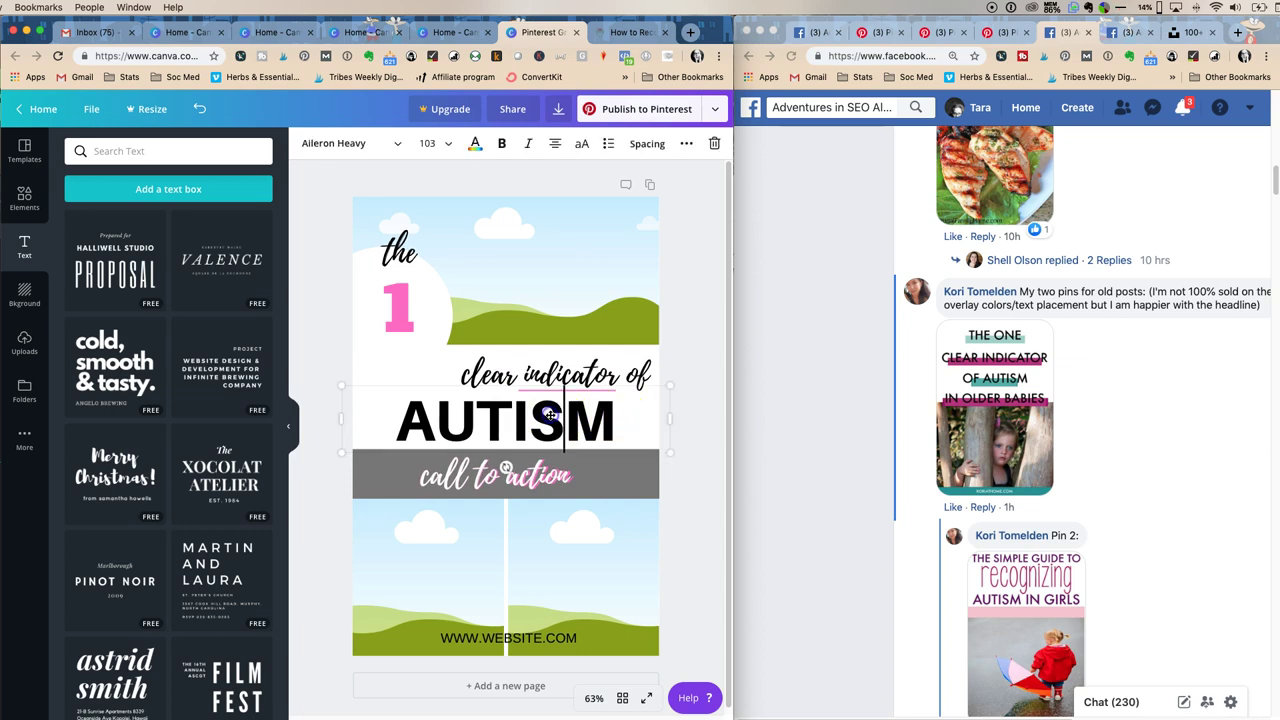
left_click_drag(620, 423, 392, 423)
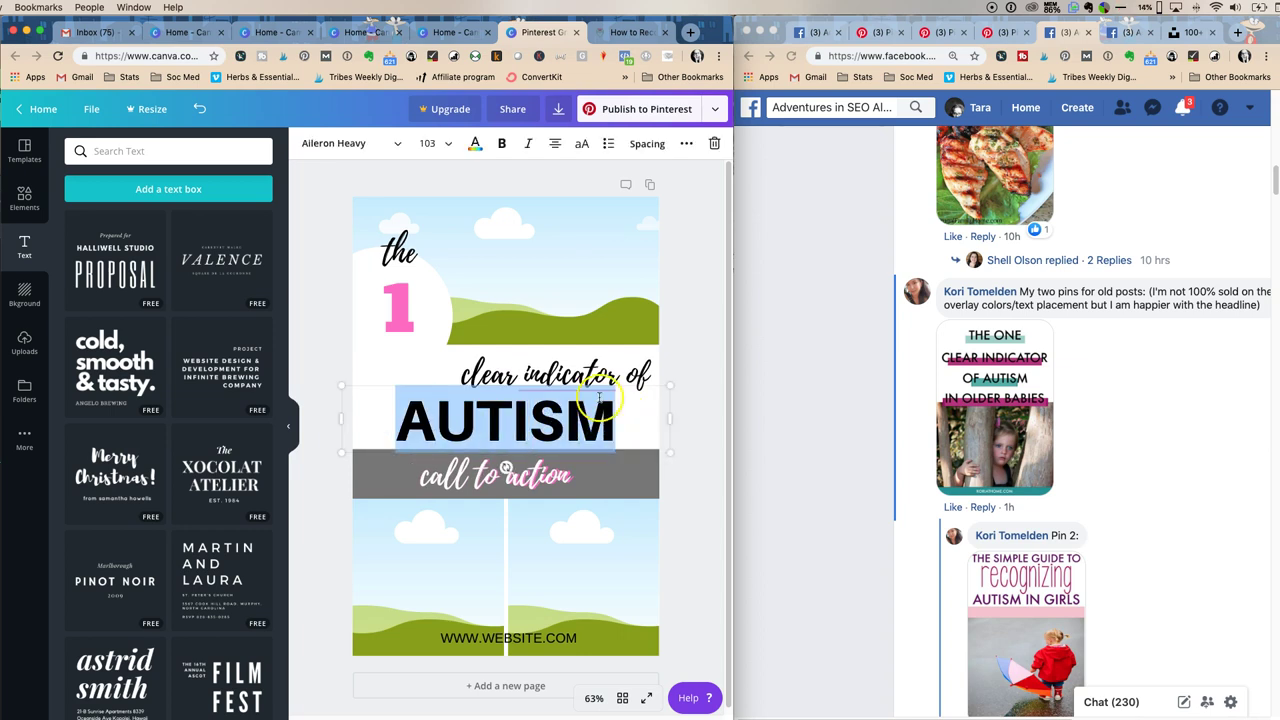
left_click_drag(675, 384, 699, 379)
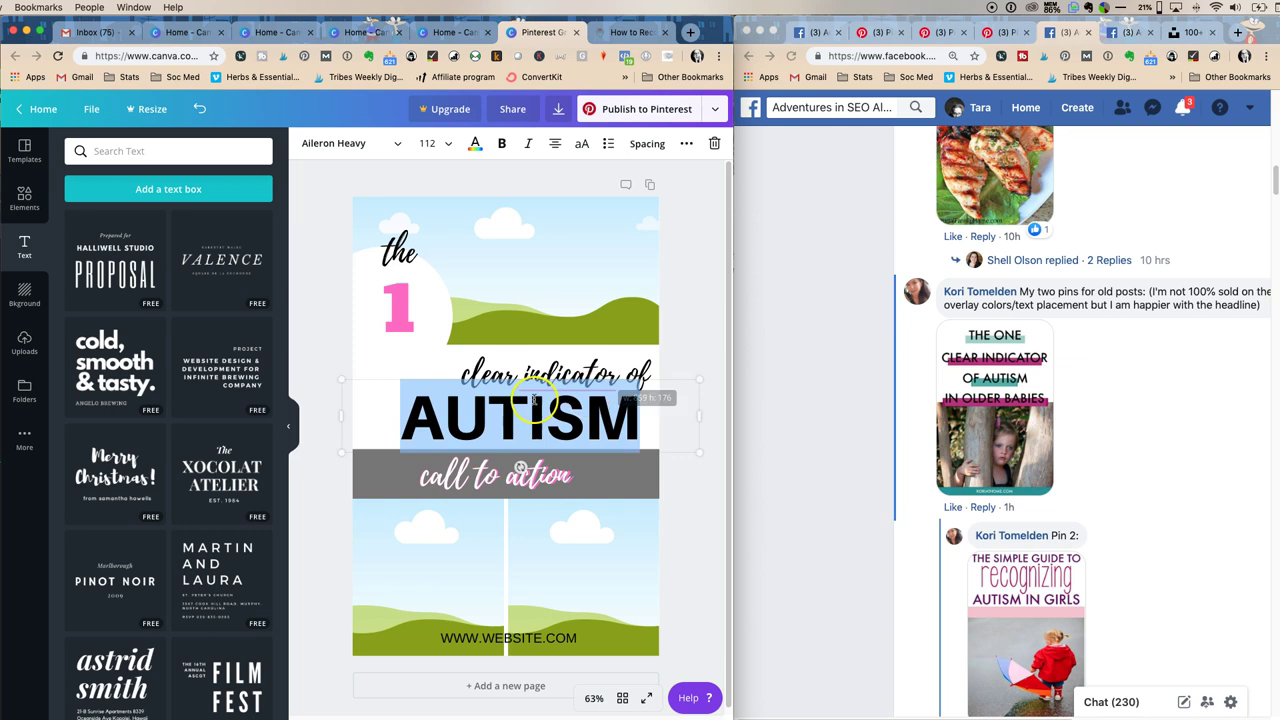
left_click(418, 393)
left_click_drag(491, 429, 471, 430)
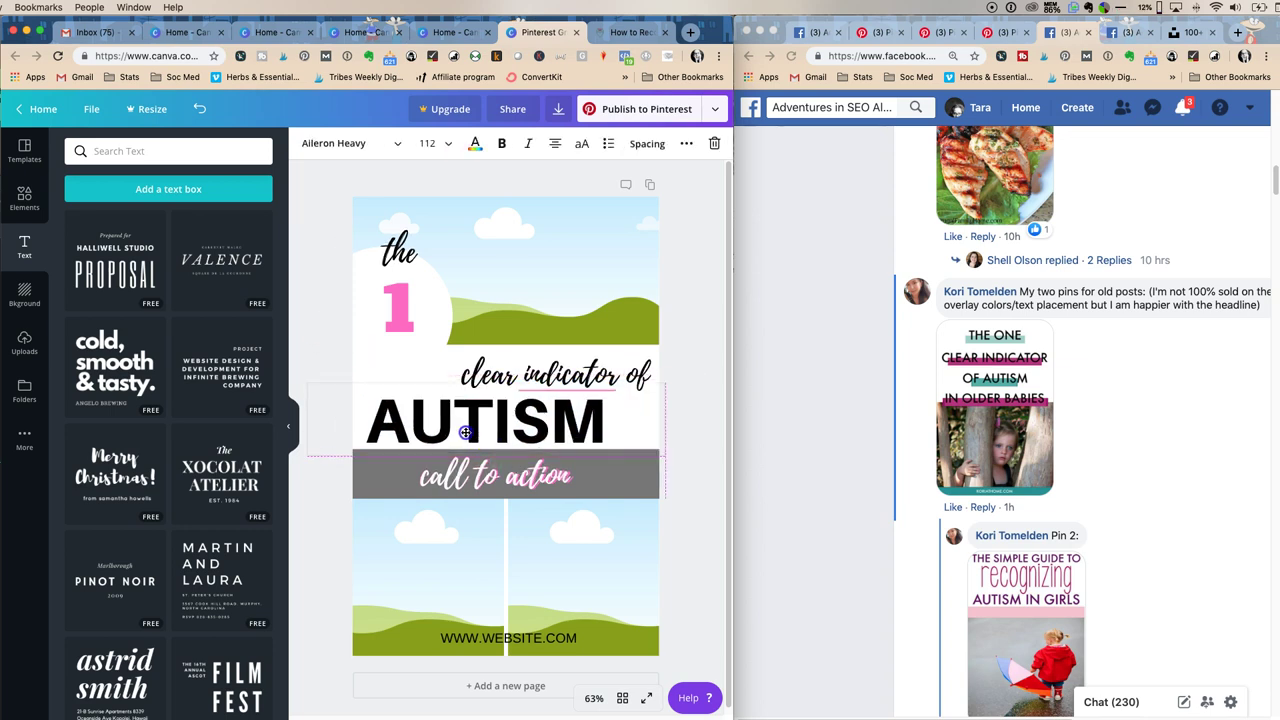
left_click(656, 444)
left_click_drag(669, 449, 697, 456)
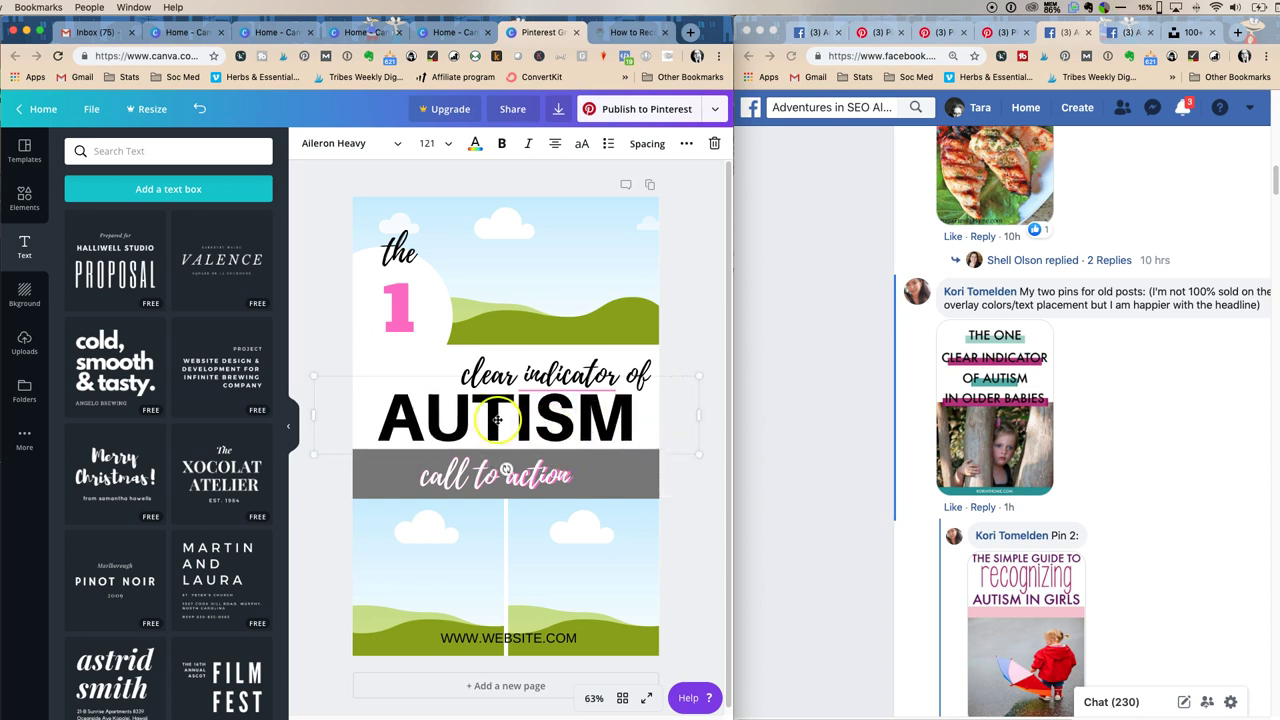
left_click(700, 314)
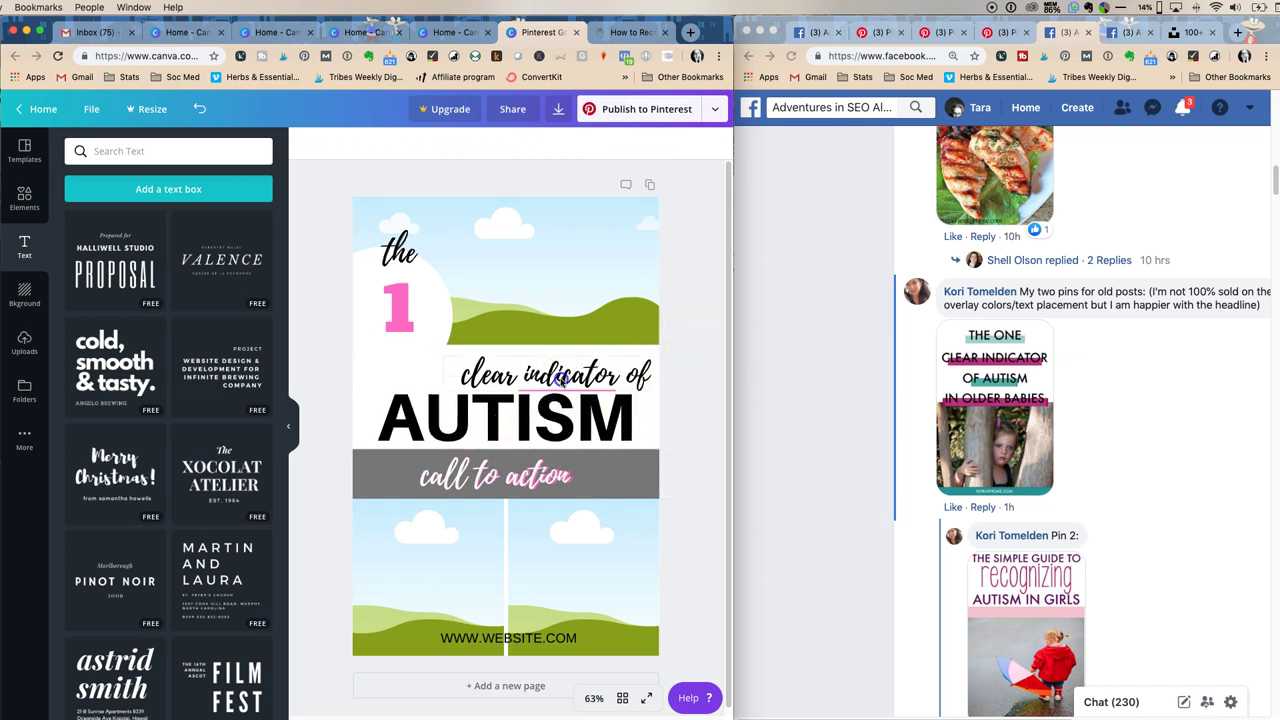
- Move the black "clear indicator of" text down over the gray bar and set the pink underline aside below it
left_click(562, 377)
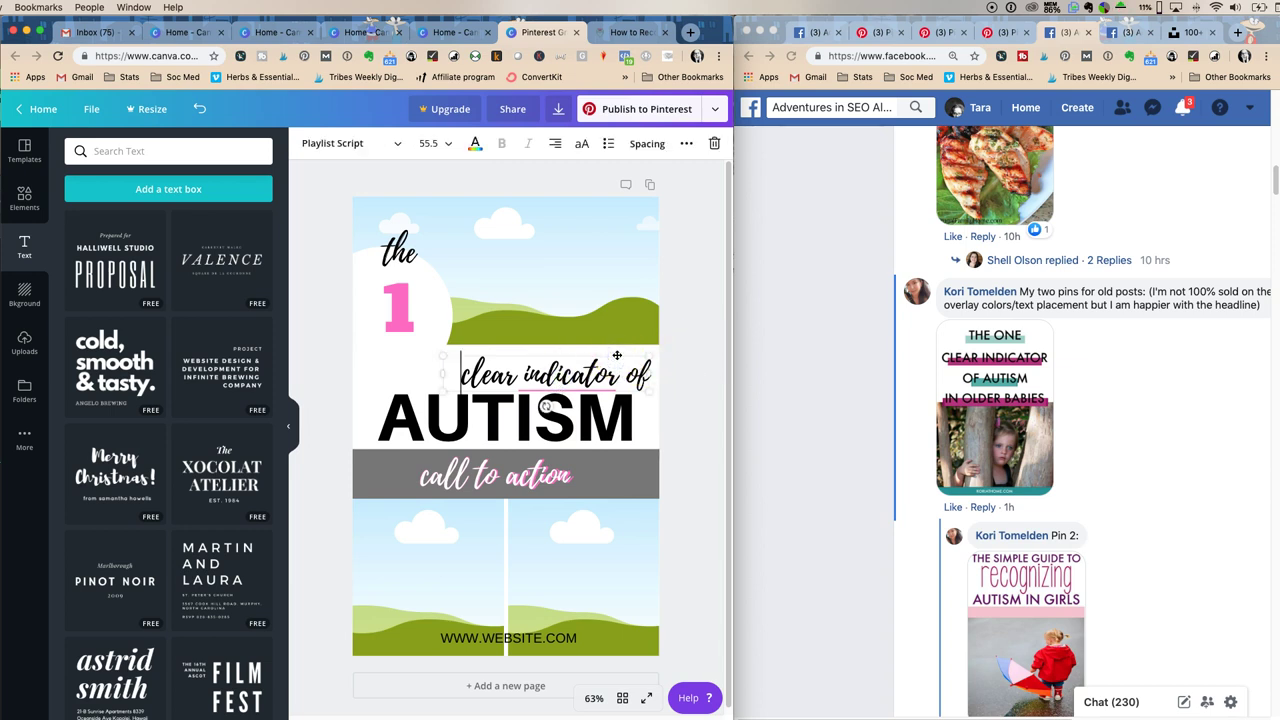
left_click_drag(598, 357, 598, 350)
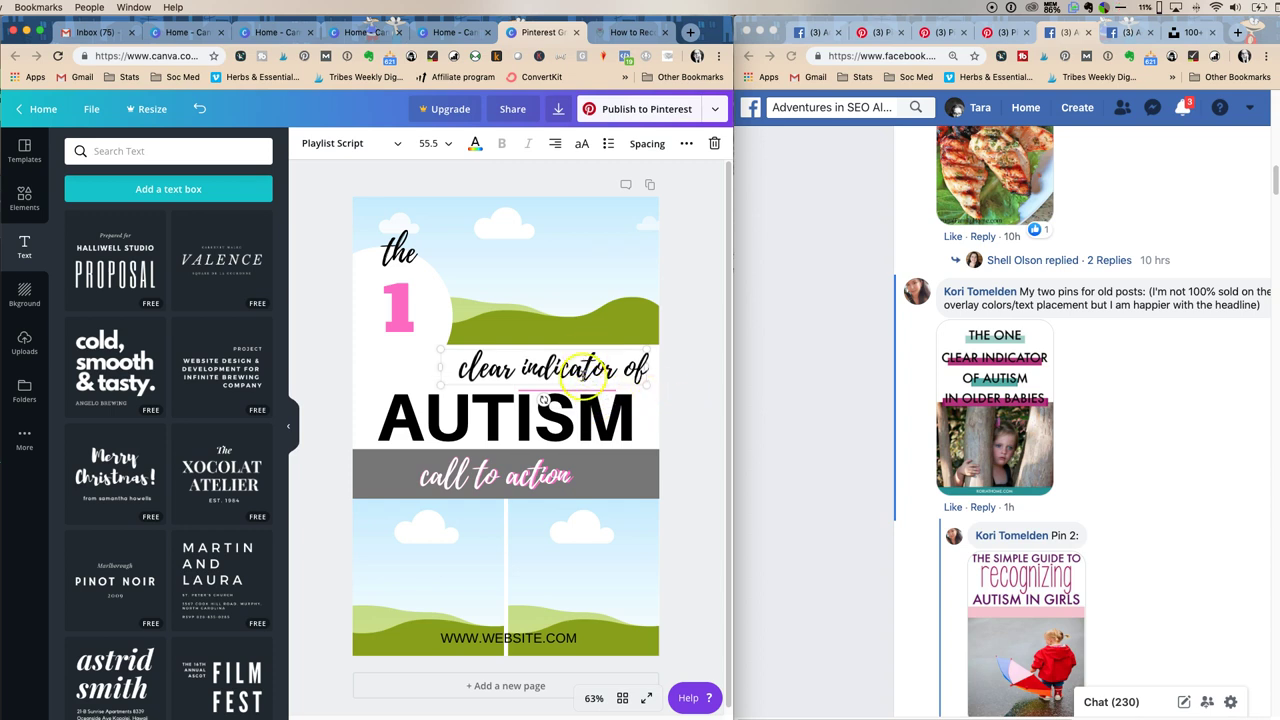
left_click_drag(628, 387, 590, 470)
left_click_drag(607, 393, 416, 510)
- Move the white "call to action" text up into the space above "AUTISM" and bring the pink underline back beneath it
left_click(522, 462)
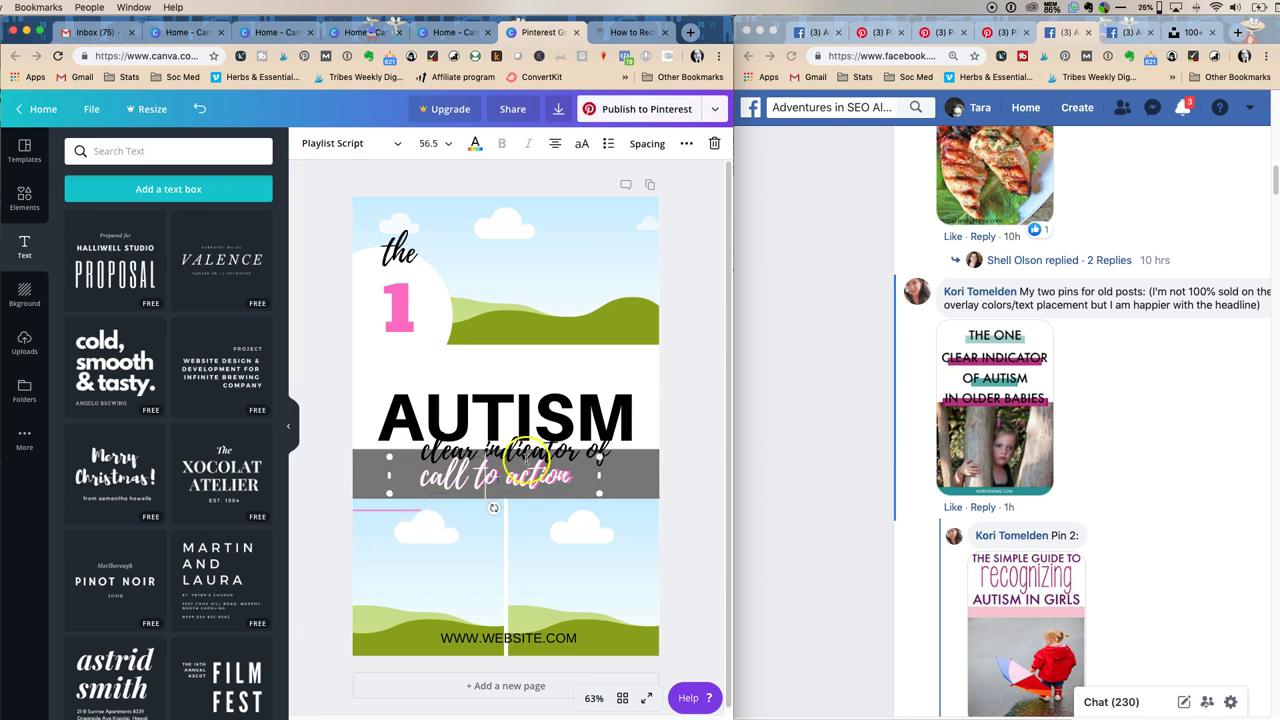
left_click_drag(587, 455, 634, 350)
left_click(381, 512)
left_click_drag(381, 511, 623, 381)
- Recolor the white "call to action" text above "AUTISM" to black
left_click(552, 357)
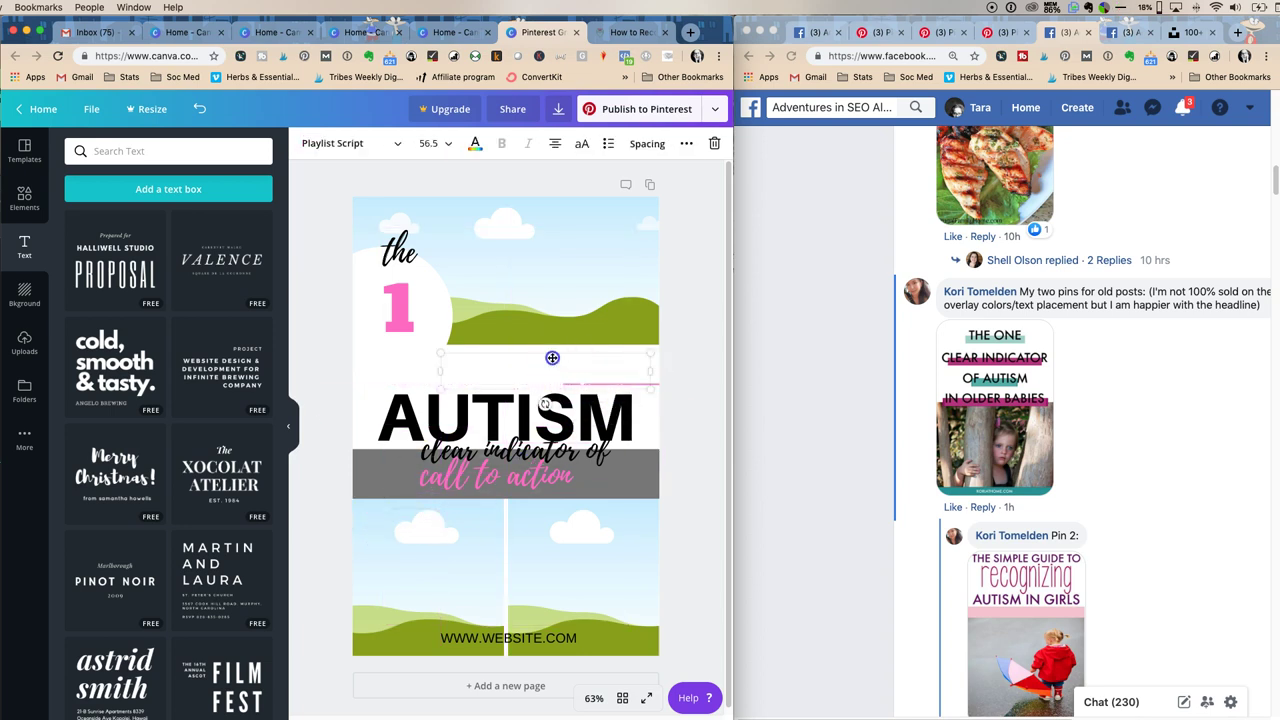
triple_click(529, 366)
left_click(475, 143)
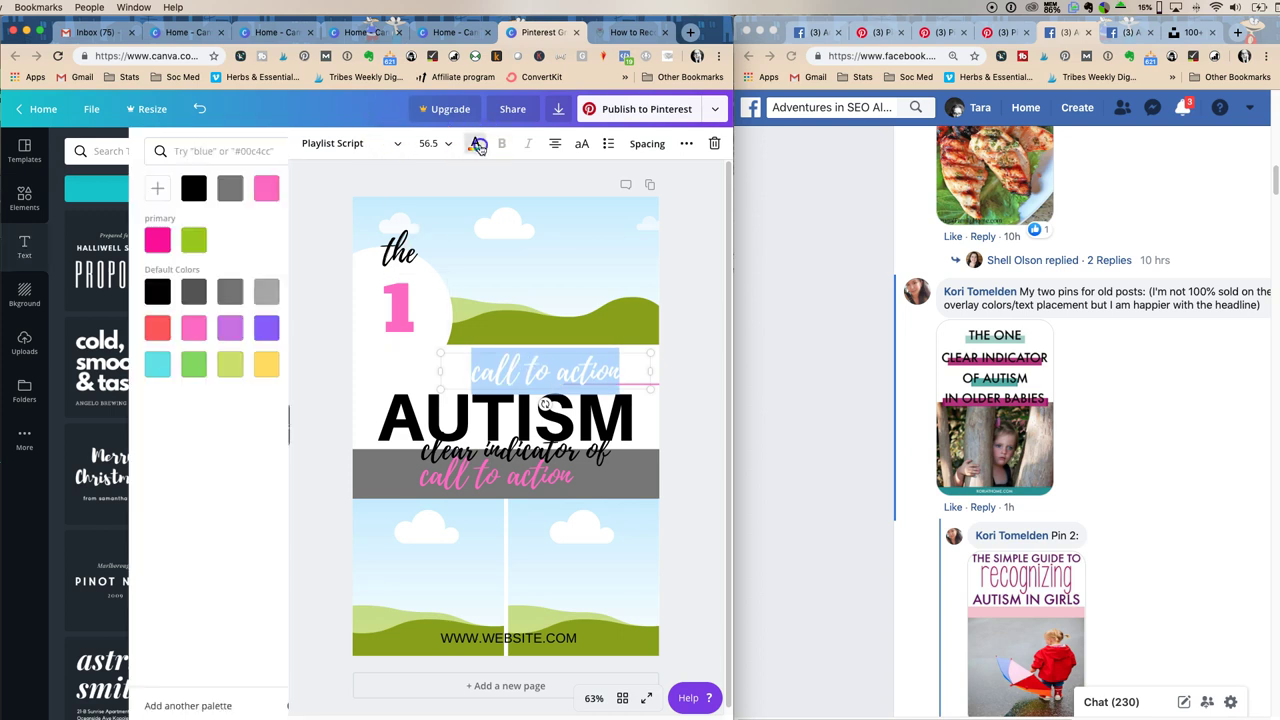
left_click(113, 188)
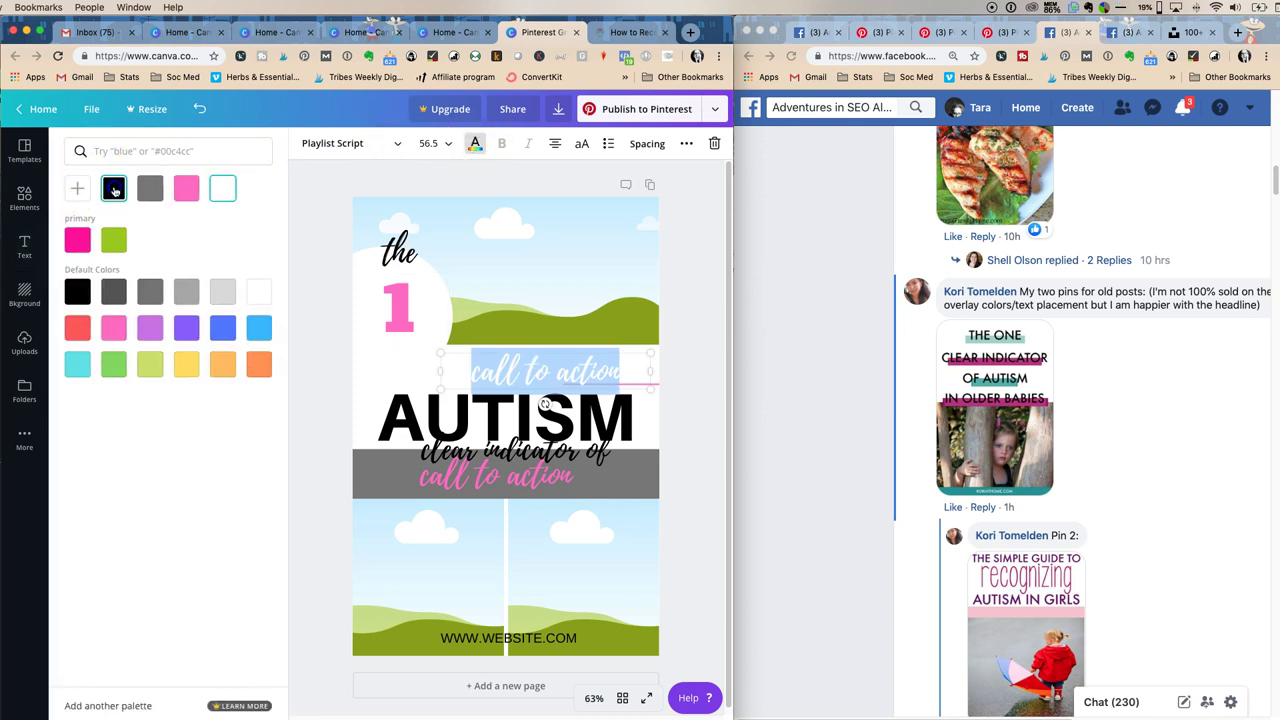
left_click(700, 347)
- Replace the black "call to action" text above "AUTISM" with "clear indicator of"
triple_click(588, 366)
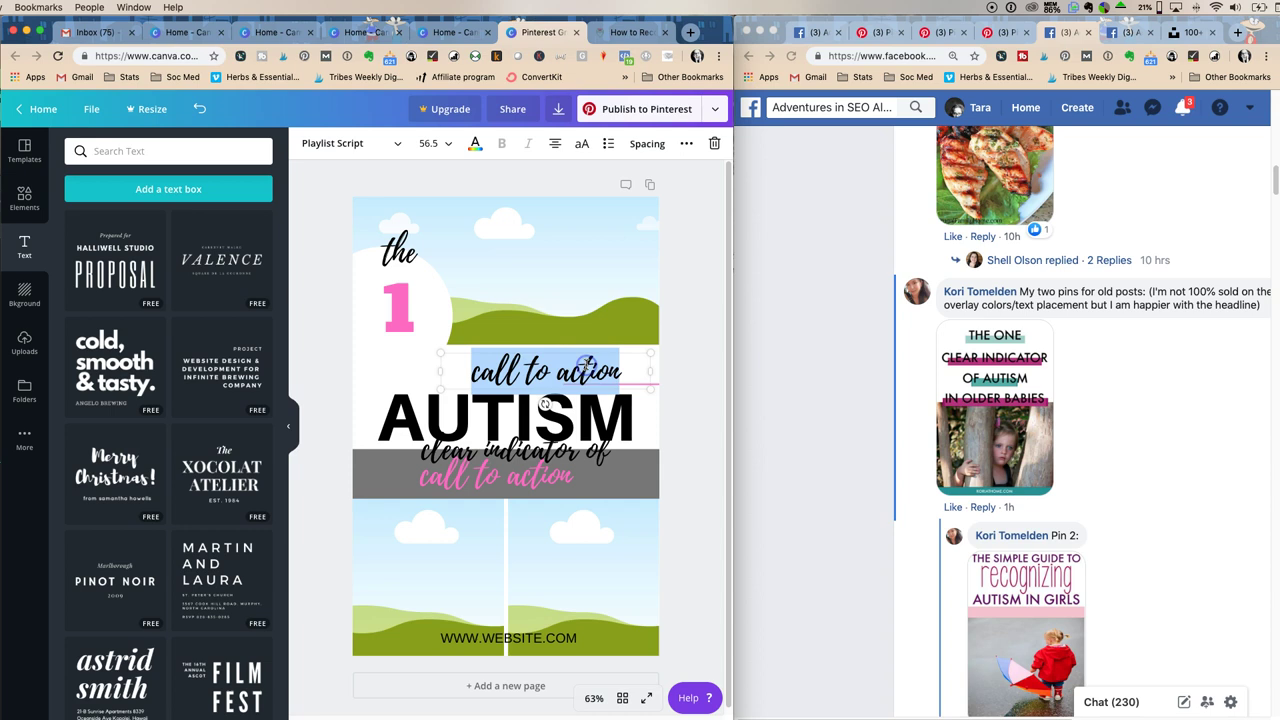
key("BackSpace")
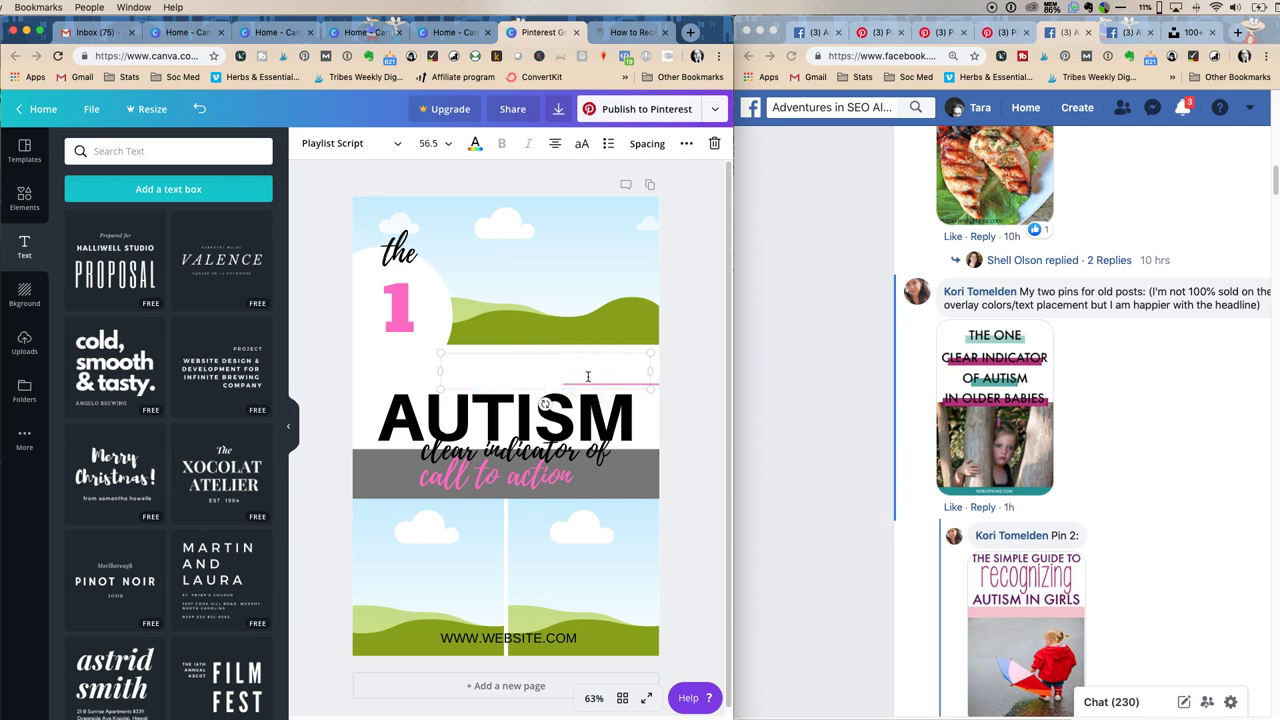
type("clear indicator of")
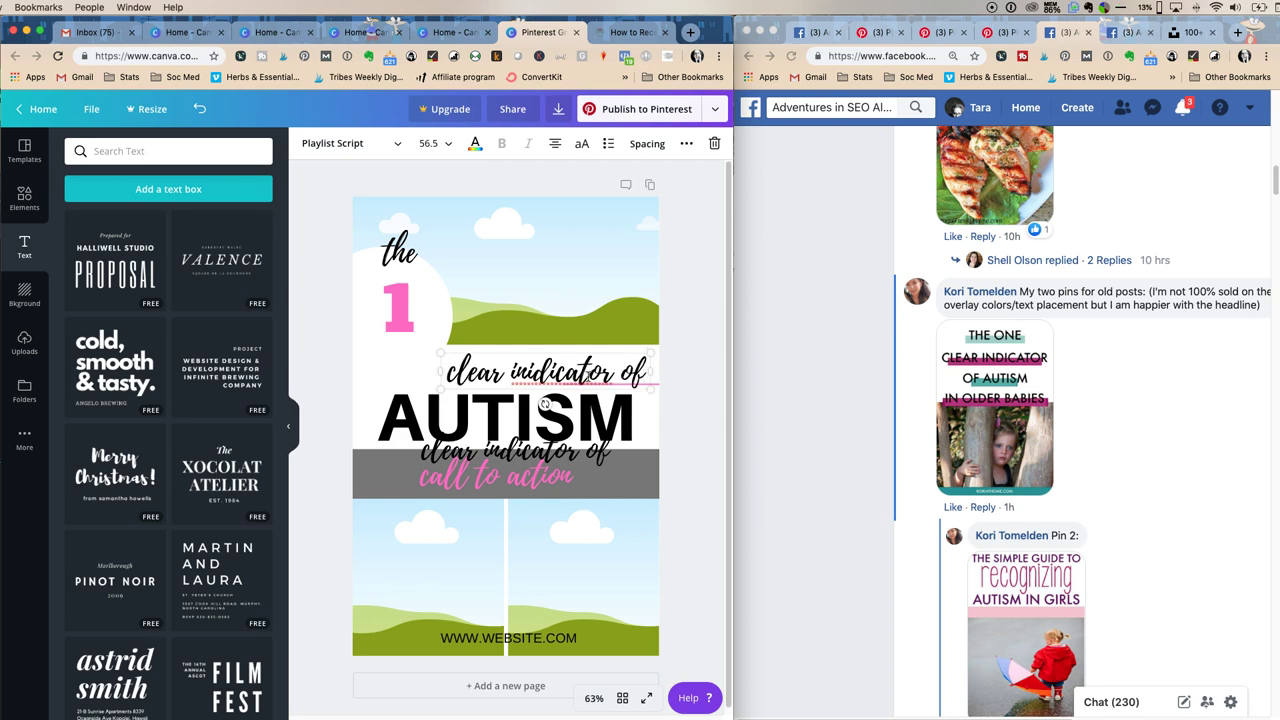
double_click(557, 367)
type("indicator")
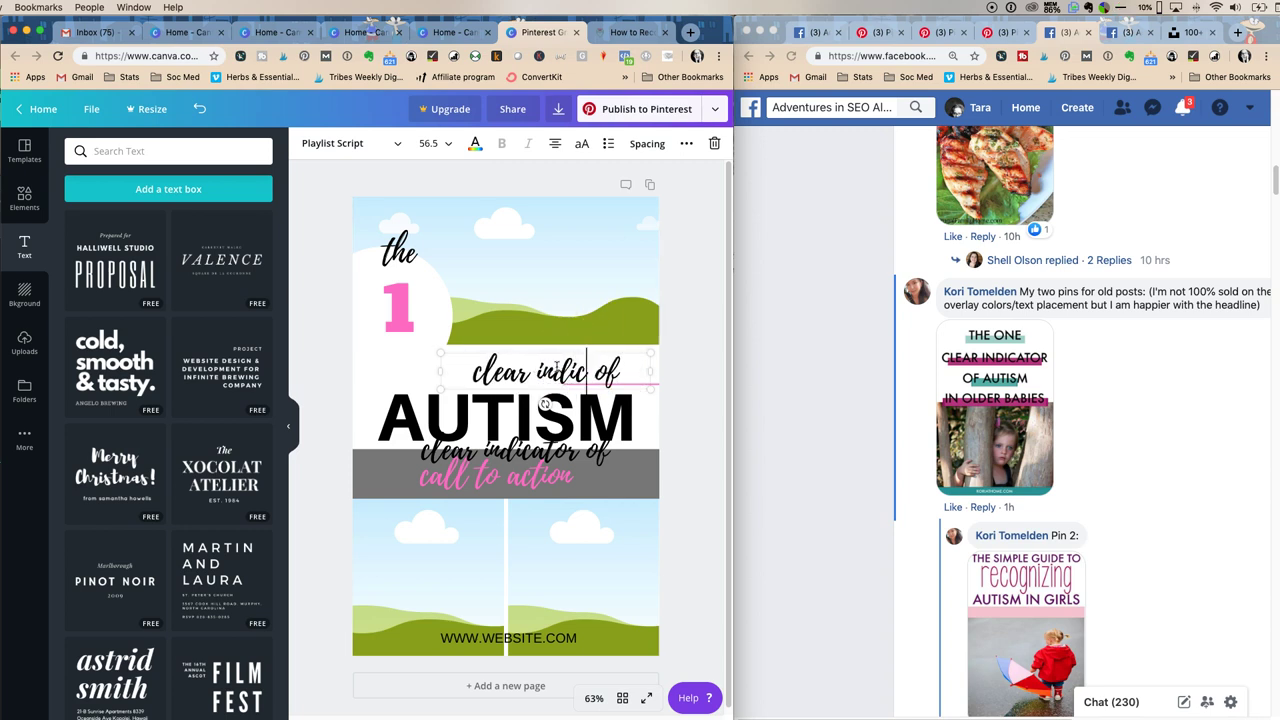
left_click(300, 302)
- Center the pink underline beneath "indicator" and delete the duplicate "clear indicator of" text overlapping the gray bar
left_click_drag(658, 385, 604, 384)
left_click(571, 464)
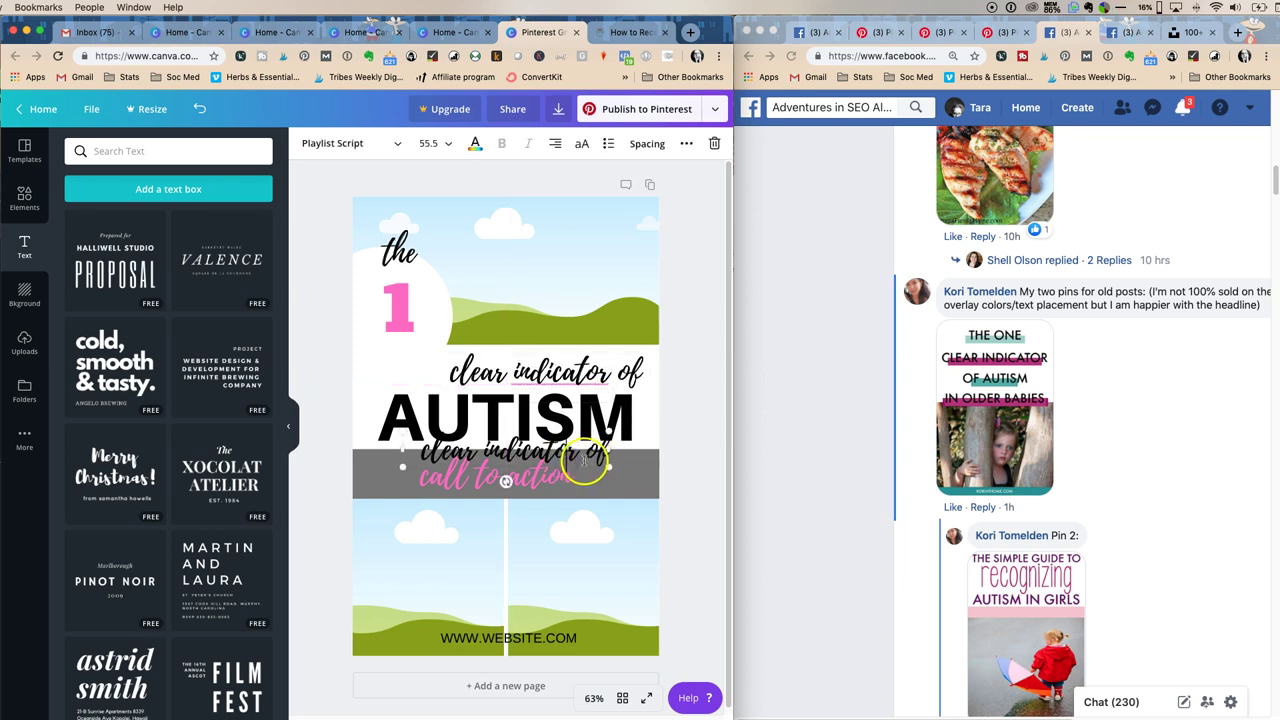
left_click(714, 143)
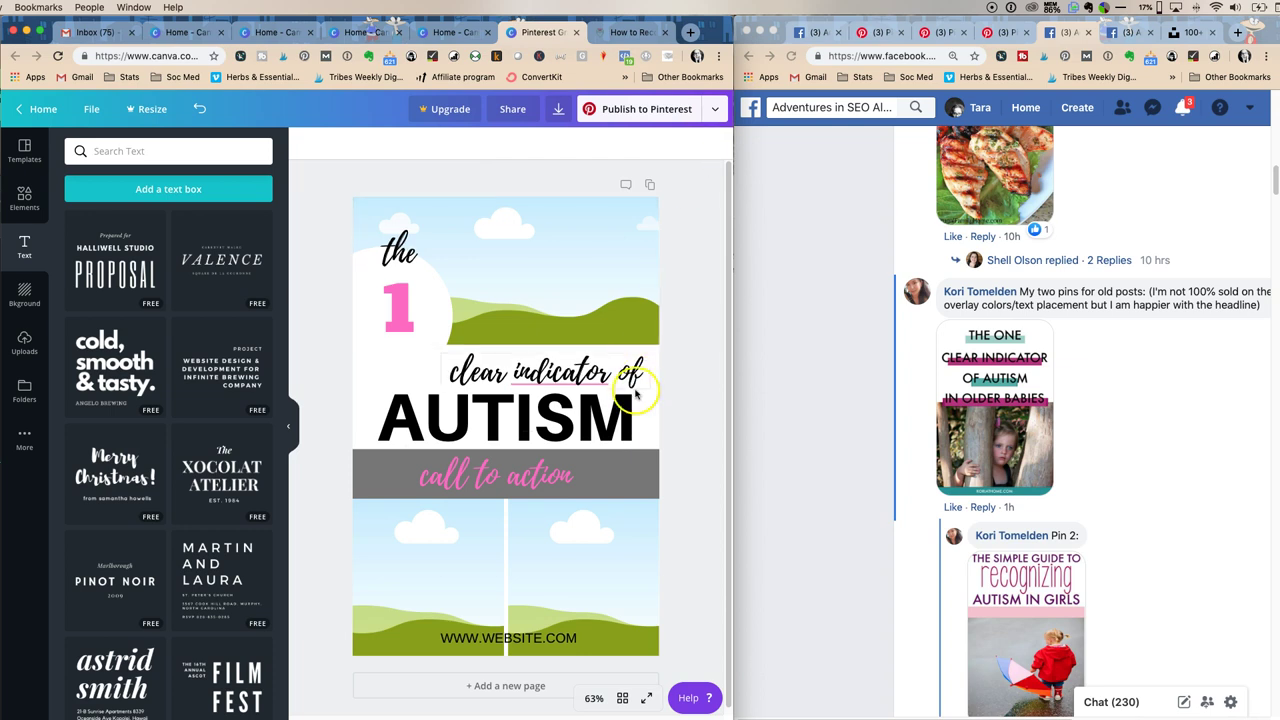
left_click(547, 383)
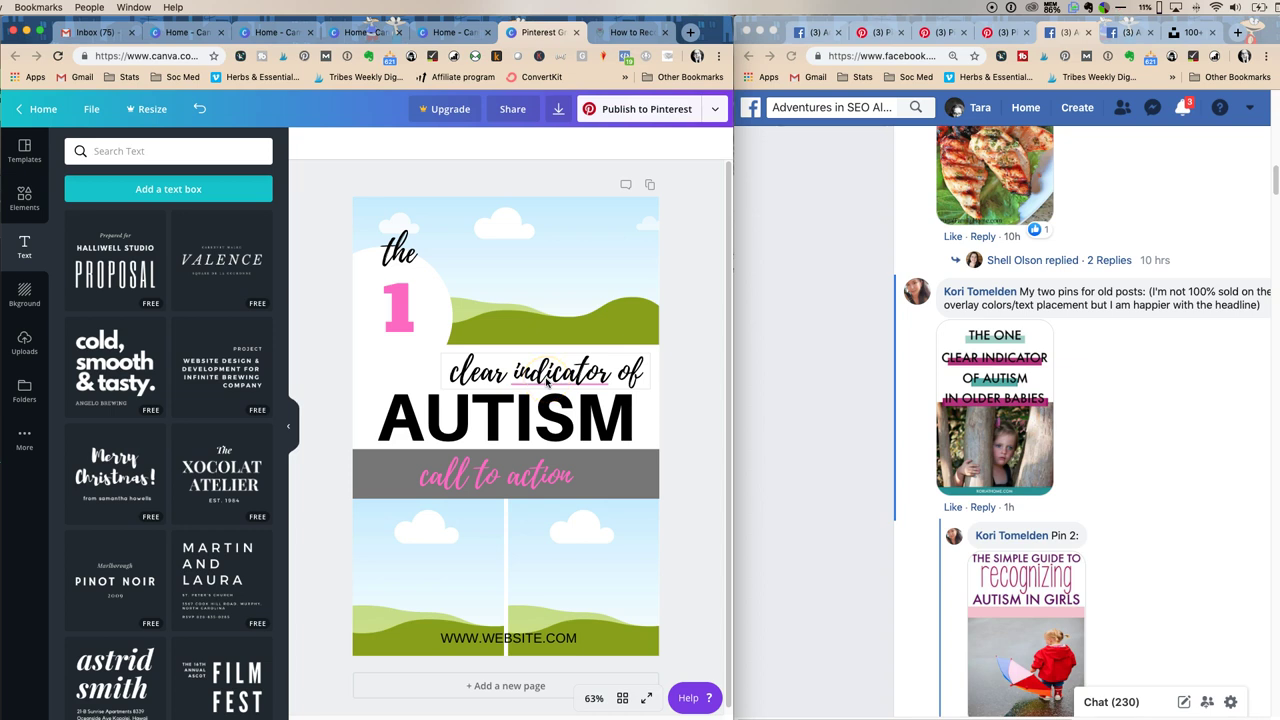
left_click(686, 391)
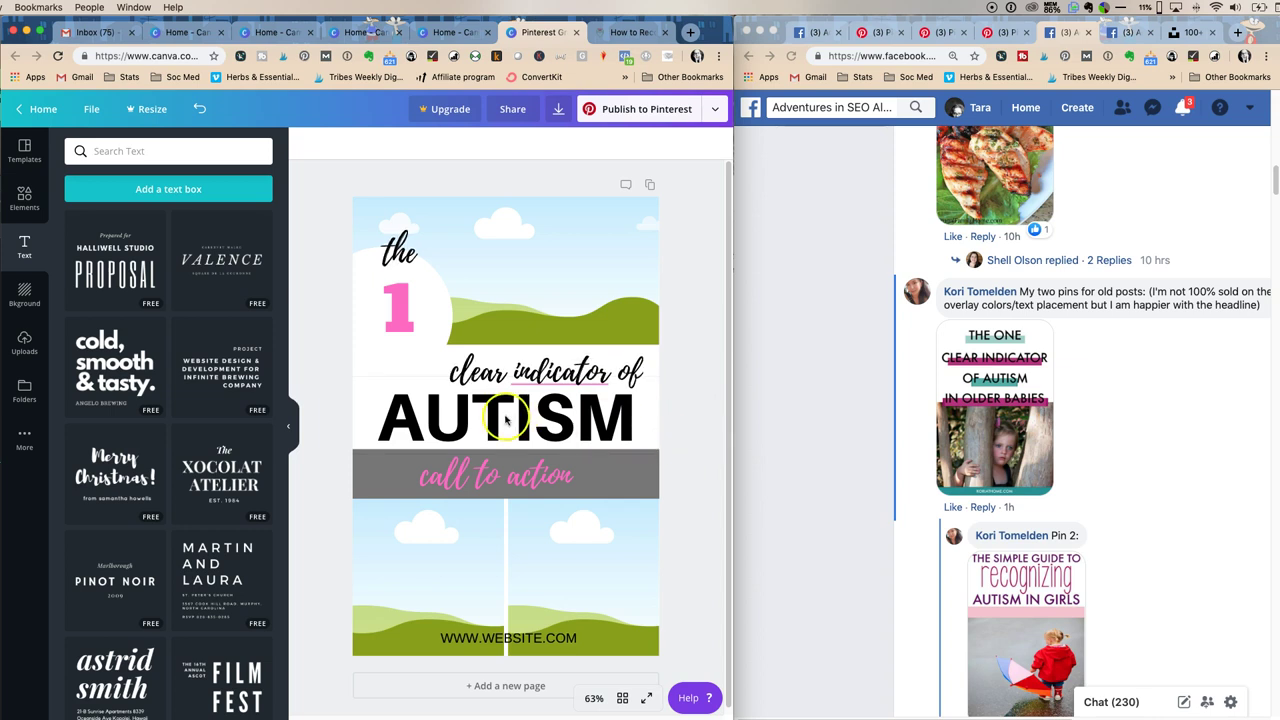
- Replace the pink "call to action" text on the gray bar with "in older babies"
left_click(486, 476)
left_click(486, 476)
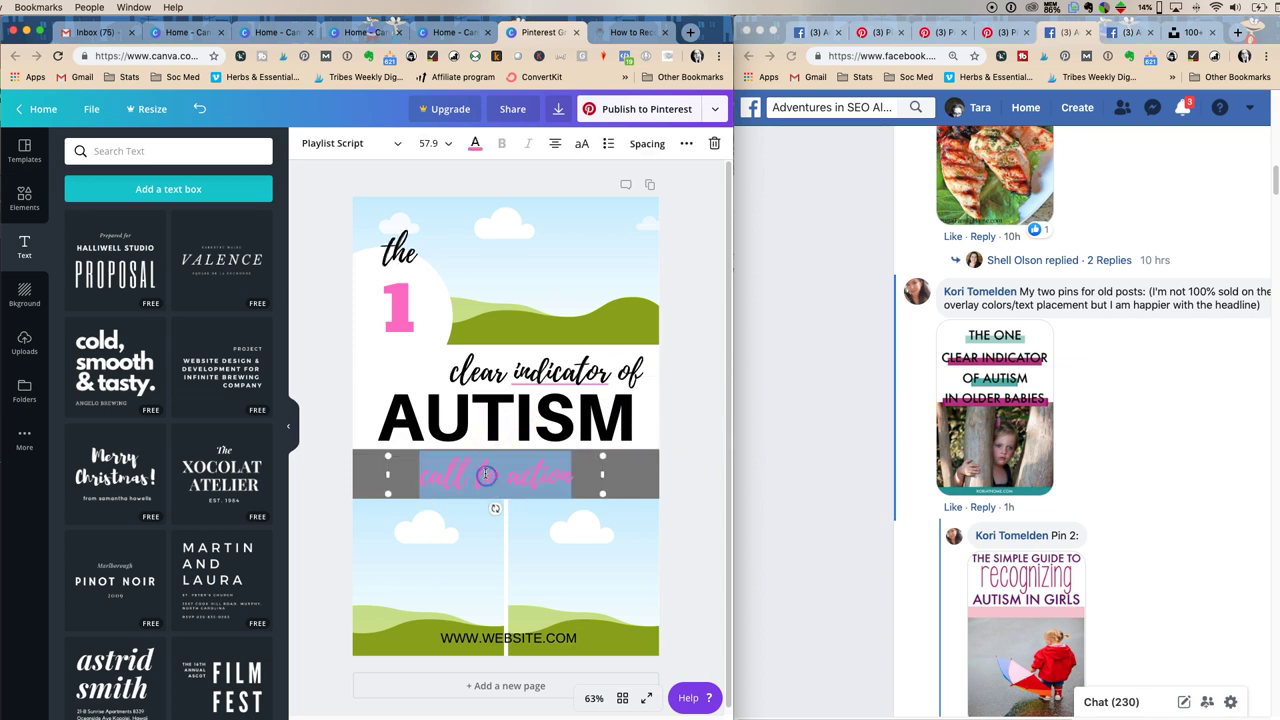
type("in older")
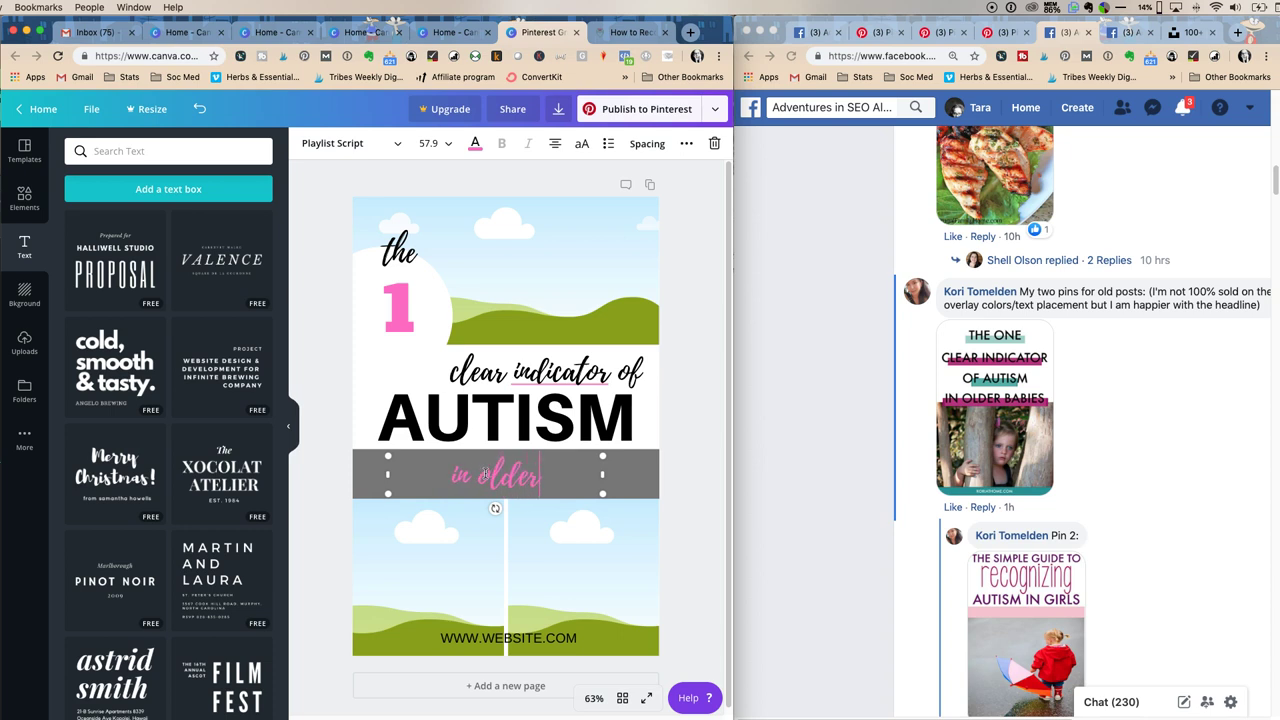
type(" babies")
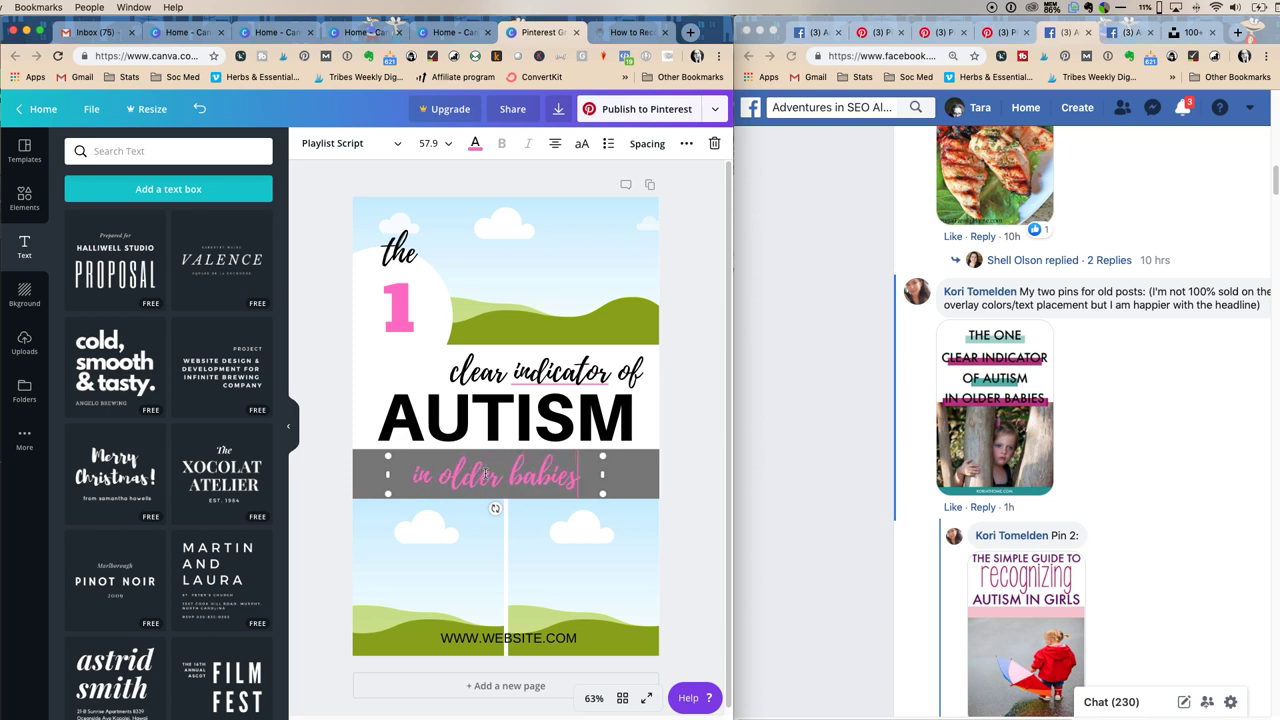
left_click(700, 442)
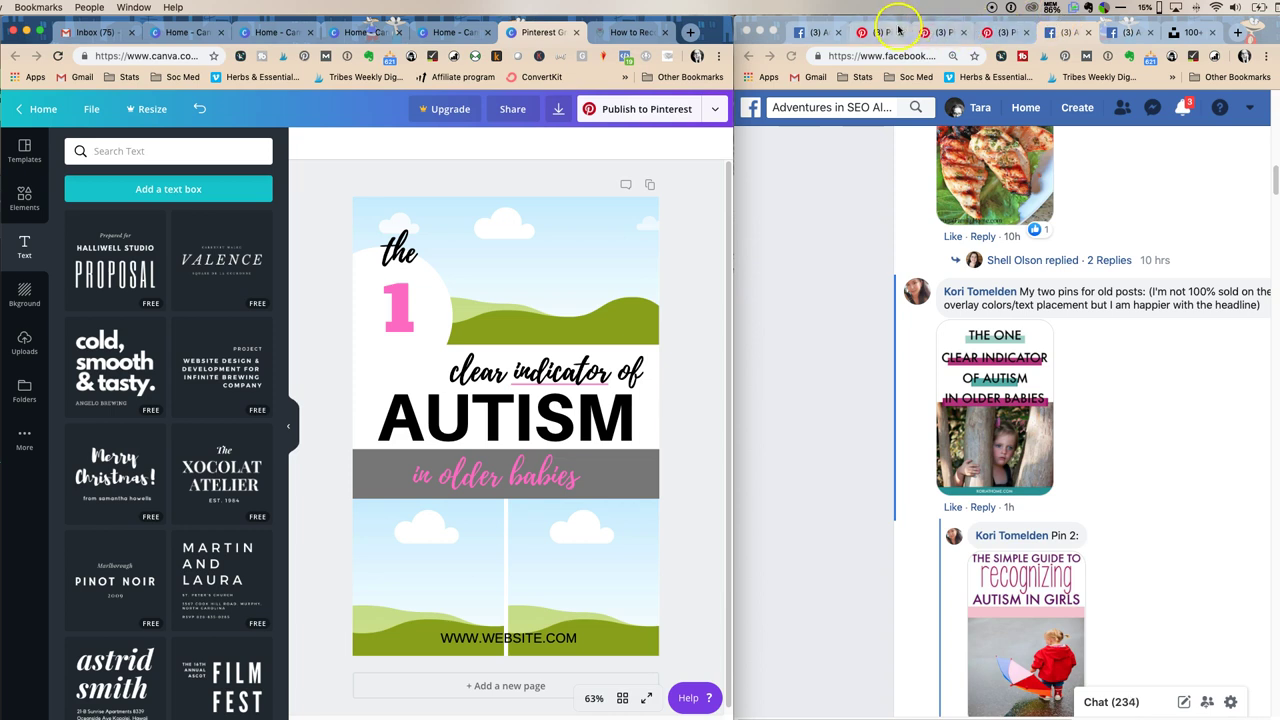
- Bring up the blog post "How to Recognize Signs of Autism in Toddlers" to examine the site's branding
left_click(622, 38)
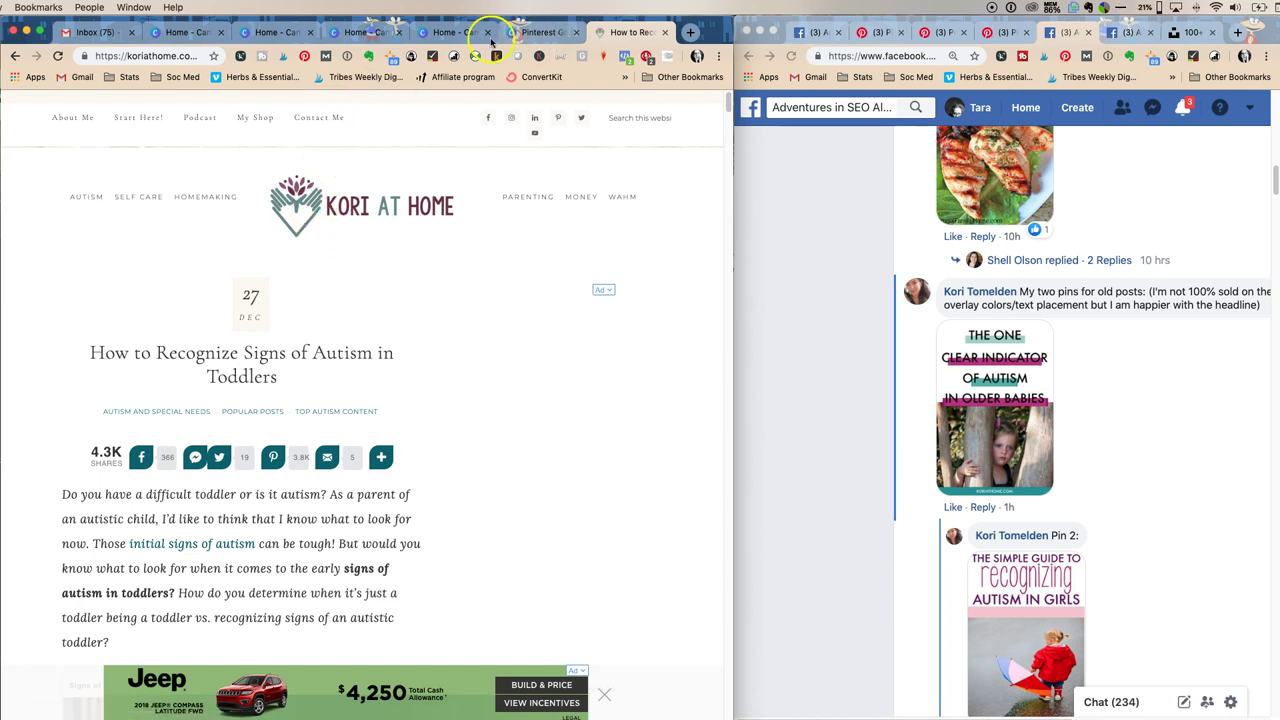
- Return to the autism pin design and recolor the large number "1" a custom dark plum
left_click(452, 36)
left_click(366, 36)
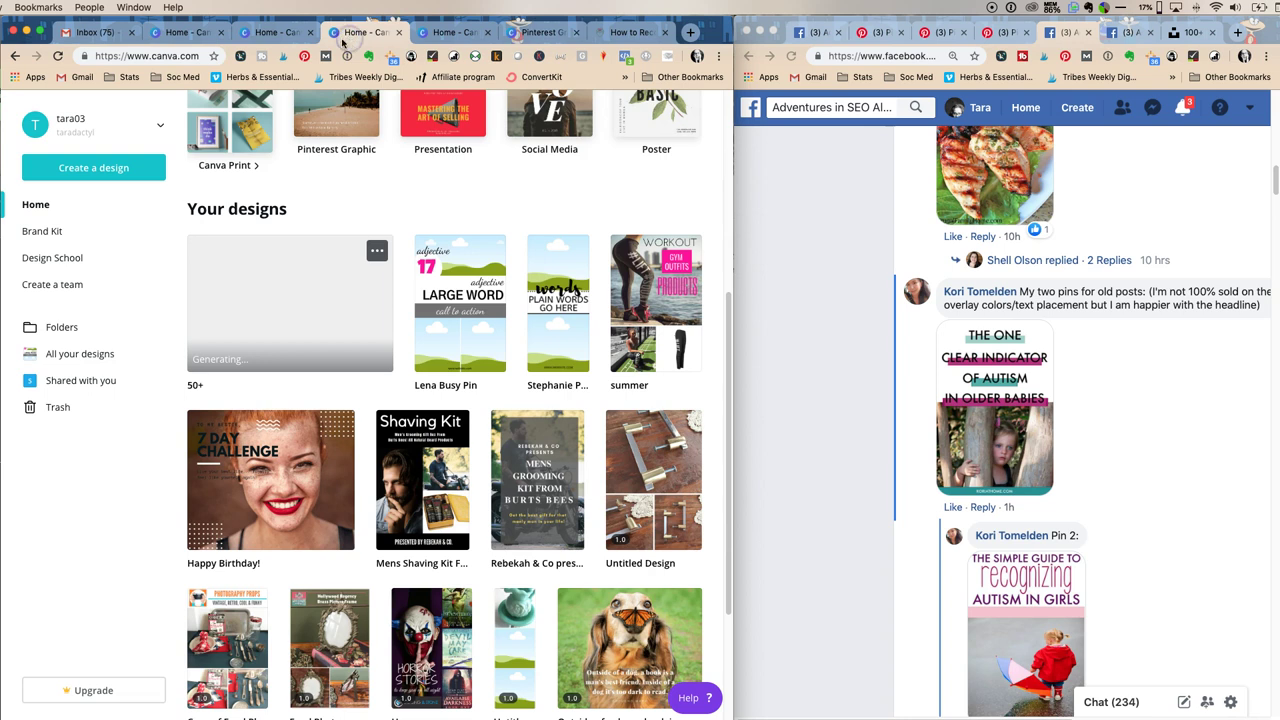
left_click(275, 33)
left_click(186, 36)
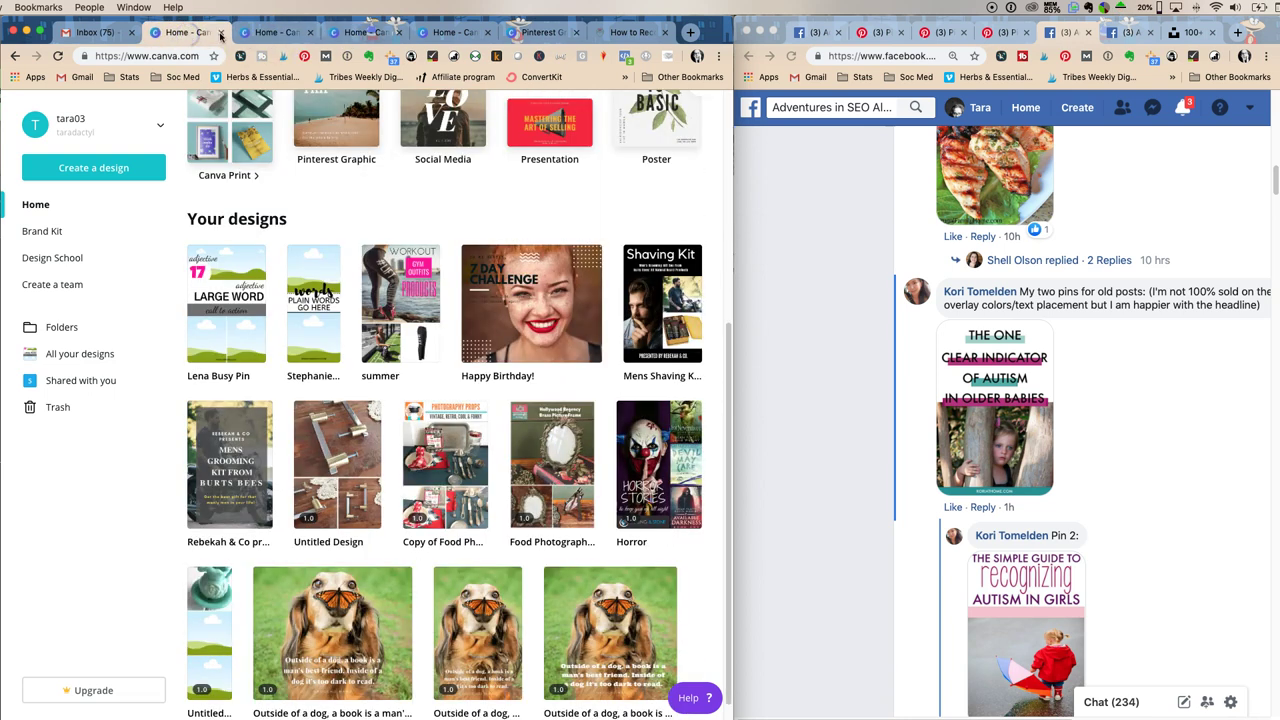
left_click(530, 32)
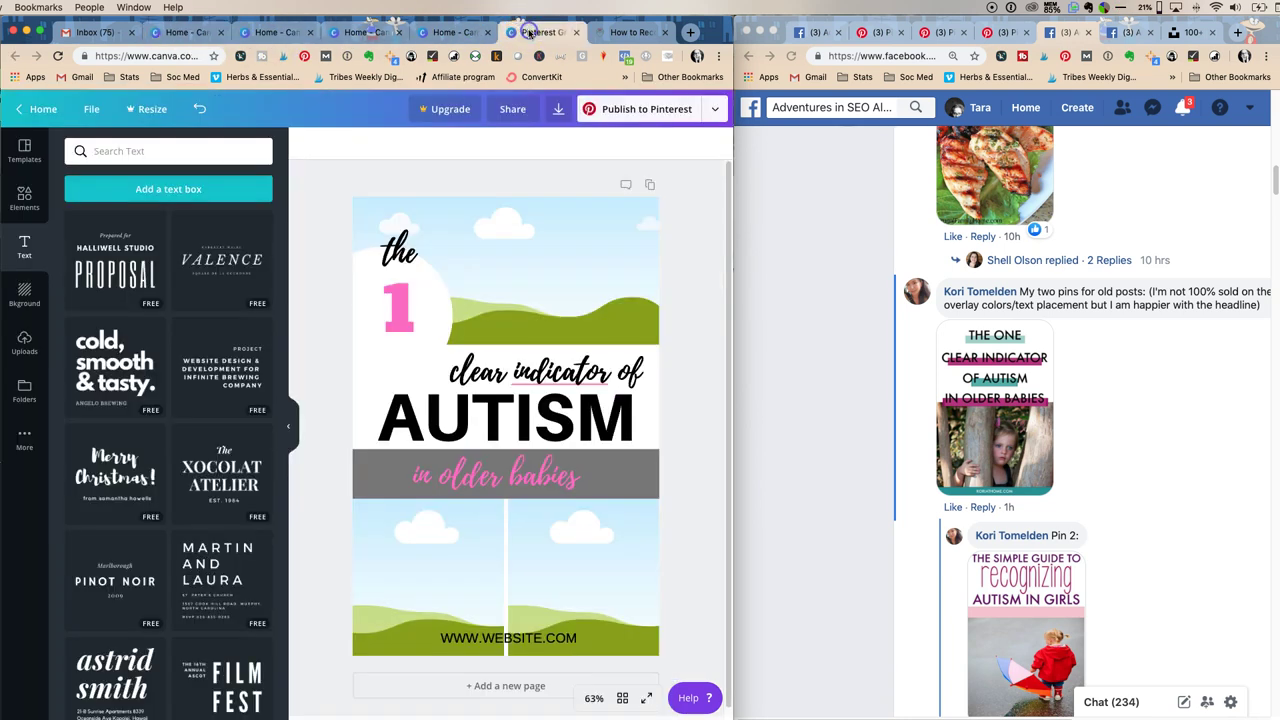
double_click(400, 311)
double_click(400, 313)
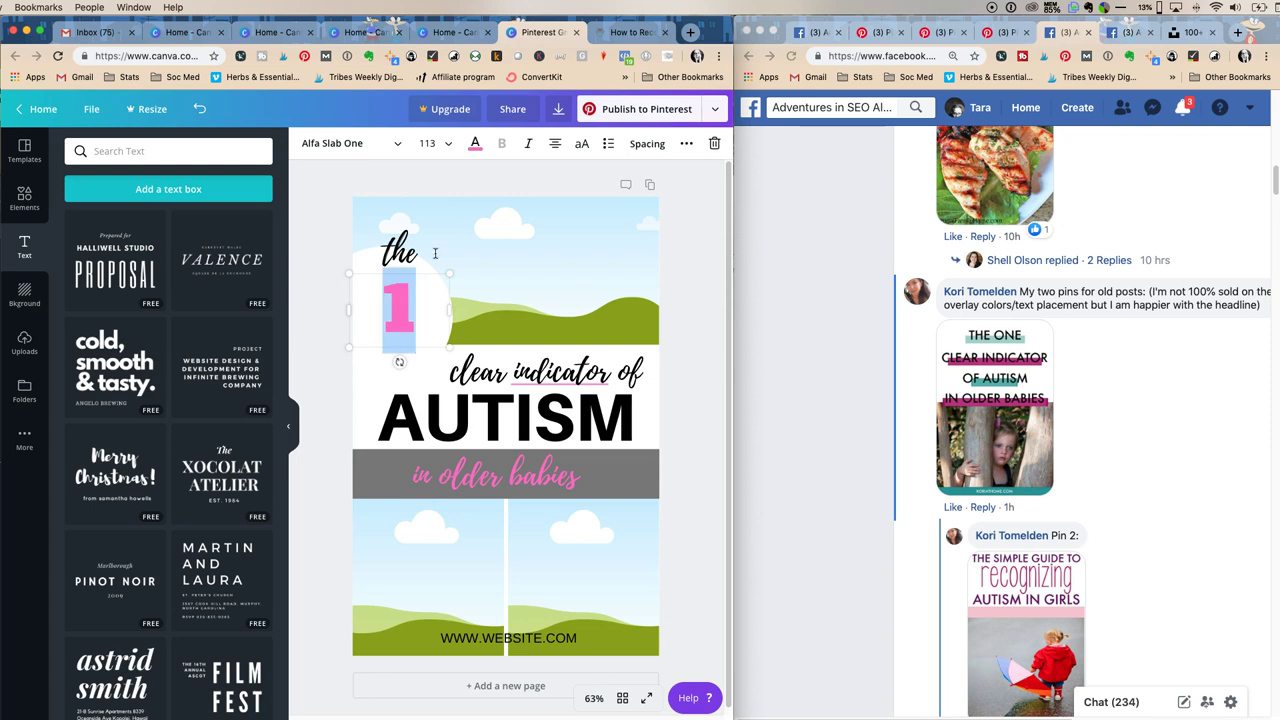
left_click(475, 143)
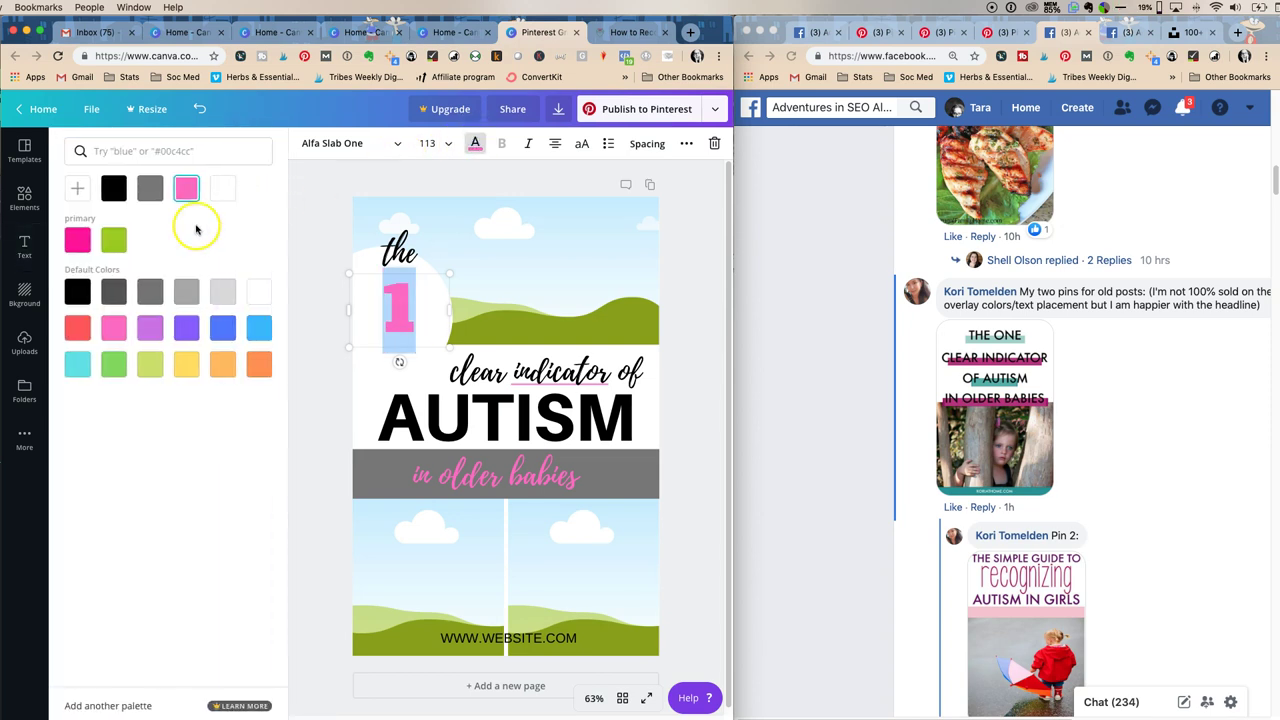
left_click(77, 188)
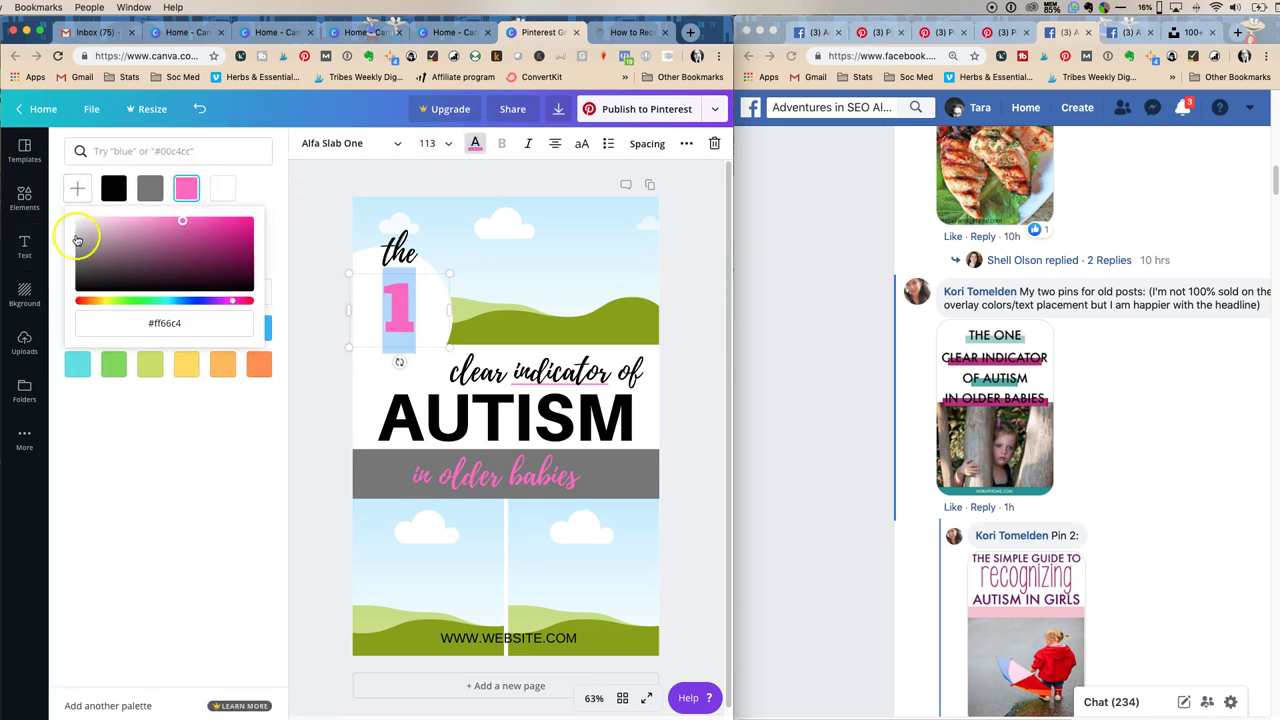
left_click(212, 255)
left_click(223, 463)
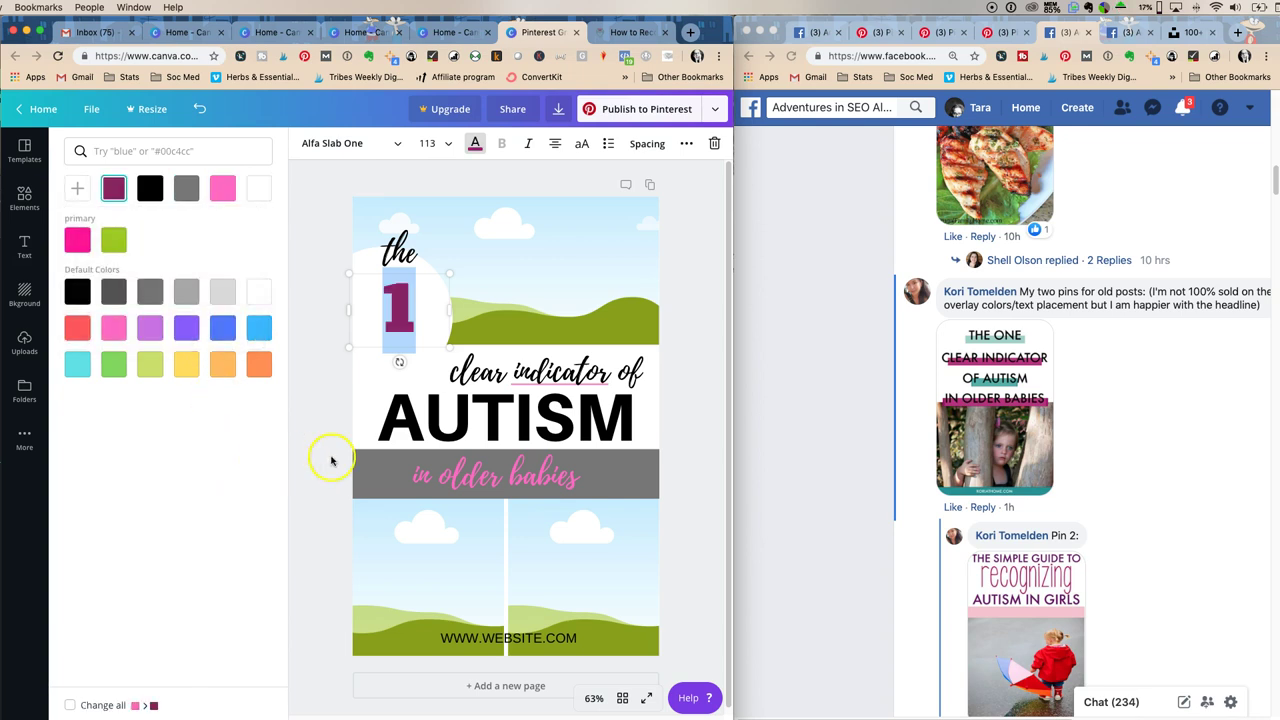
- Recolor the "in older babies" text on the gray bar the same dark plum as the number "1"
left_click(443, 473)
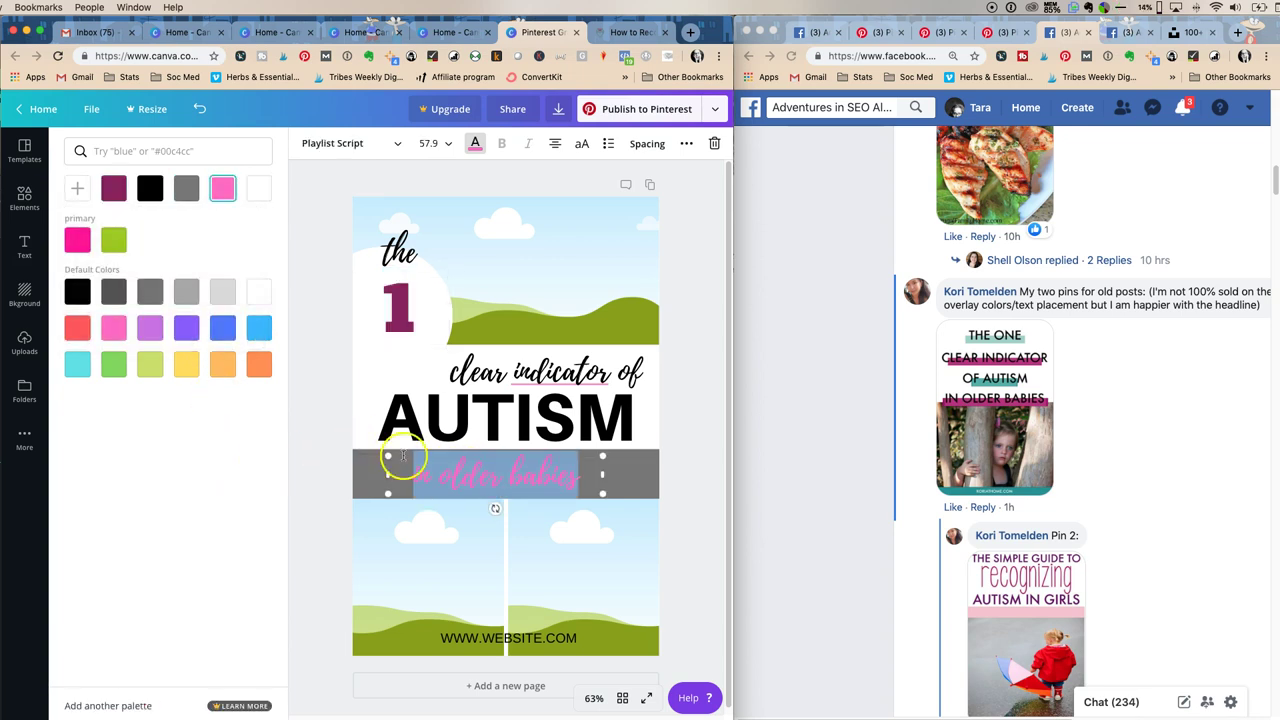
left_click(125, 200)
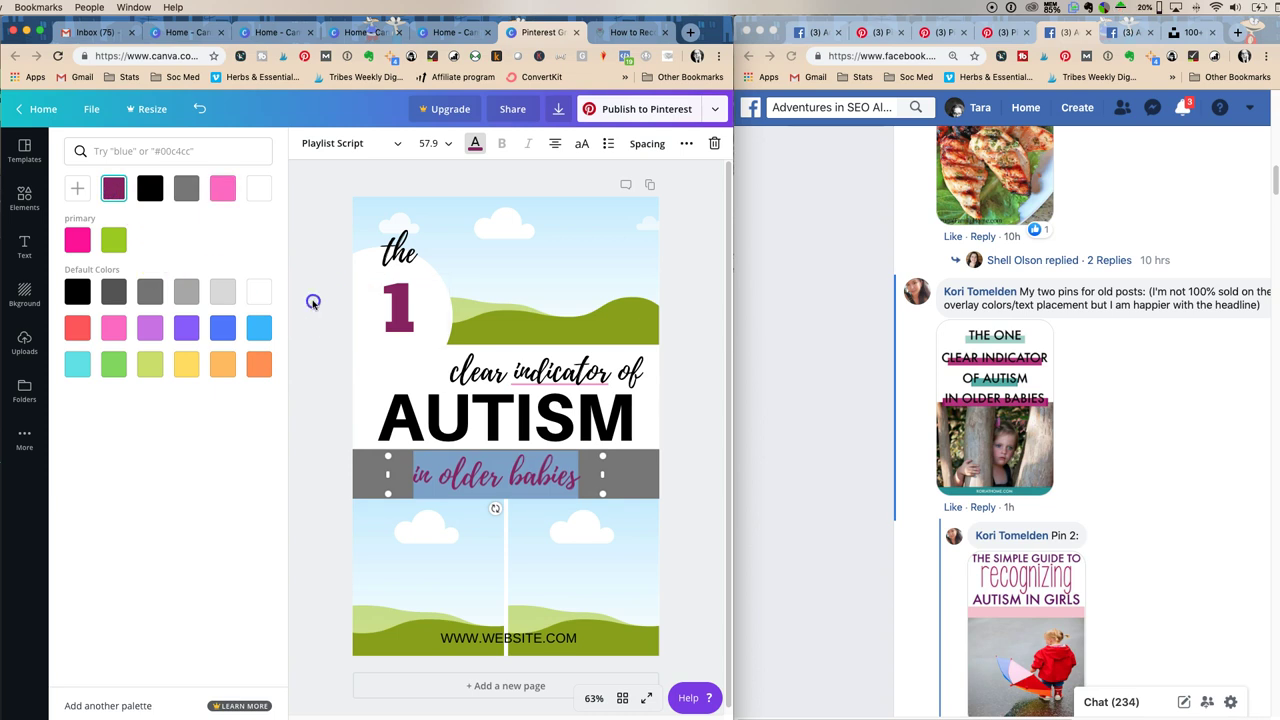
left_click(312, 303)
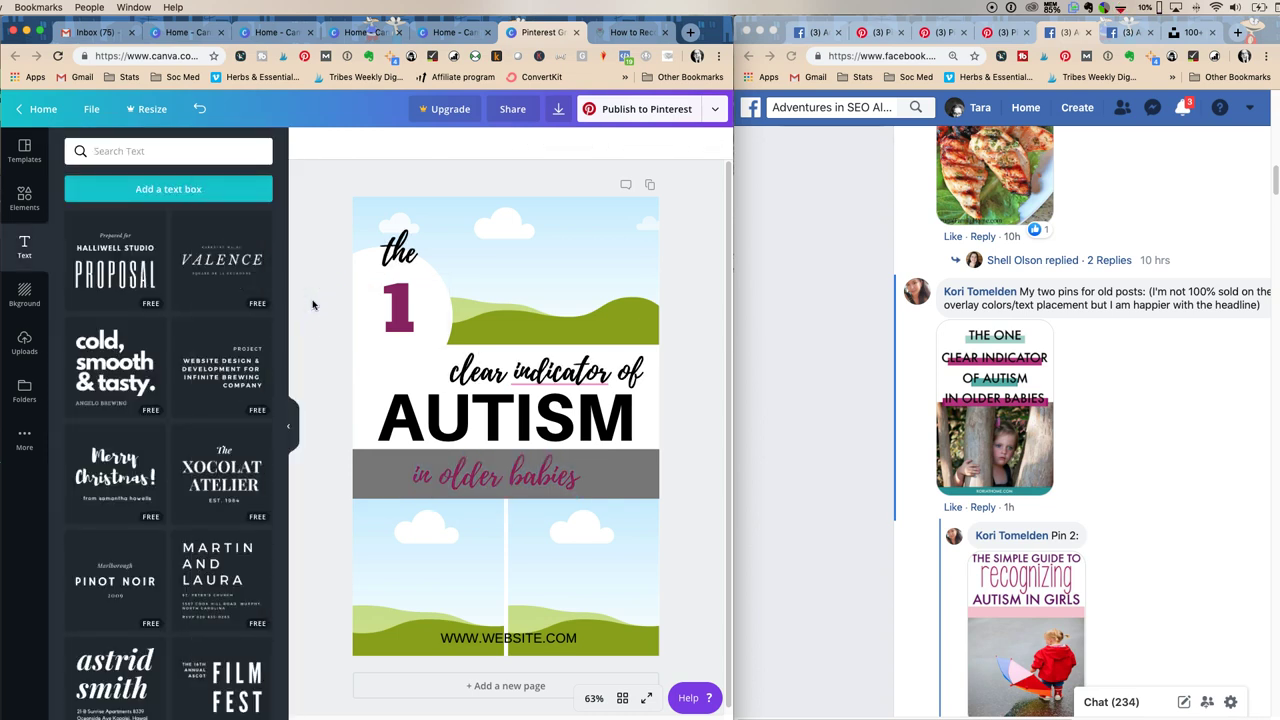
left_click(388, 250)
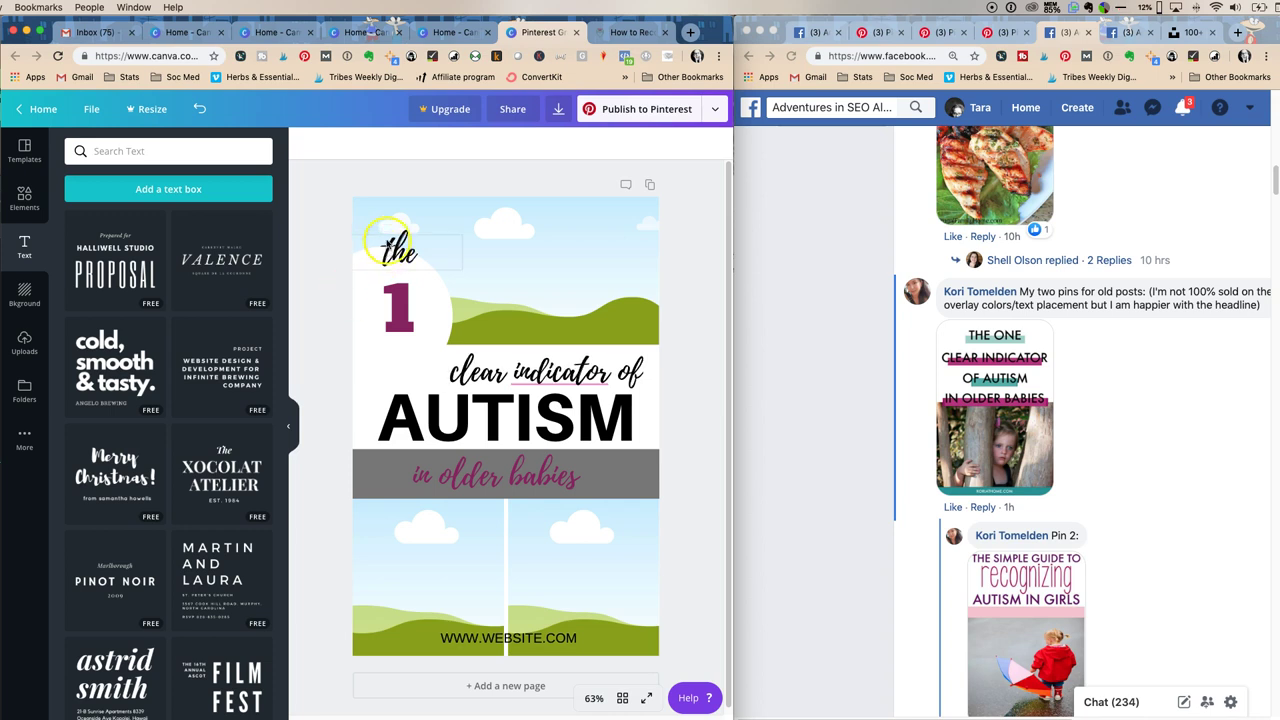
left_click(317, 211)
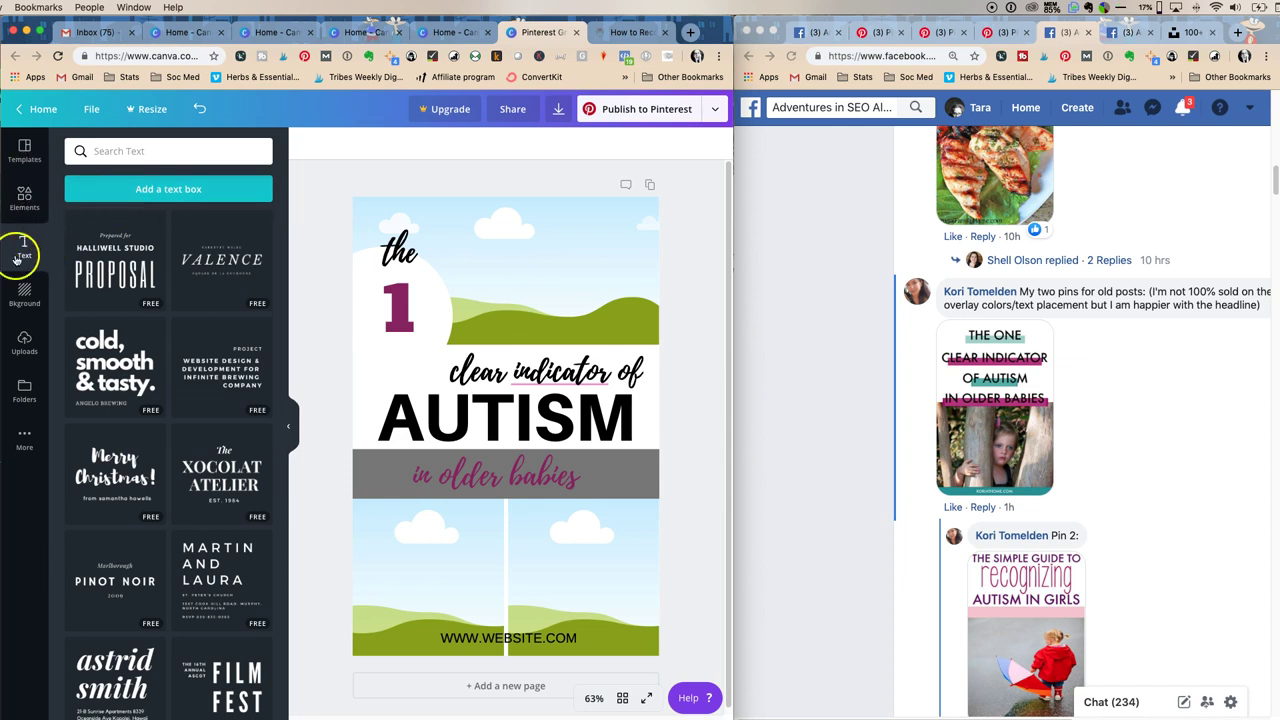
- Upload the early-signs-of-autism PNG from the Desktop and place it in the large picture frame behind "the 1"
left_click(22, 369)
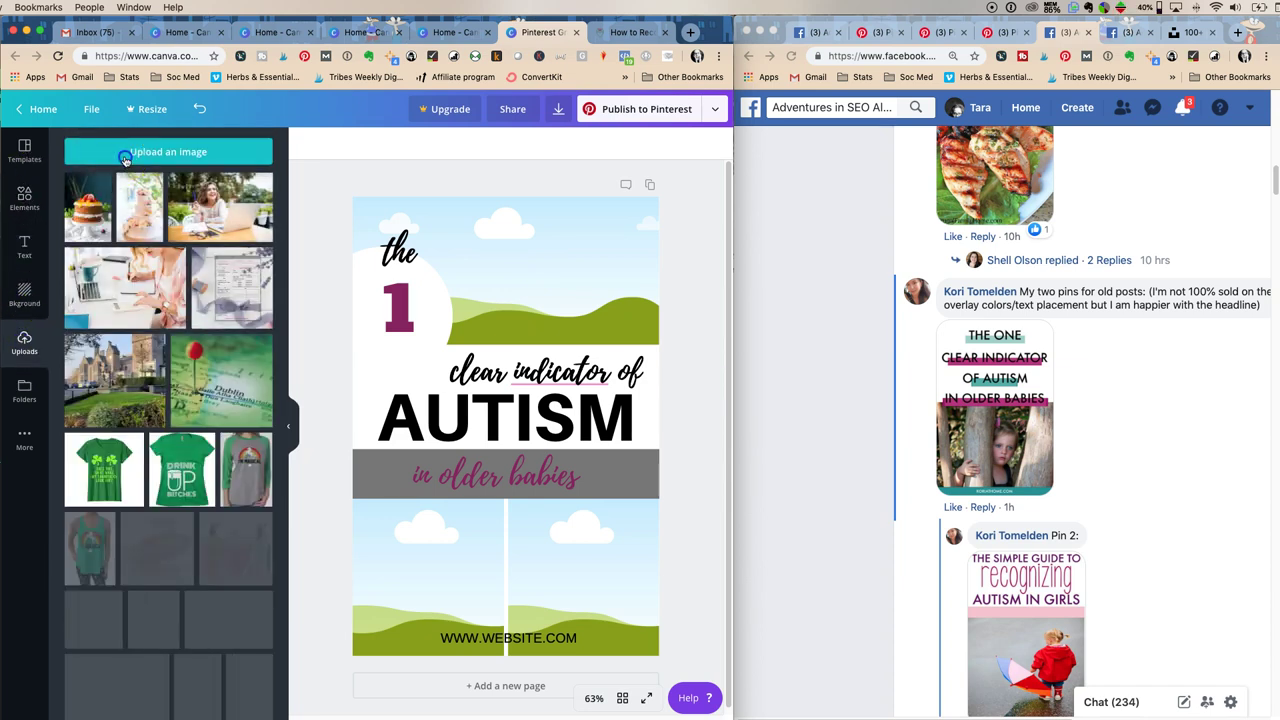
left_click(125, 157)
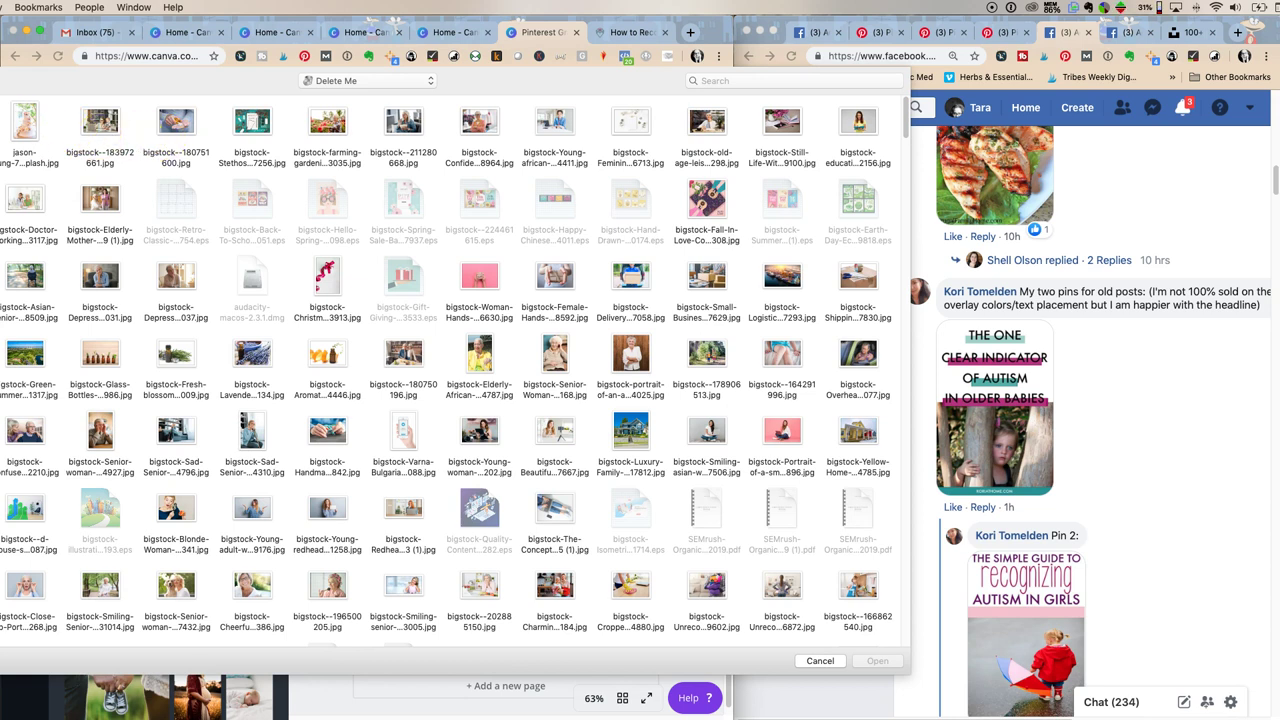
key("super+Up")
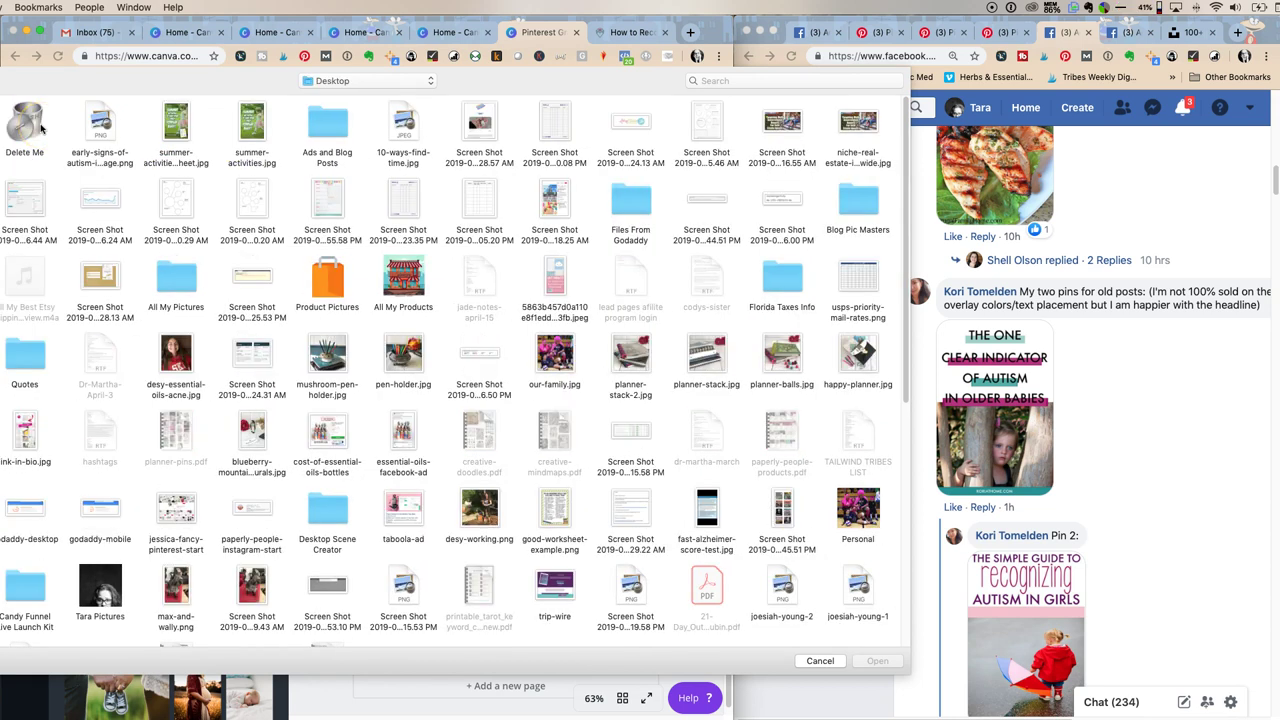
double_click(100, 125)
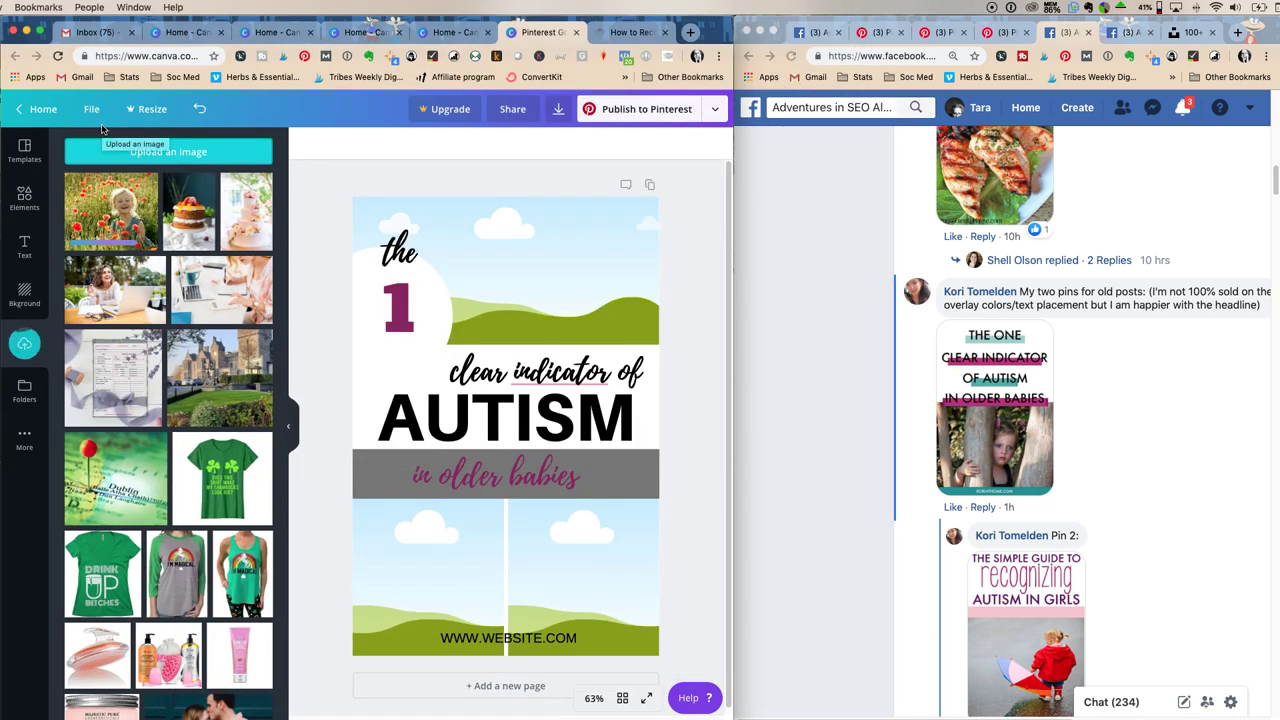
left_click(91, 111)
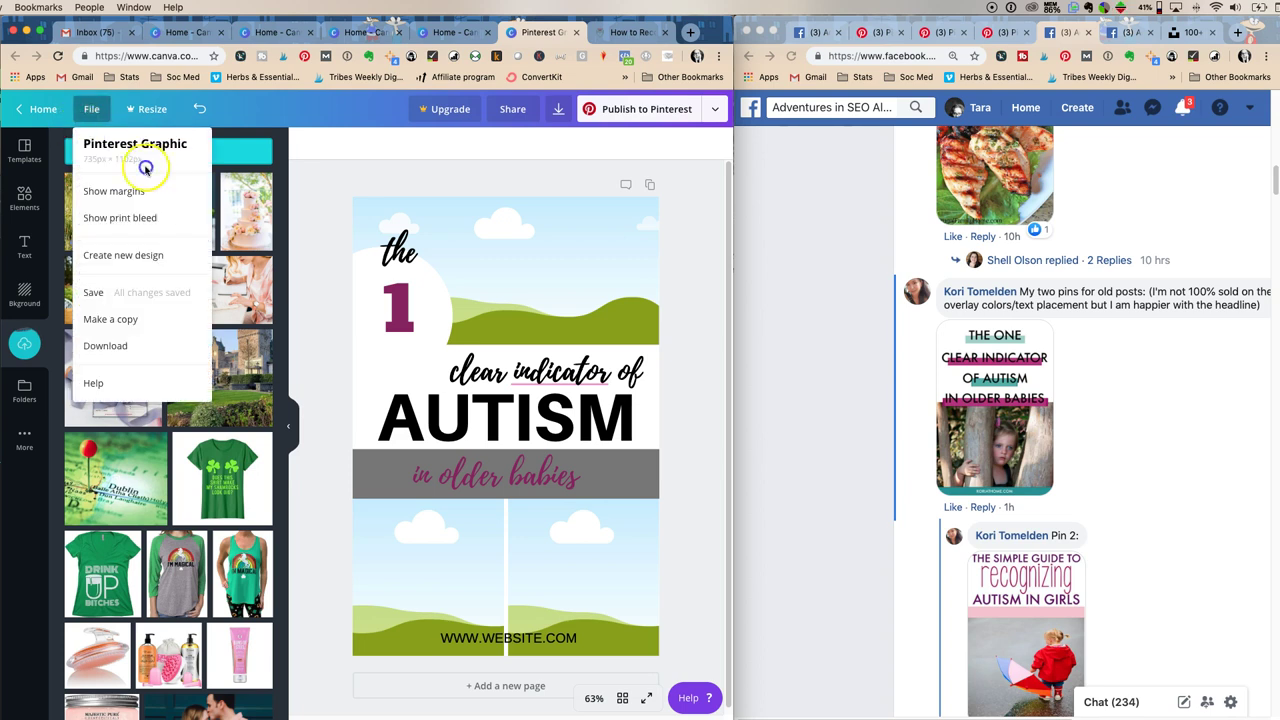
left_click(57, 194)
left_click_drag(100, 200, 442, 232)
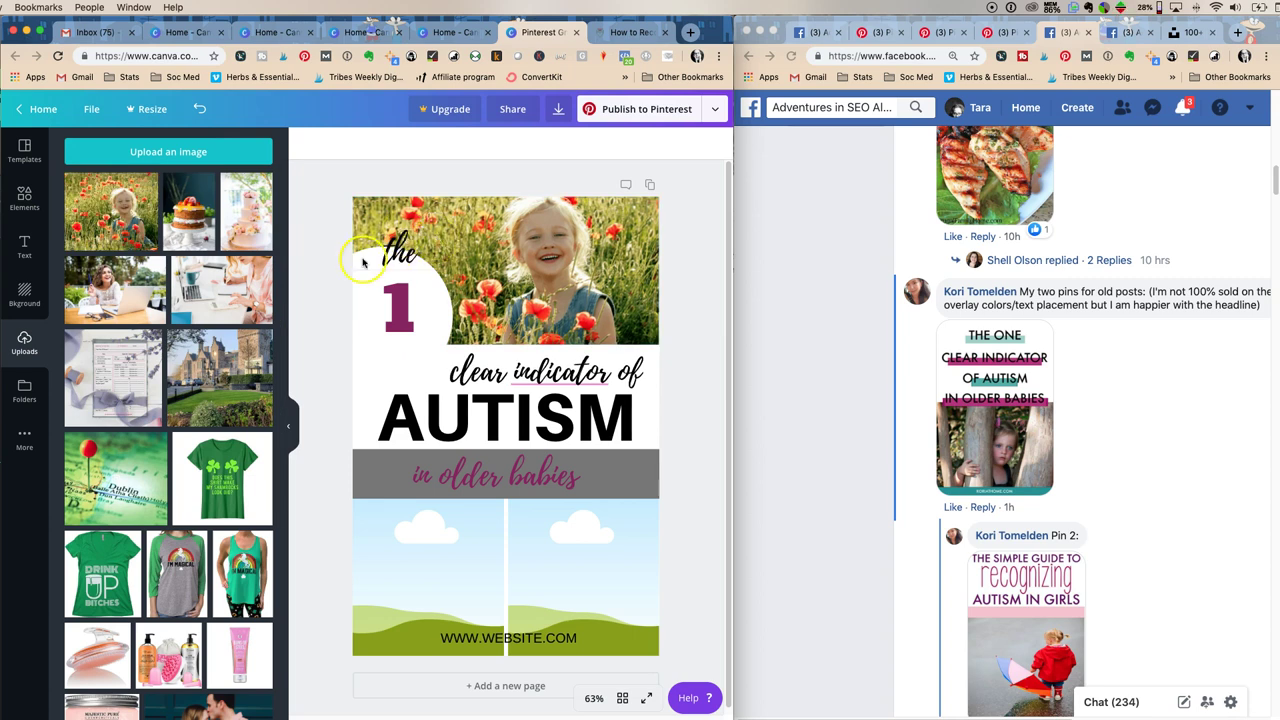
- Switch to Unsplash and search for "toddlers" photos
left_click(1190, 36)
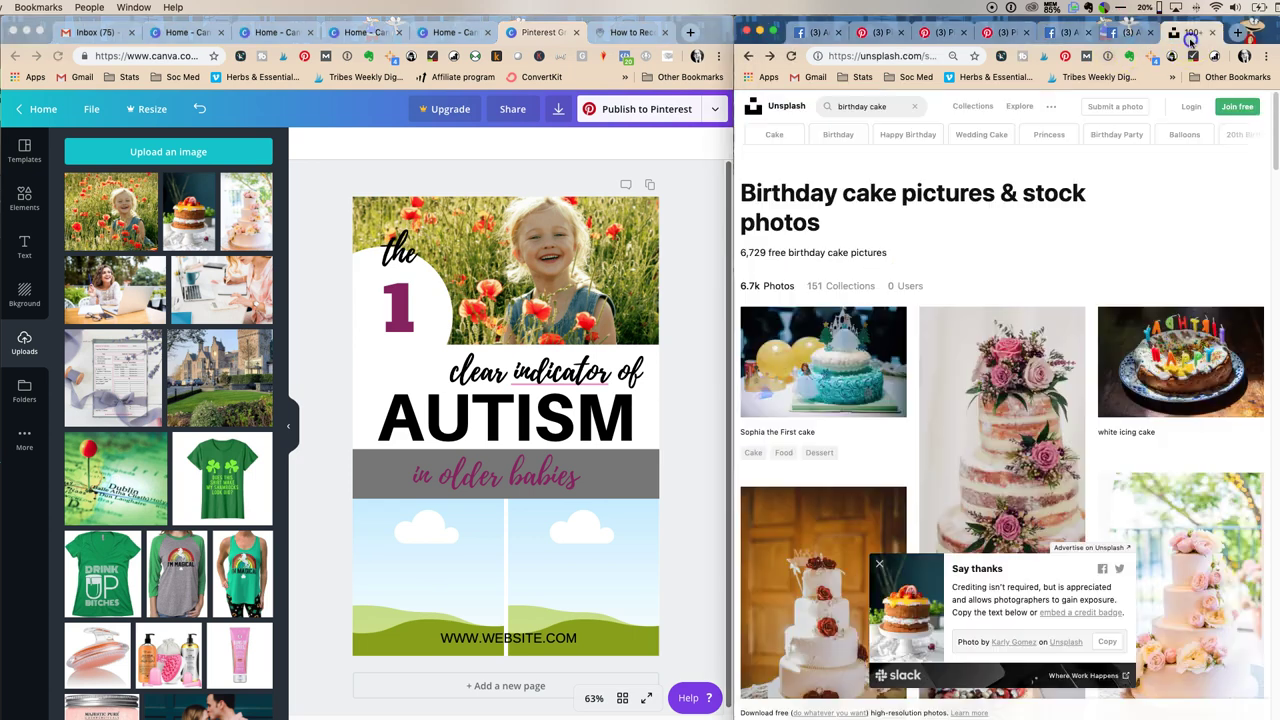
double_click(861, 112)
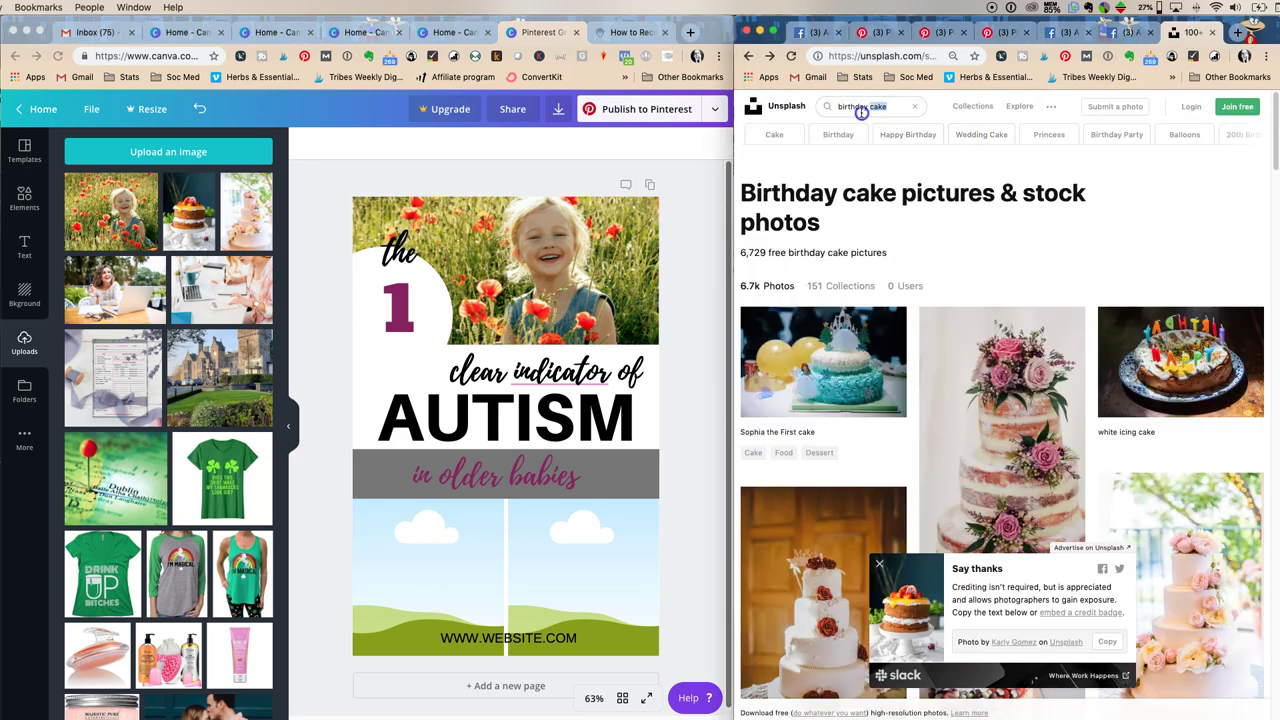
type("toddlers")
key("Return")
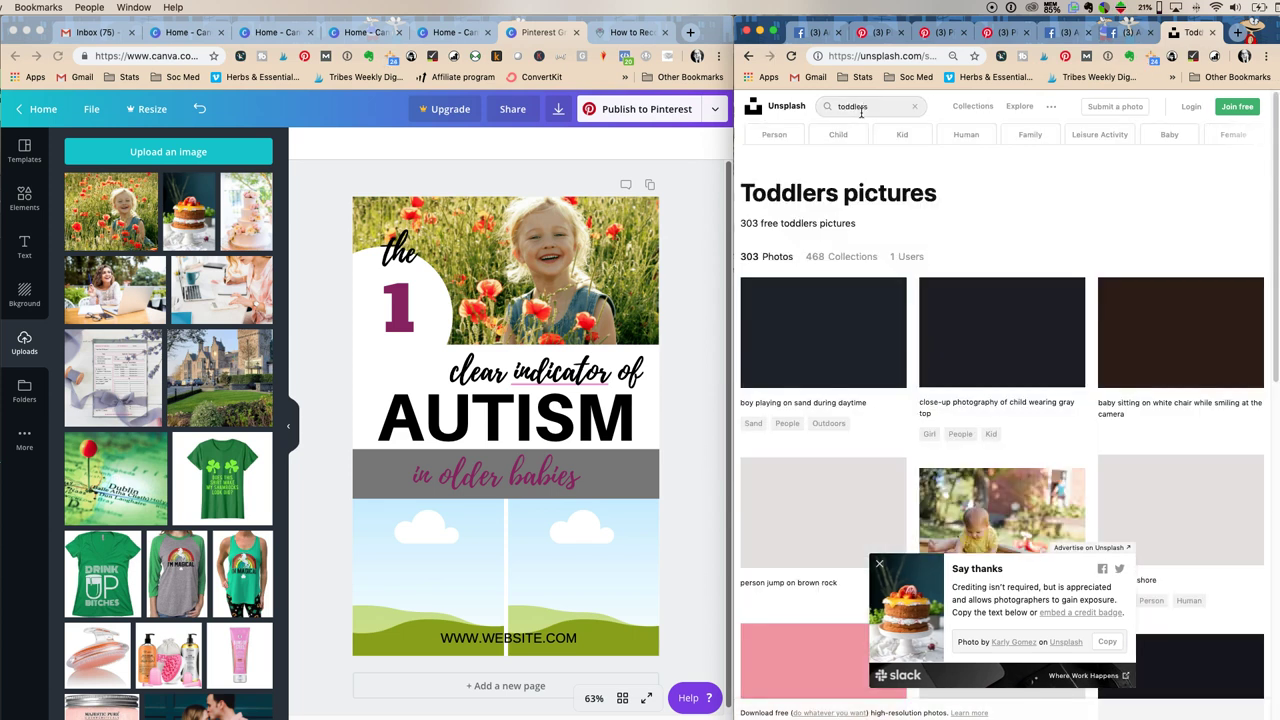
- Download the "person jump on brown rock" photo of a child in a red jacket and return to the search results
scroll(968, 220, "down", 1)
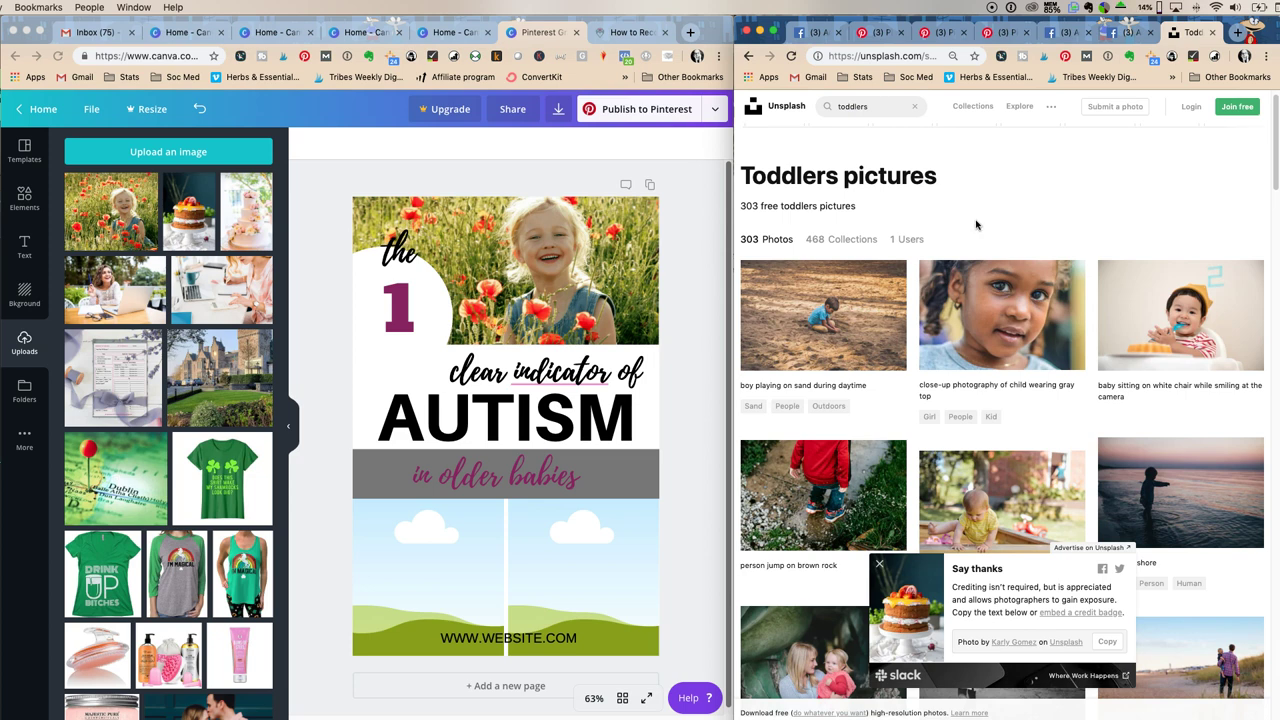
scroll(976, 224, "down", 5)
left_click(806, 250)
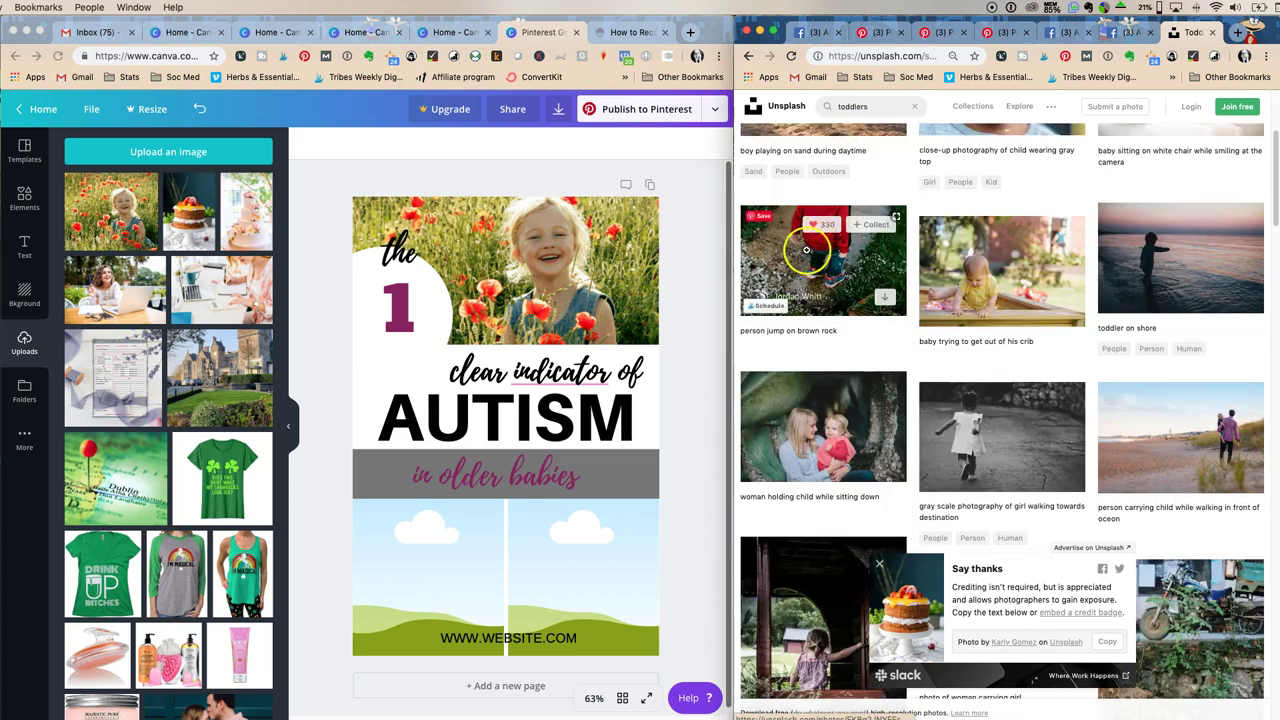
left_click(1180, 118)
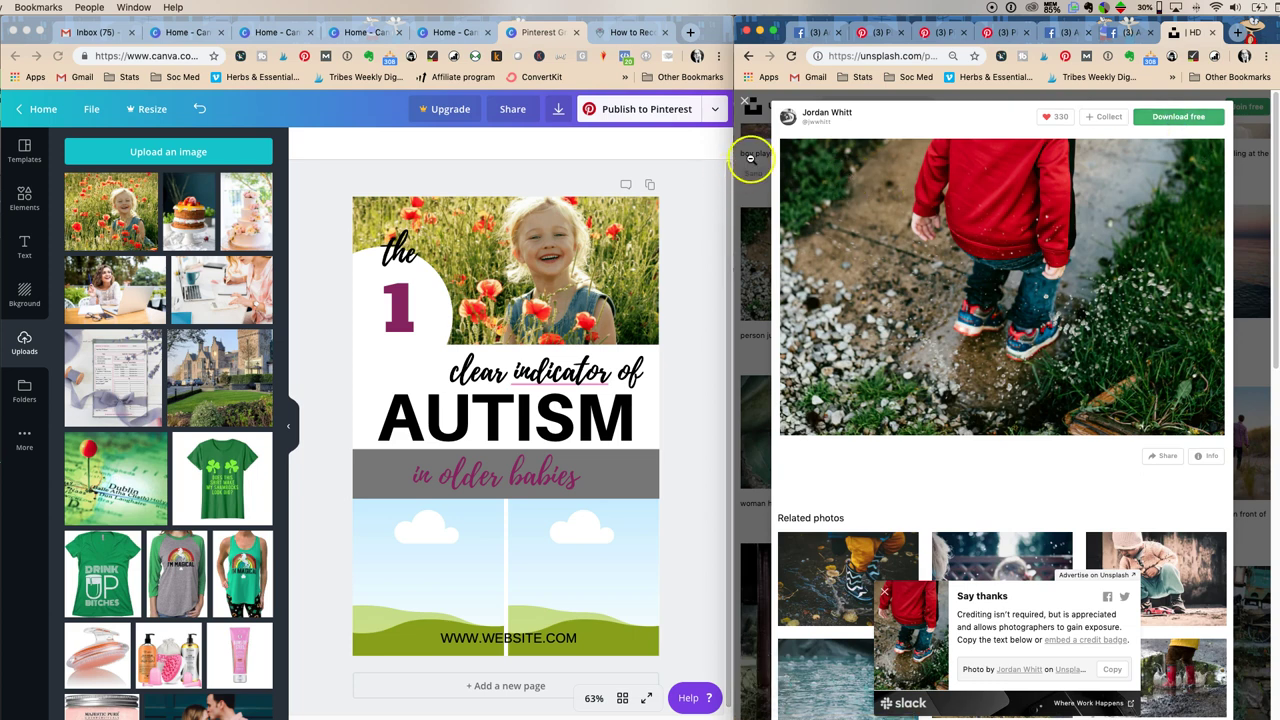
left_click(743, 103)
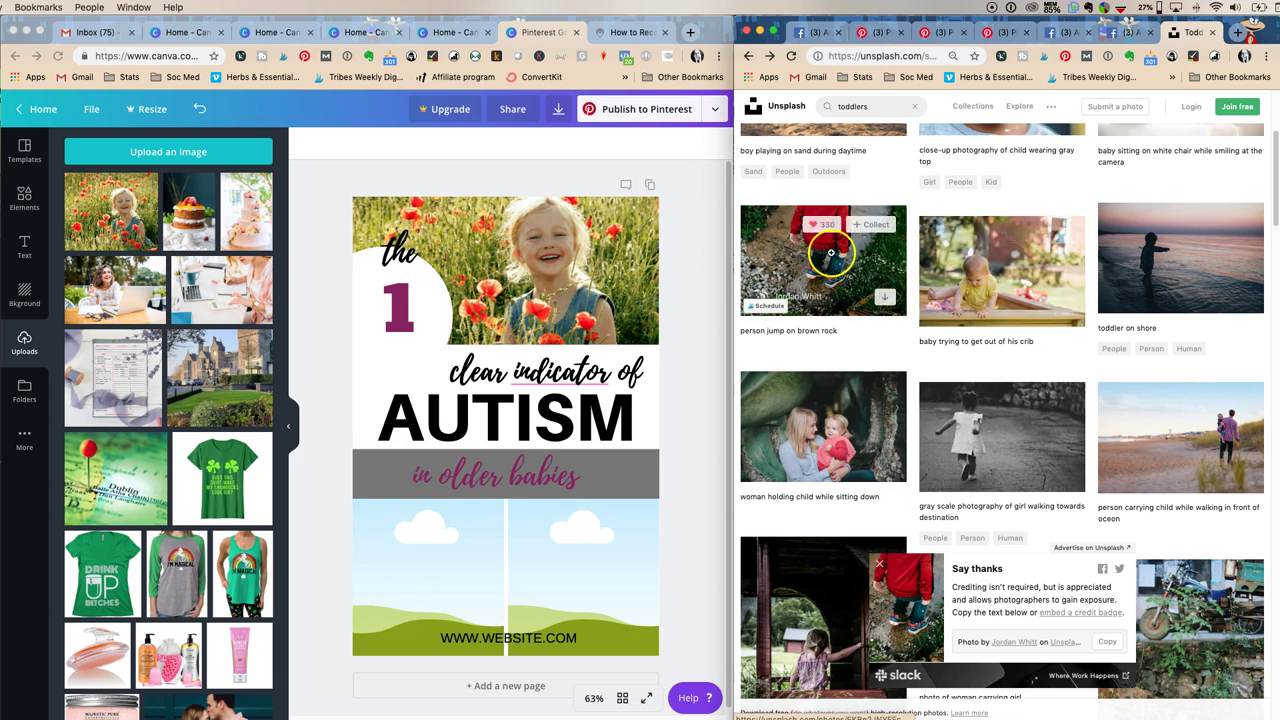
- Download the photo of the girl in a purple dress holding a door lever and return to the results
scroll(830, 240, "down", 2)
scroll(832, 252, "down", 5)
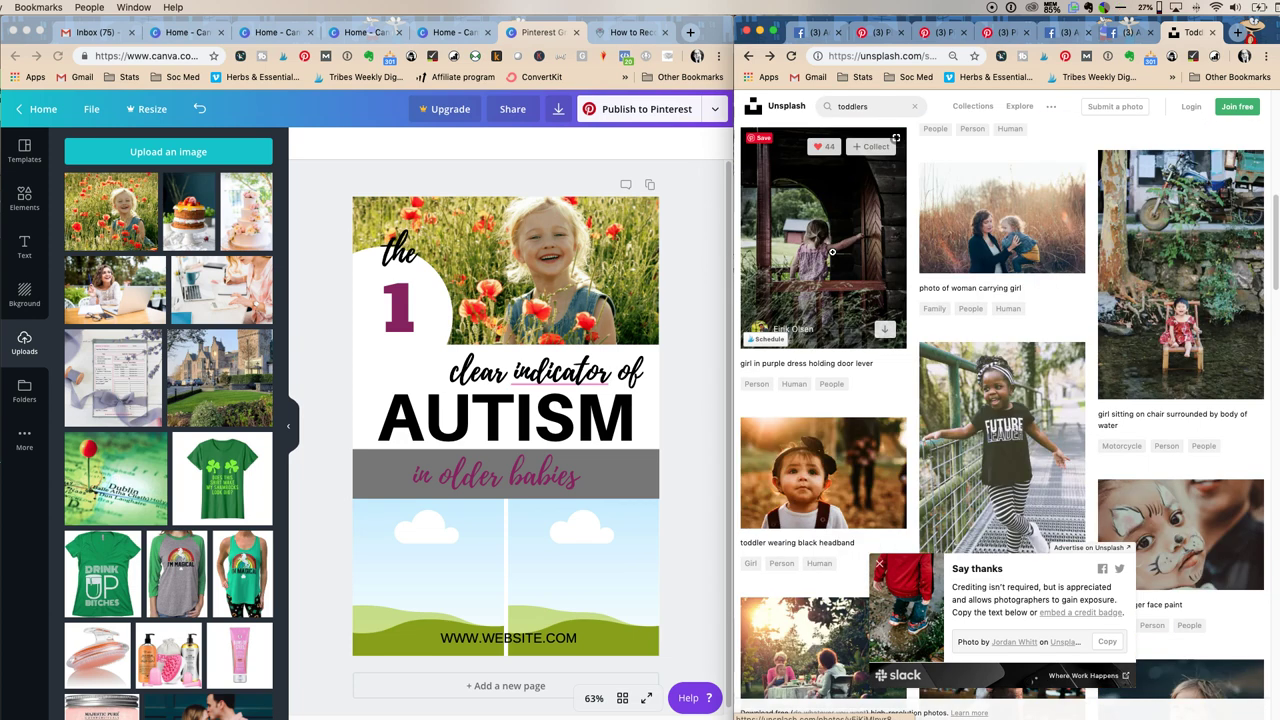
left_click(832, 252)
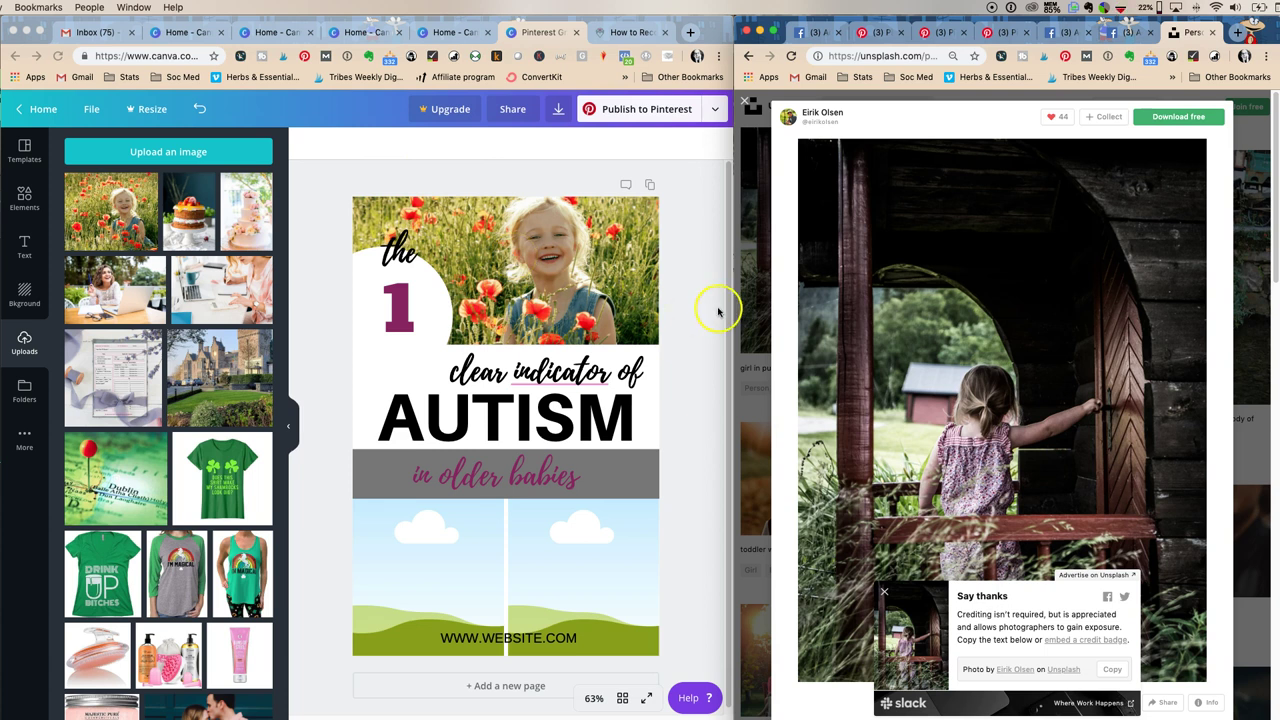
left_click(744, 103)
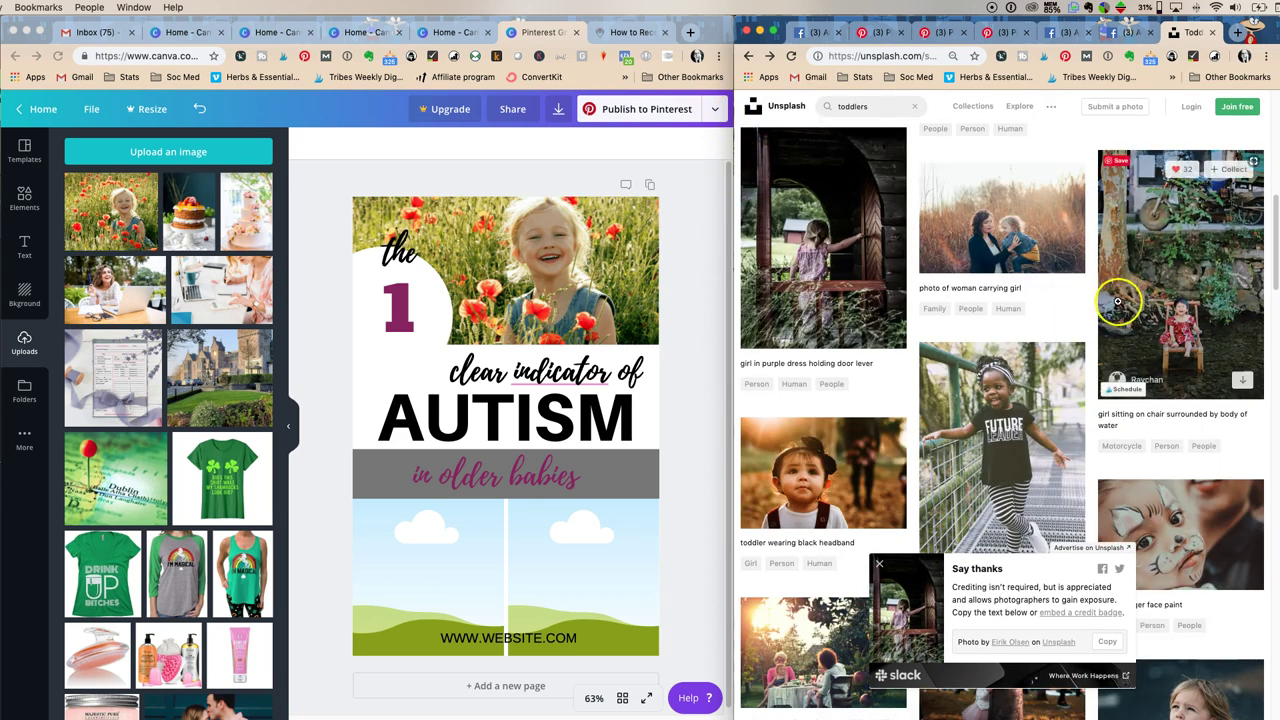
- Download the photo of a couple holding a baby's arms while walking on grass from the toddler results
scroll(955, 322, "down", 2)
scroll(955, 322, "down", 5)
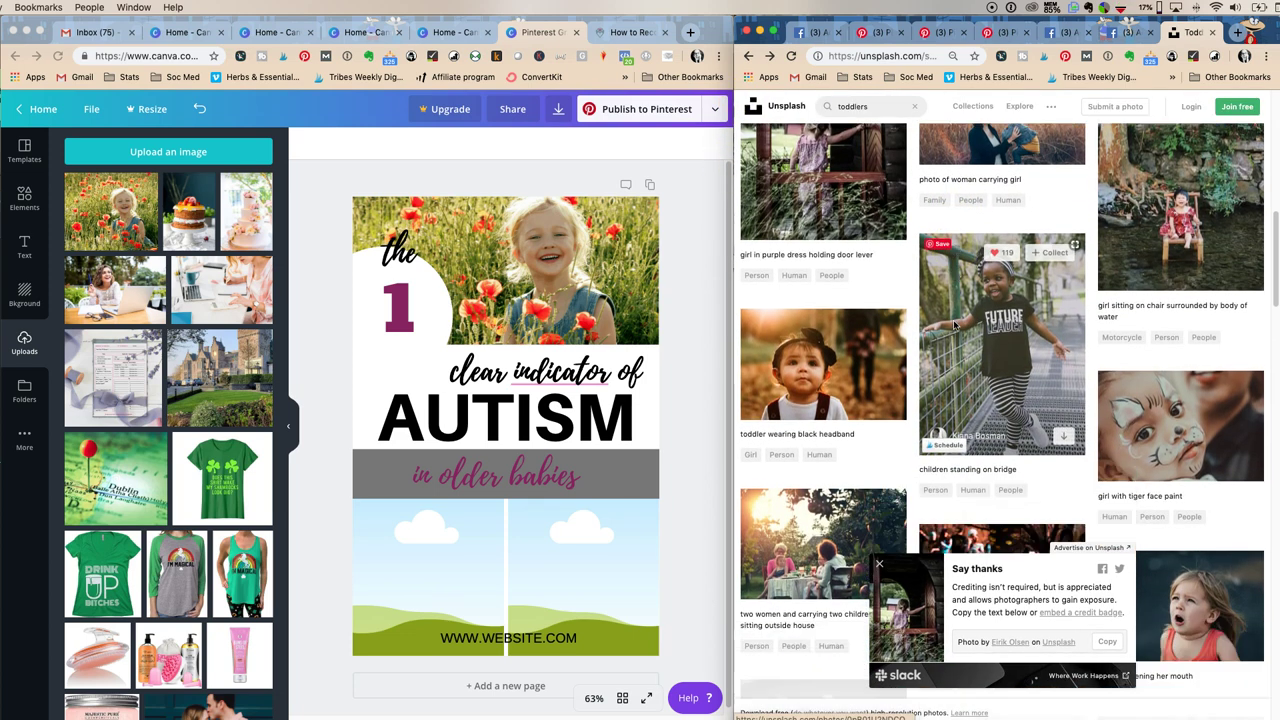
scroll(955, 322, "down", 4)
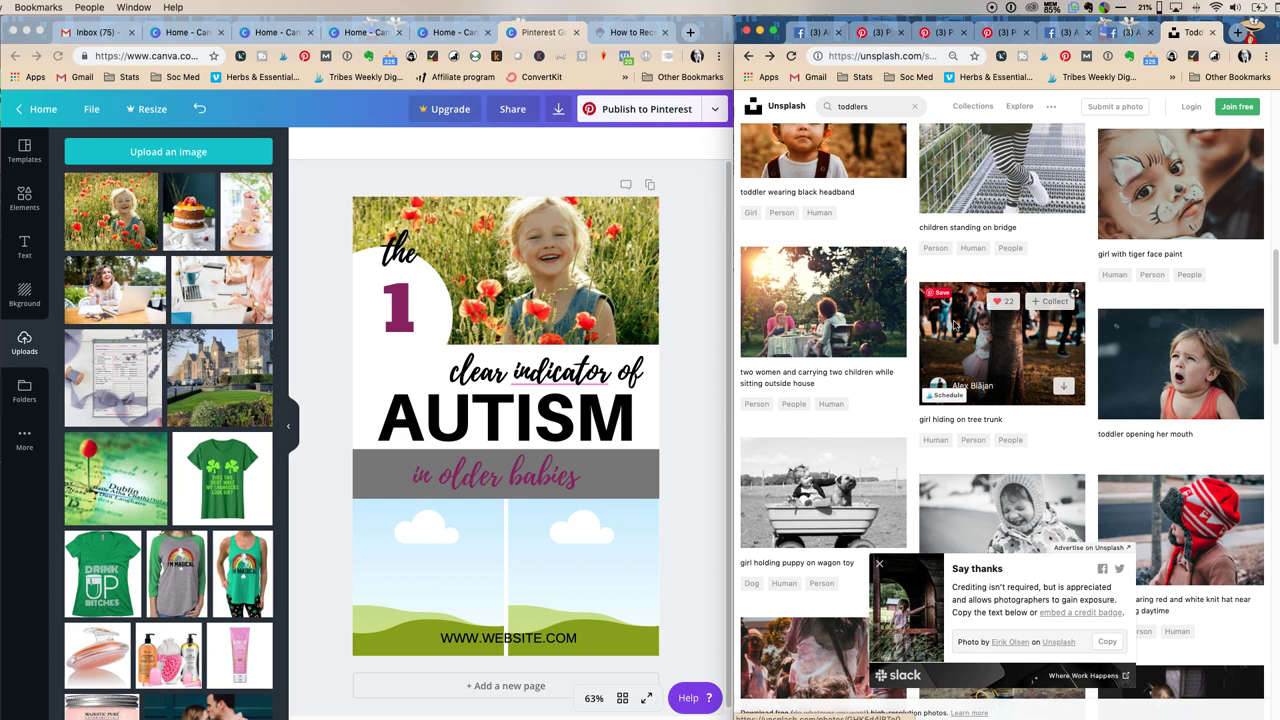
scroll(955, 324, "down", 8)
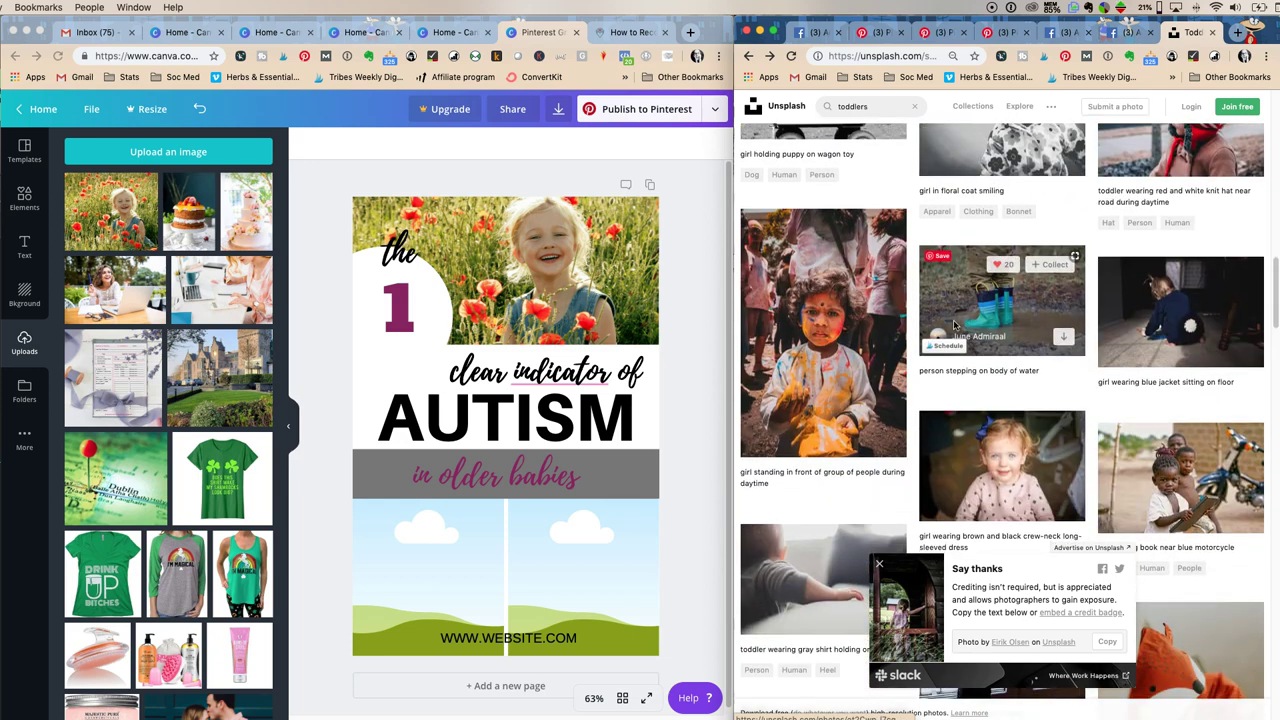
scroll(955, 324, "down", 8)
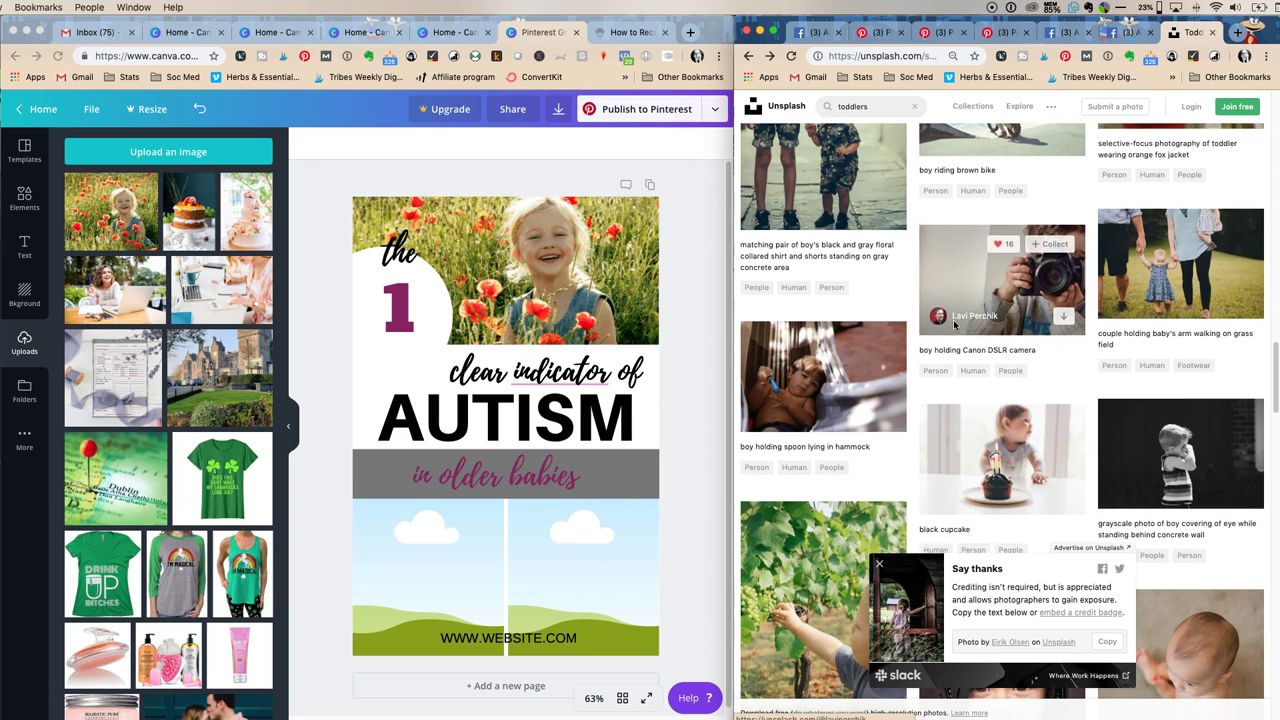
left_click(1173, 267)
left_click(1160, 117)
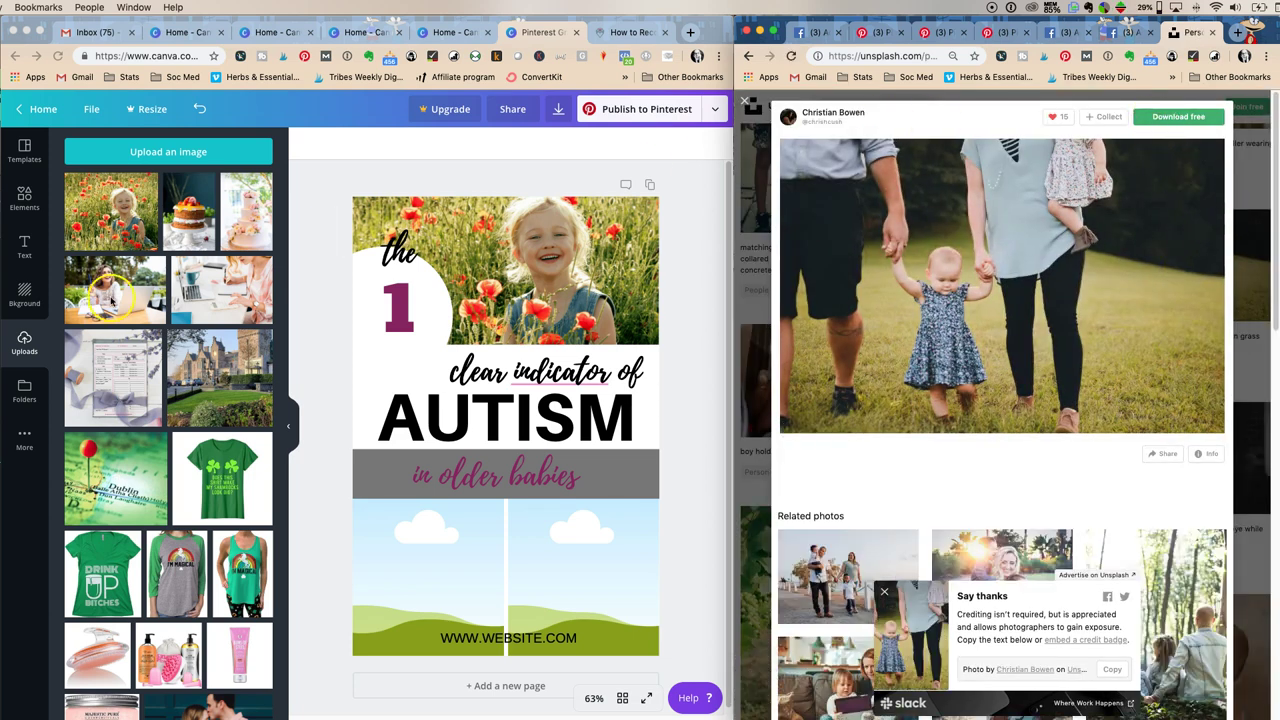
- Try to upload two of the downloaded photos together from the Delete Me folder
left_click(142, 152)
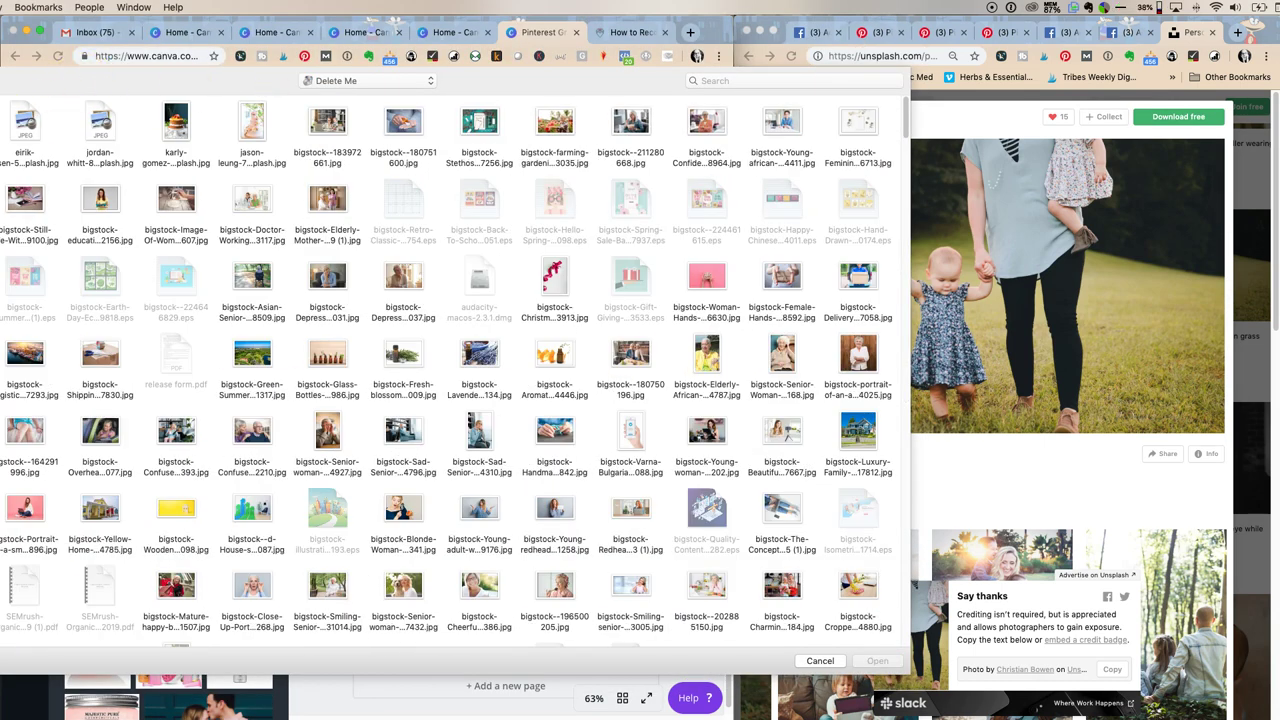
left_click(26, 133)
left_click(100, 130, "shift")
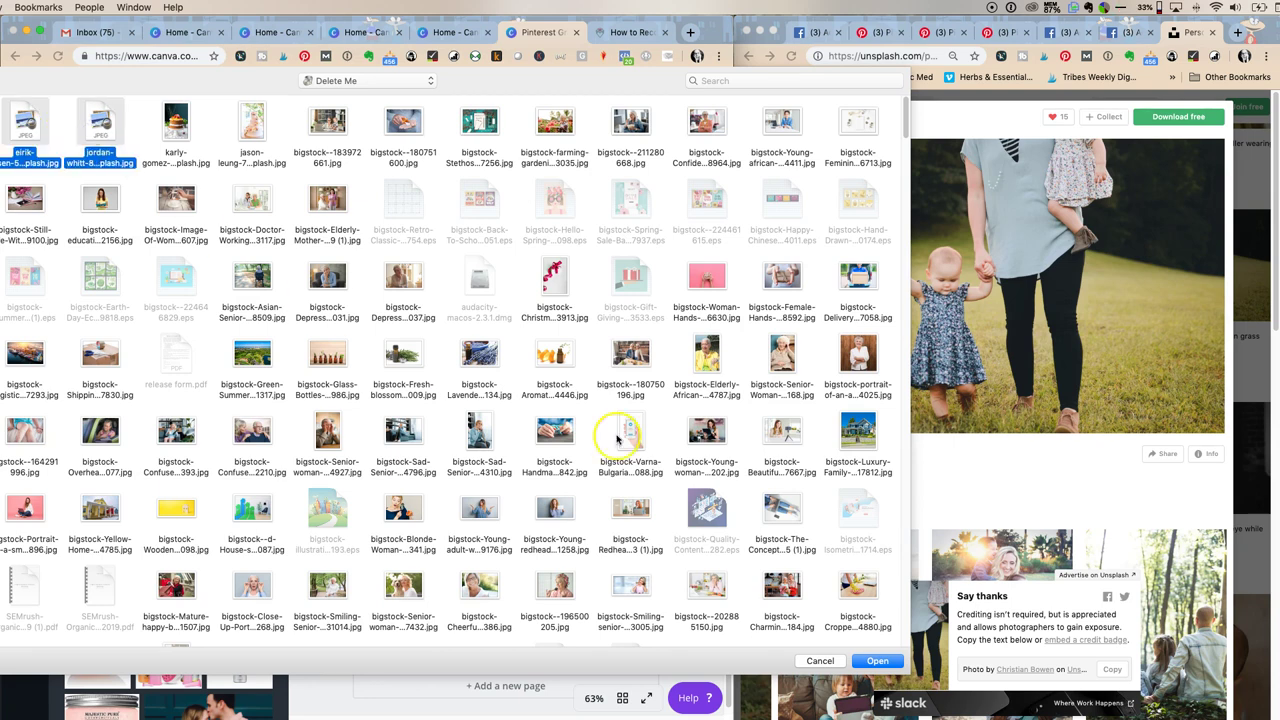
left_click(872, 661)
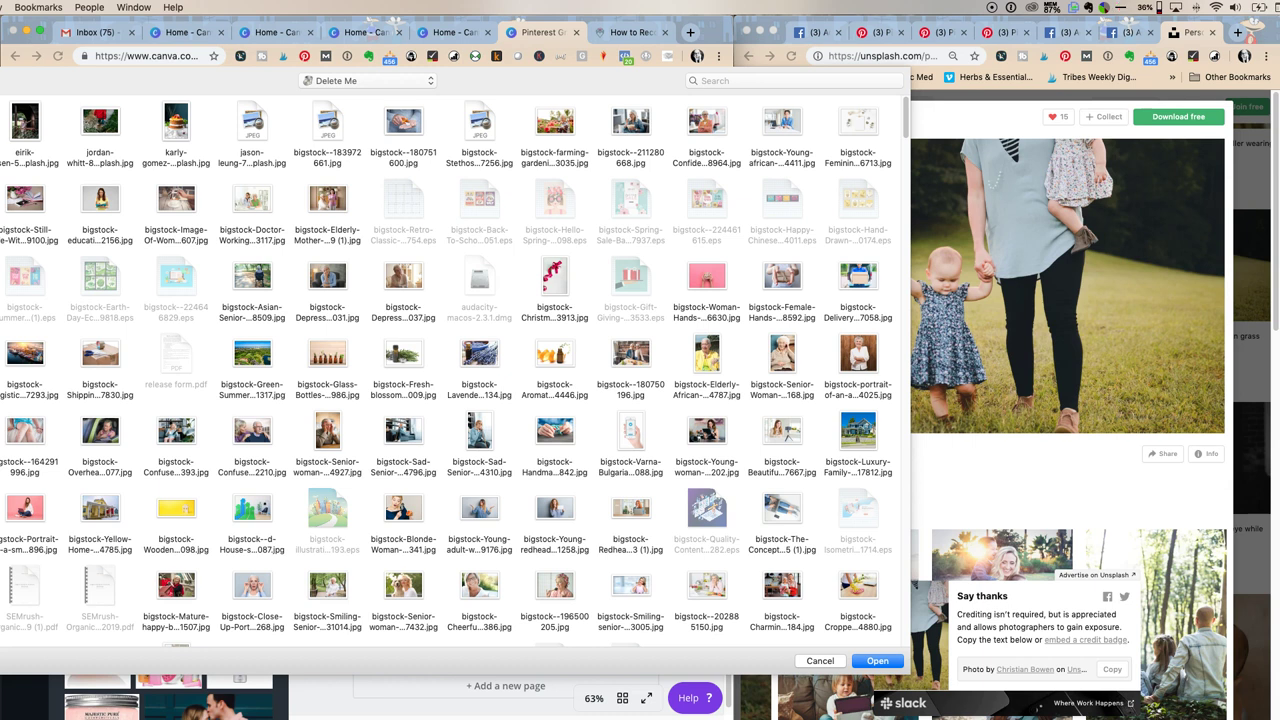
left_click(25, 122)
left_click(100, 125, "shift")
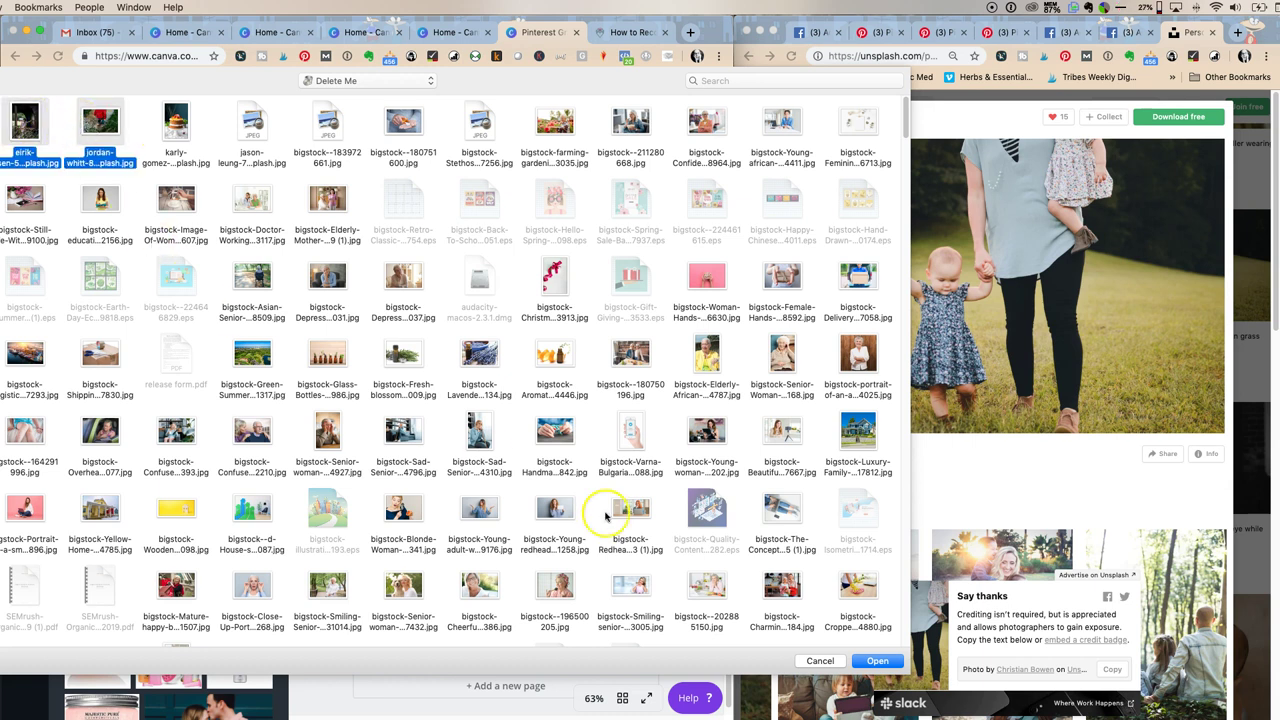
left_click(860, 661)
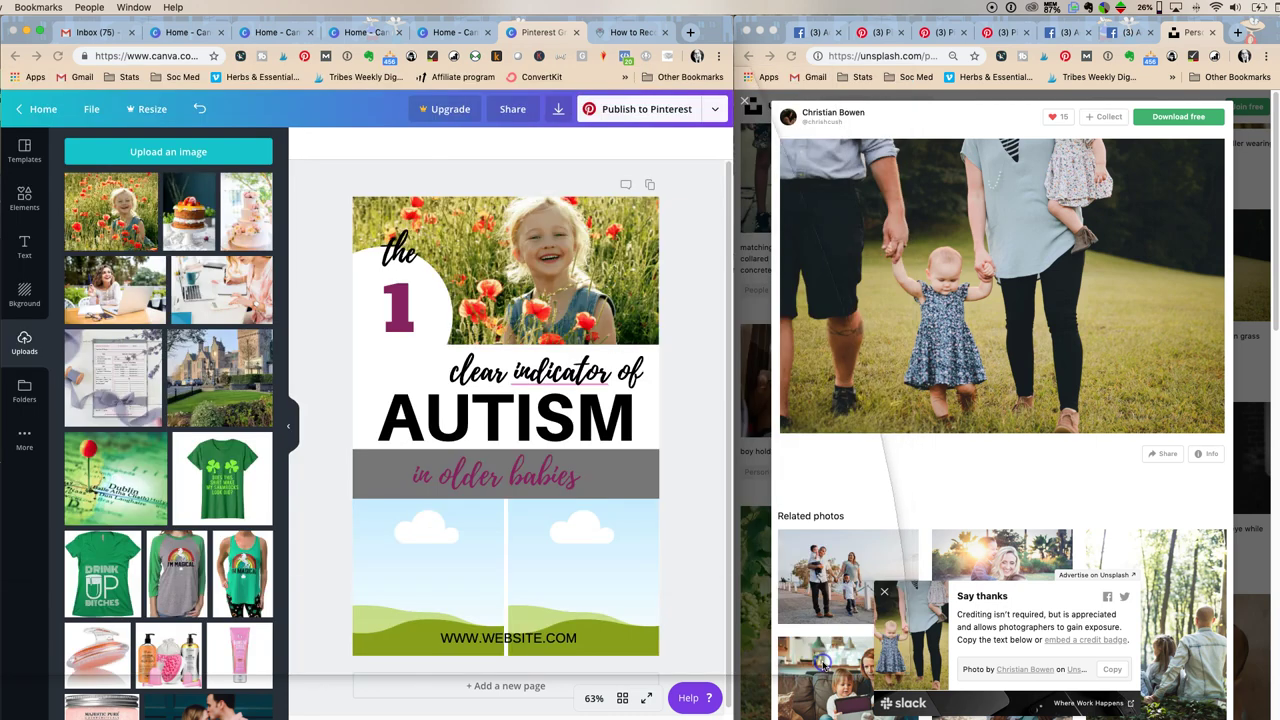
left_click(163, 151)
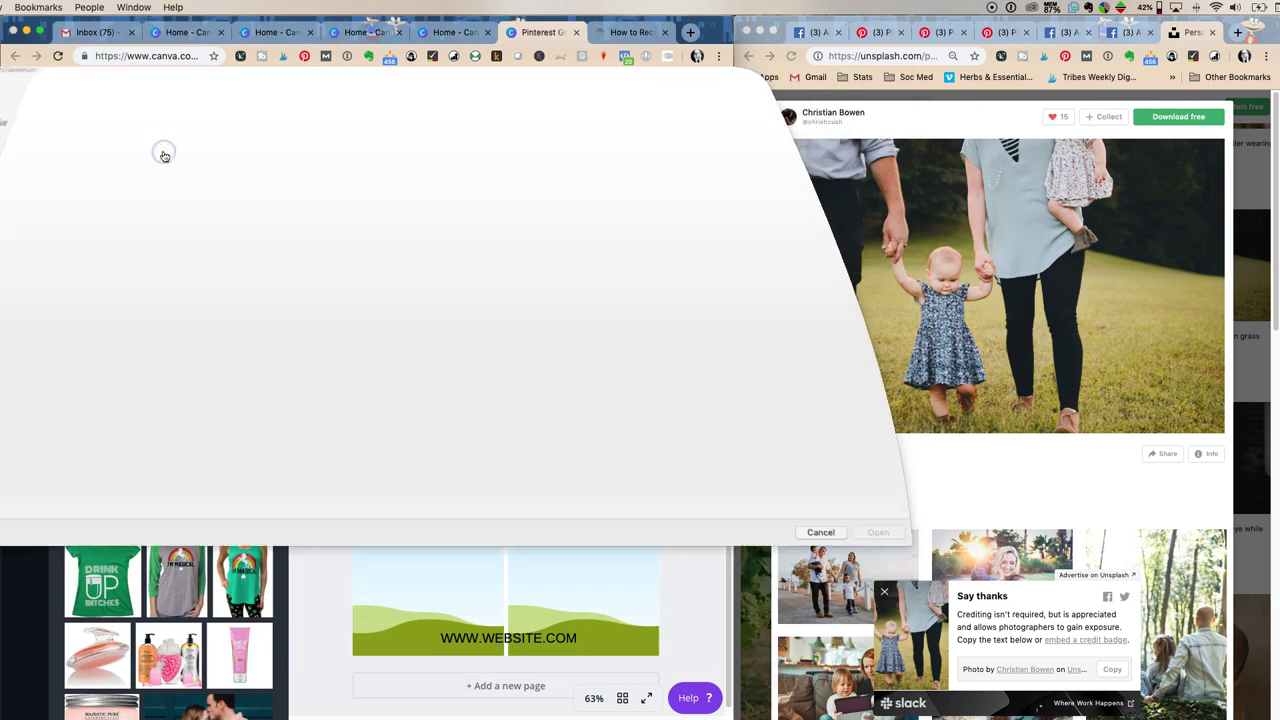
key("Escape")
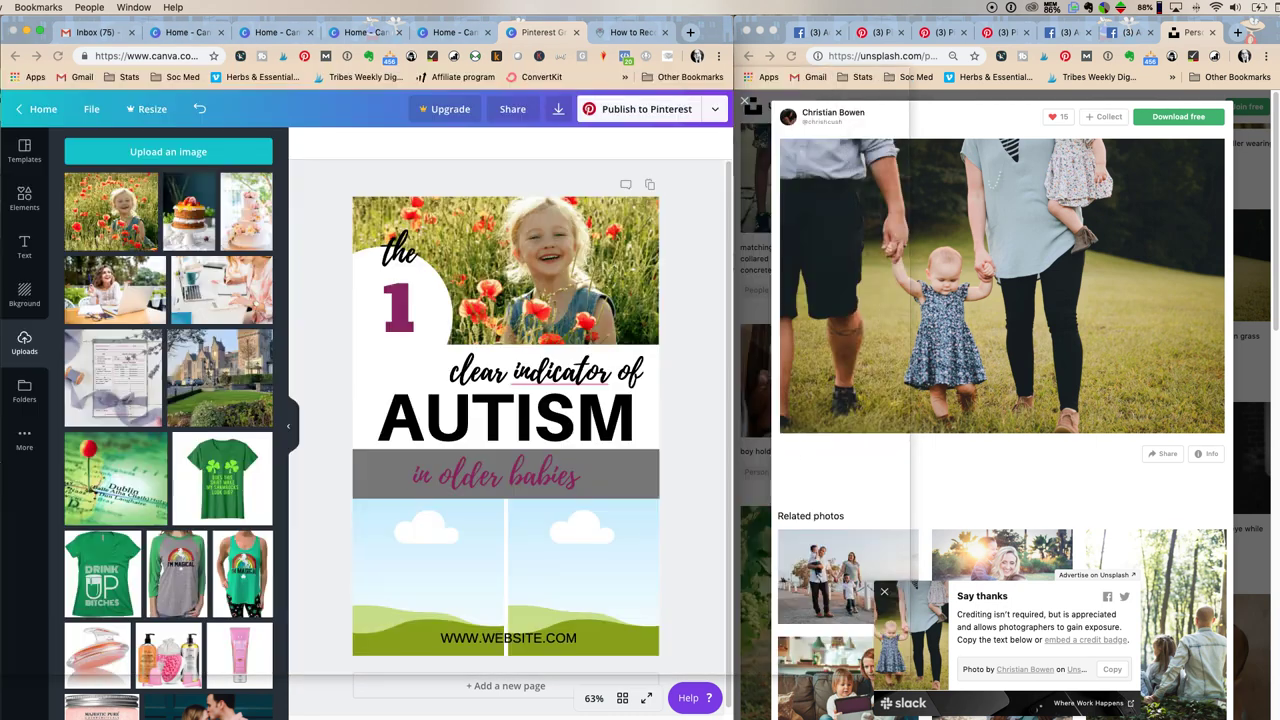
- Upload the downloaded photos of the baby walking with a couple, the child in a red jacket and the girl in a purple dress
left_click(128, 148)
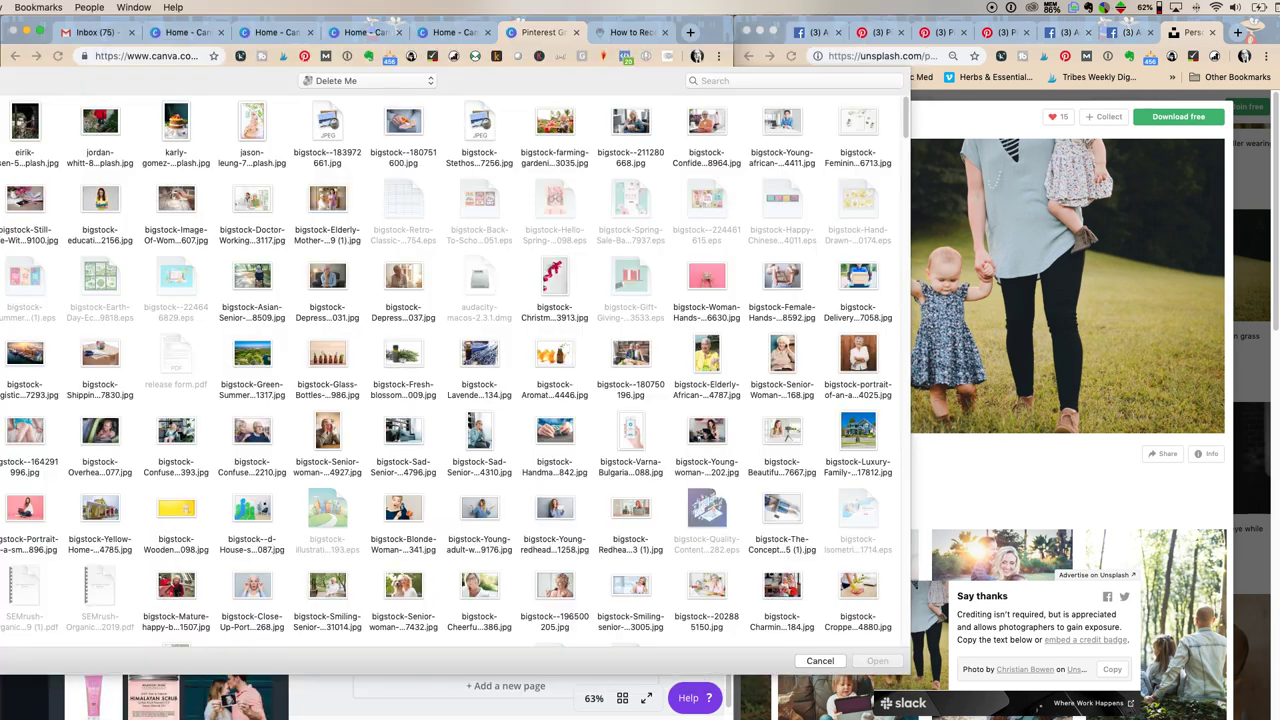
double_click(38, 126)
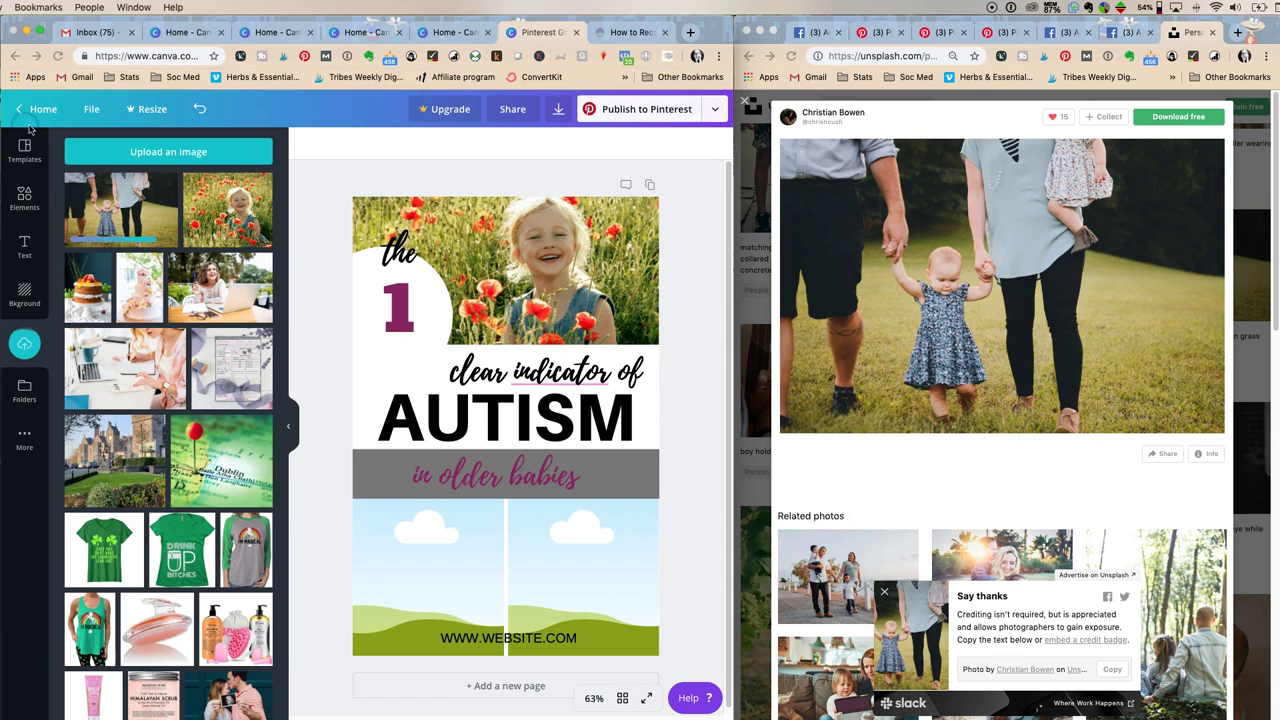
left_click(140, 151)
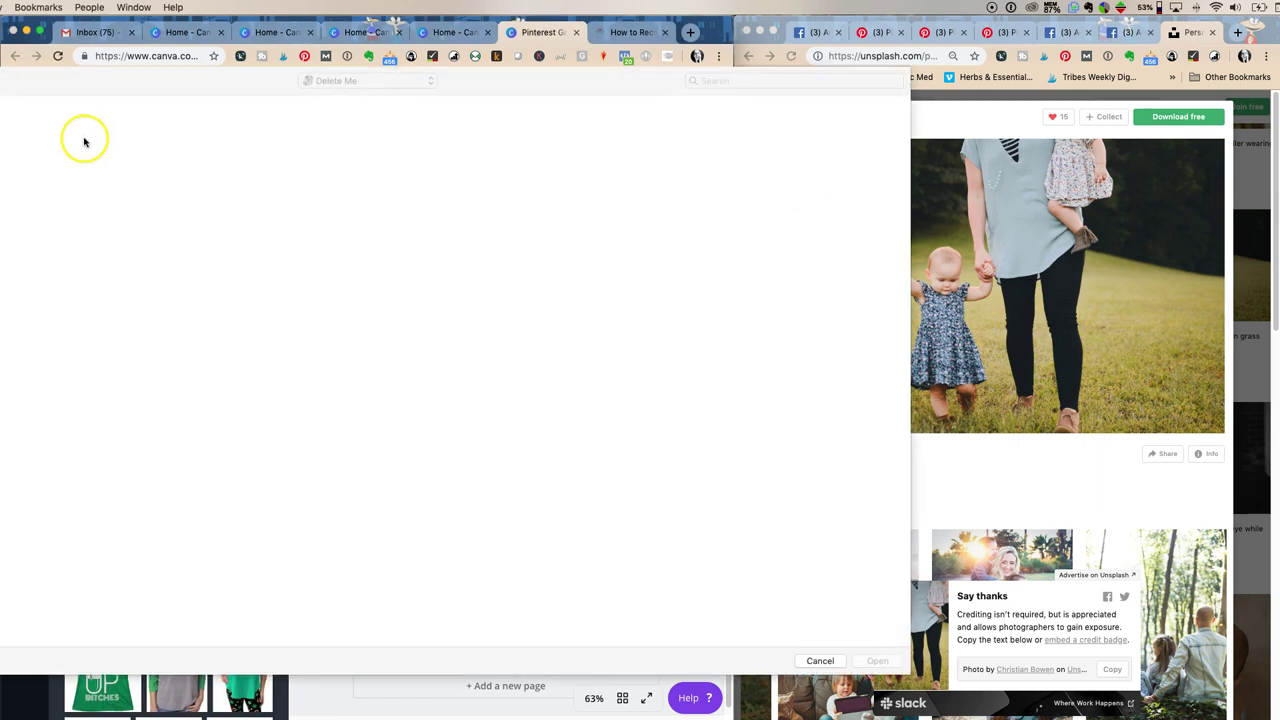
double_click(98, 123)
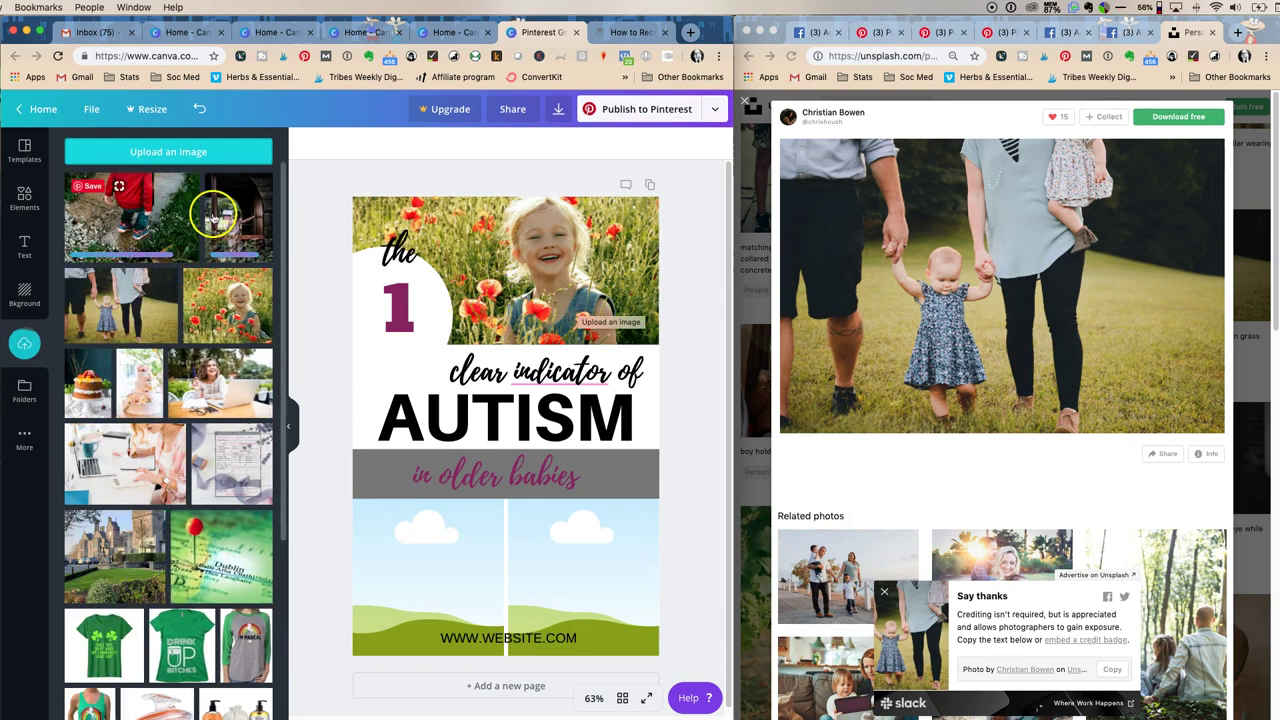
- Replace the poppy-field photo in the pin's top frame with the photo of the couple holding a baby's arms
left_click(532, 246)
key("Delete")
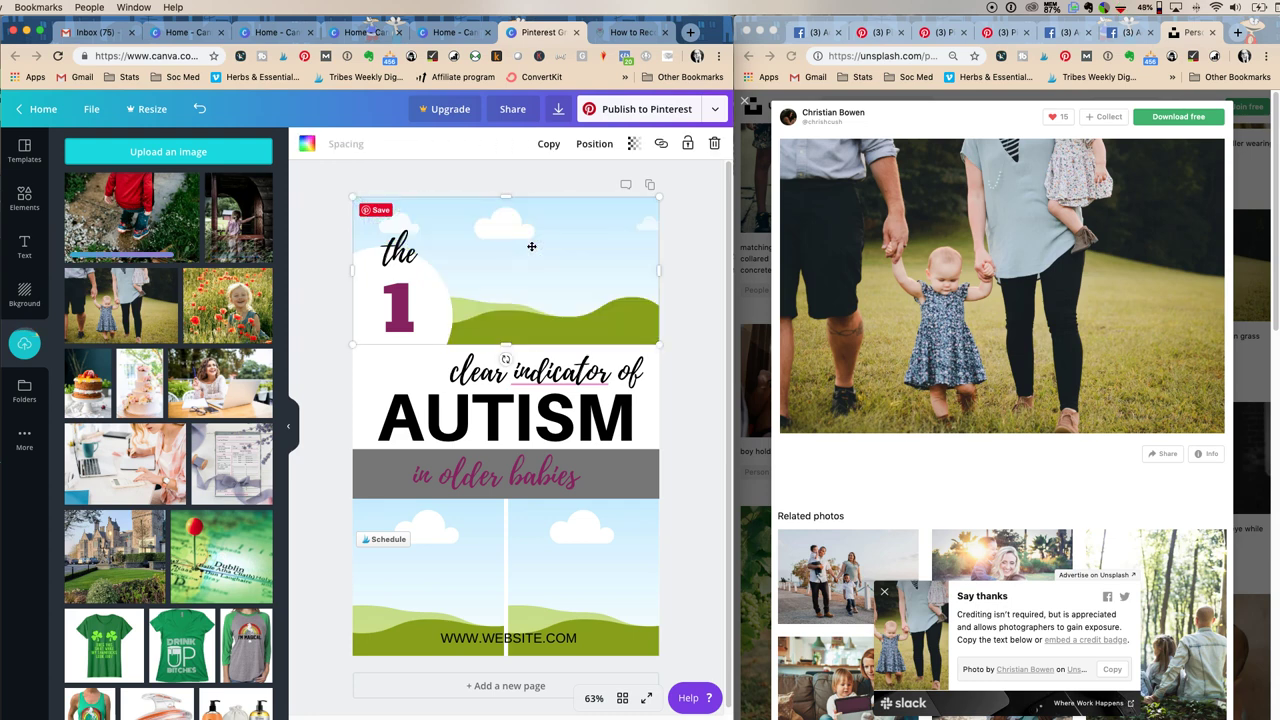
left_click_drag(120, 290, 466, 230)
- Enlarge the top photo within its frame and reposition it so the baby sits clear of the white circle
double_click(518, 255)
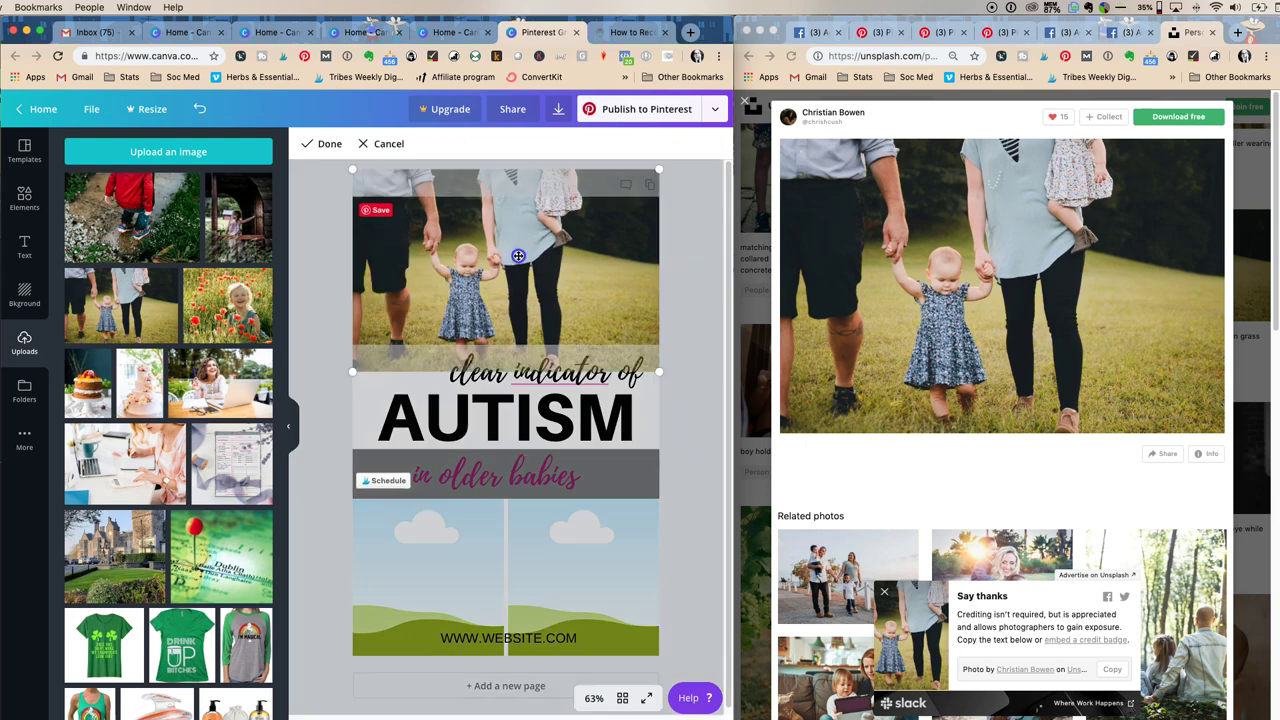
left_click_drag(660, 370, 769, 434)
left_click_drag(457, 257, 463, 206)
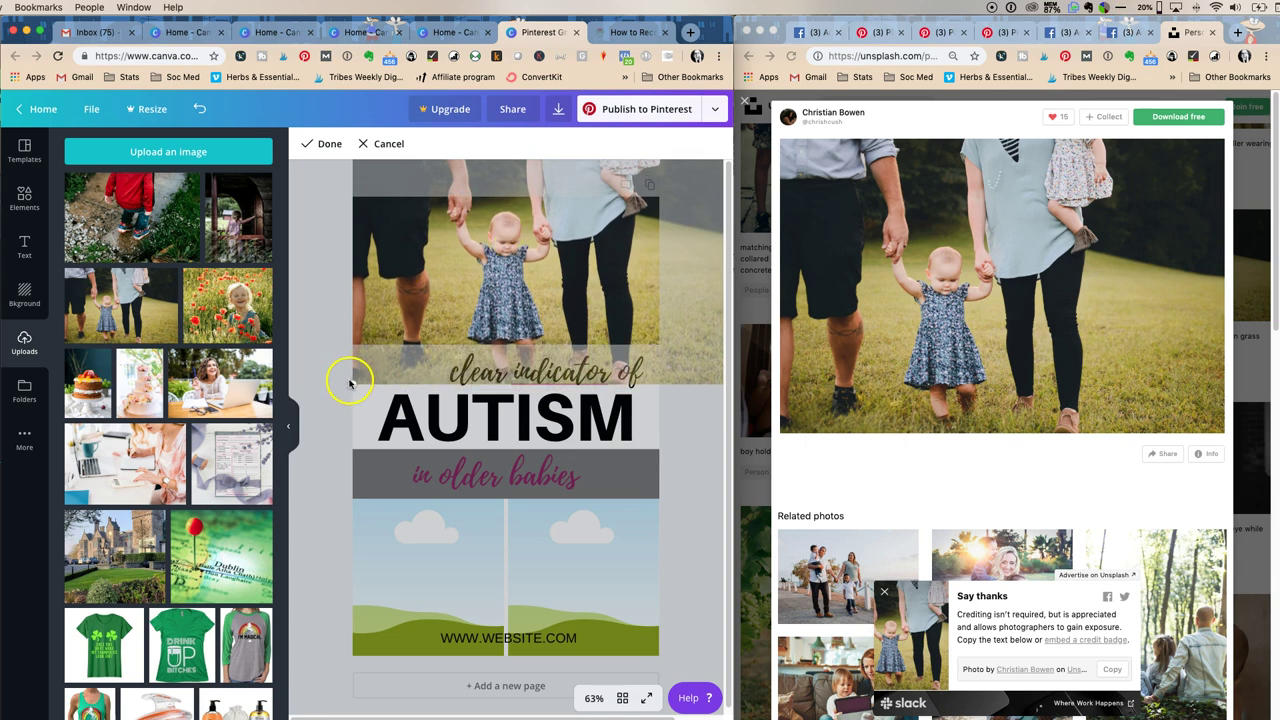
mouse_move(352, 383)
left_mouse_down()
mouse_move(310, 405)
mouse_move(343, 403)
left_mouse_up()
left_click_drag(550, 232, 598, 215)
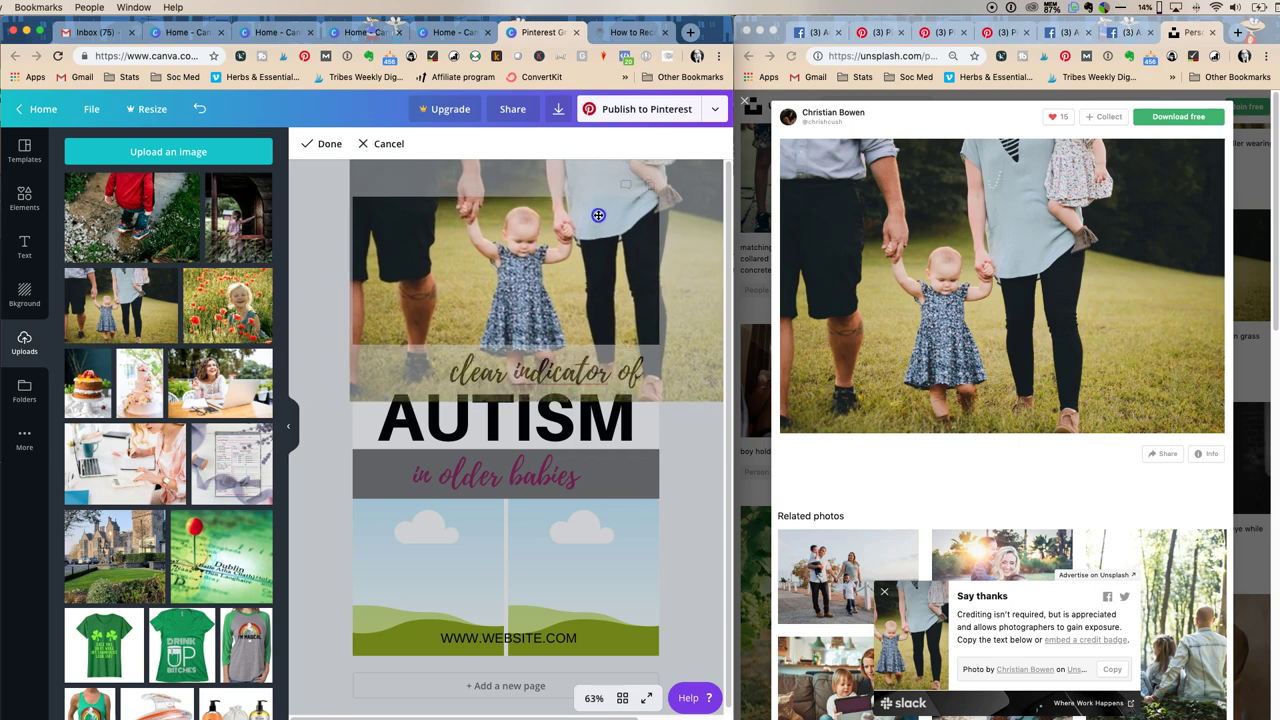
left_click(311, 206)
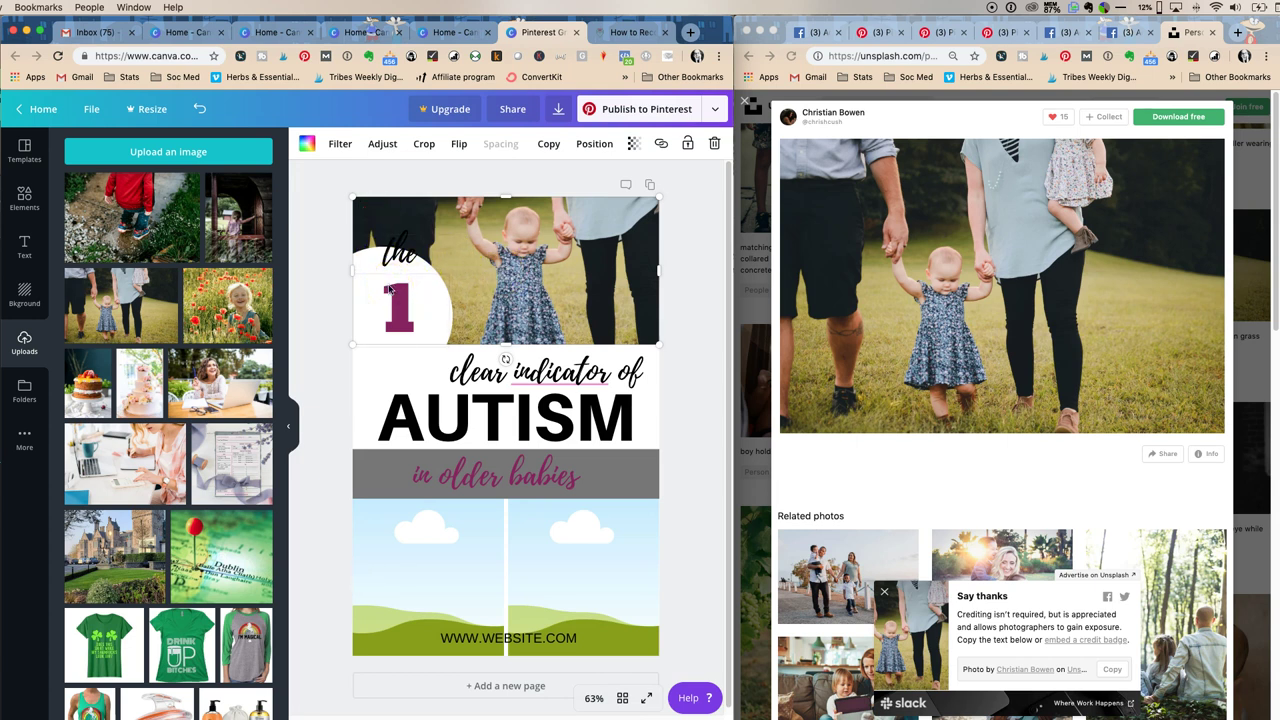
left_click(326, 262)
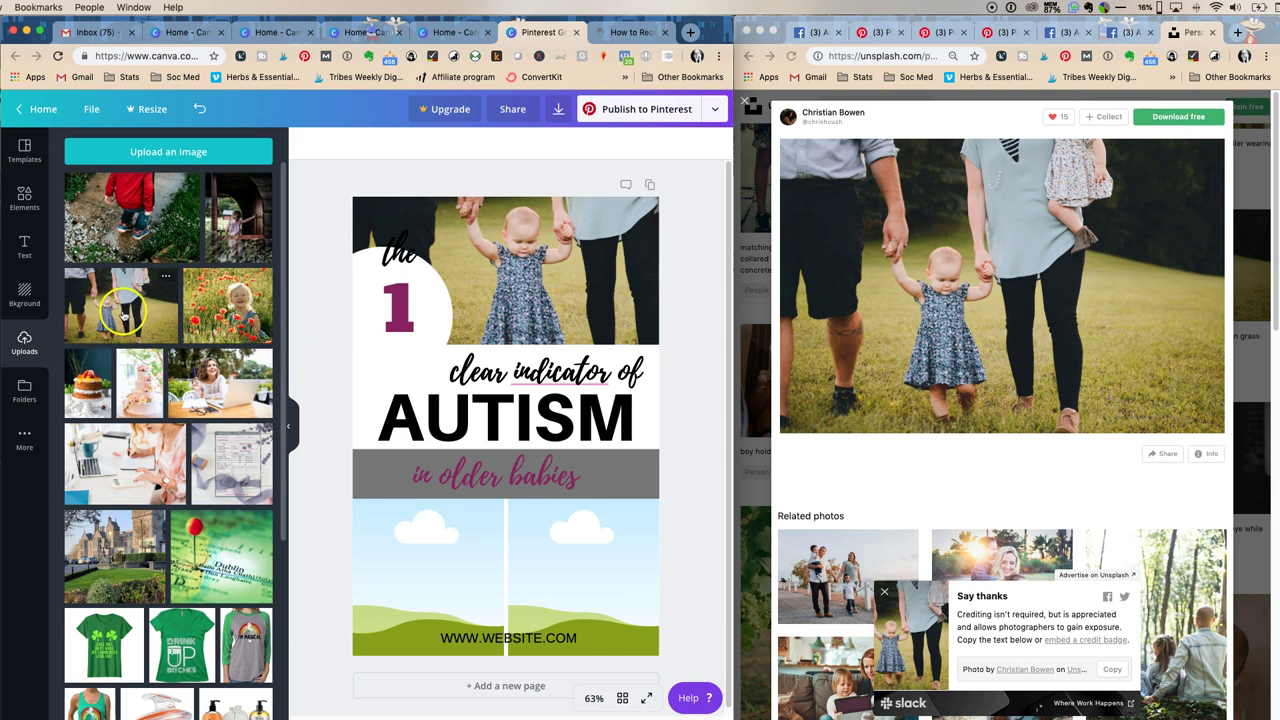
- Move the "1" and the word "the" down and slightly left so both sit inside the white circle
left_click(396, 313)
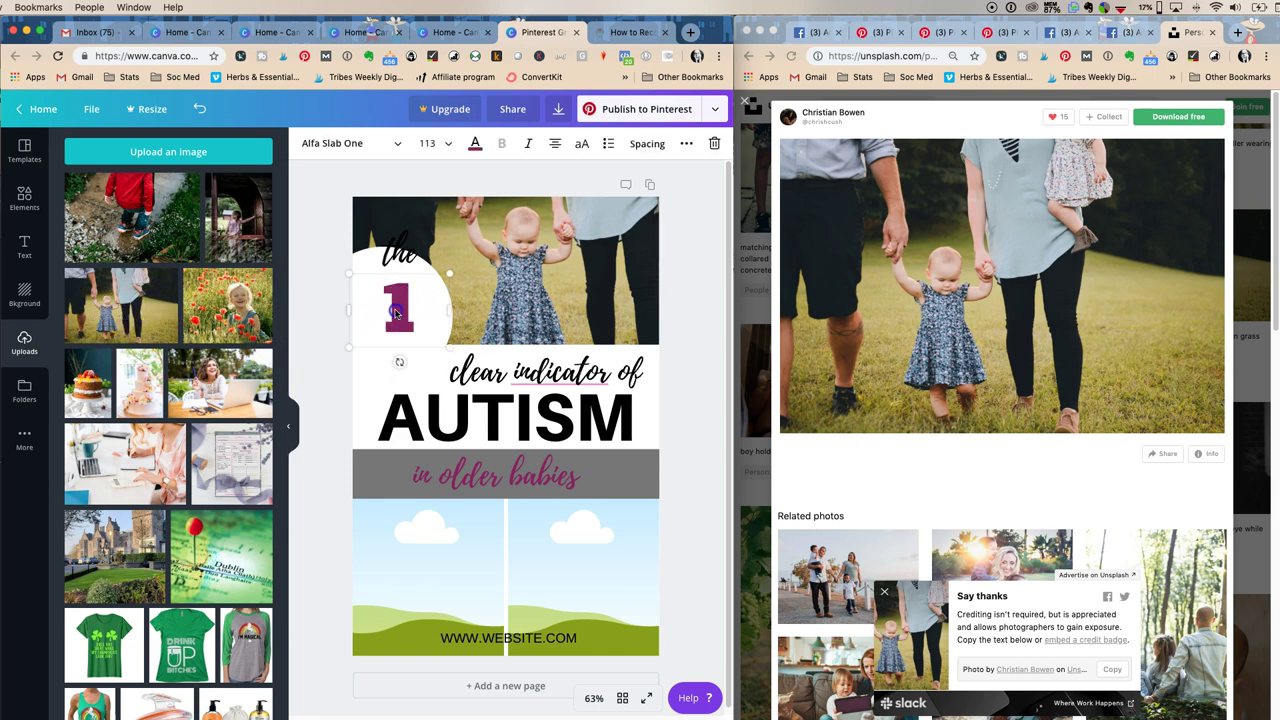
left_click_drag(401, 273, 392, 287)
left_click(394, 254)
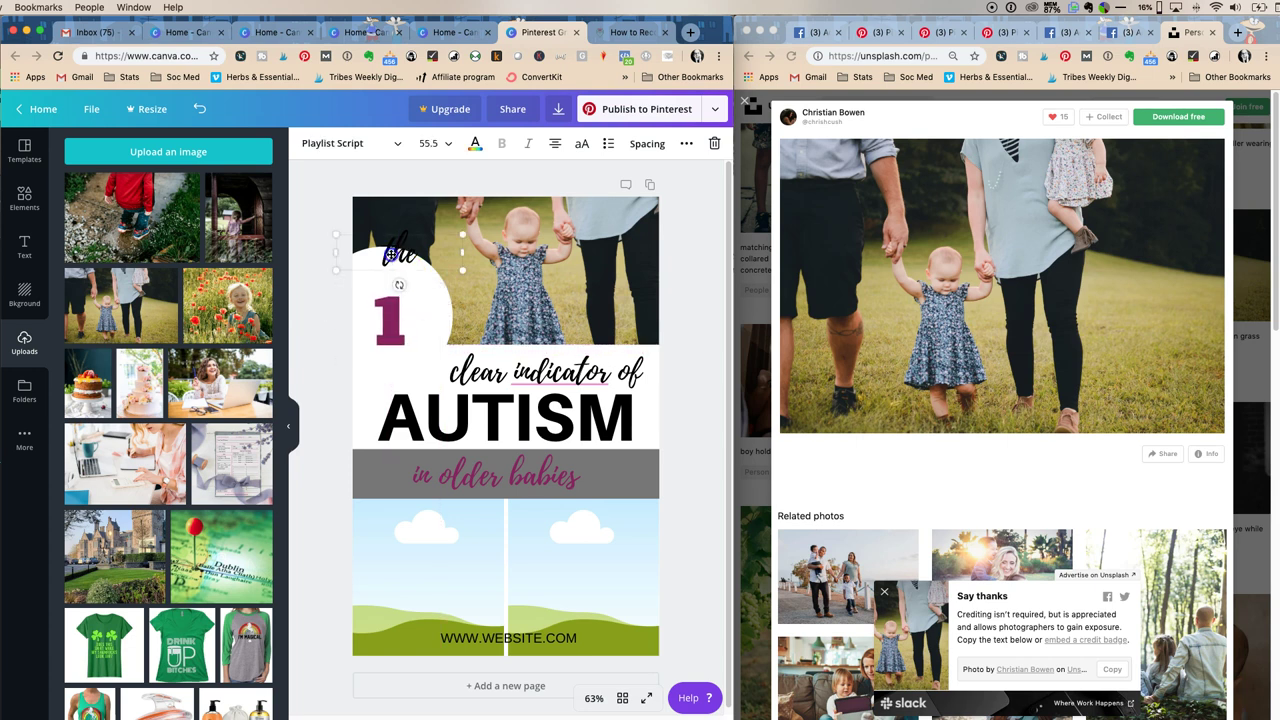
left_click_drag(408, 271, 395, 289)
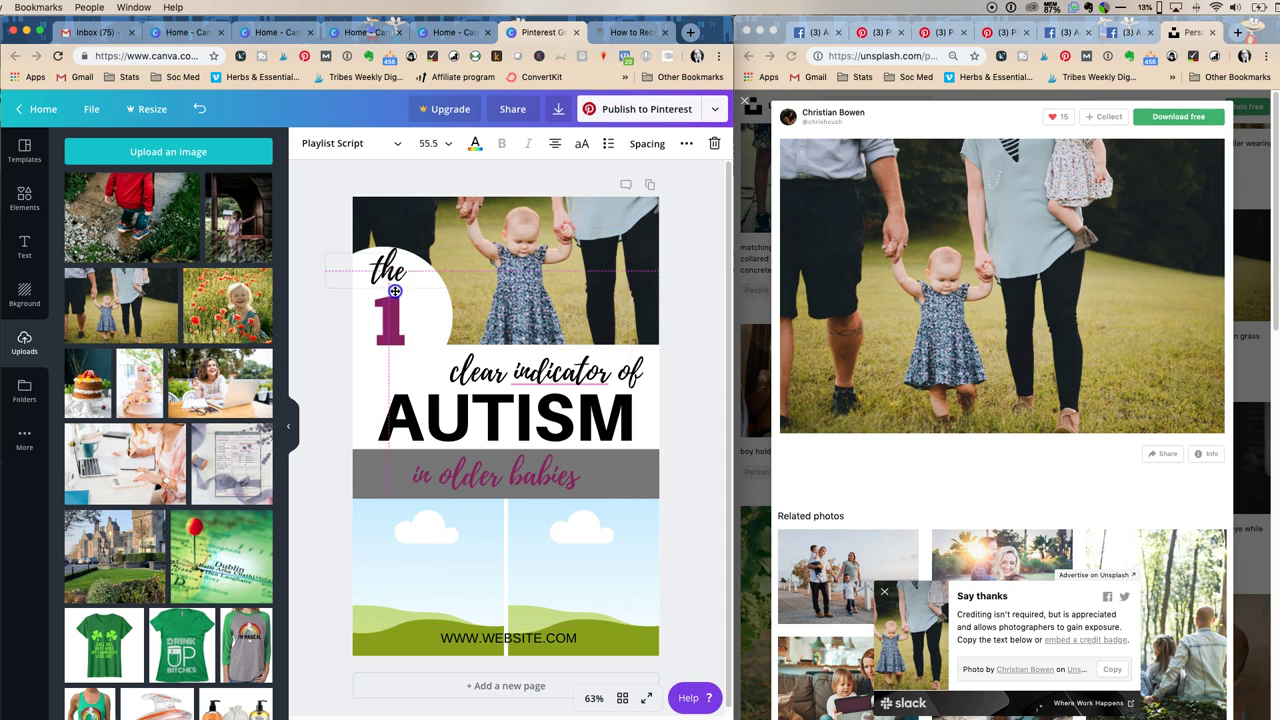
- Try "#1" as the number in the white circle and revert it to "1"
left_click(388, 320)
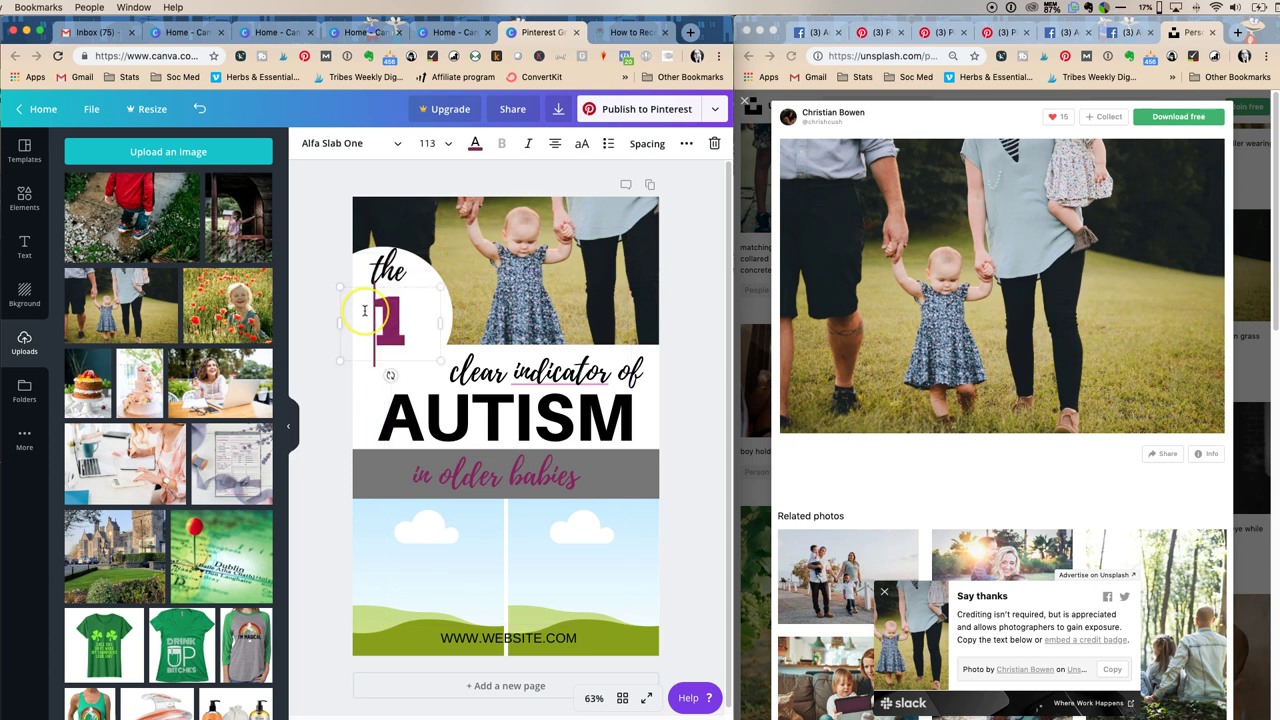
type("#")
left_click(297, 263)
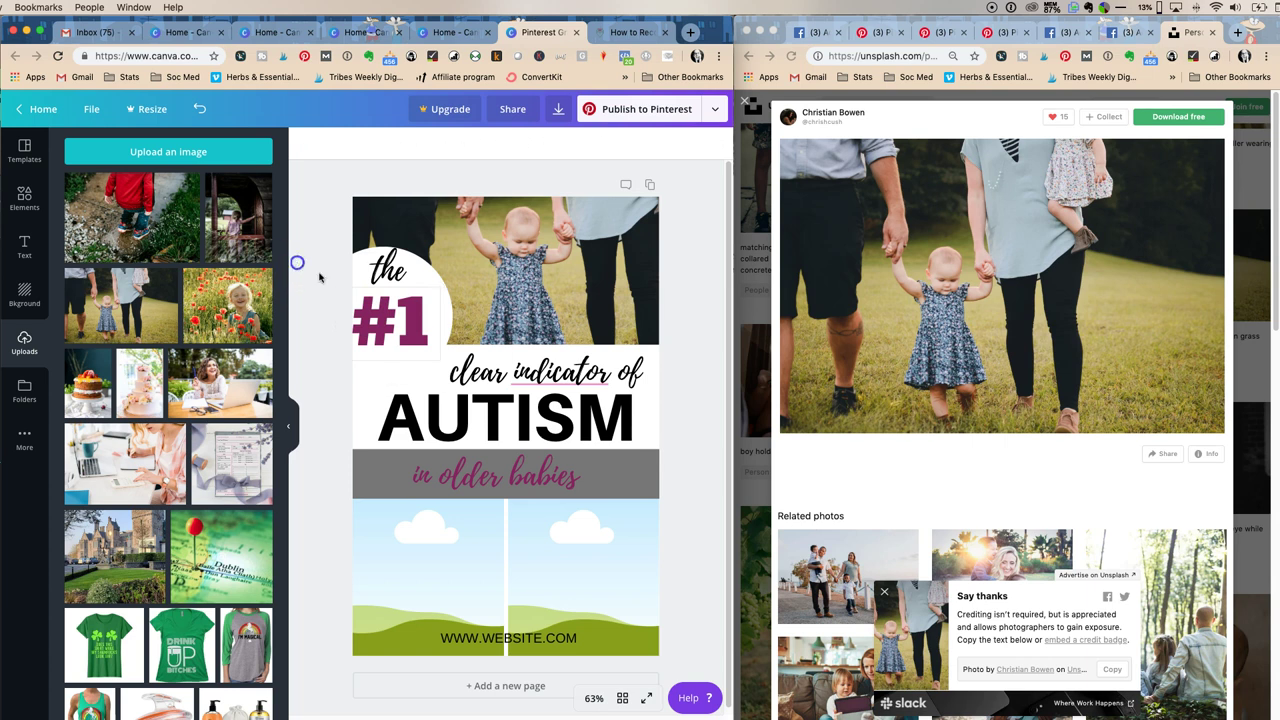
left_click_drag(384, 288, 388, 283)
double_click(389, 304)
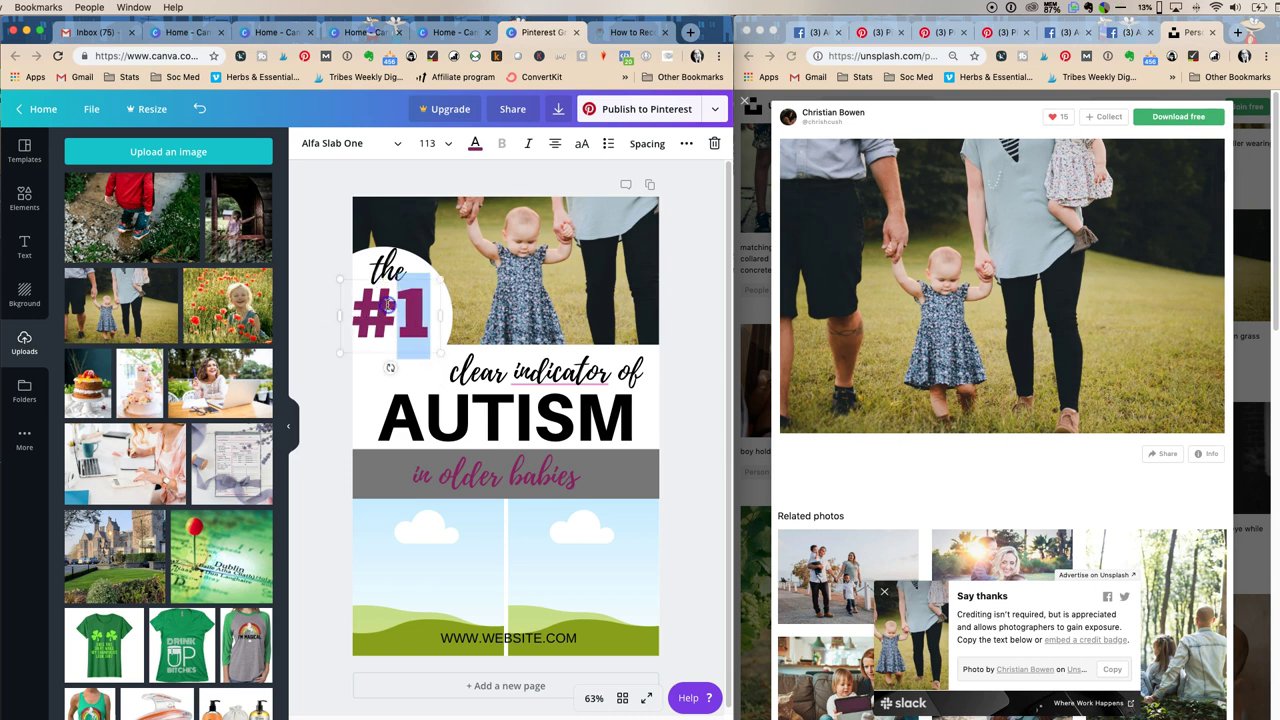
triple_click(385, 305)
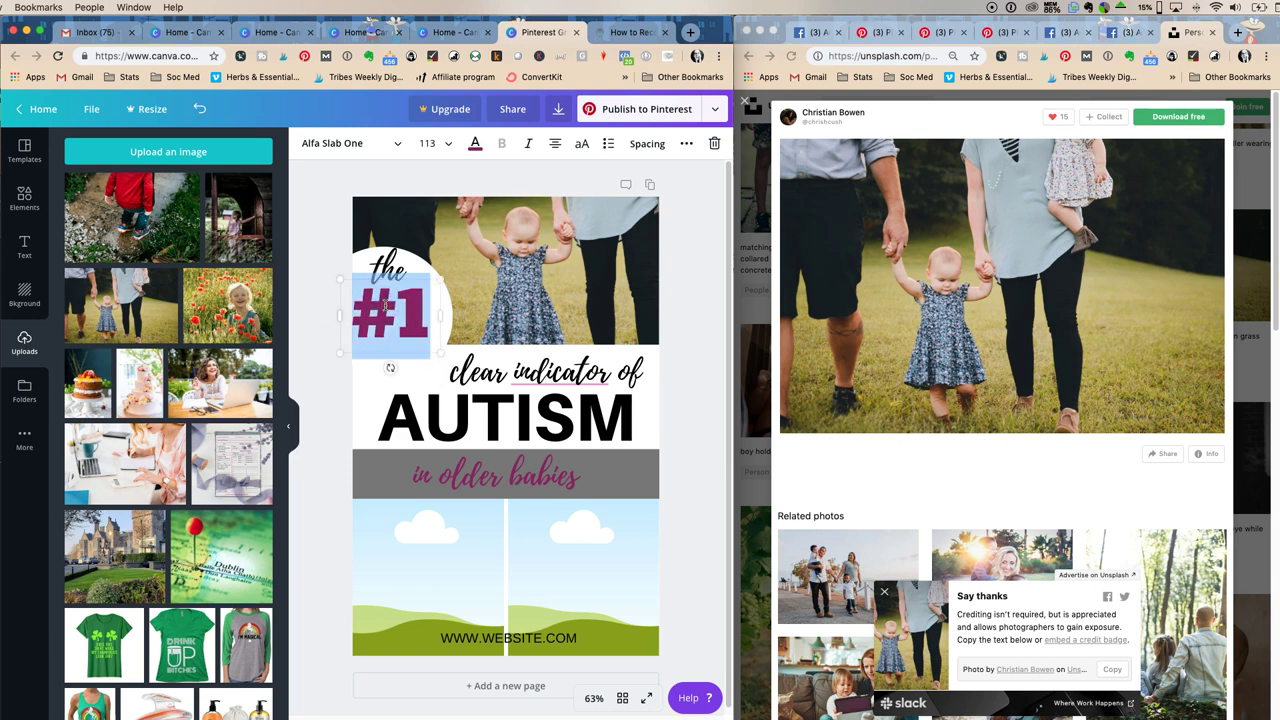
type("1")
left_click(295, 305)
- Fine-tune the placement of "the" and "1" inside the white circle
left_click(390, 285)
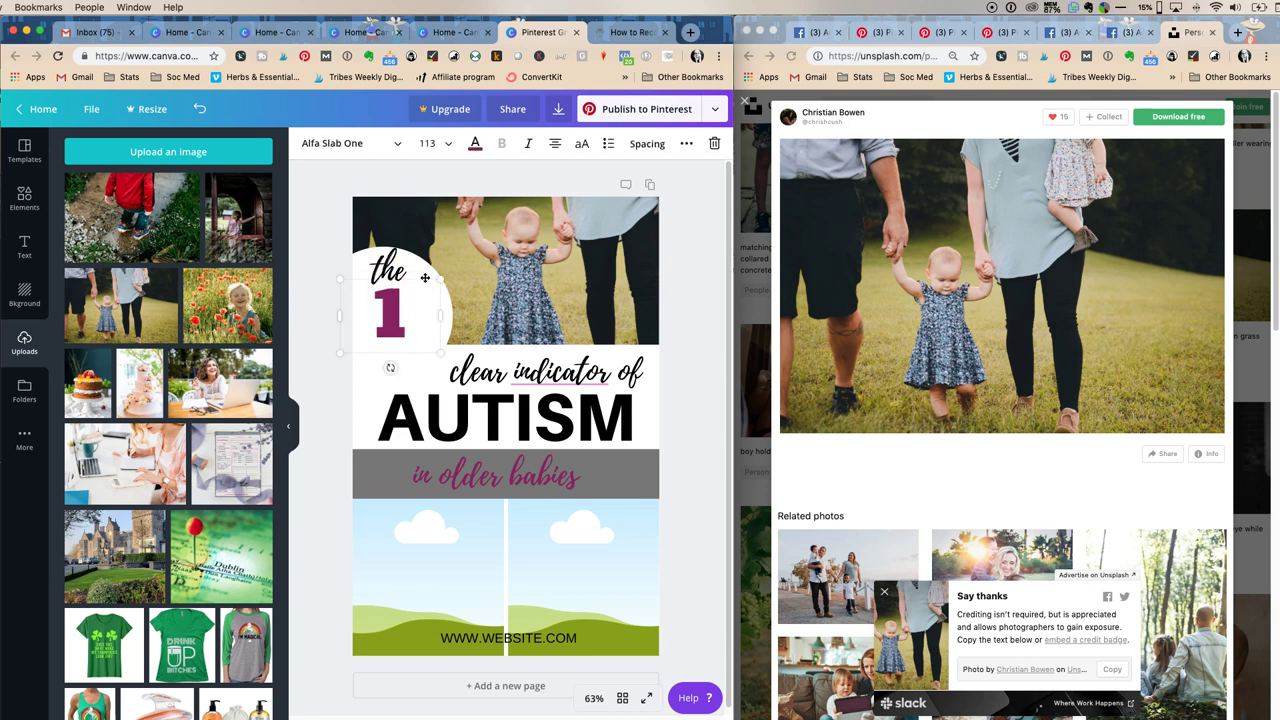
left_click_drag(425, 279, 404, 259)
left_click(399, 272)
left_click(316, 258)
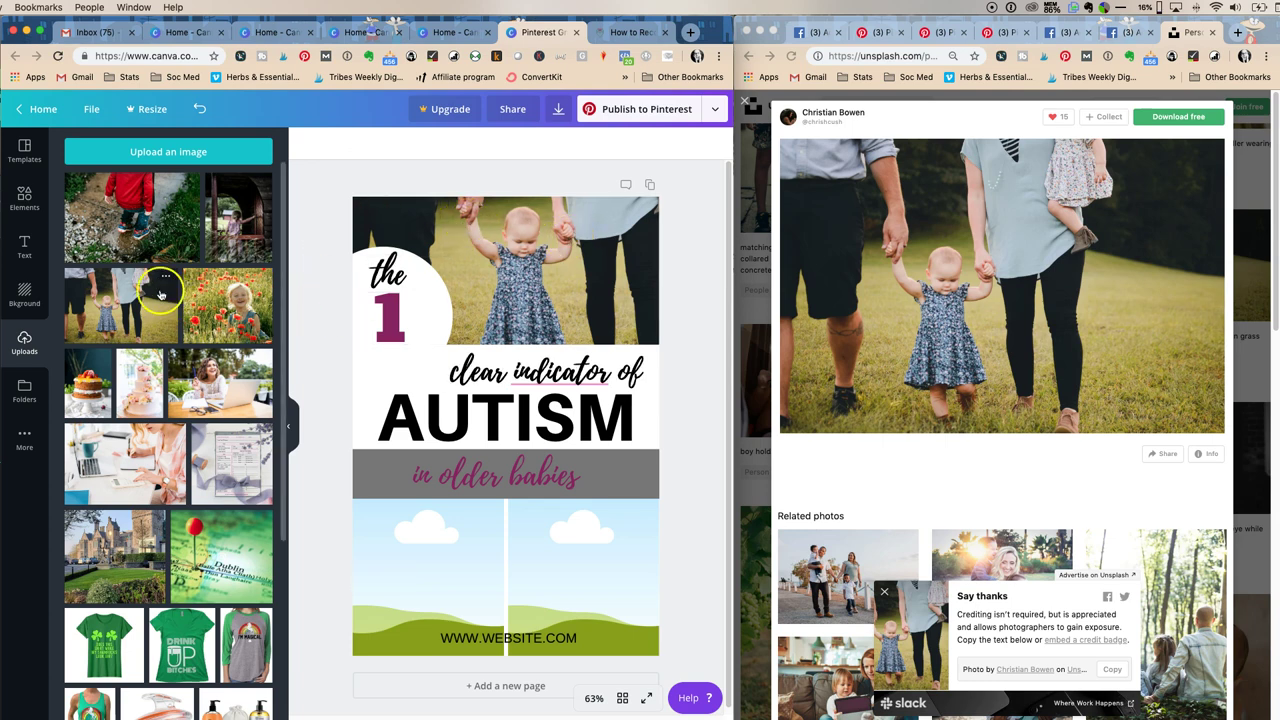
- Fill the lower left frame with the red-jacket child photo and the lower right frame with the purple-dress girl photo
left_click_drag(138, 231, 411, 550)
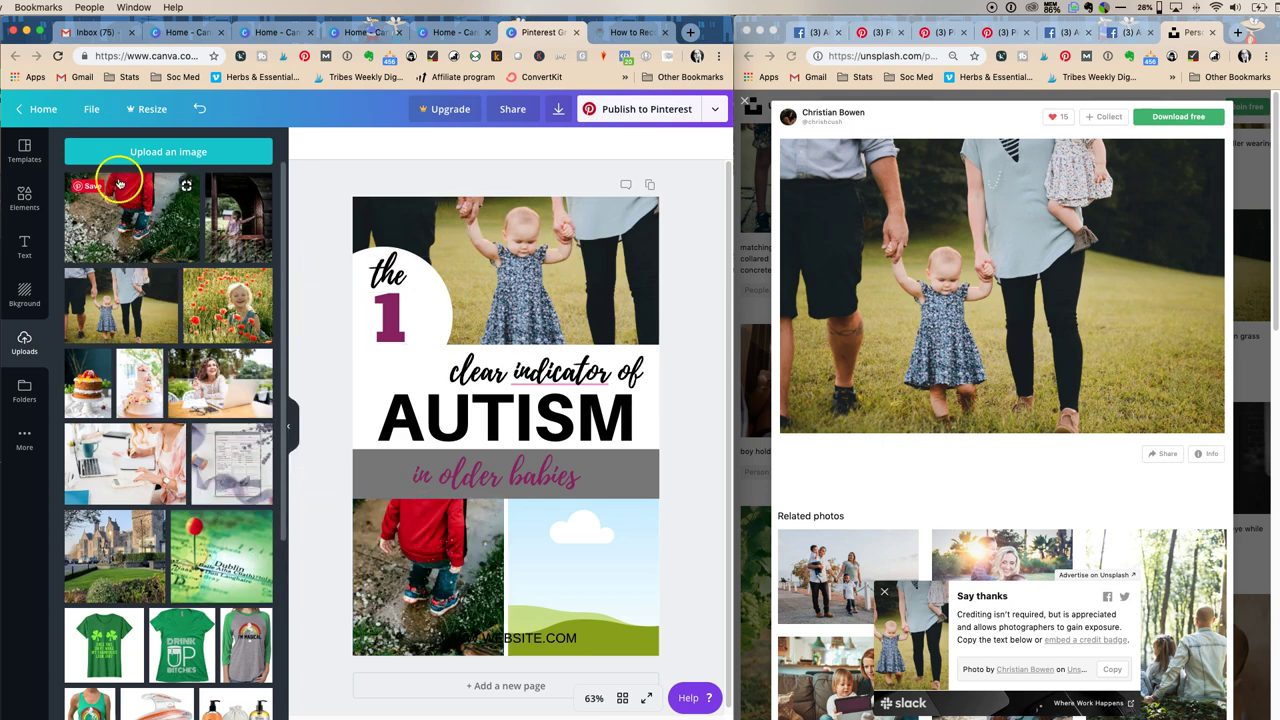
left_click_drag(238, 215, 527, 508)
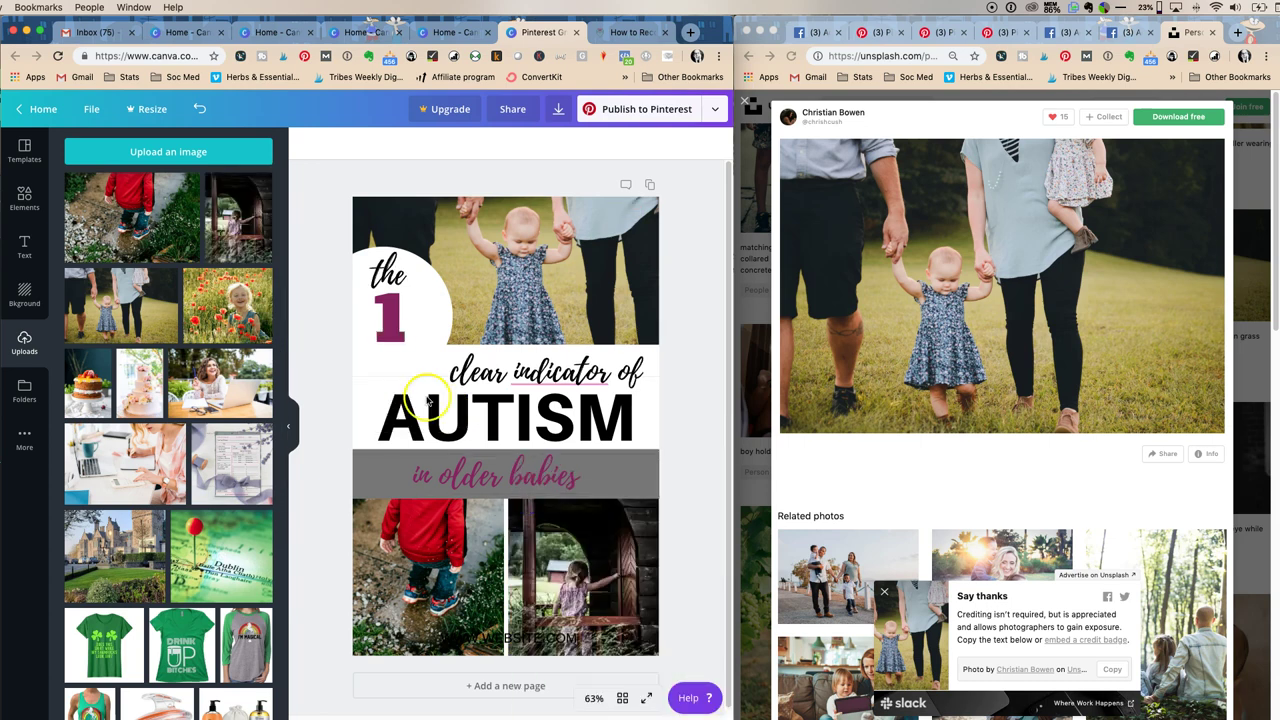
- Enlarge the photo of the girl within its lower right frame and reposition it so she fills more of the frame
left_click(600, 557)
double_click(597, 547)
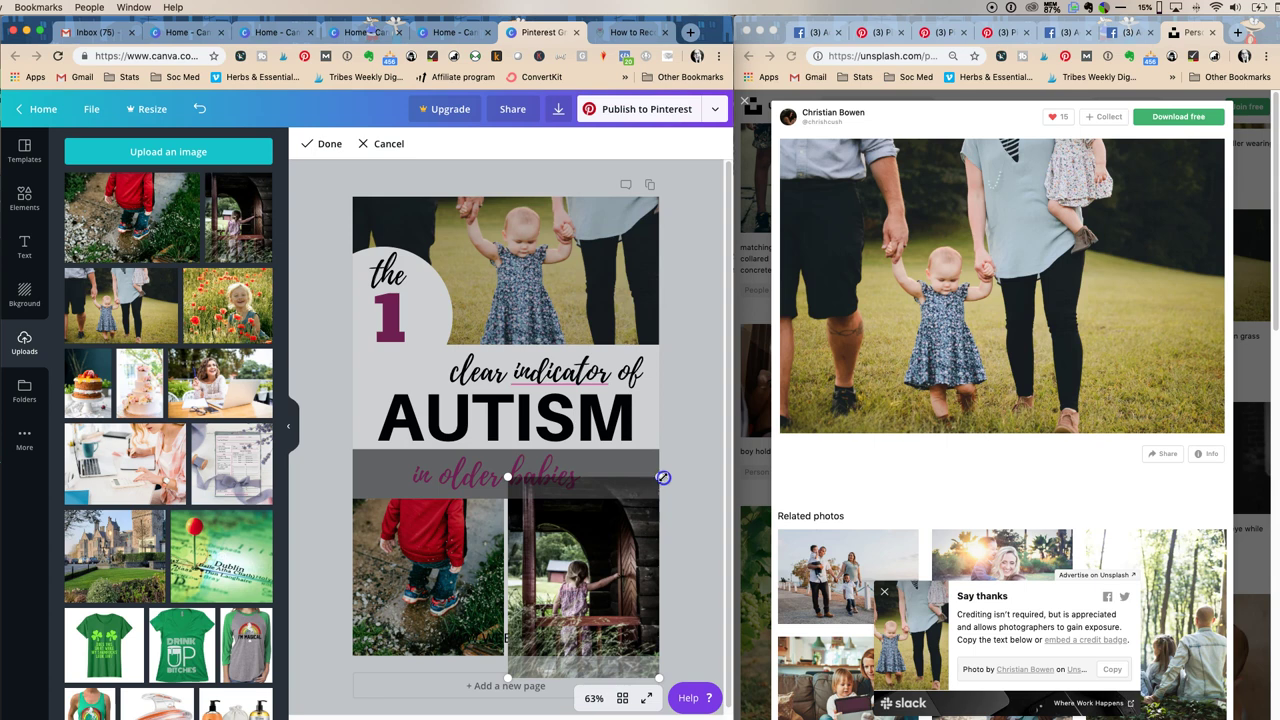
left_click_drag(662, 477, 726, 378)
left_click_drag(578, 545, 556, 556)
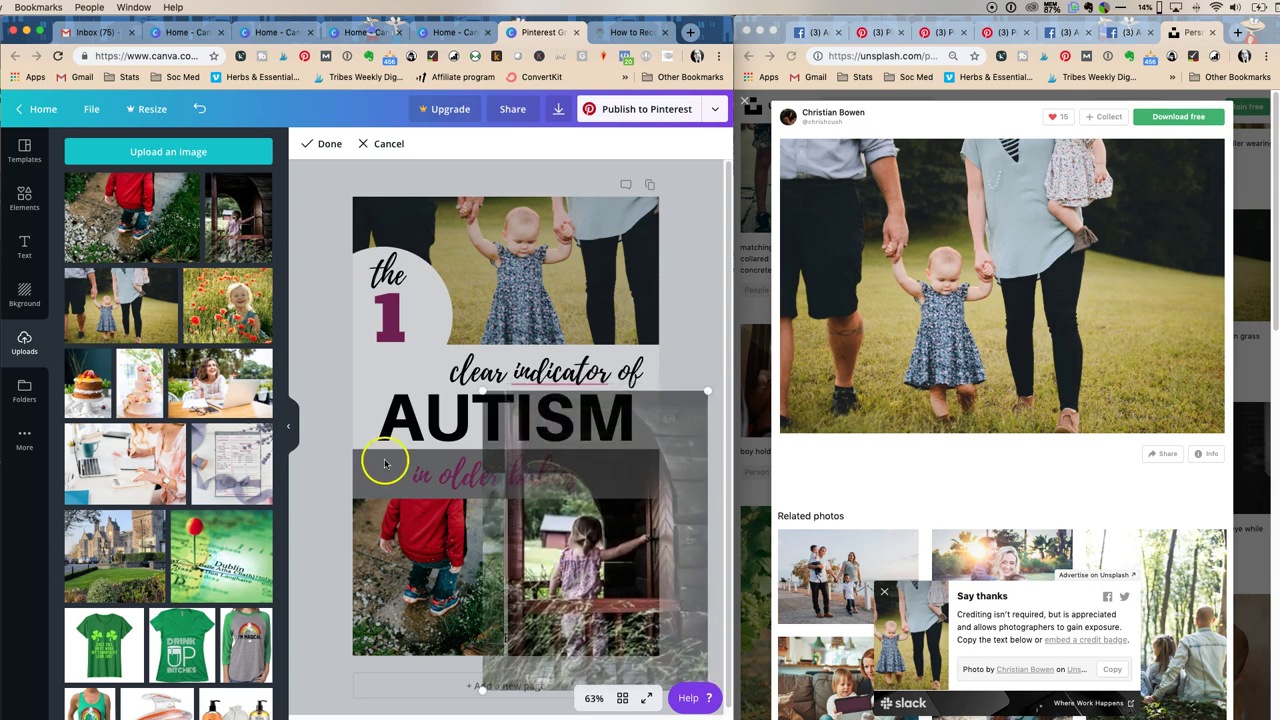
left_click(316, 340)
left_click(328, 390)
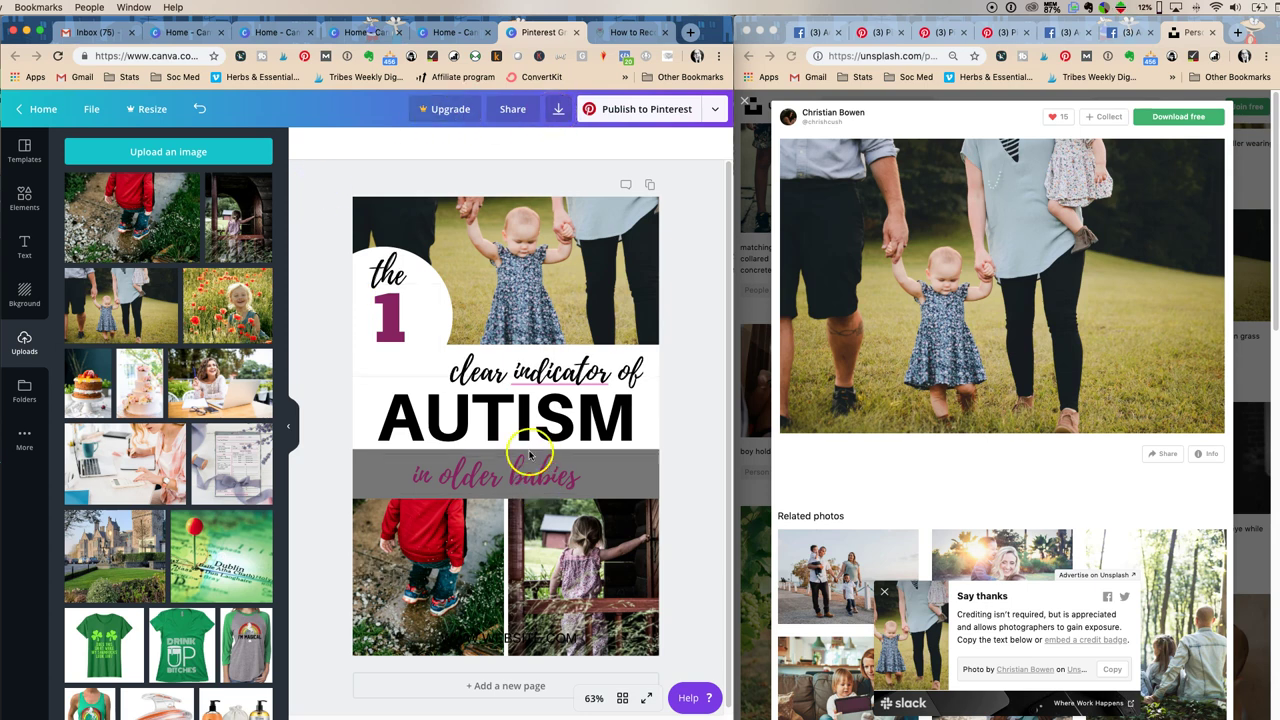
- Recolor the gray band behind "in older babies" to the custom dark teal #2a5a66
double_click(492, 480)
left_click(634, 478)
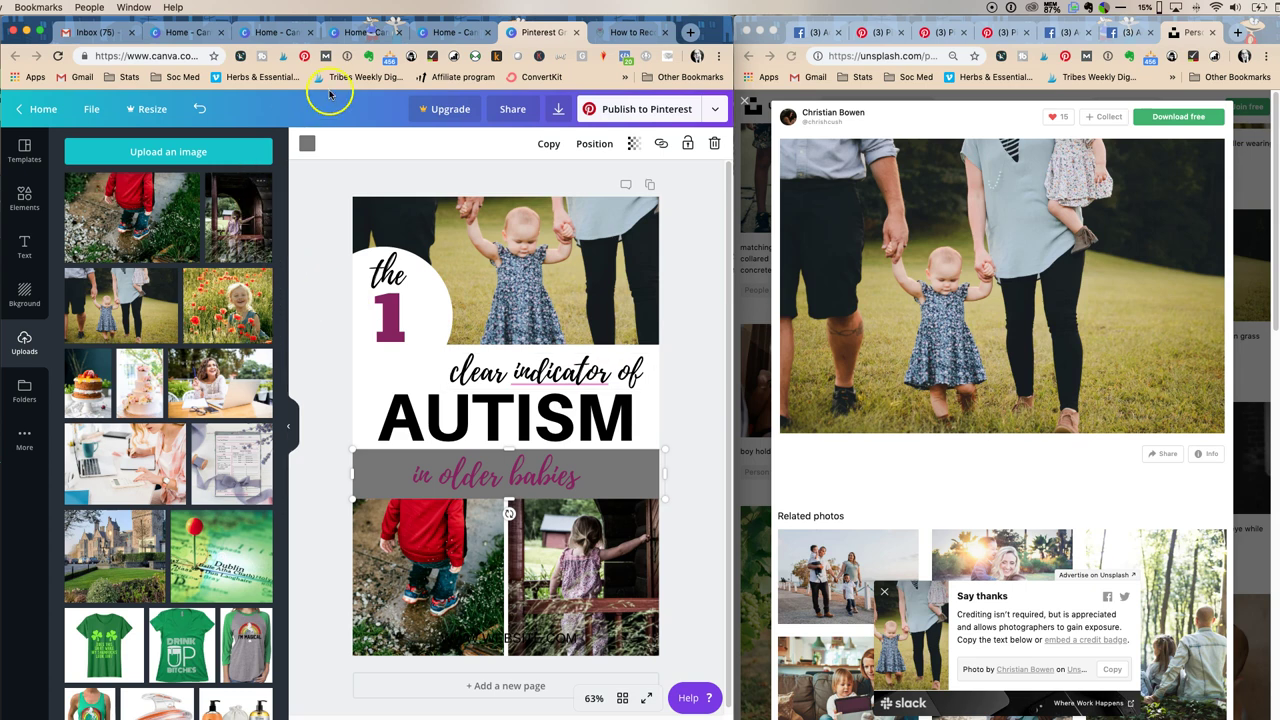
left_click(309, 145)
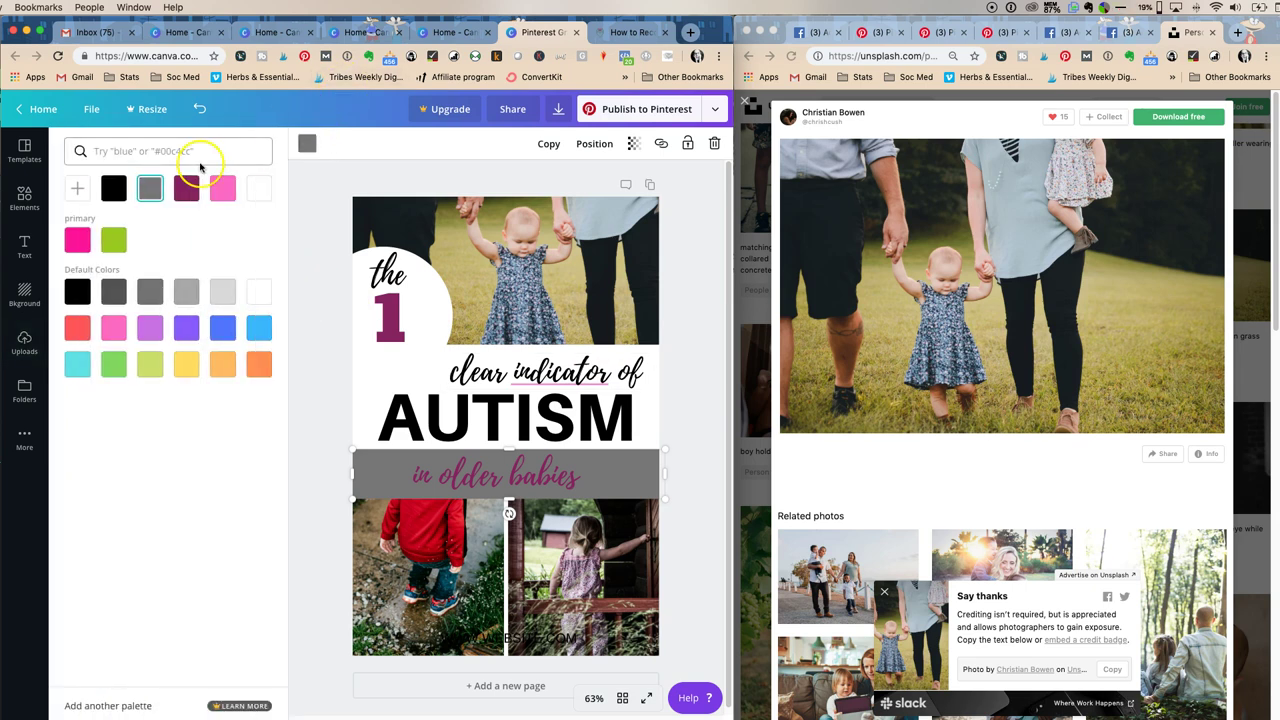
left_click(77, 188)
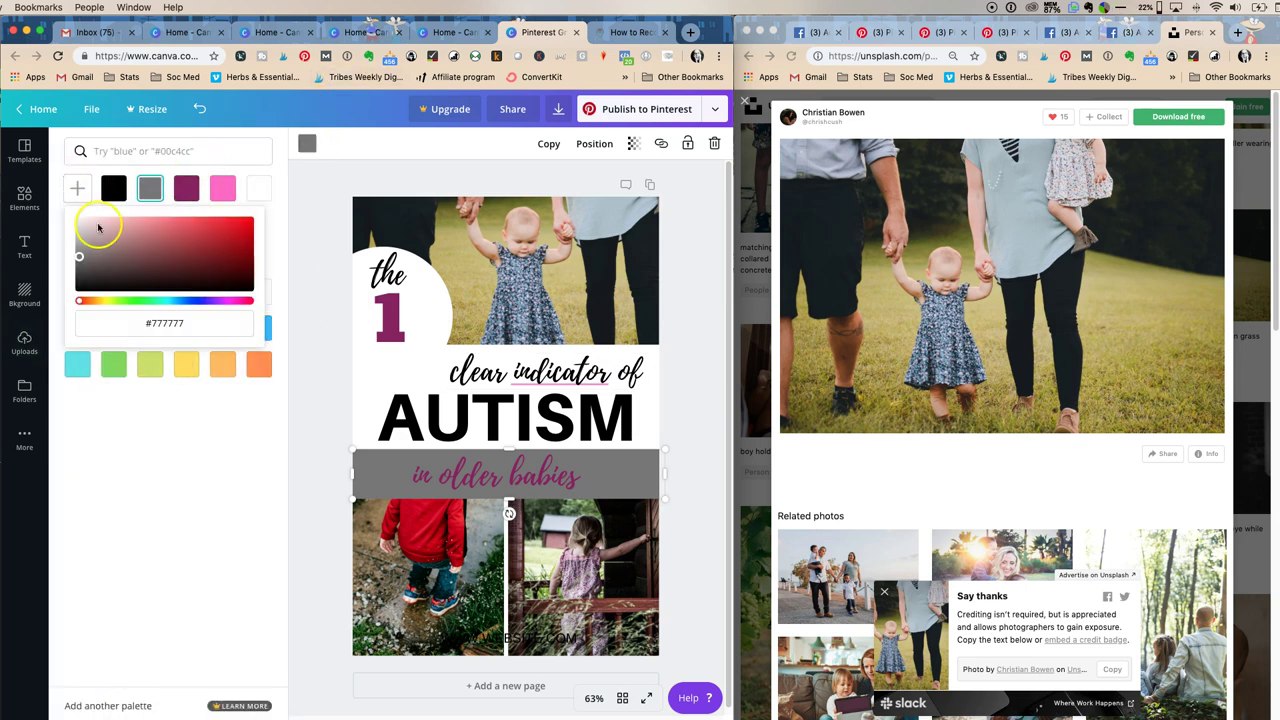
left_click(171, 302)
left_click(179, 262)
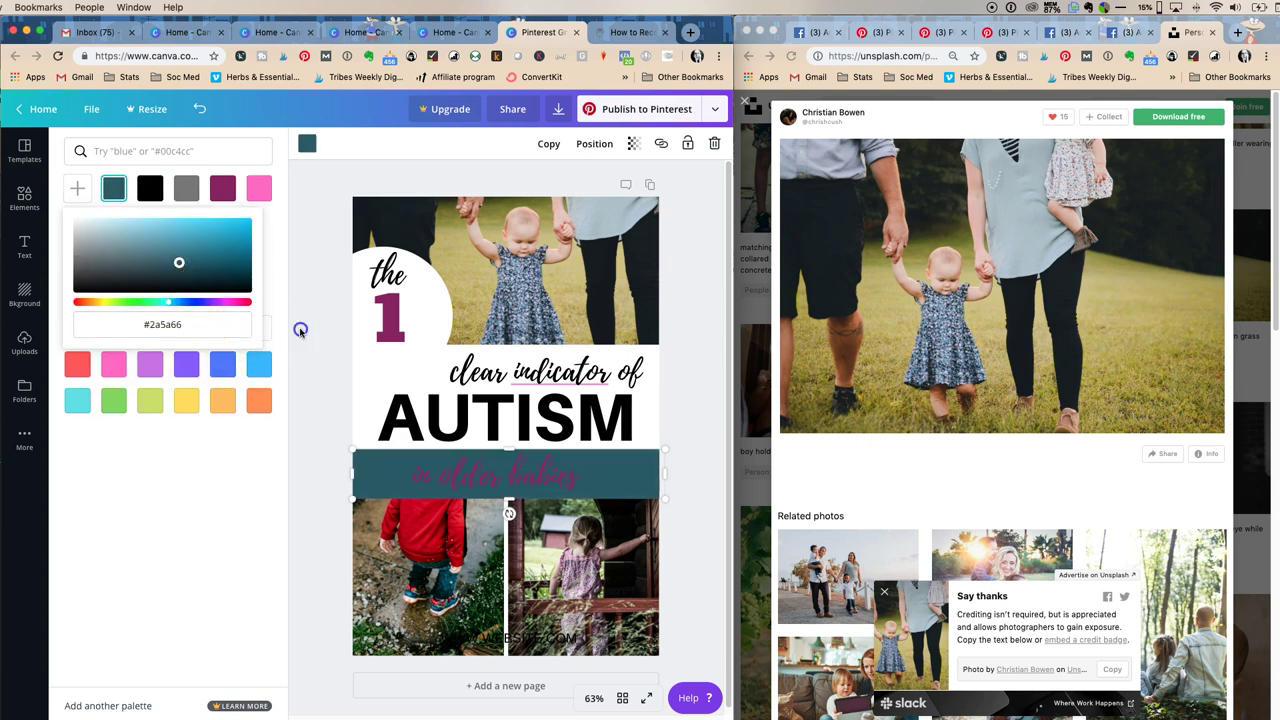
- Recolor the "in older babies" text on the teal band white
left_click(300, 330)
left_click(523, 474)
left_click(430, 465)
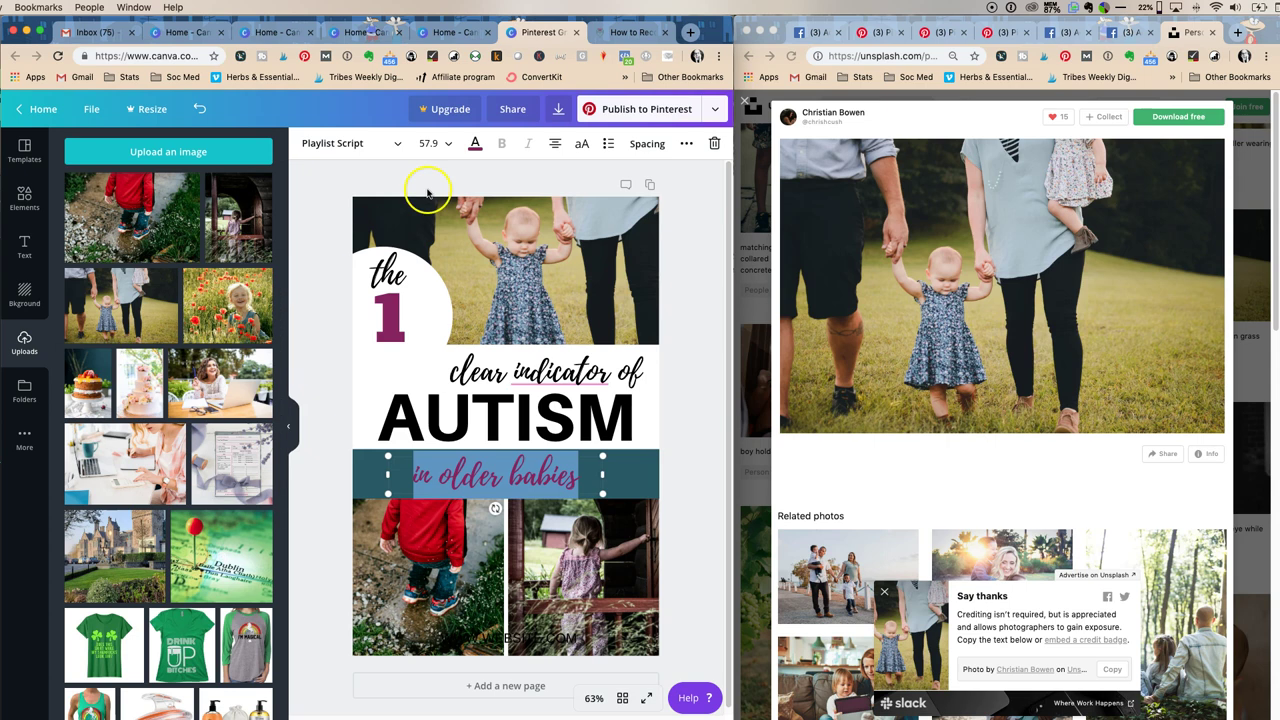
left_click(475, 143)
left_click(258, 188)
left_click(308, 200)
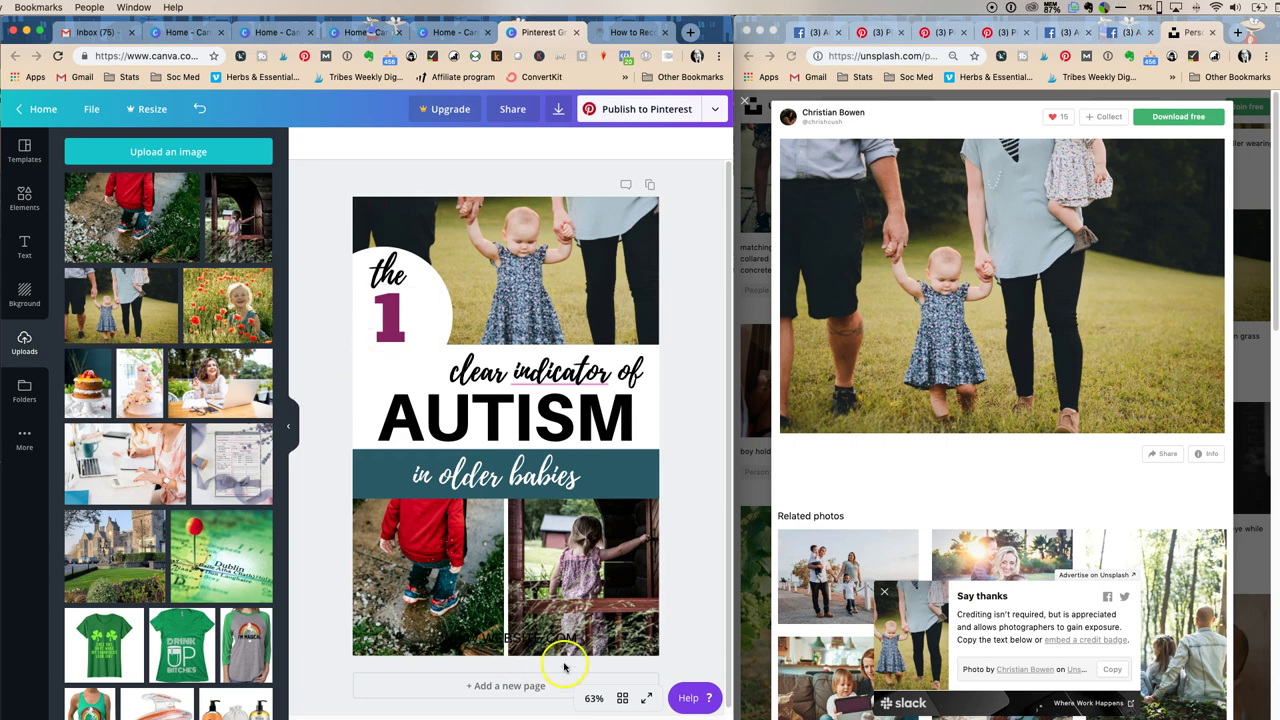
left_click(516, 637)
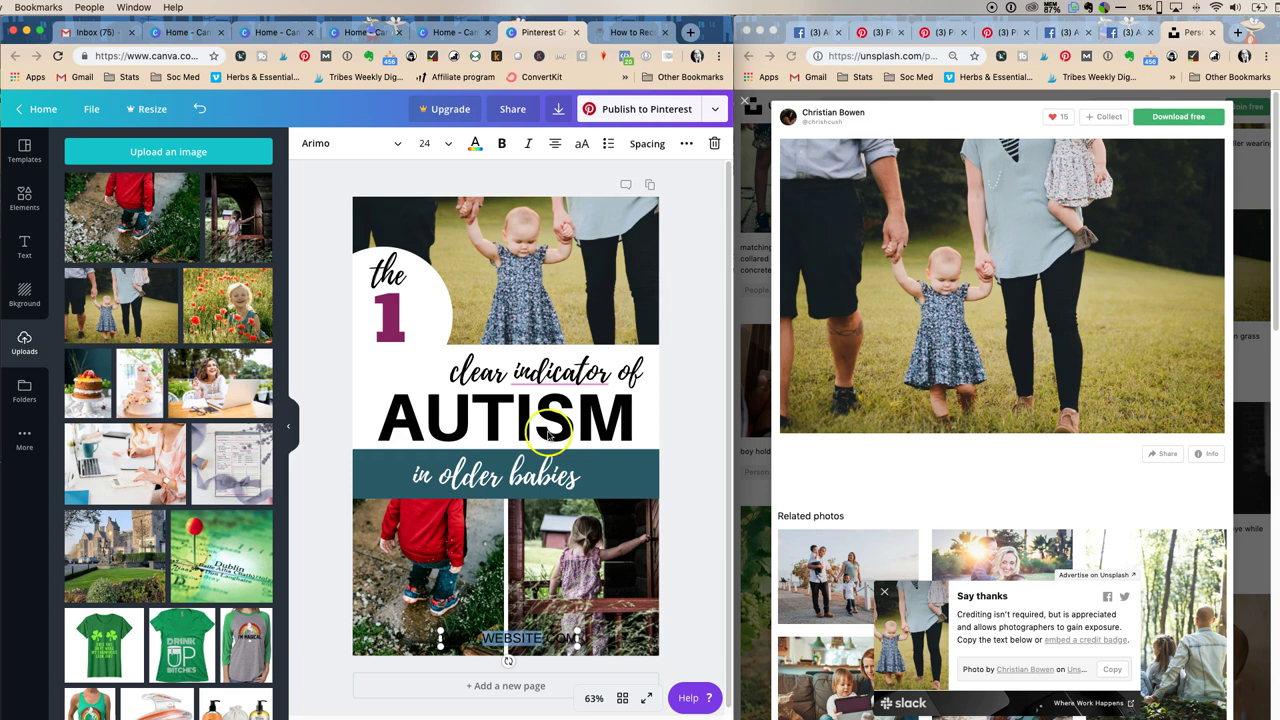
left_click(632, 32)
left_click(143, 56)
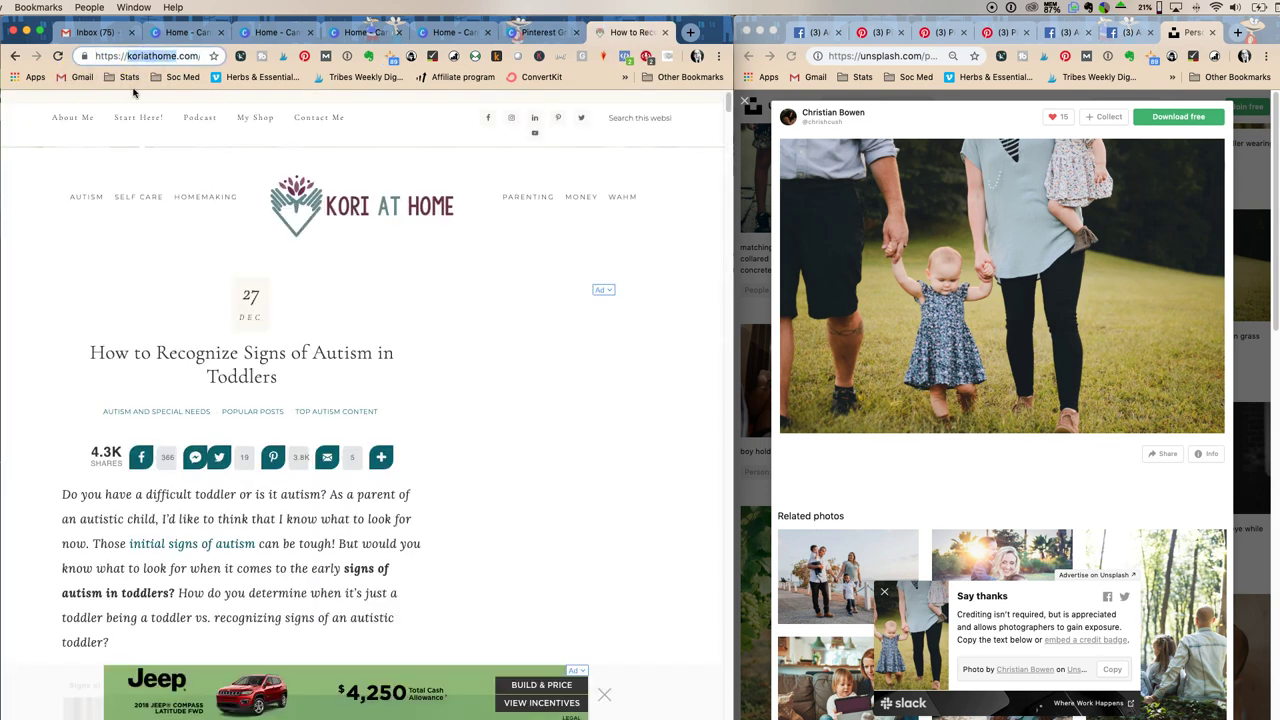
left_click(523, 32)
double_click(537, 637)
type("koriathome.com")
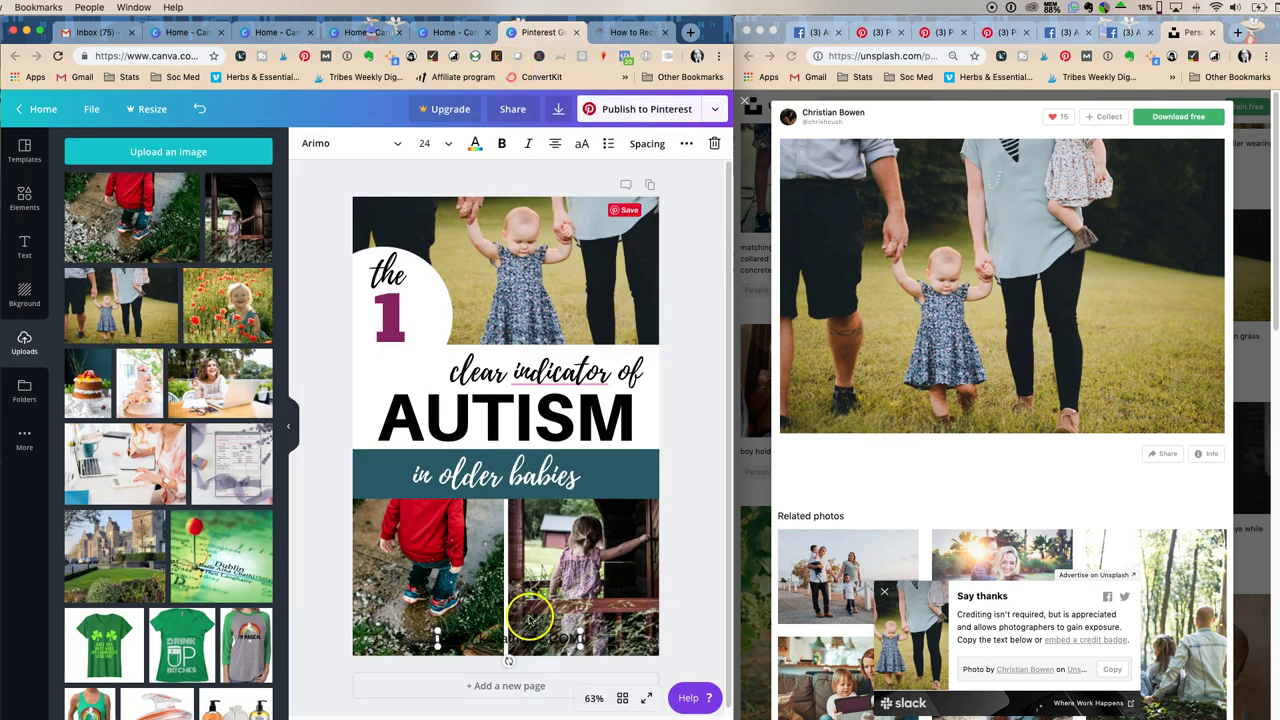
double_click(521, 641)
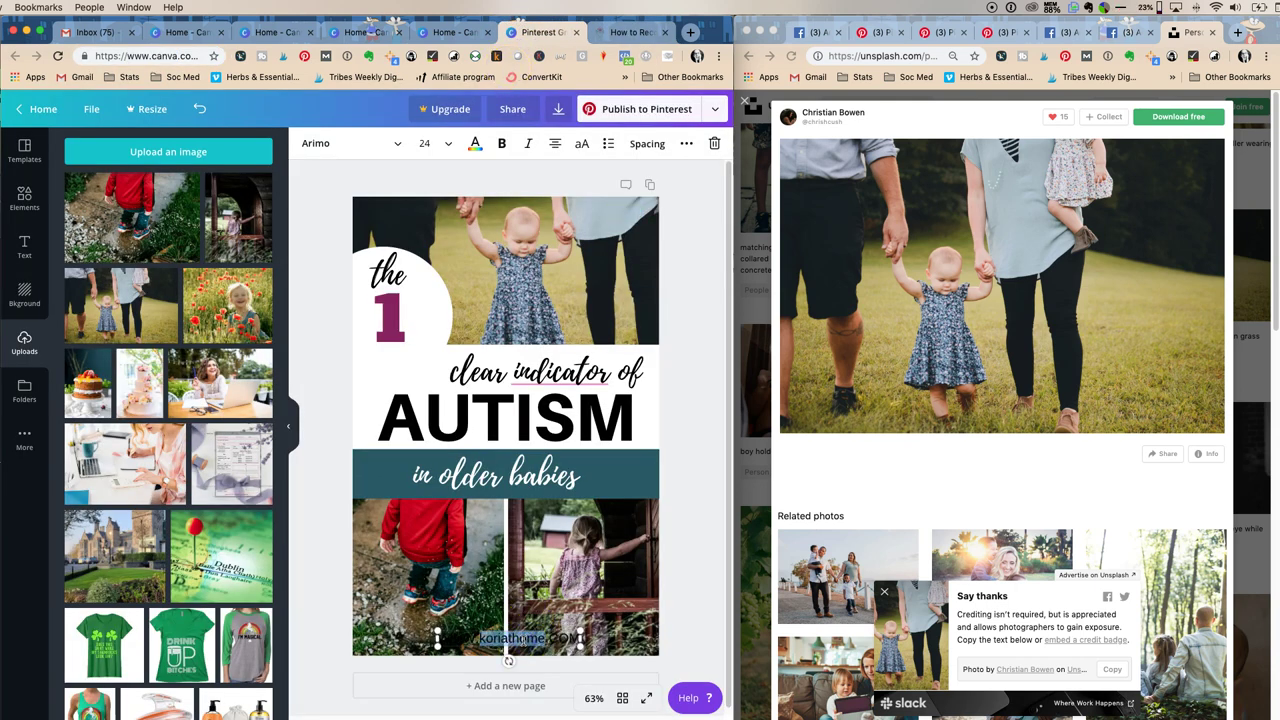
type("KoriAtHome")
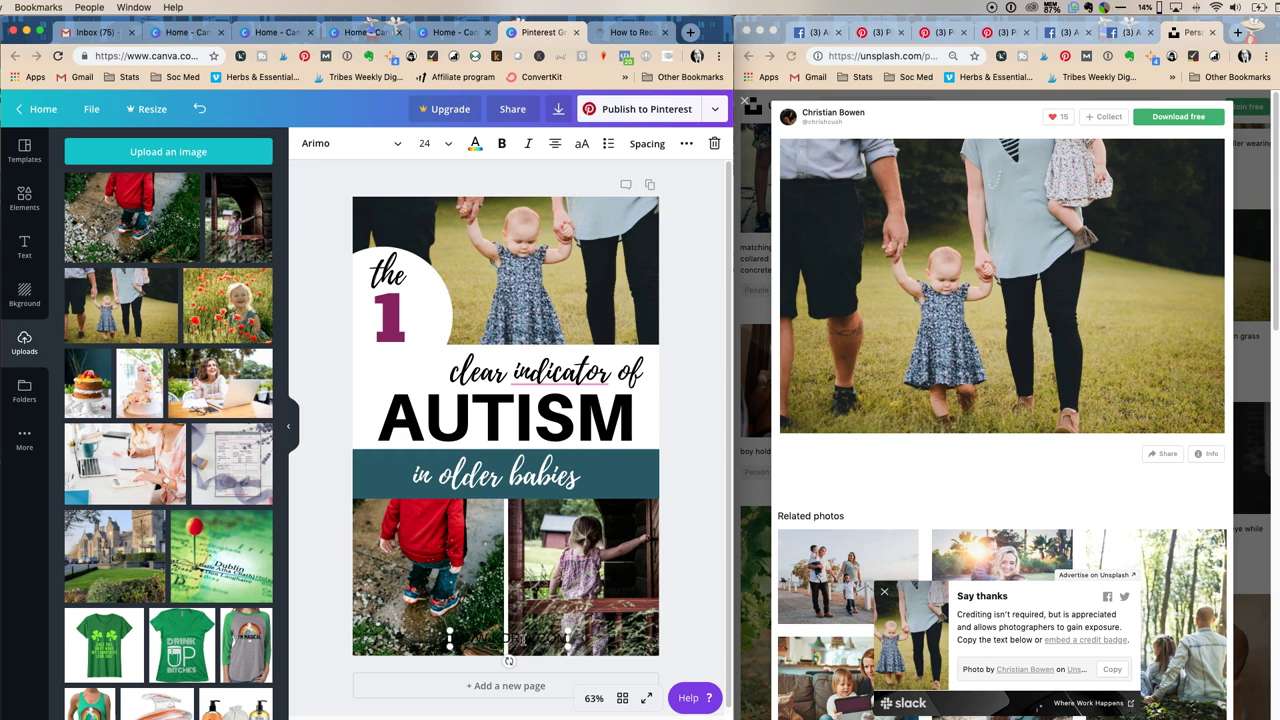
- Recolor the entire website address over the lower photos white
left_click(462, 635)
triple_click(462, 635)
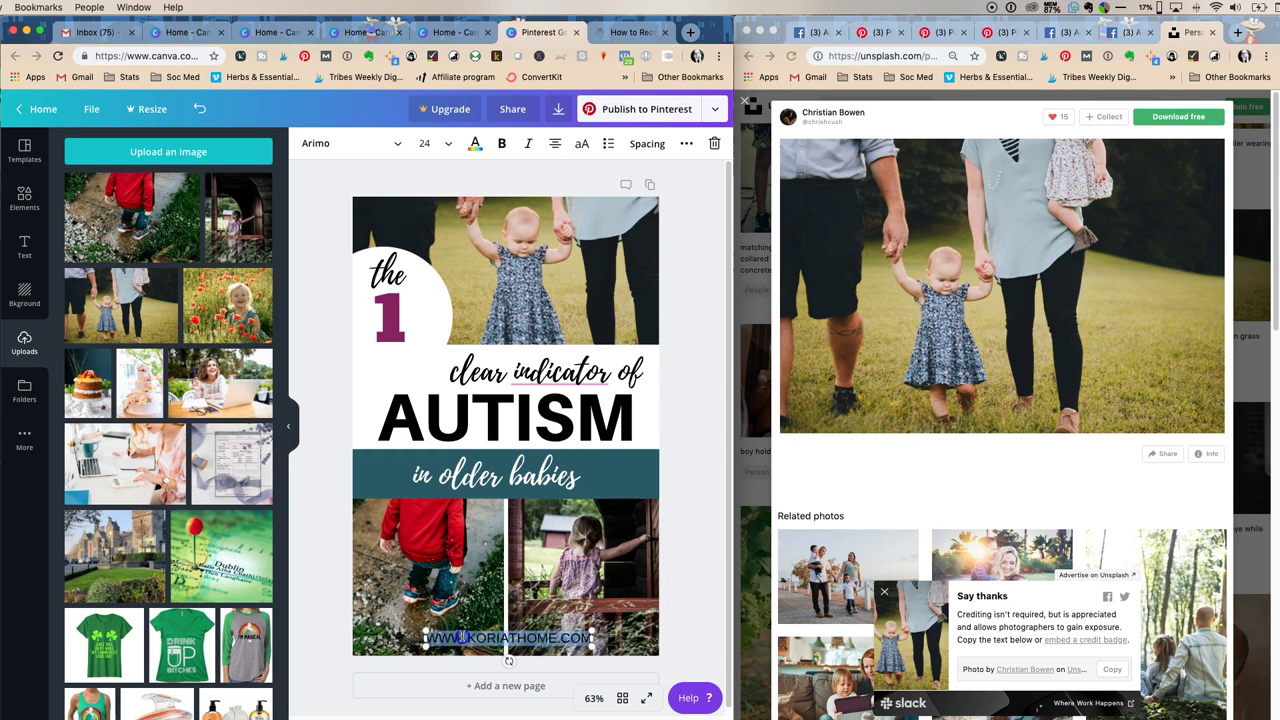
left_click(473, 143)
left_click(262, 292)
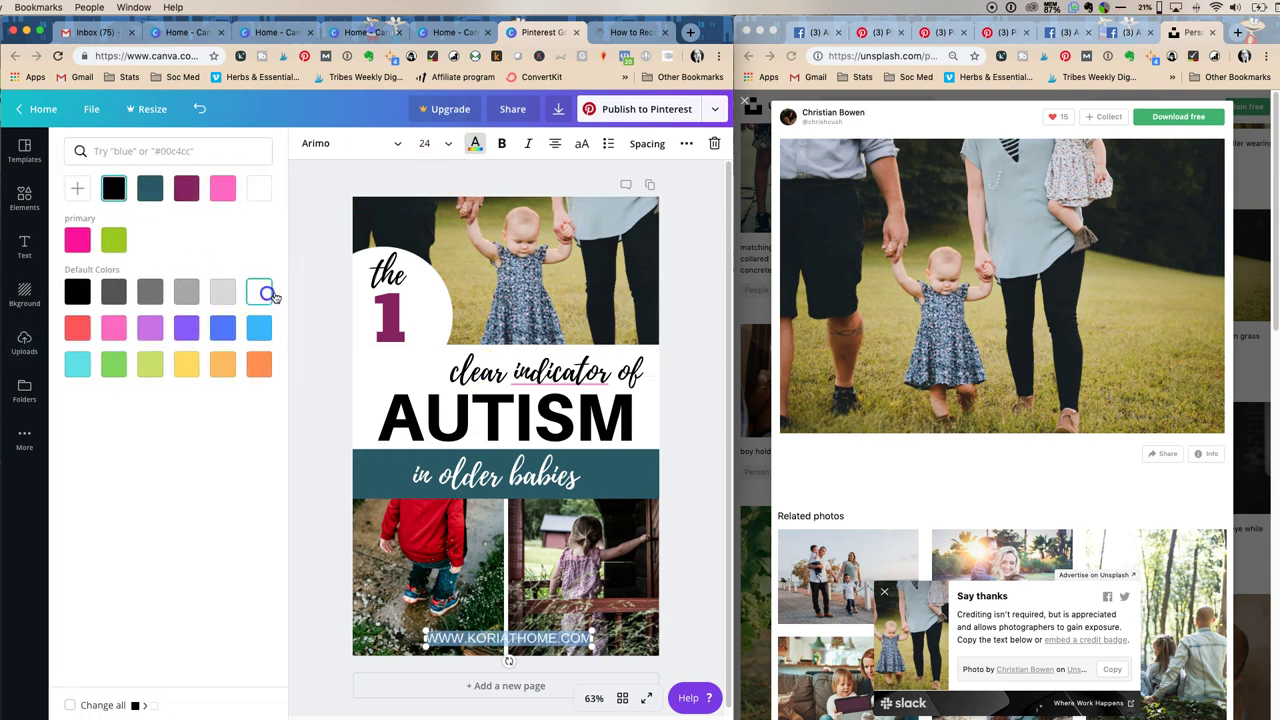
left_click(305, 285)
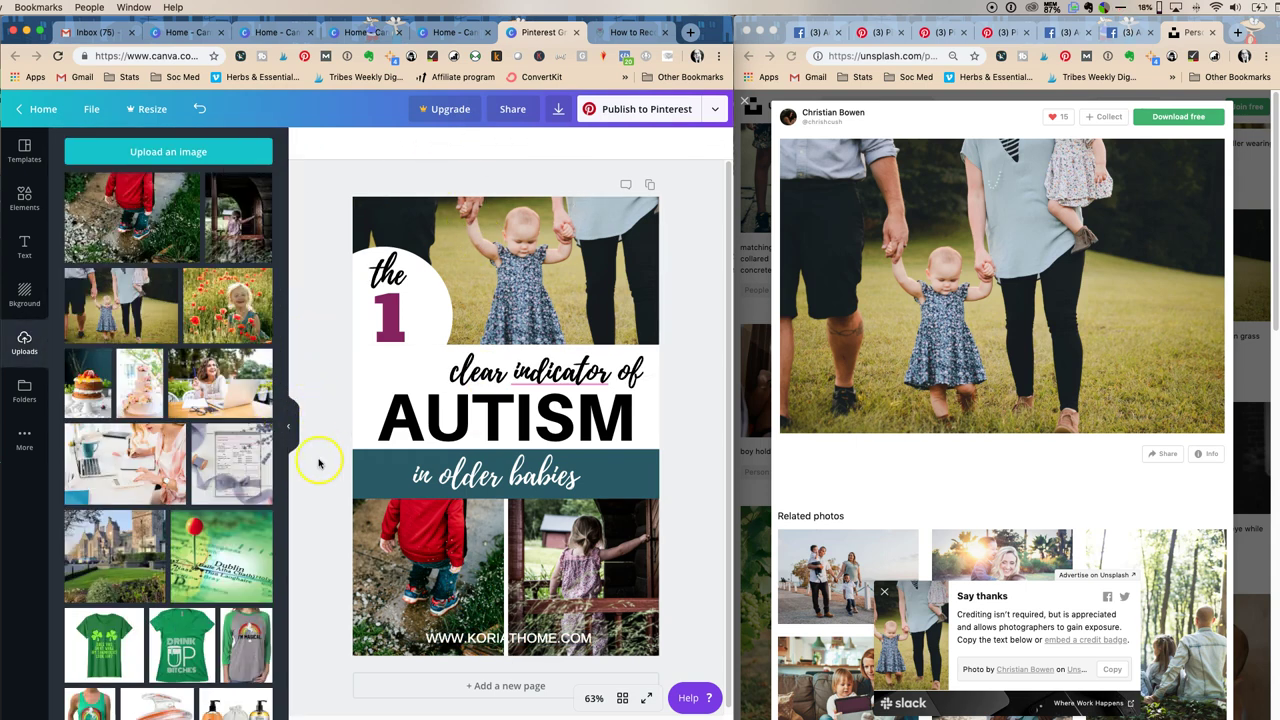
- Compare with the original crafts pin on Facebook and move the website address slightly lower and left, near the pin's bottom edge
left_click(498, 632)
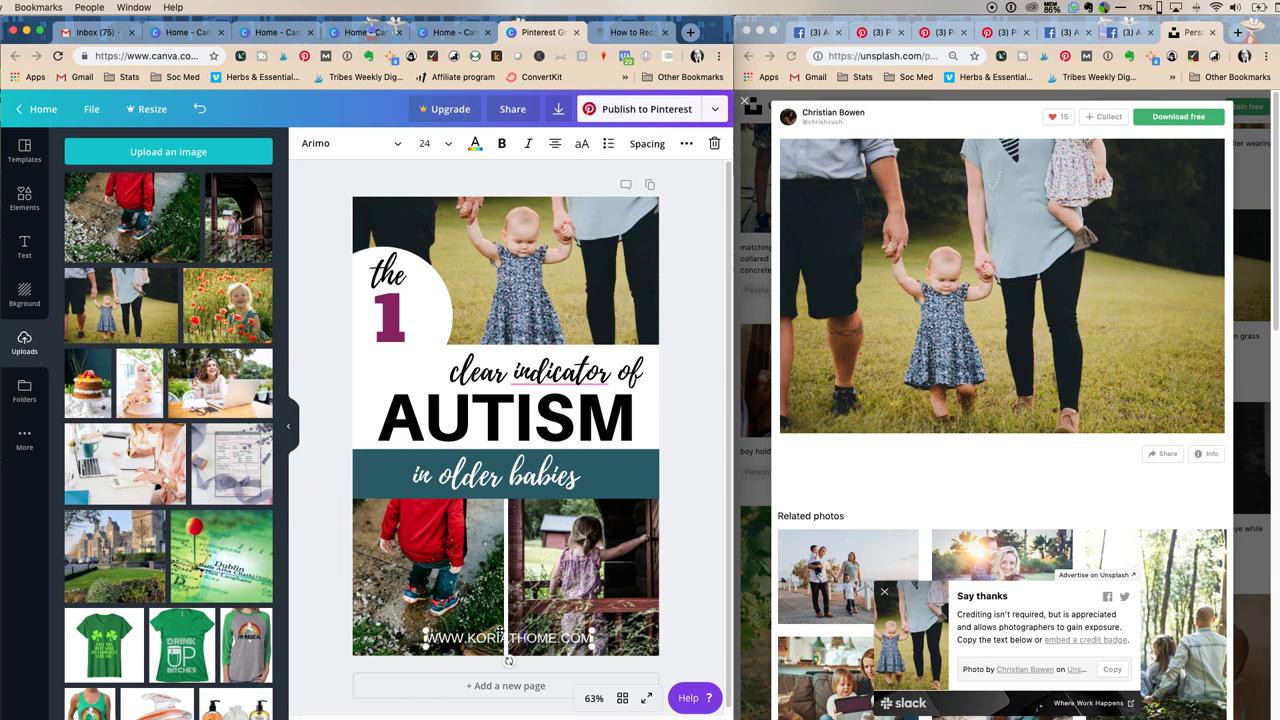
left_click_drag(533, 631, 507, 637)
left_click(1133, 33)
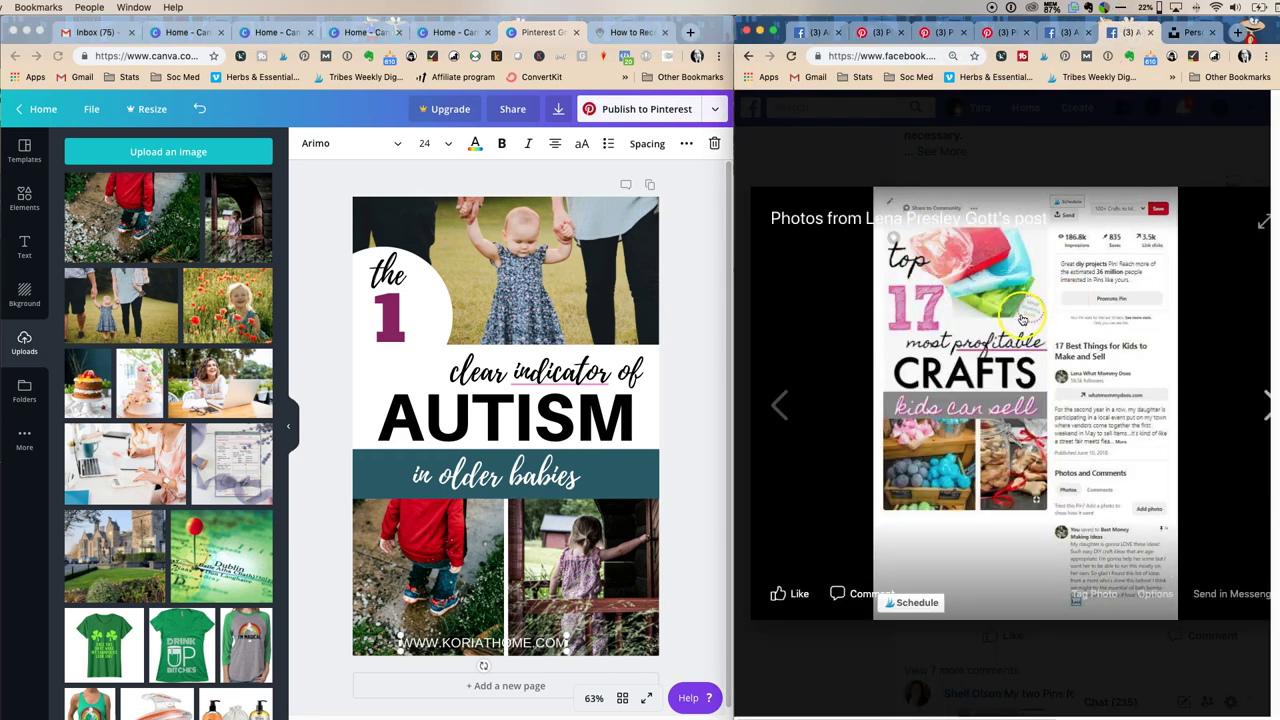
left_click(500, 622)
left_click(494, 642)
left_click(492, 636)
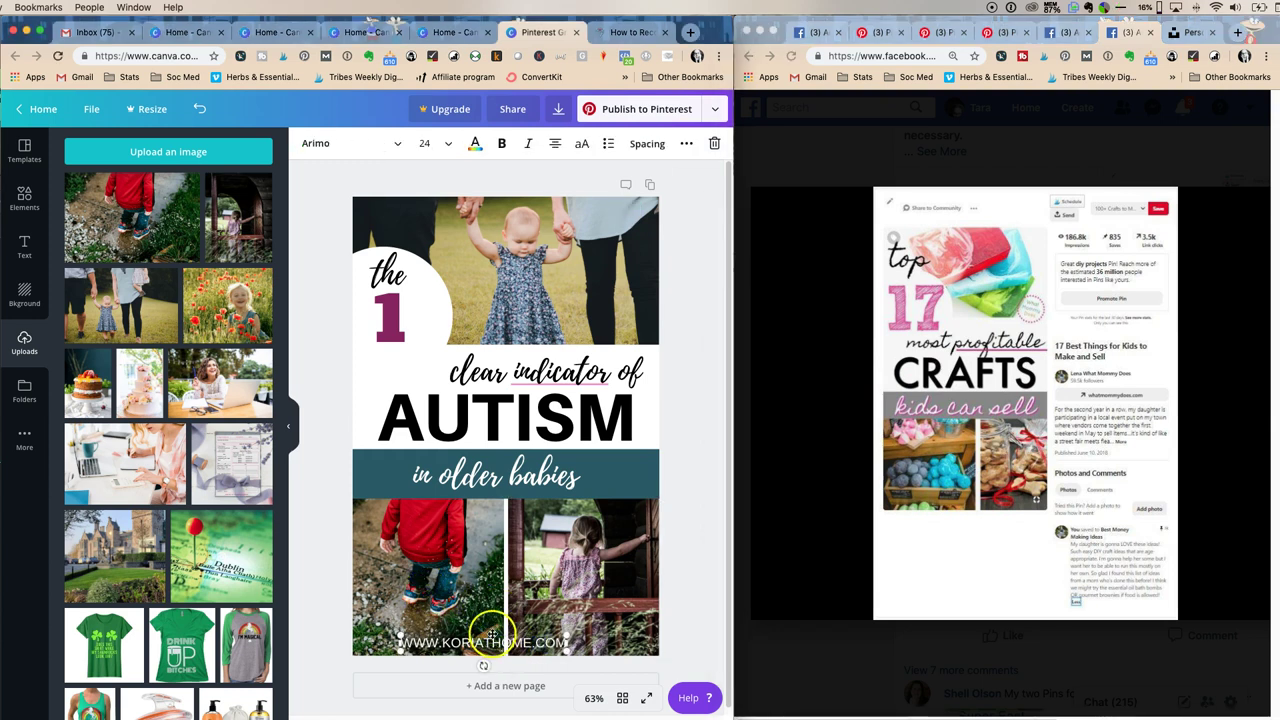
left_click(306, 530)
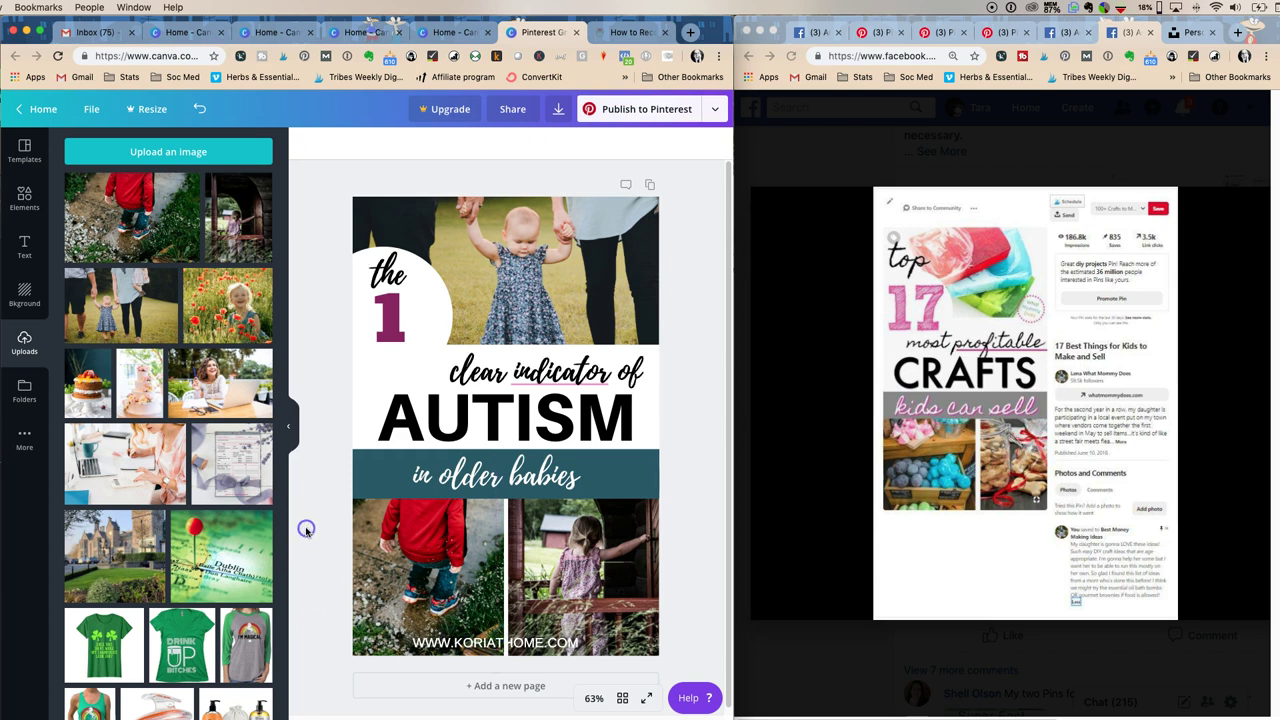